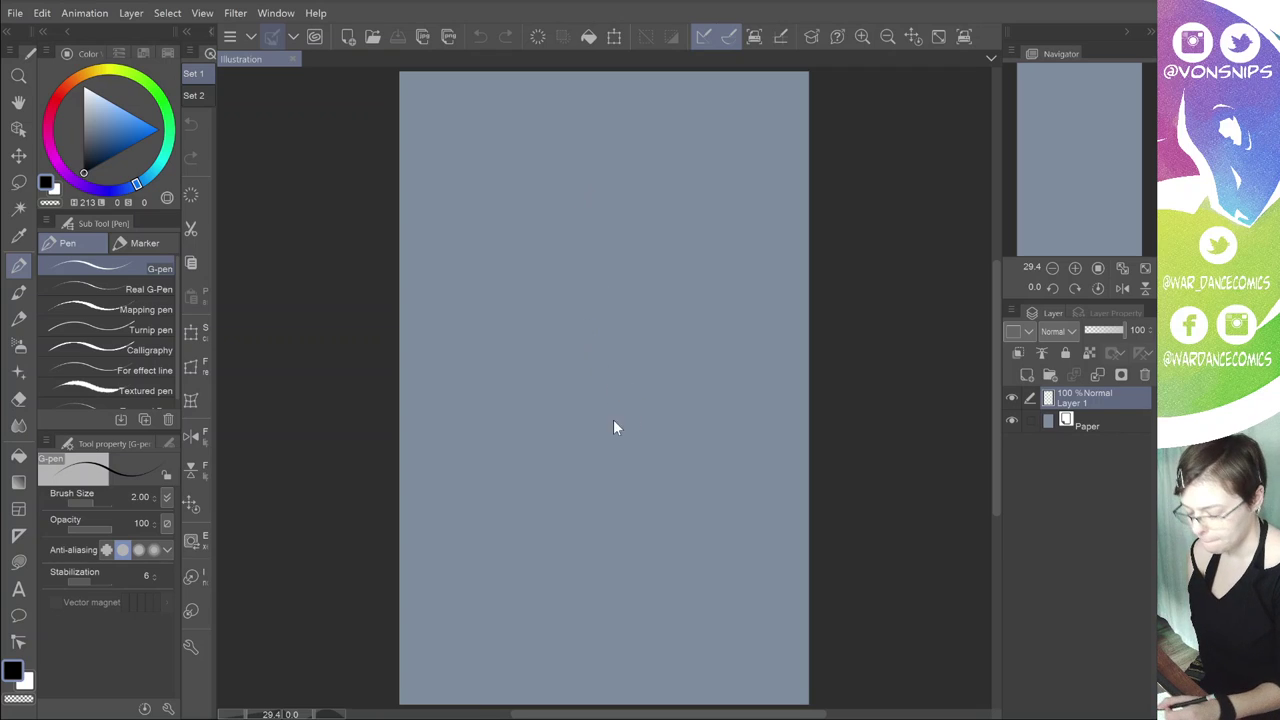
Step: Choose the Darker pencil and set its brush size to 3.50
key("p")
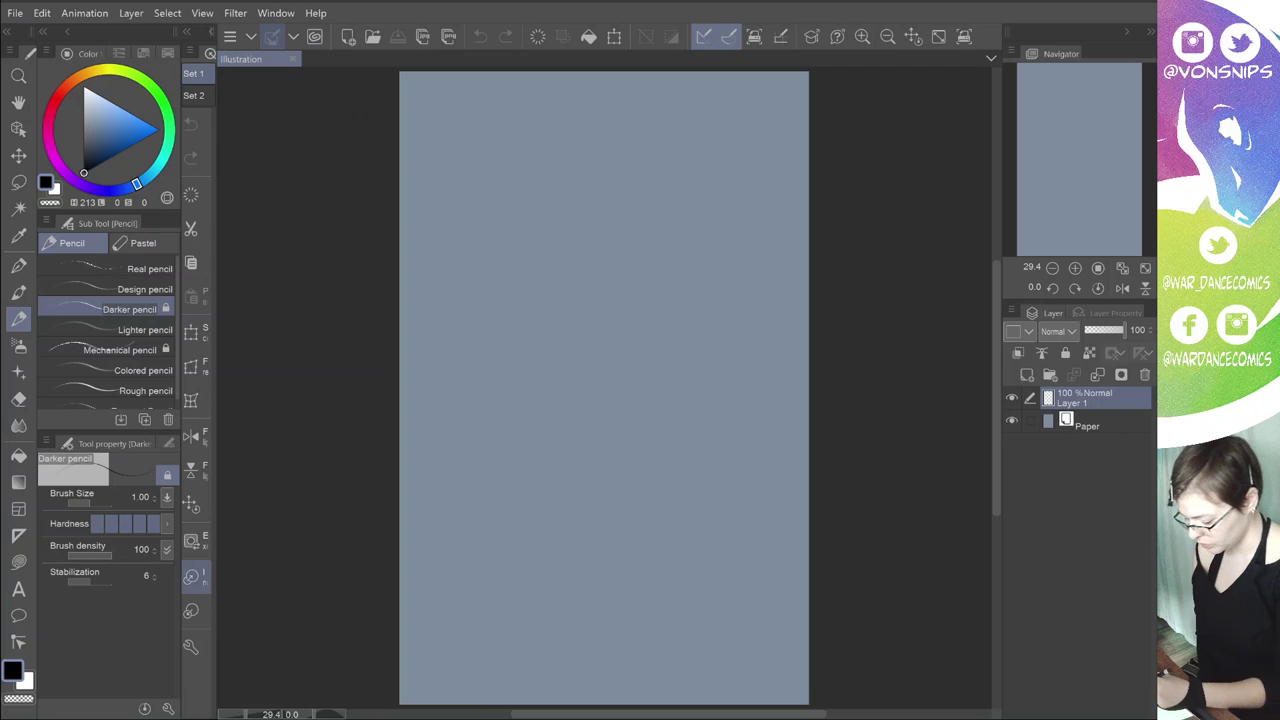
left_click(192, 577)
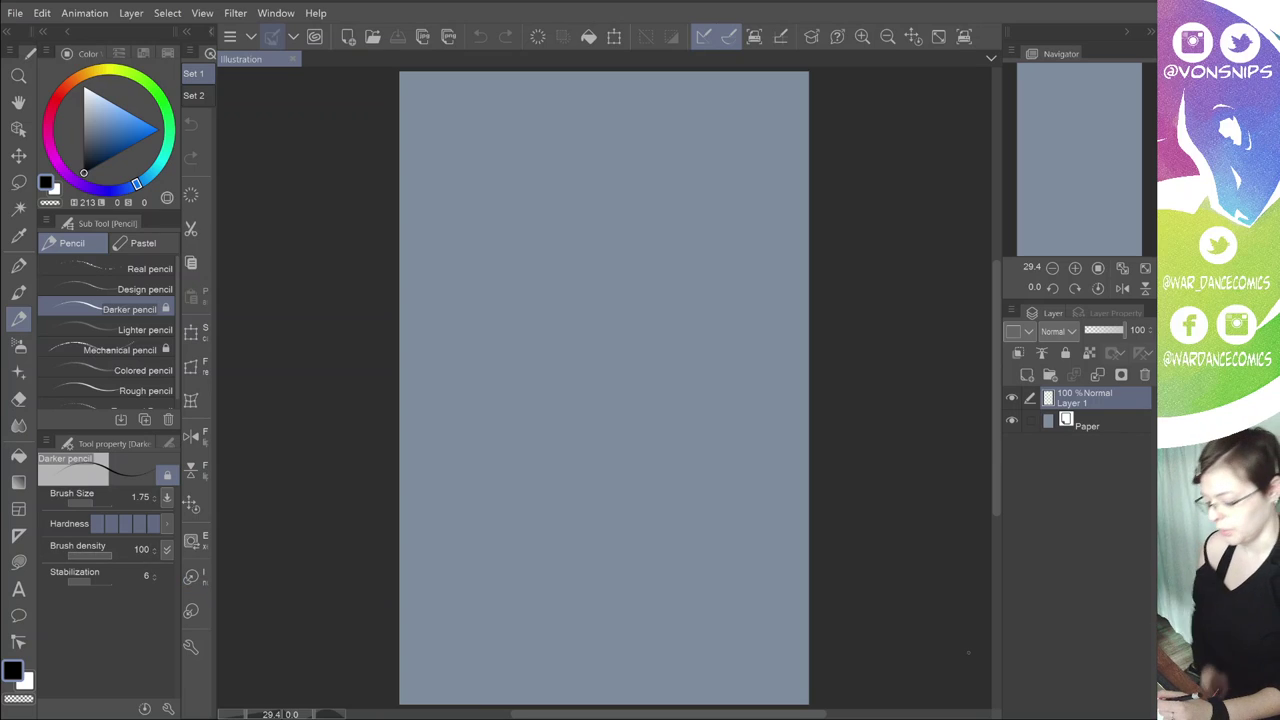
key("bracketright")
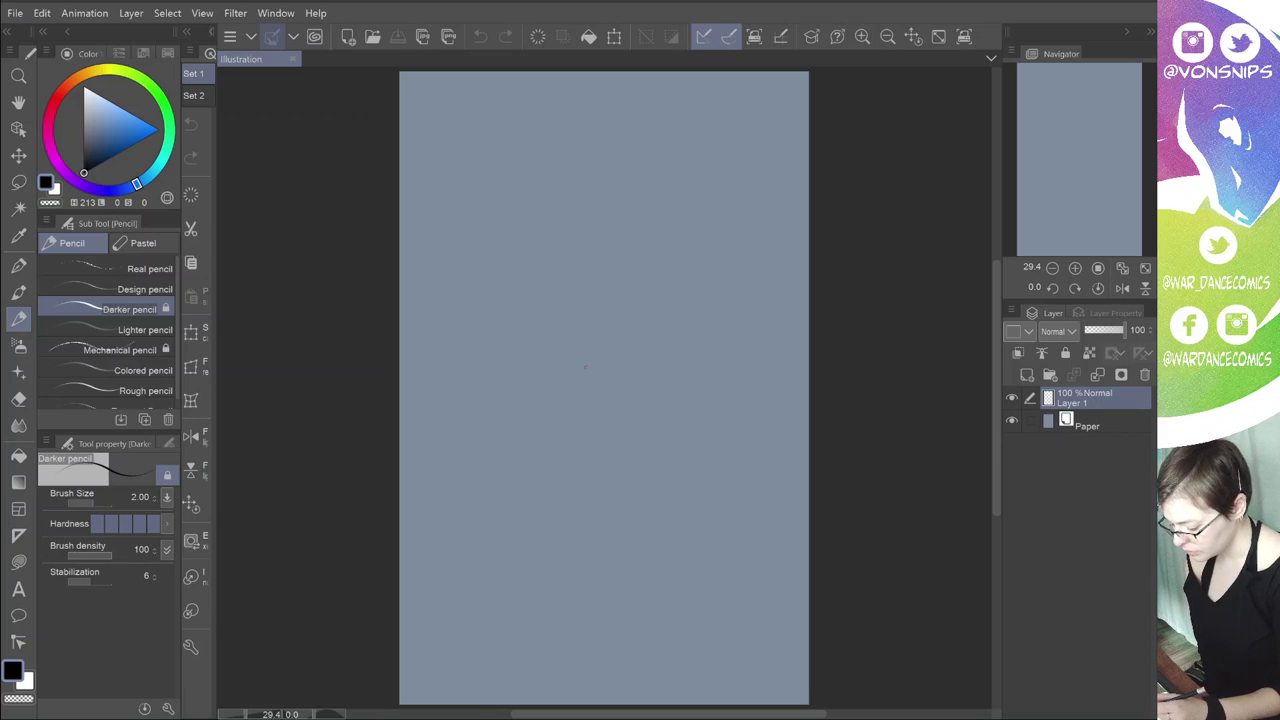
key("bracketright")
key("bracketright")
key("bracketright")
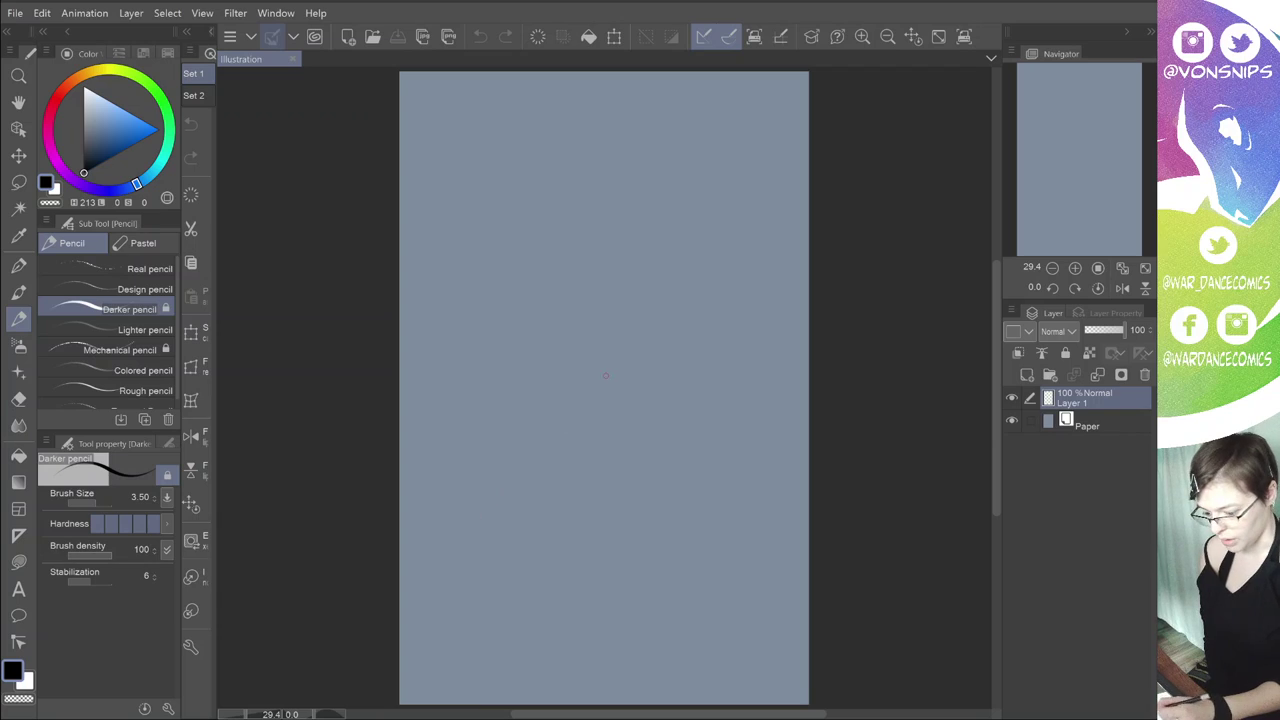
left_click_drag(646, 320, 584, 404)
mouse_move(621, 345)
left_mouse_down()
mouse_move(590, 416)
mouse_move(672, 411)
left_mouse_up()
mouse_move(611, 420)
left_mouse_down()
mouse_move(714, 401)
mouse_move(702, 400)
left_mouse_up()
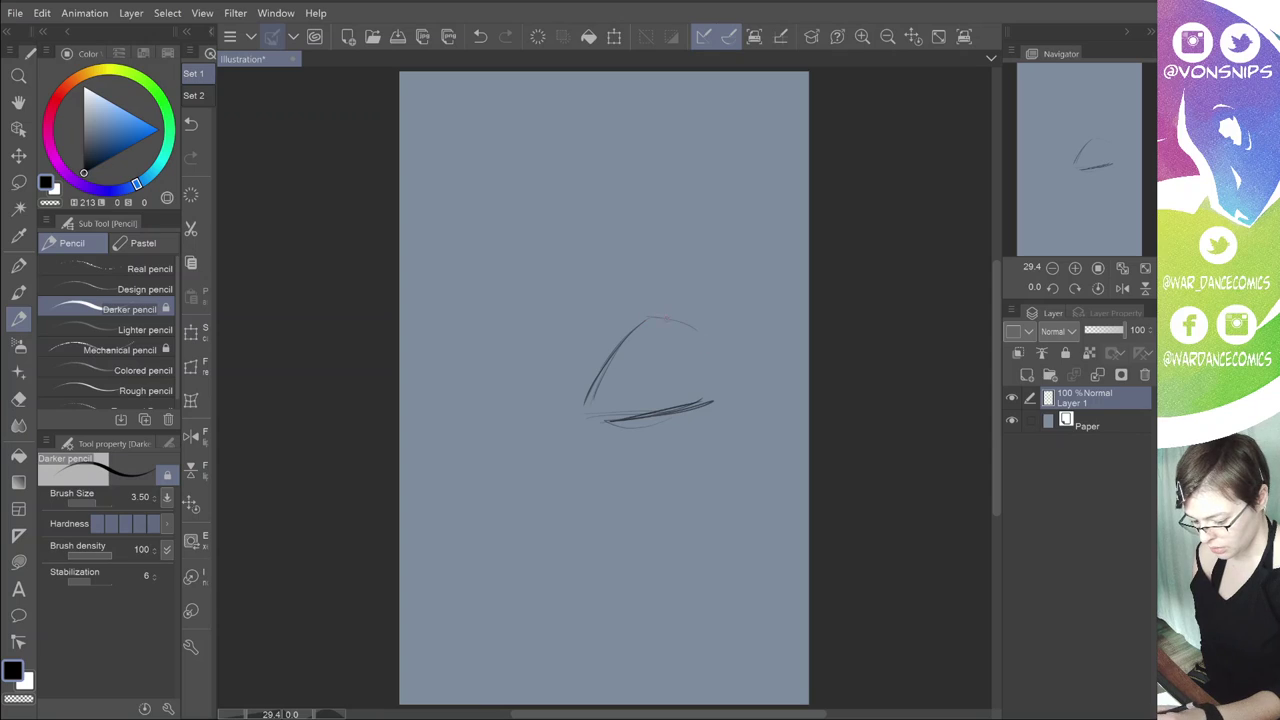
mouse_move(652, 318)
left_mouse_down()
mouse_move(735, 384)
mouse_move(735, 373)
mouse_move(662, 424)
left_mouse_up()
left_click_drag(614, 366, 580, 414)
left_click_drag(604, 394, 577, 438)
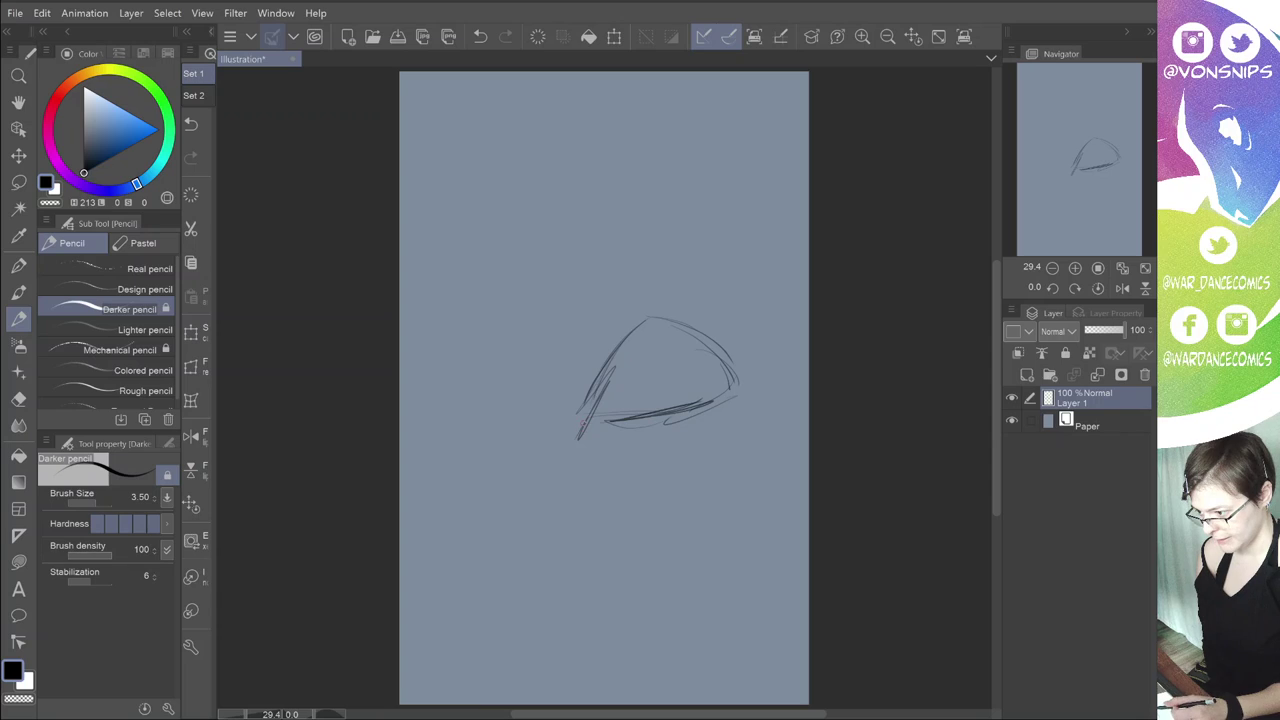
mouse_move(573, 399)
left_mouse_down()
mouse_move(528, 444)
mouse_move(648, 447)
left_mouse_up()
left_click(537, 36)
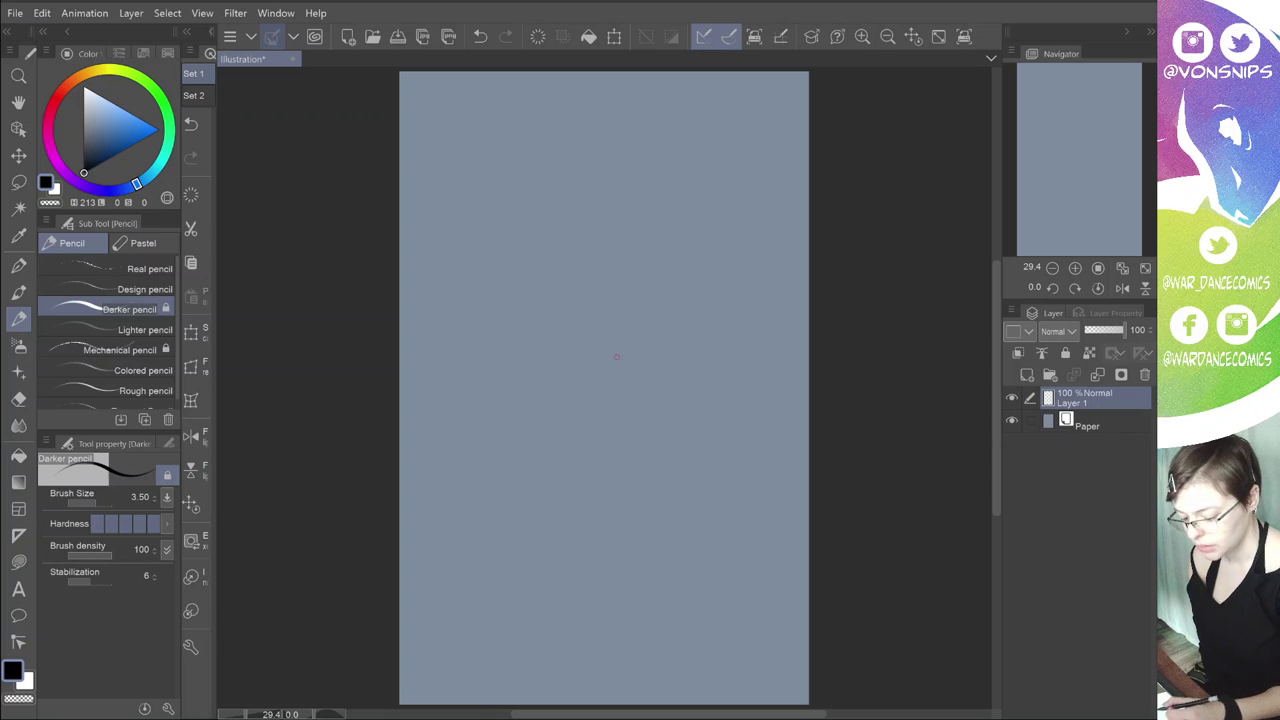
left_click_drag(604, 368, 541, 458)
mouse_move(628, 332)
left_mouse_down()
mouse_move(556, 434)
mouse_move(706, 434)
left_mouse_up()
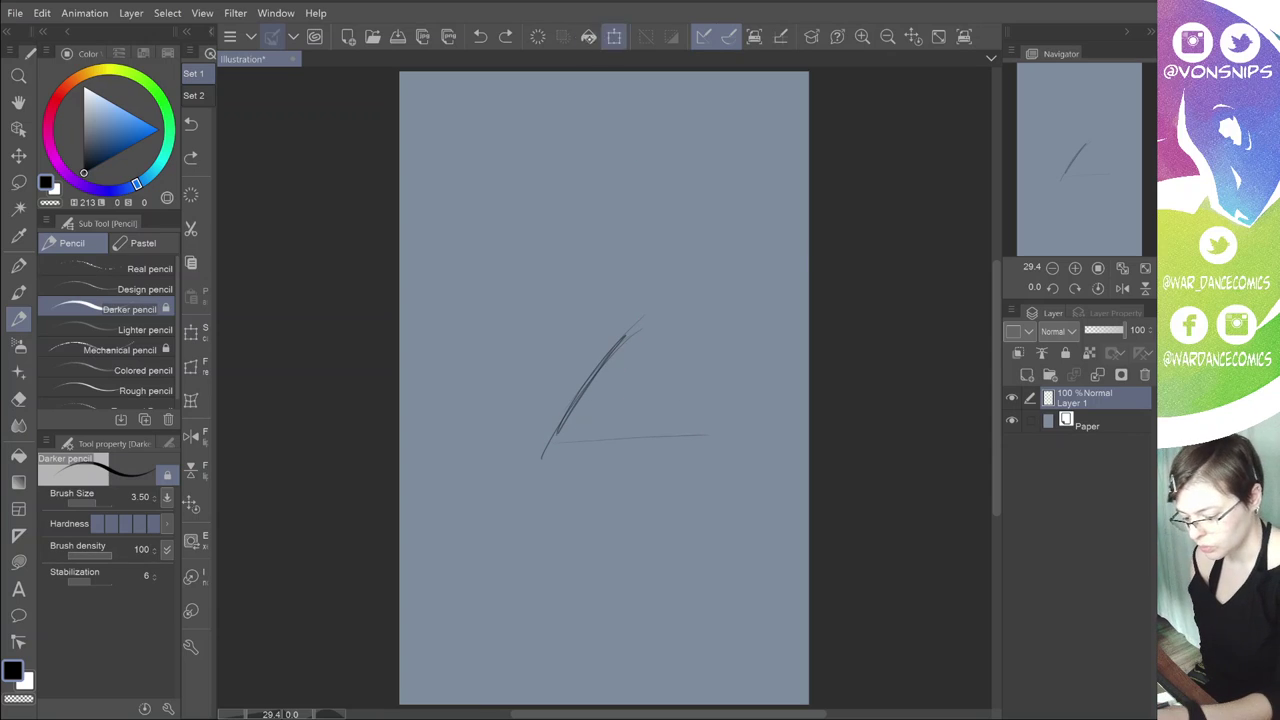
left_click(538, 36)
Step: Sketch a long near-vertical balance line and the angular chest shape of a forward-leaning figure beside it
scroll(604, 388, "up", 3)
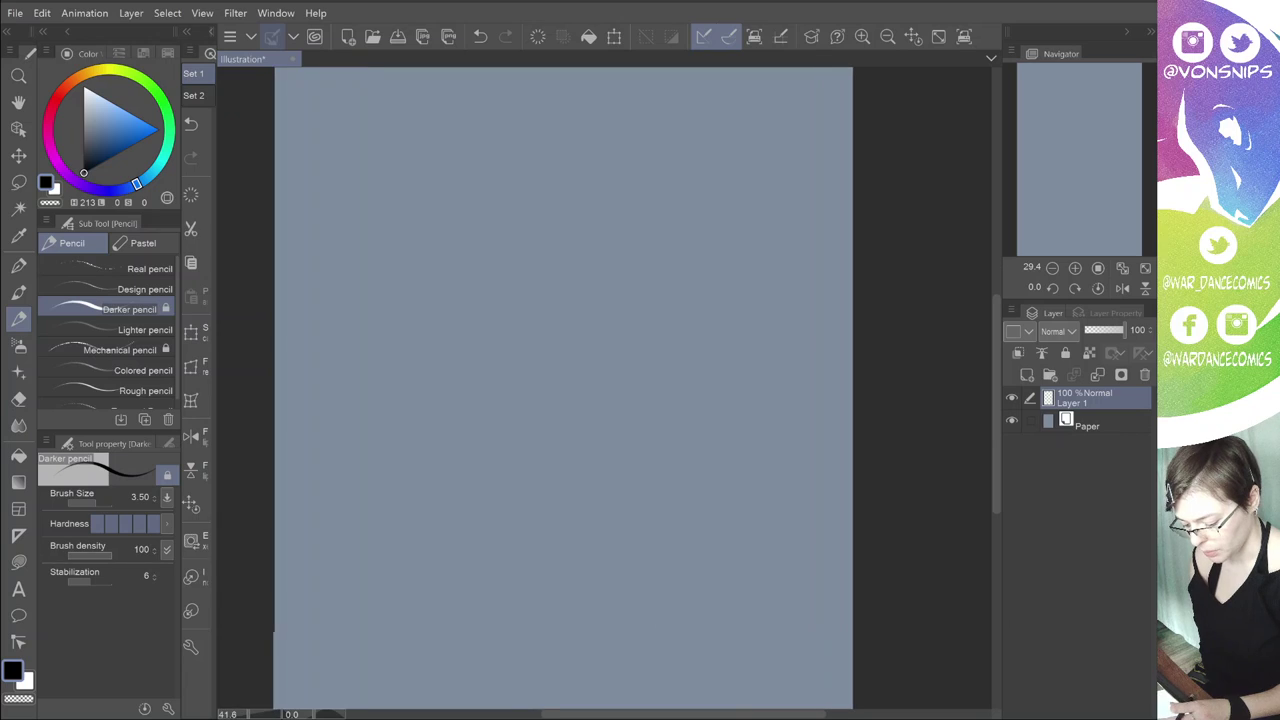
left_click_drag(610, 400, 610, 393)
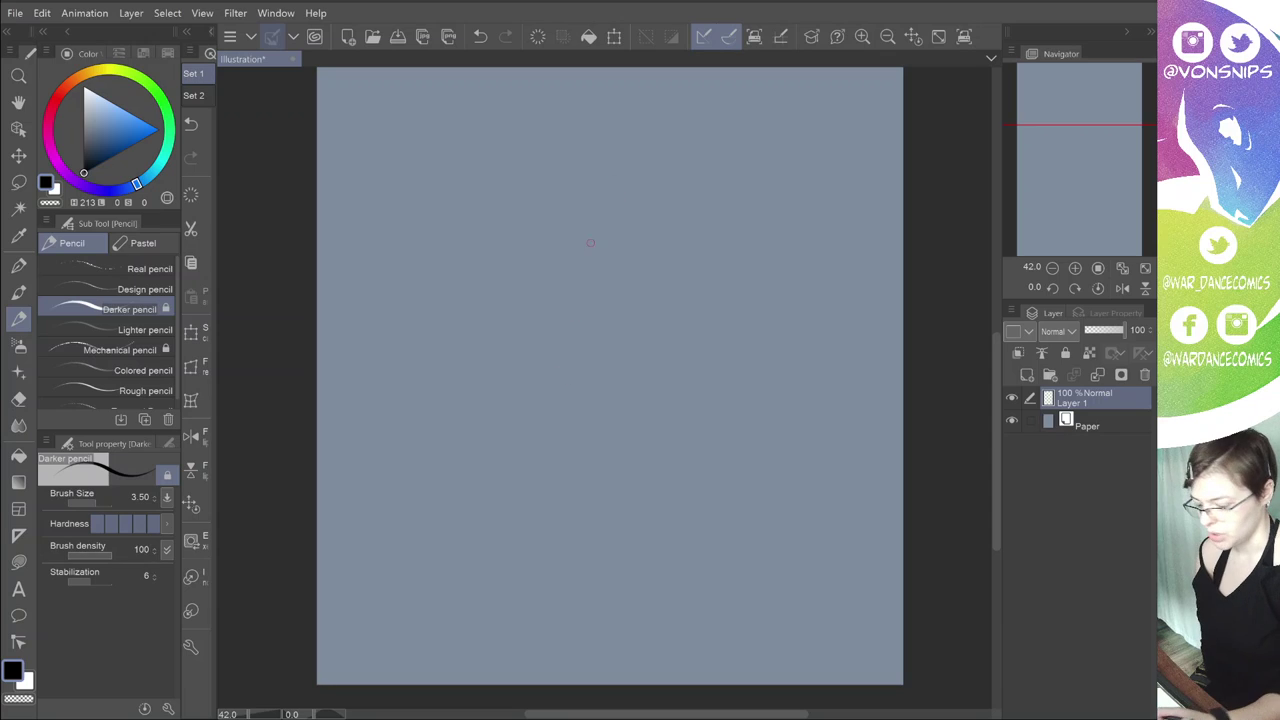
left_click_drag(604, 232, 579, 640)
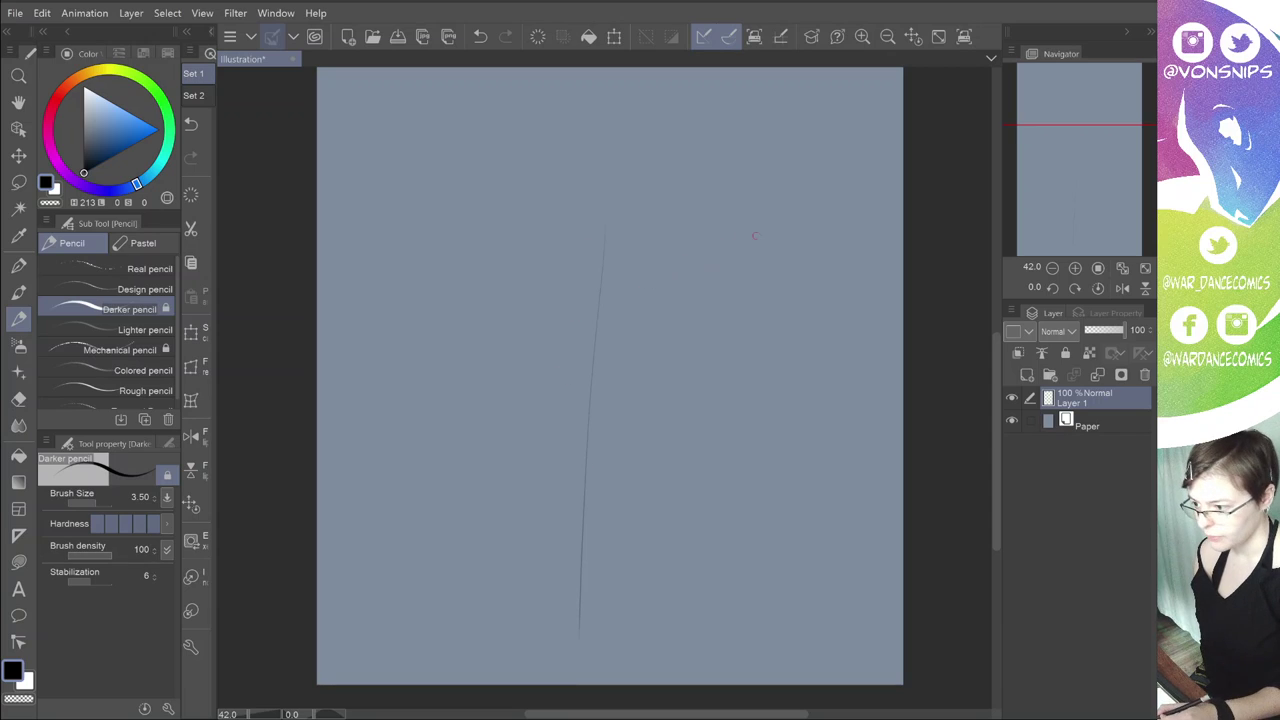
mouse_move(718, 201)
left_mouse_down()
mouse_move(642, 271)
mouse_move(612, 323)
left_mouse_up()
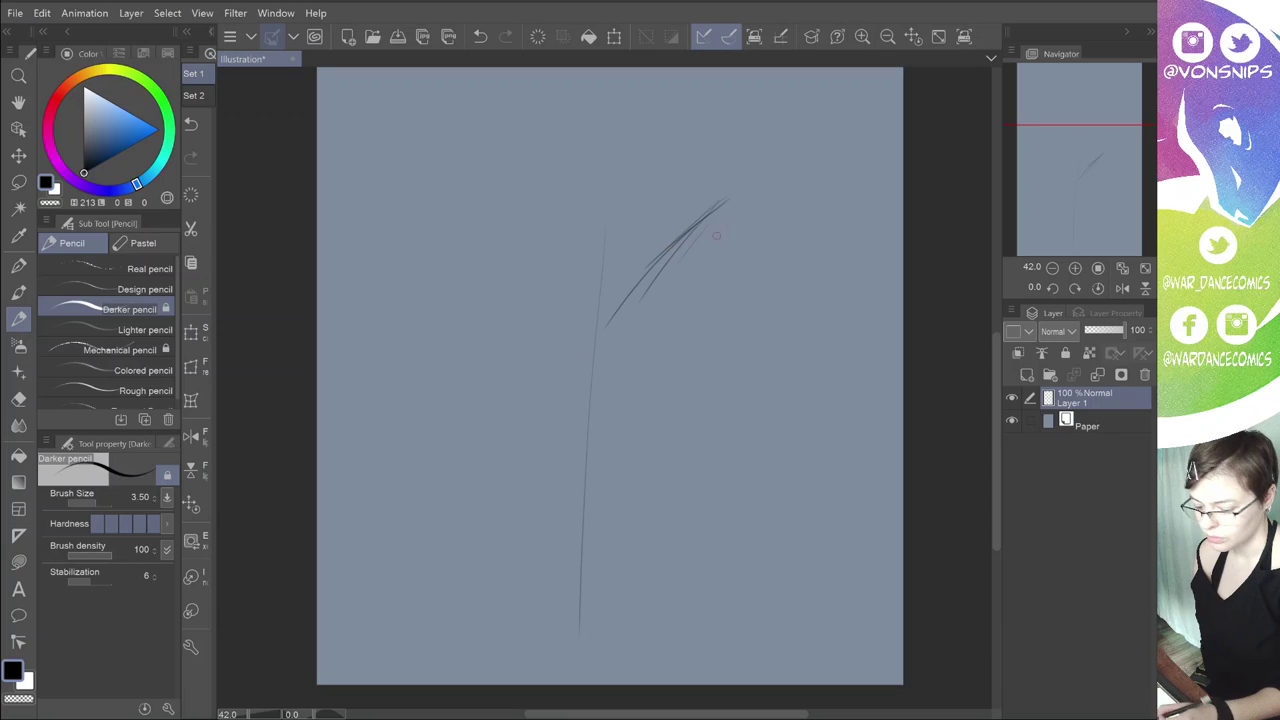
mouse_move(712, 208)
left_mouse_down()
mouse_move(848, 302)
mouse_move(778, 337)
left_mouse_up()
left_click_drag(852, 307, 648, 382)
left_click_drag(748, 360, 574, 408)
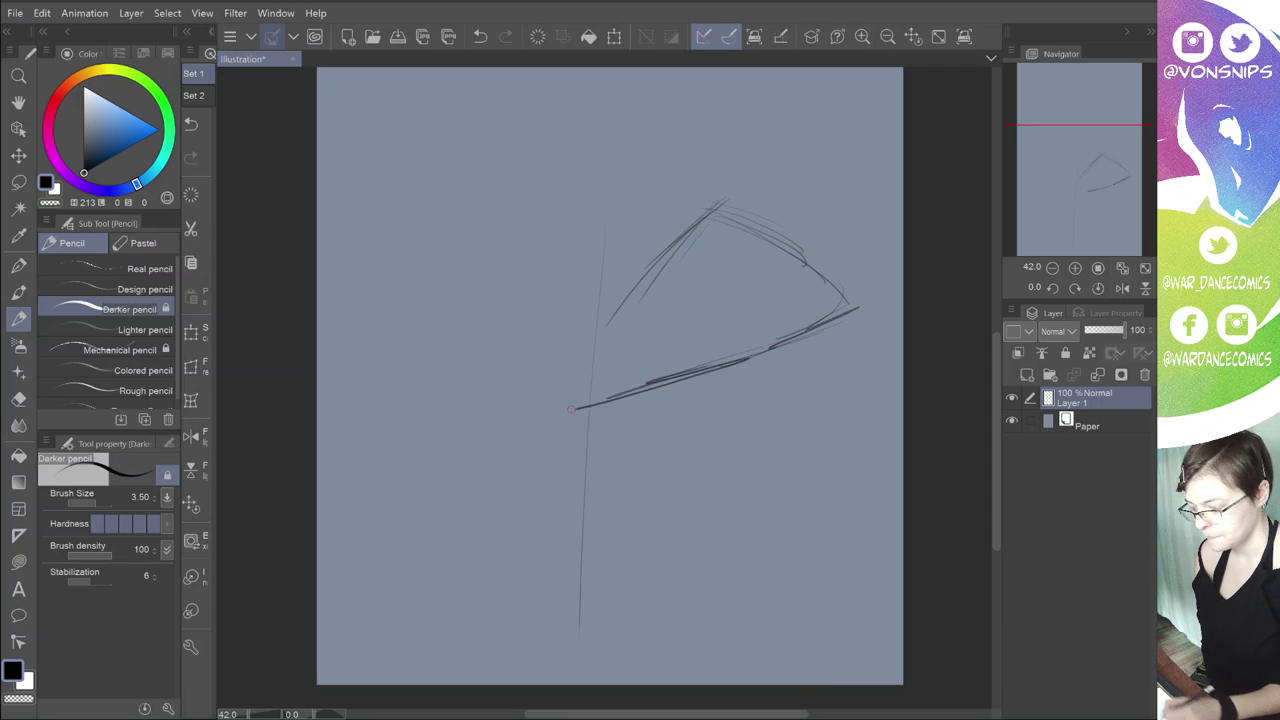
Step: Sketch the waist and hip lines at the torso's lower end and draw the torso's inner contour from chest to hips
left_click_drag(688, 380, 556, 378)
mouse_move(528, 330)
left_mouse_down()
mouse_move(560, 432)
mouse_move(648, 322)
left_mouse_up()
left_click_drag(540, 305, 682, 314)
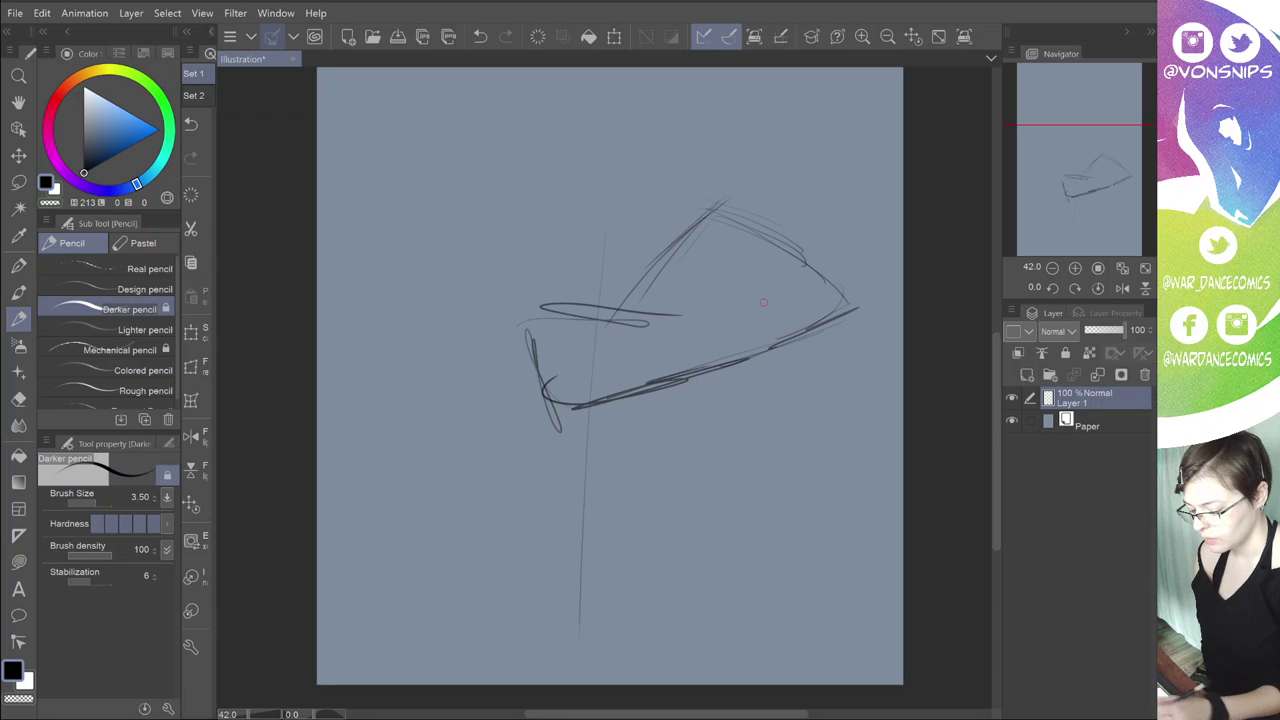
left_click_drag(766, 246, 664, 340)
left_click_drag(730, 306, 650, 348)
left_click_drag(540, 386, 734, 314)
left_click_drag(596, 364, 540, 384)
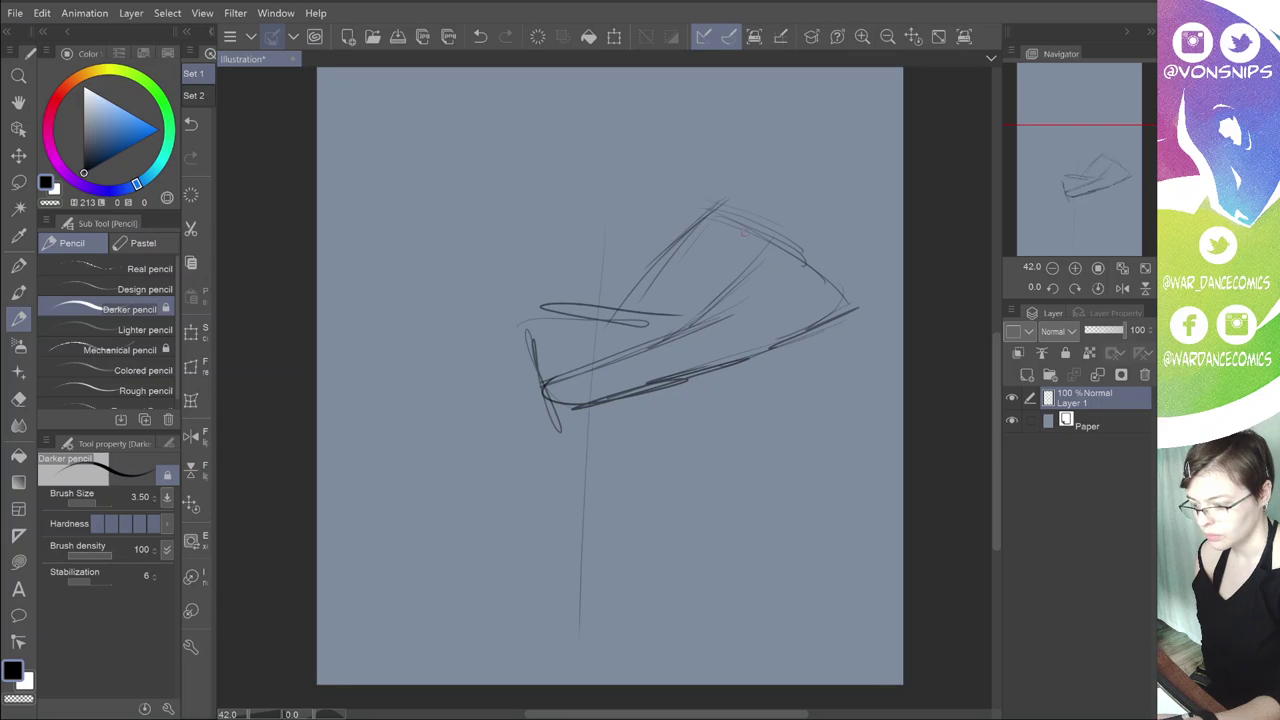
Step: Sketch an oval head with a heavier front edge and a jaw line above the chest
left_click_drag(748, 192, 744, 236)
left_click_drag(748, 164, 744, 248)
mouse_move(748, 190)
left_mouse_down()
mouse_move(797, 152)
mouse_move(817, 154)
mouse_move(833, 200)
mouse_move(787, 249)
mouse_move(836, 214)
left_mouse_up()
left_click_drag(774, 248, 834, 216)
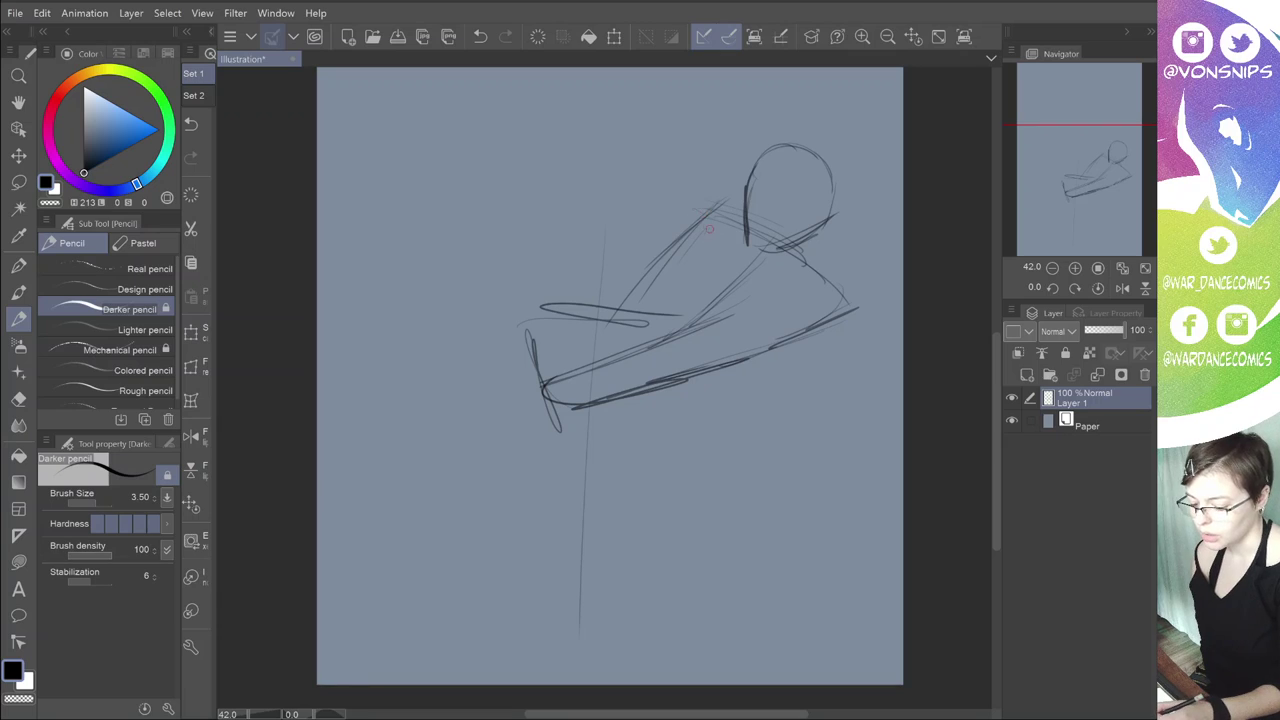
Step: Sketch the arm stretched out behind the figure, from the shoulder through the elbow to a rough hand
left_click_drag(700, 212, 602, 210)
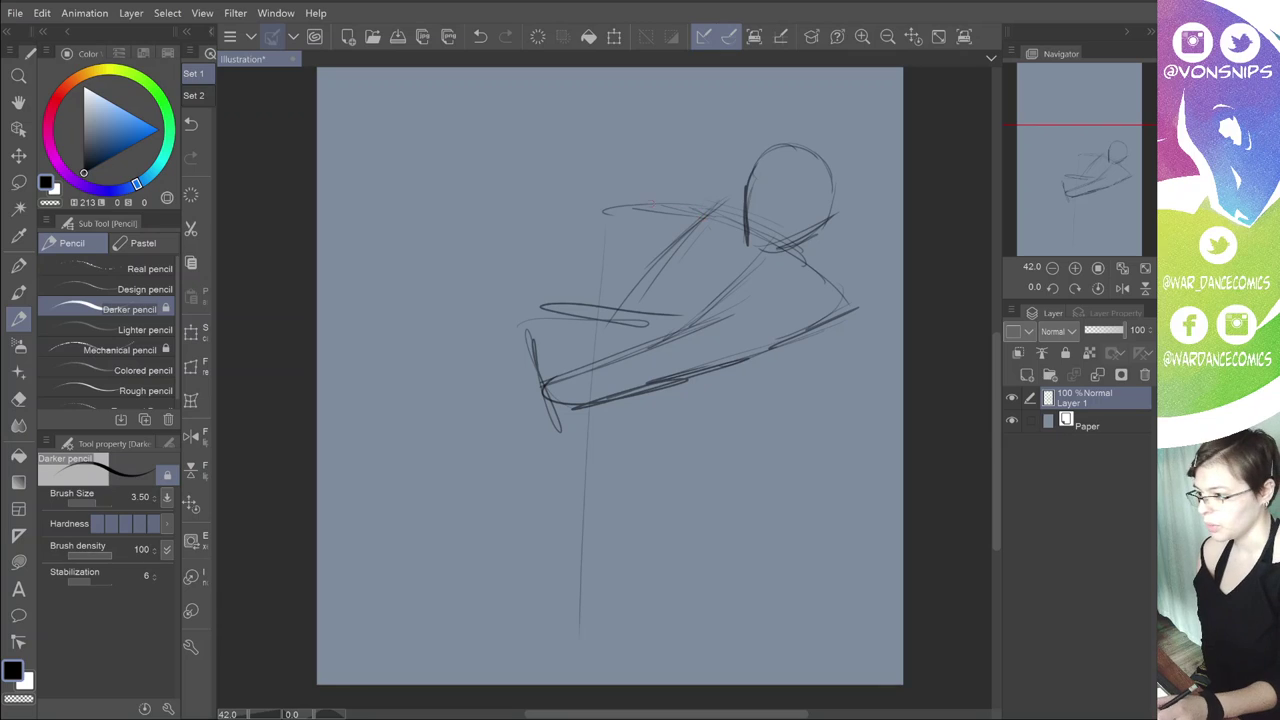
mouse_move(676, 192)
left_mouse_down()
mouse_move(559, 219)
mouse_move(722, 202)
left_mouse_up()
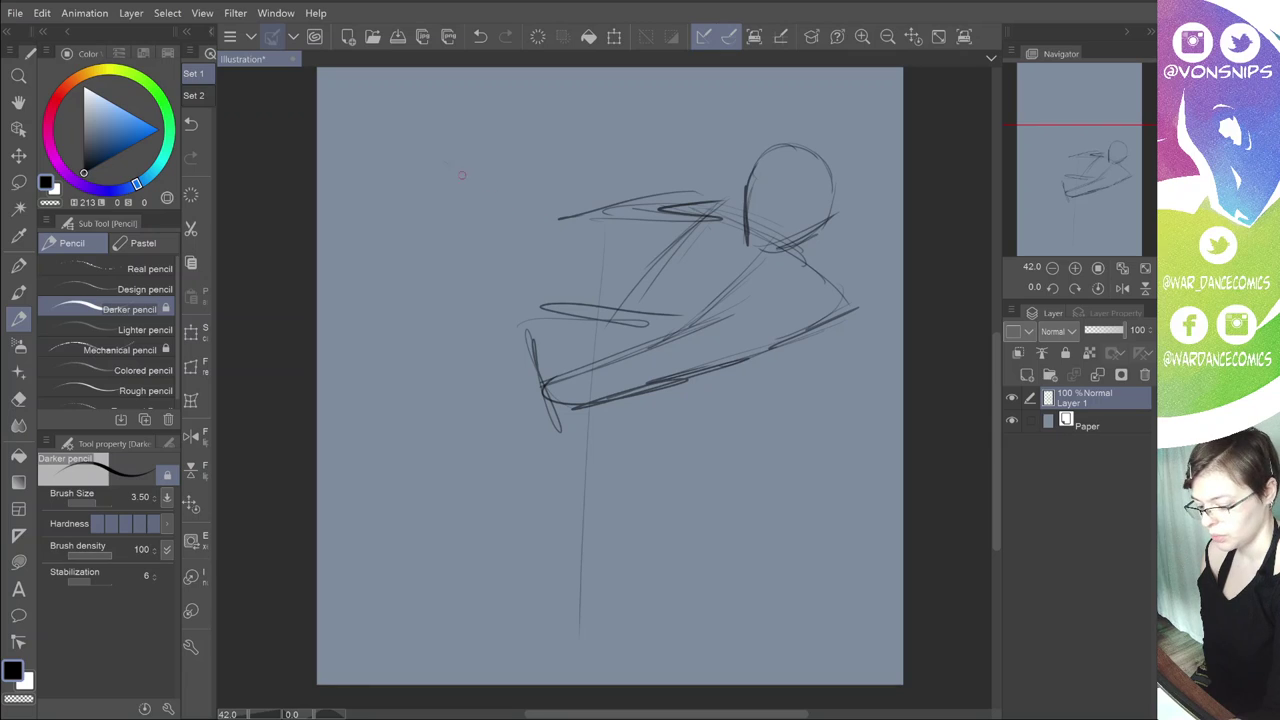
left_click_drag(462, 175, 552, 217)
left_click_drag(490, 191, 597, 190)
mouse_move(503, 195)
left_mouse_down()
mouse_move(593, 188)
mouse_move(575, 195)
mouse_move(611, 207)
mouse_move(506, 192)
mouse_move(620, 212)
left_mouse_up()
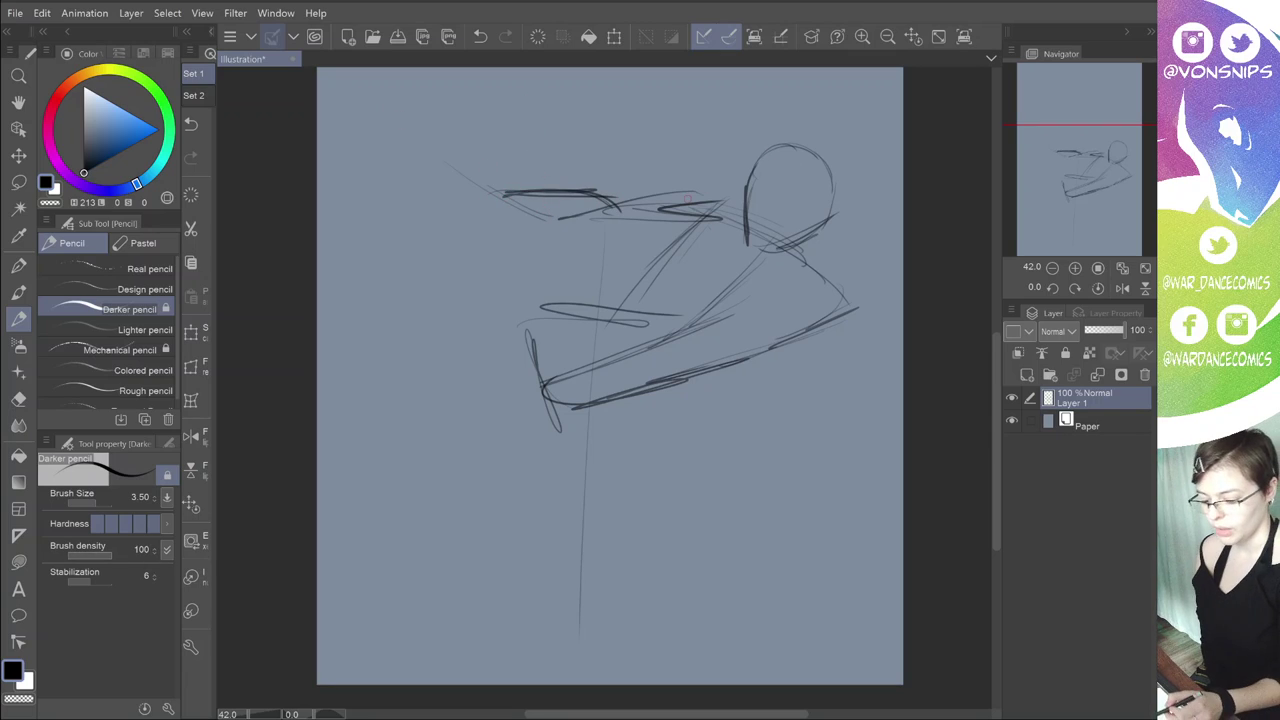
mouse_move(708, 197)
left_mouse_down()
mouse_move(616, 204)
mouse_move(519, 173)
mouse_move(548, 185)
left_mouse_up()
mouse_move(548, 185)
left_mouse_down()
mouse_move(480, 184)
mouse_move(590, 184)
left_mouse_up()
left_click_drag(430, 138, 538, 210)
mouse_move(422, 154)
left_mouse_down()
mouse_move(464, 178)
mouse_move(454, 150)
mouse_move(488, 150)
mouse_move(536, 204)
left_mouse_up()
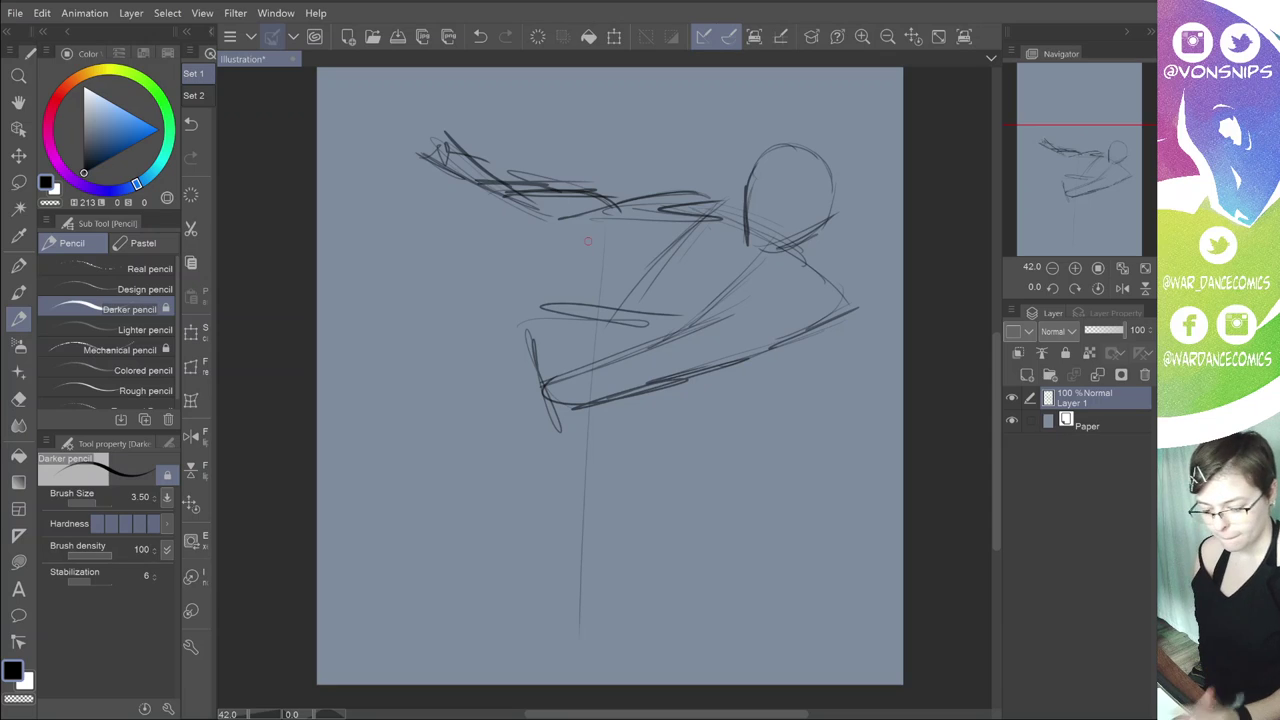
Step: Sketch the near shoulder as a circle and draw the bent arm rising from it, with forearm and hand beside the head
left_click_drag(588, 241, 532, 267)
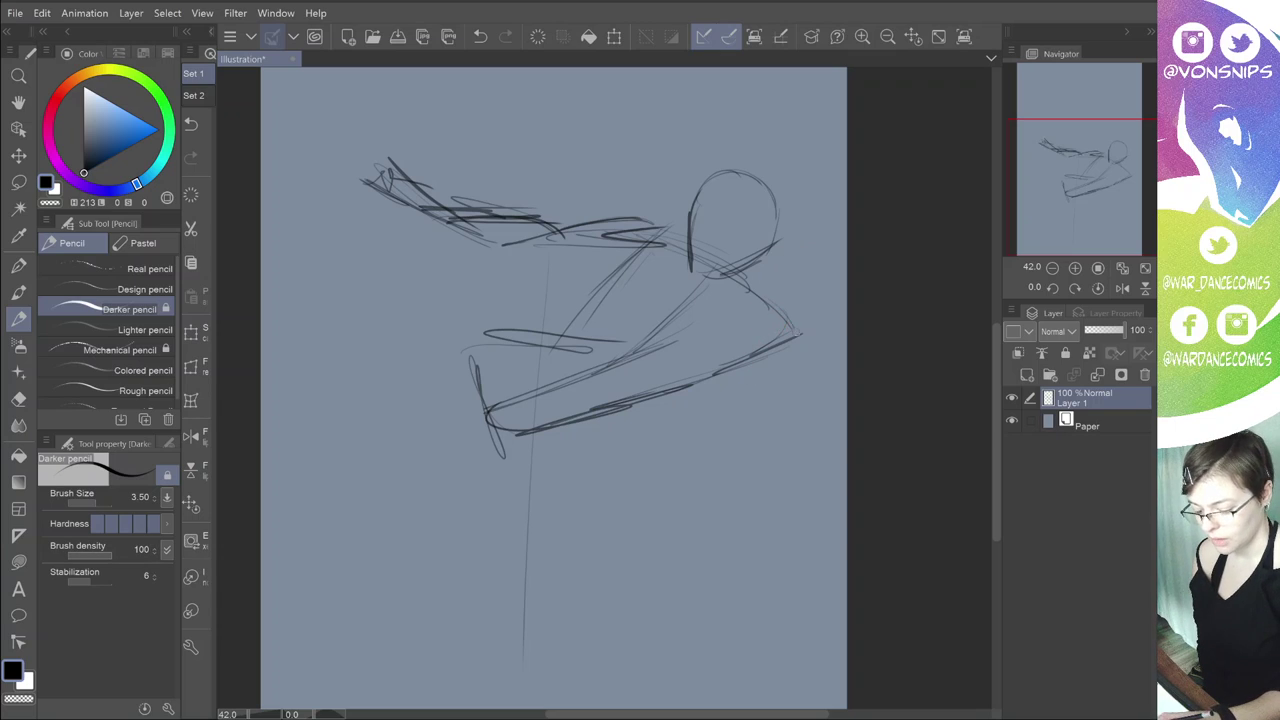
mouse_move(795, 322)
left_mouse_down()
mouse_move(768, 357)
mouse_move(776, 317)
mouse_move(768, 357)
mouse_move(757, 363)
mouse_move(744, 345)
mouse_move(794, 335)
mouse_move(760, 359)
mouse_move(786, 325)
left_mouse_up()
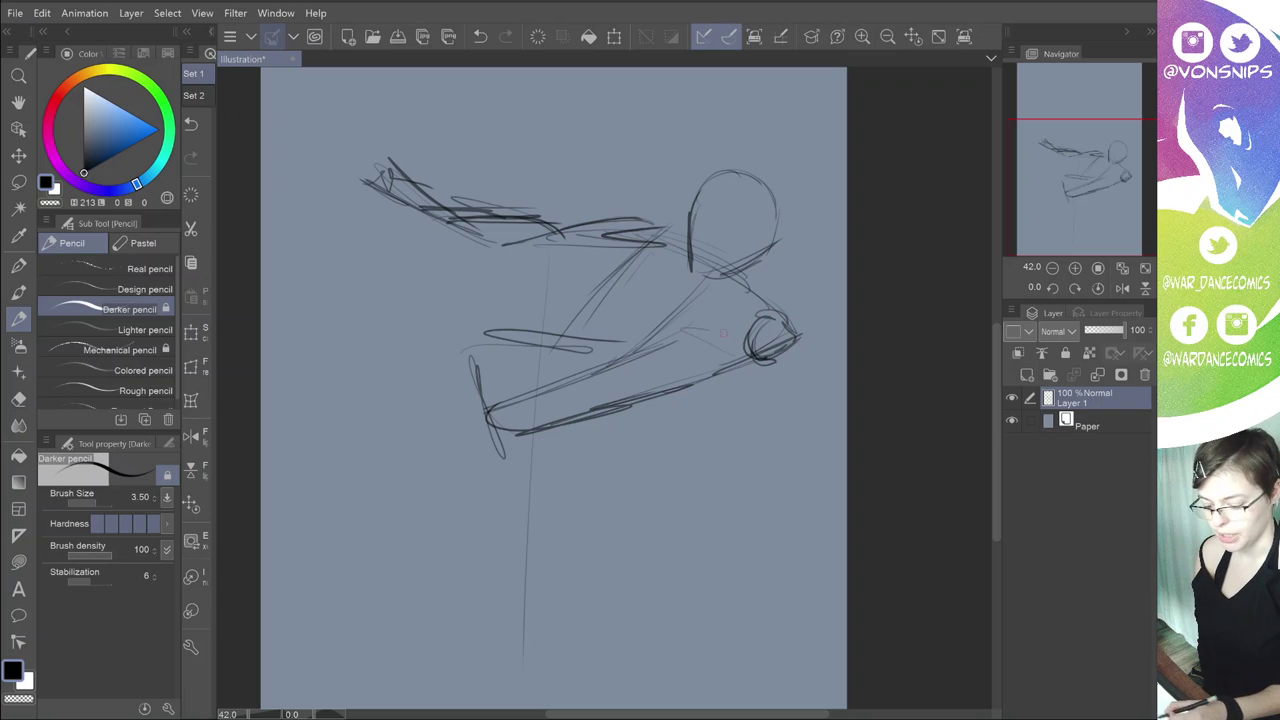
left_click_drag(690, 318, 754, 352)
left_click_drag(778, 224, 702, 325)
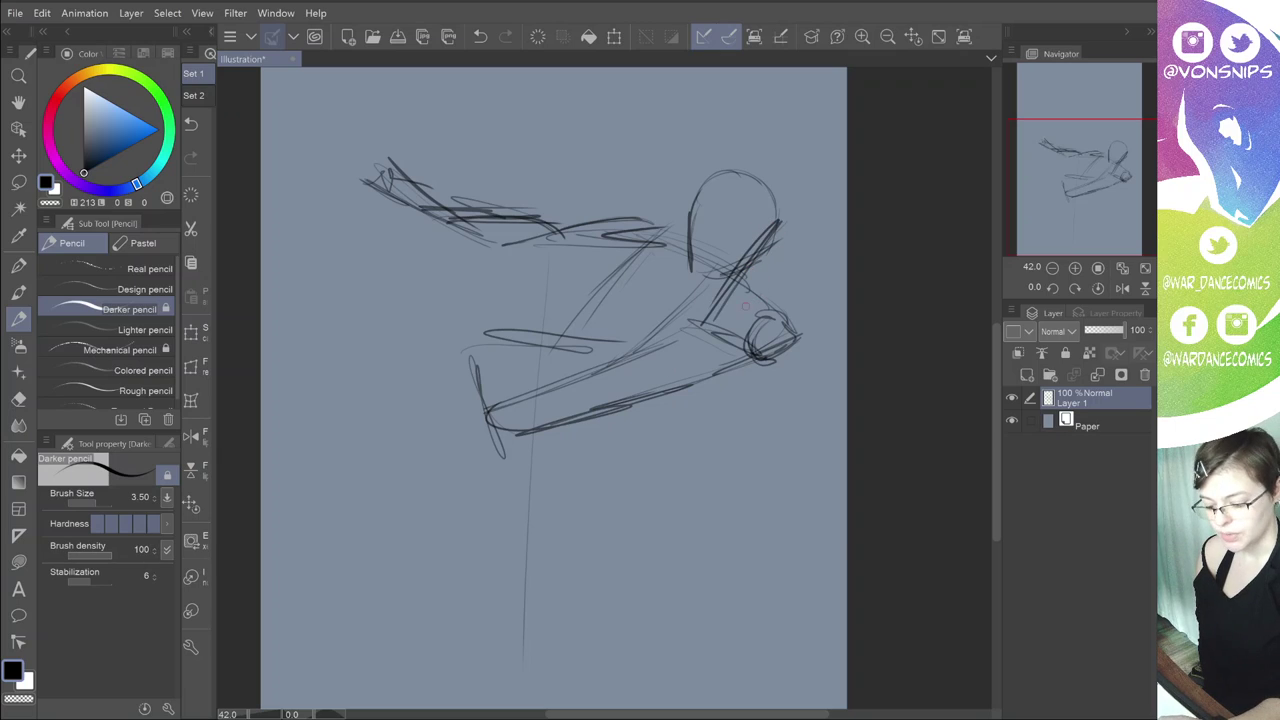
left_click_drag(772, 266, 754, 322)
left_click_drag(778, 220, 760, 318)
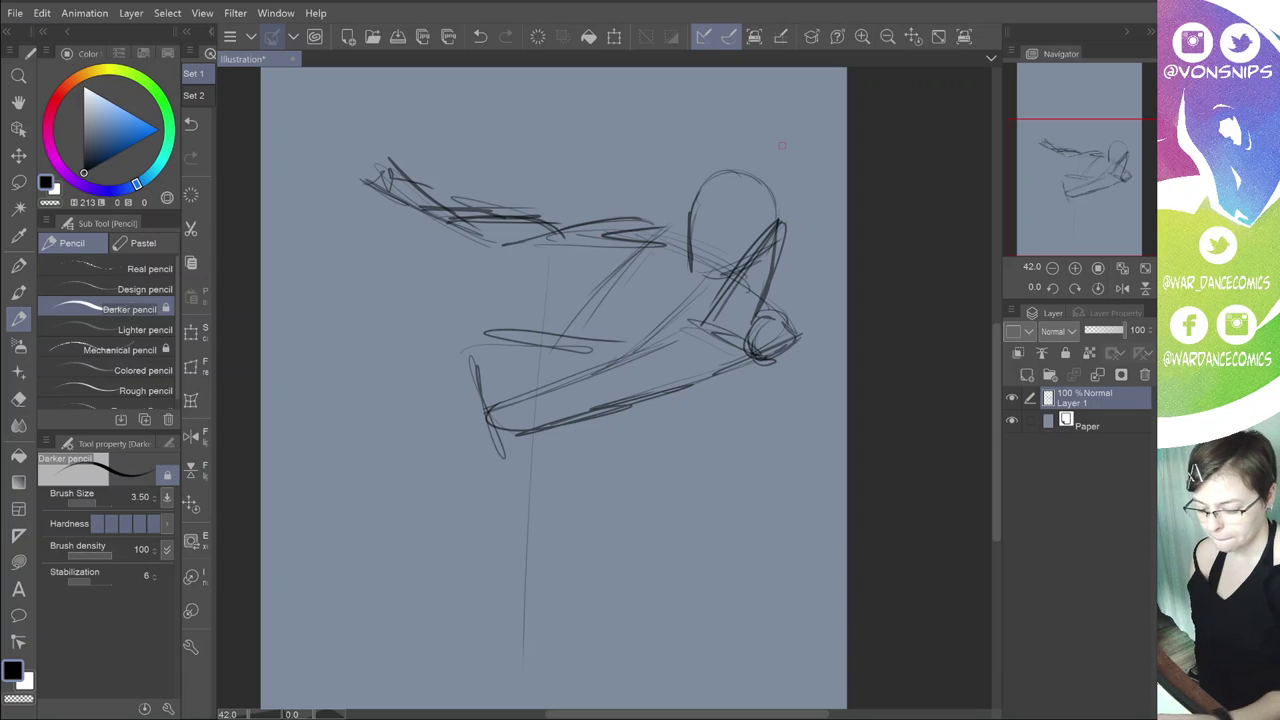
mouse_move(772, 210)
left_mouse_down()
mouse_move(812, 184)
mouse_move(797, 217)
mouse_move(818, 198)
mouse_move(800, 187)
mouse_move(809, 169)
mouse_move(807, 187)
mouse_move(824, 171)
mouse_move(818, 214)
left_mouse_up()
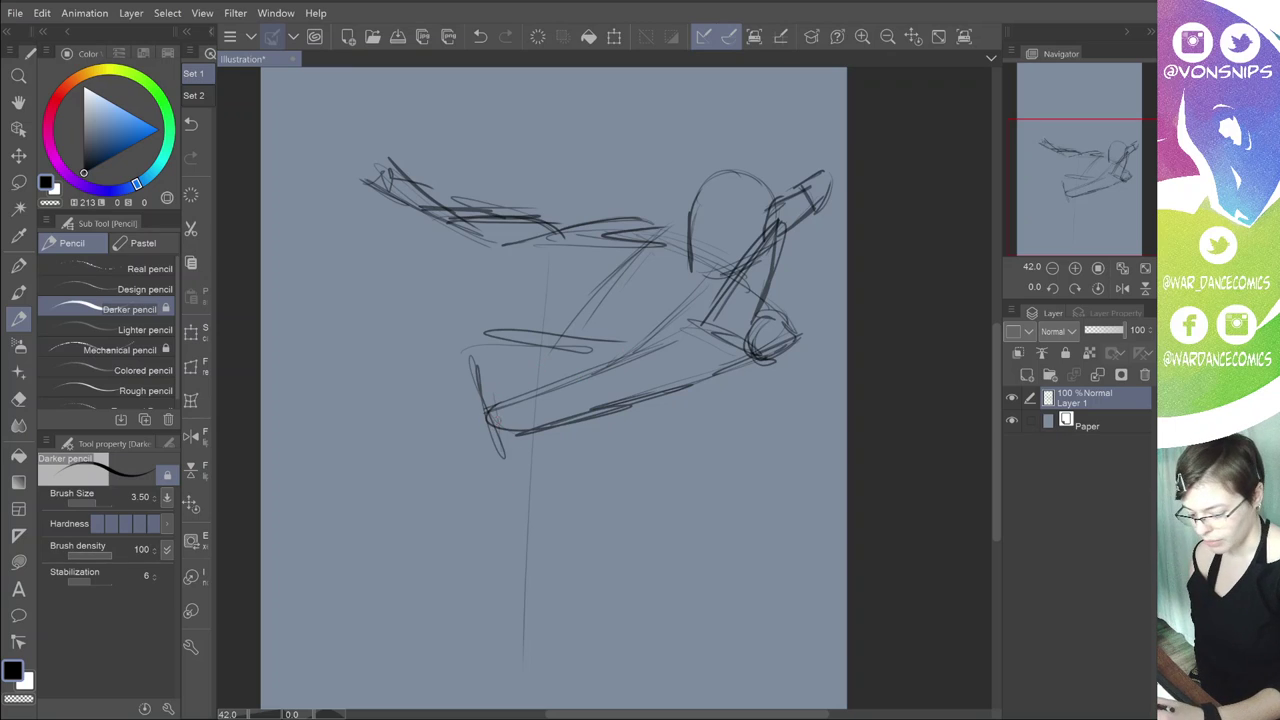
Step: Sketch the bent supporting leg below the hips, with the thigh outlines, rounded knee and shin angled backward
left_click_drag(488, 400, 496, 462)
mouse_move(484, 415)
left_mouse_down()
mouse_move(491, 466)
mouse_move(550, 552)
left_mouse_up()
left_click_drag(482, 461, 535, 531)
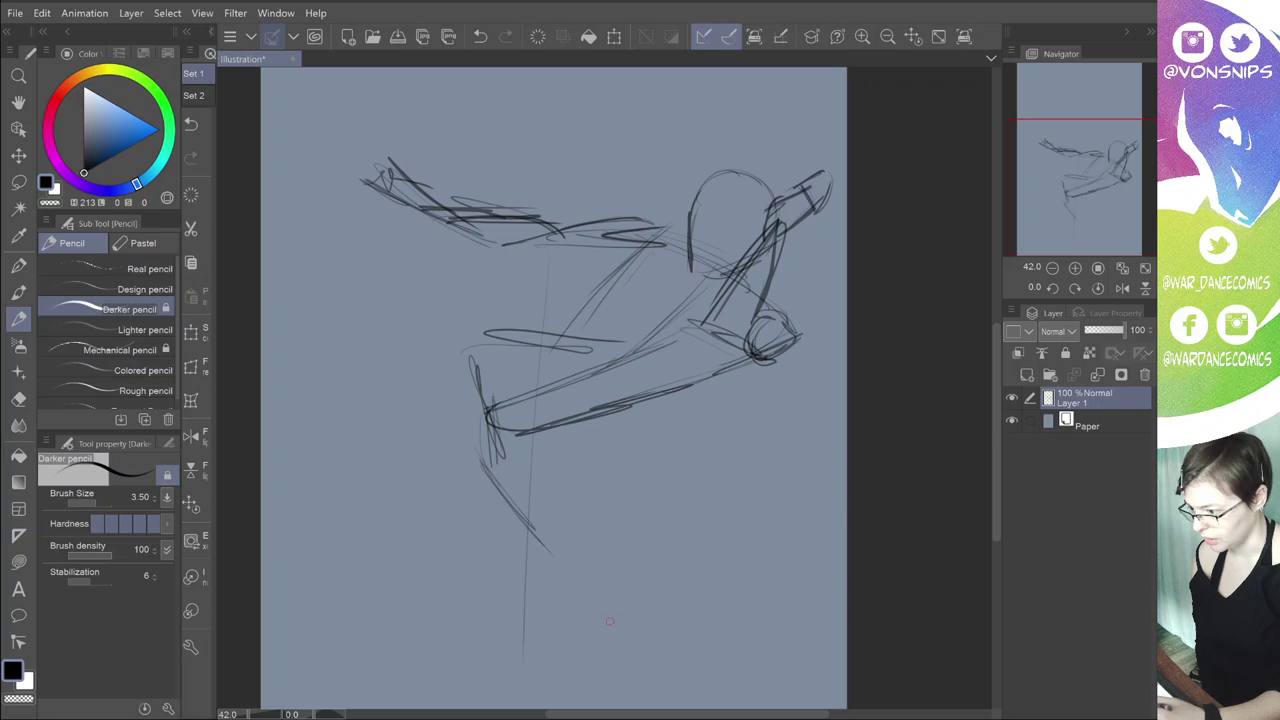
left_click_drag(575, 422, 612, 514)
left_click_drag(600, 490, 625, 570)
mouse_move(610, 574)
left_mouse_down()
mouse_move(588, 586)
mouse_move(612, 590)
left_mouse_up()
mouse_move(620, 555)
left_mouse_down()
mouse_move(610, 588)
mouse_move(596, 578)
left_mouse_up()
left_click_drag(596, 566, 618, 598)
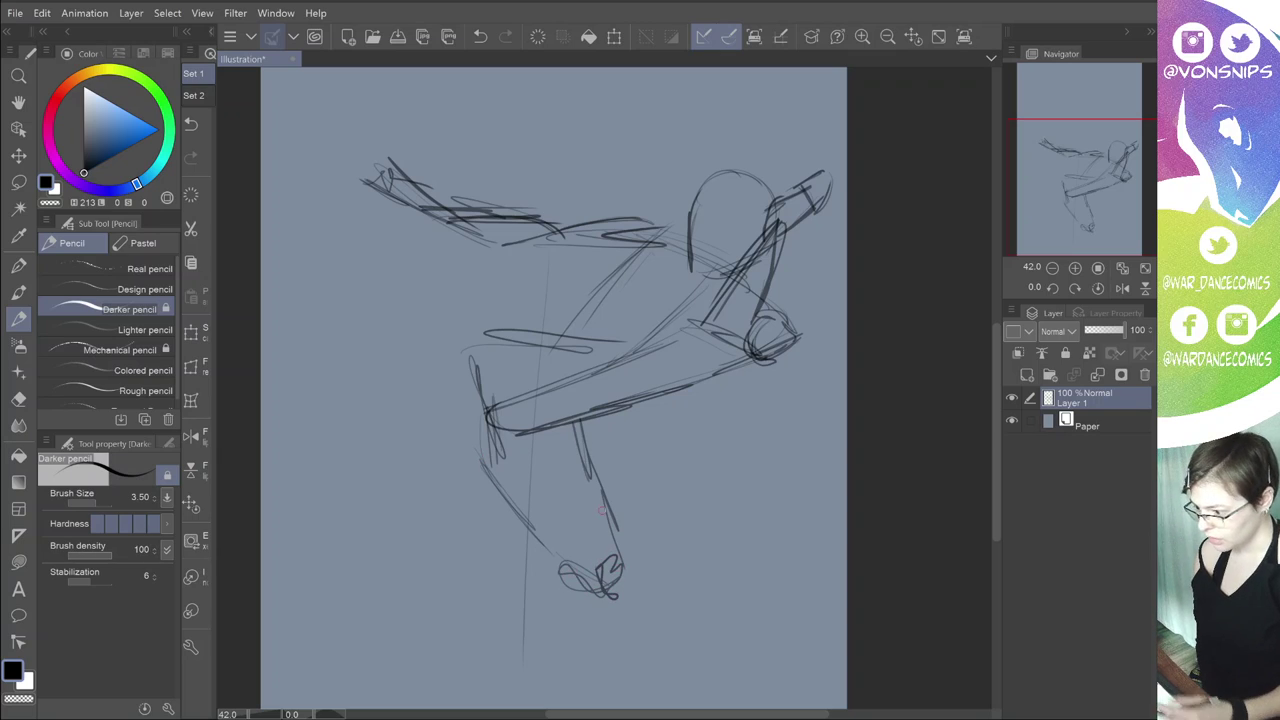
left_click_drag(527, 604, 456, 708)
left_click_drag(614, 596, 532, 685)
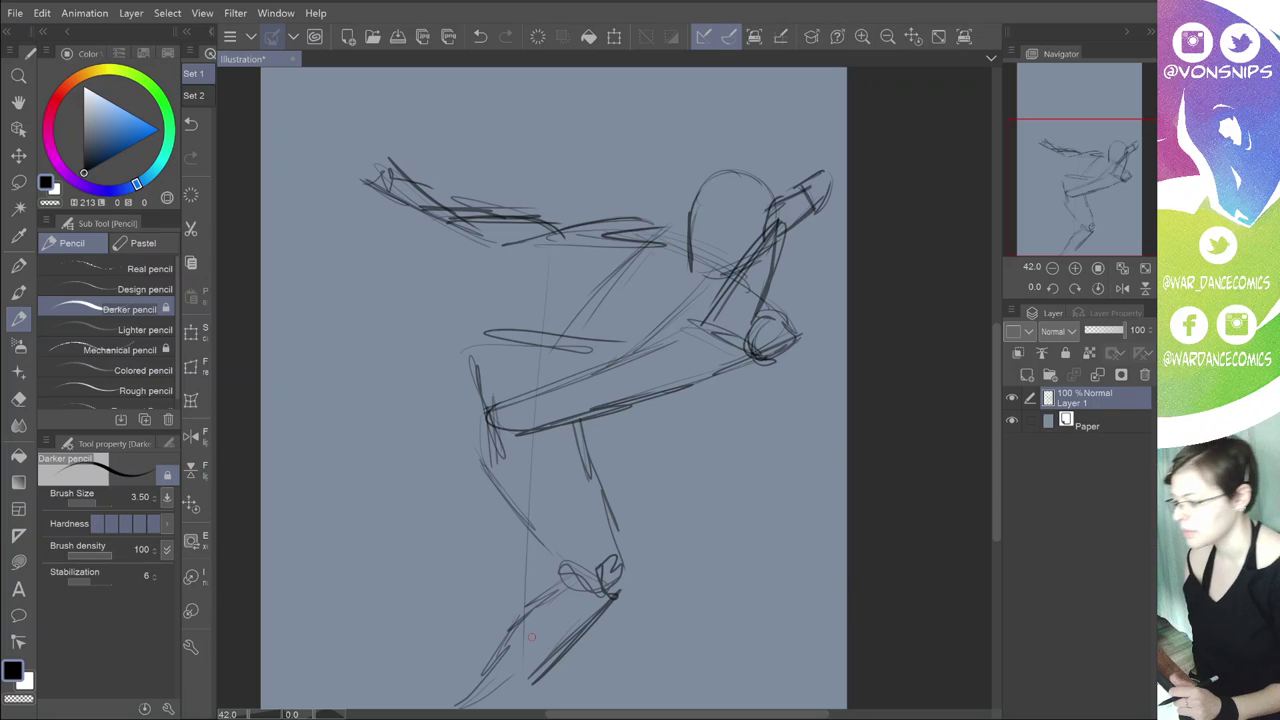
Step: Sketch the second leg extending horizontally behind the hips, with a tapered thigh and a rounded lower leg at the canvas edge
mouse_move(497, 352)
left_mouse_down()
mouse_move(412, 342)
mouse_move(310, 372)
mouse_move(455, 433)
mouse_move(522, 428)
left_mouse_up()
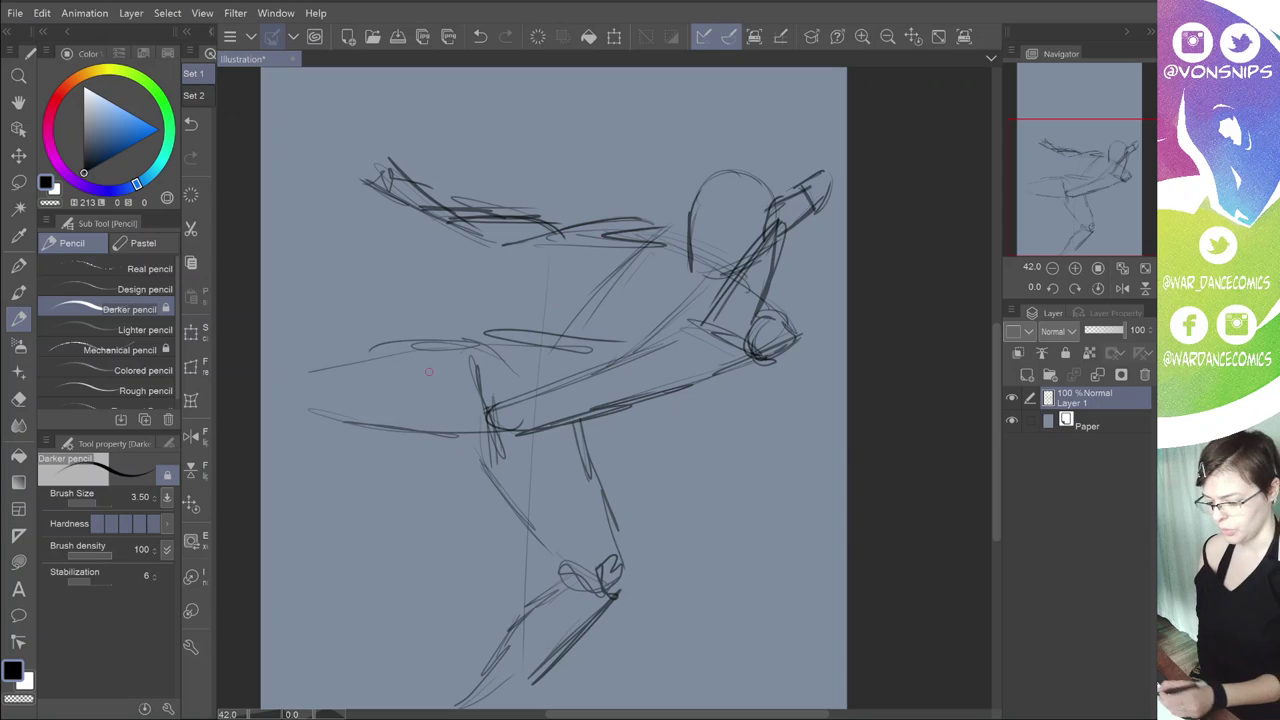
mouse_move(394, 348)
left_mouse_down()
mouse_move(340, 370)
mouse_move(338, 427)
left_mouse_up()
left_click_drag(348, 361, 336, 425)
mouse_move(328, 371)
left_mouse_down()
mouse_move(290, 390)
mouse_move(290, 342)
mouse_move(262, 345)
mouse_move(304, 428)
left_mouse_up()
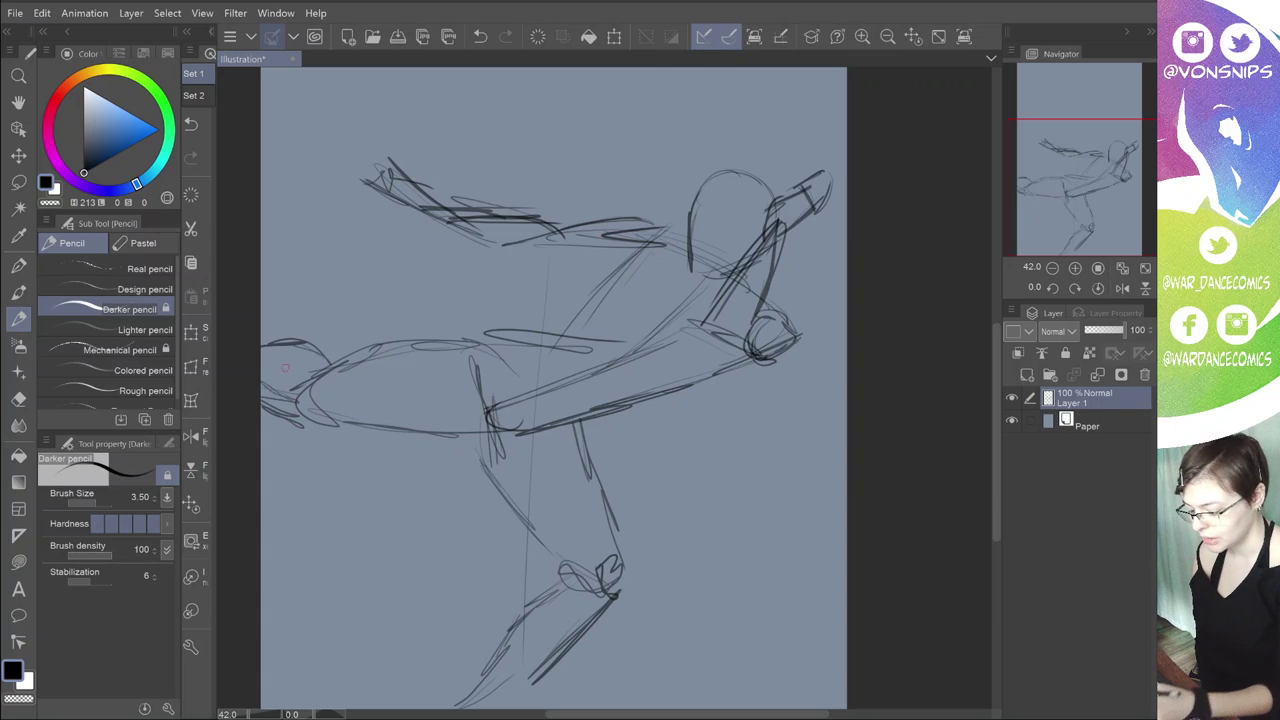
left_click_drag(280, 342, 259, 360)
Step: Add curved facial guidelines and a chin line to the head, and reinforce the side line of the torso
left_click_drag(865, 440, 891, 453)
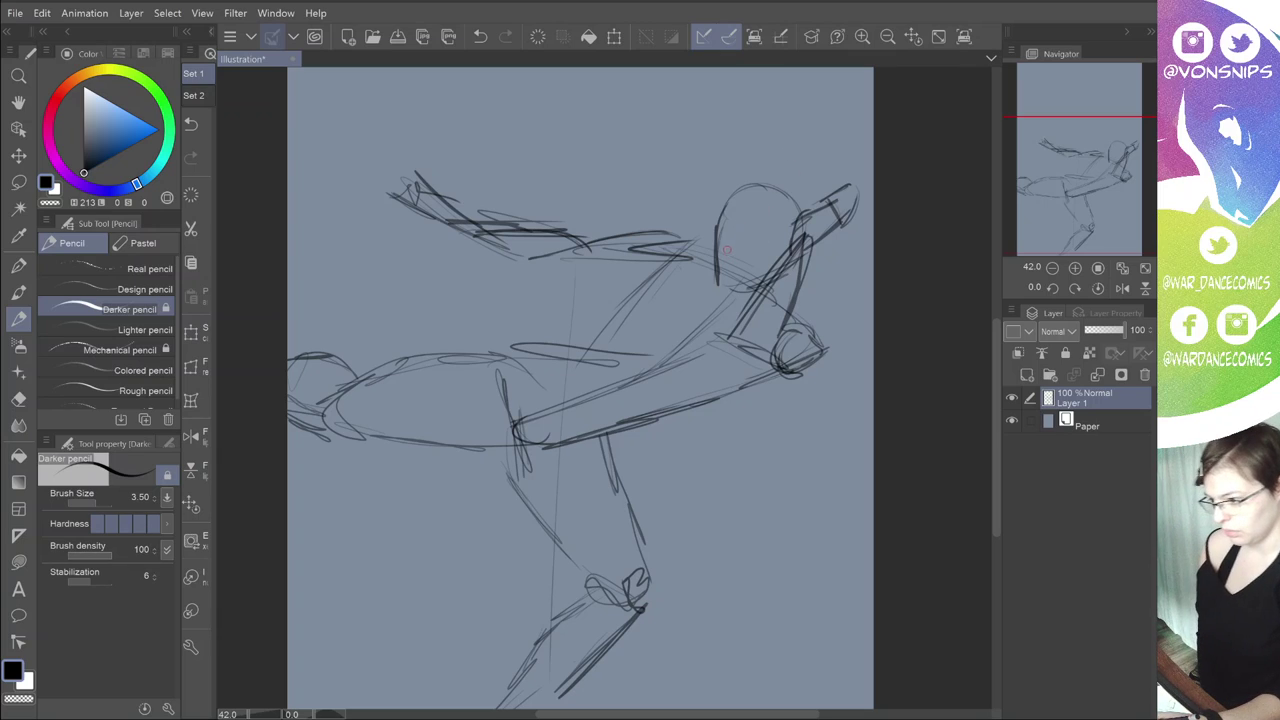
mouse_move(722, 284)
left_mouse_down()
mouse_move(758, 200)
mouse_move(720, 266)
mouse_move(772, 243)
mouse_move(743, 243)
mouse_move(762, 252)
mouse_move(750, 252)
mouse_move(788, 208)
mouse_move(774, 192)
left_mouse_up()
mouse_move(748, 281)
left_mouse_down()
mouse_move(712, 297)
mouse_move(640, 284)
mouse_move(604, 322)
left_mouse_up()
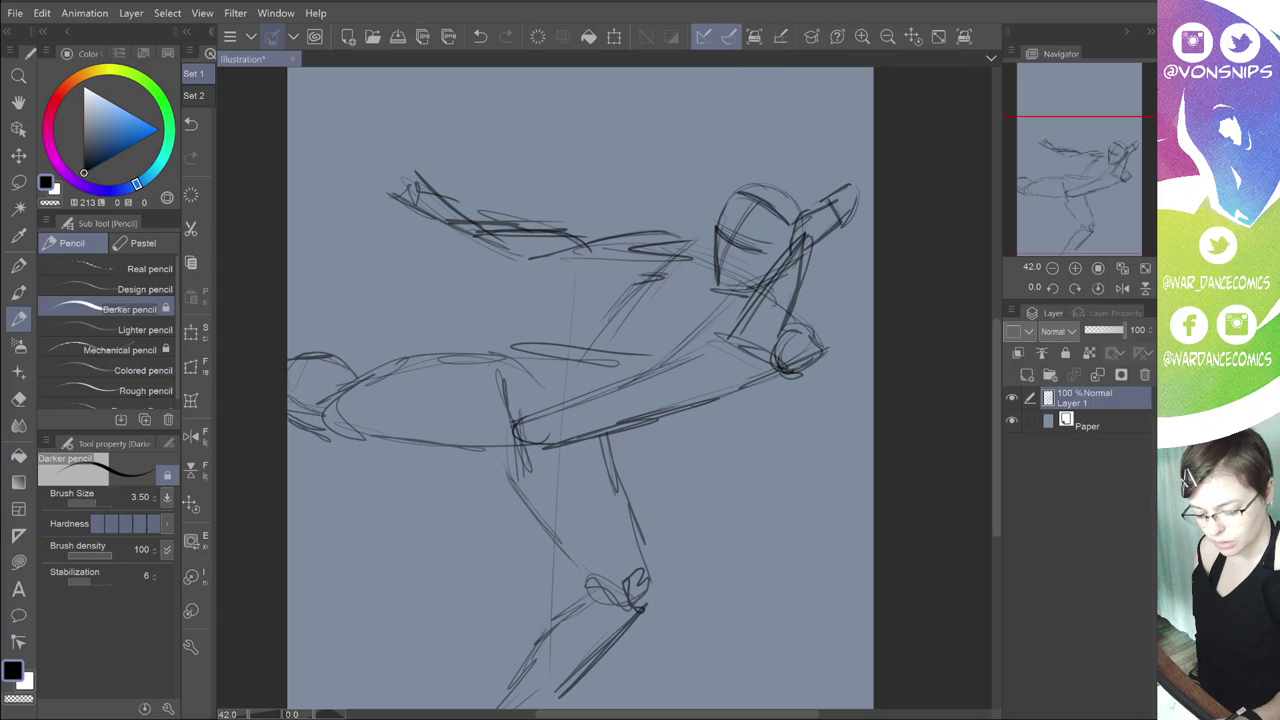
Step: Lower the opacity of the sketch on Layer 1 to 36%
left_click_drag(1125, 330, 1094, 330)
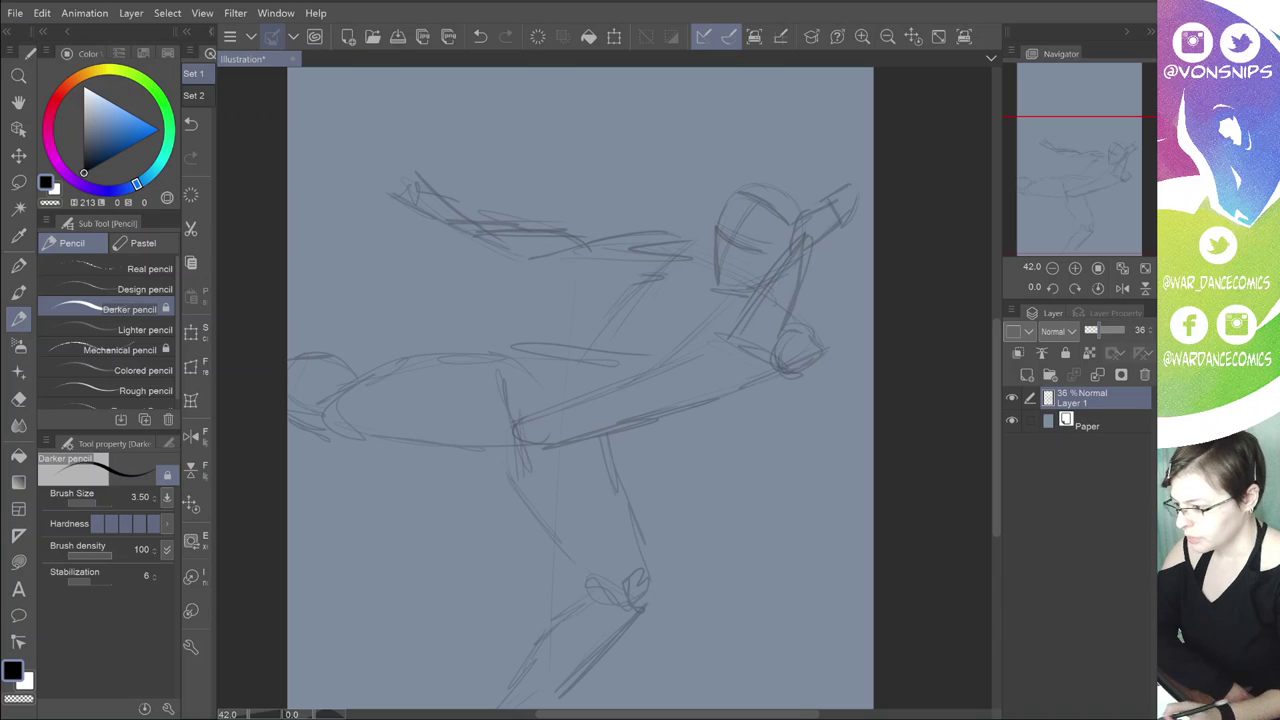
scroll(754, 263, "up", 2)
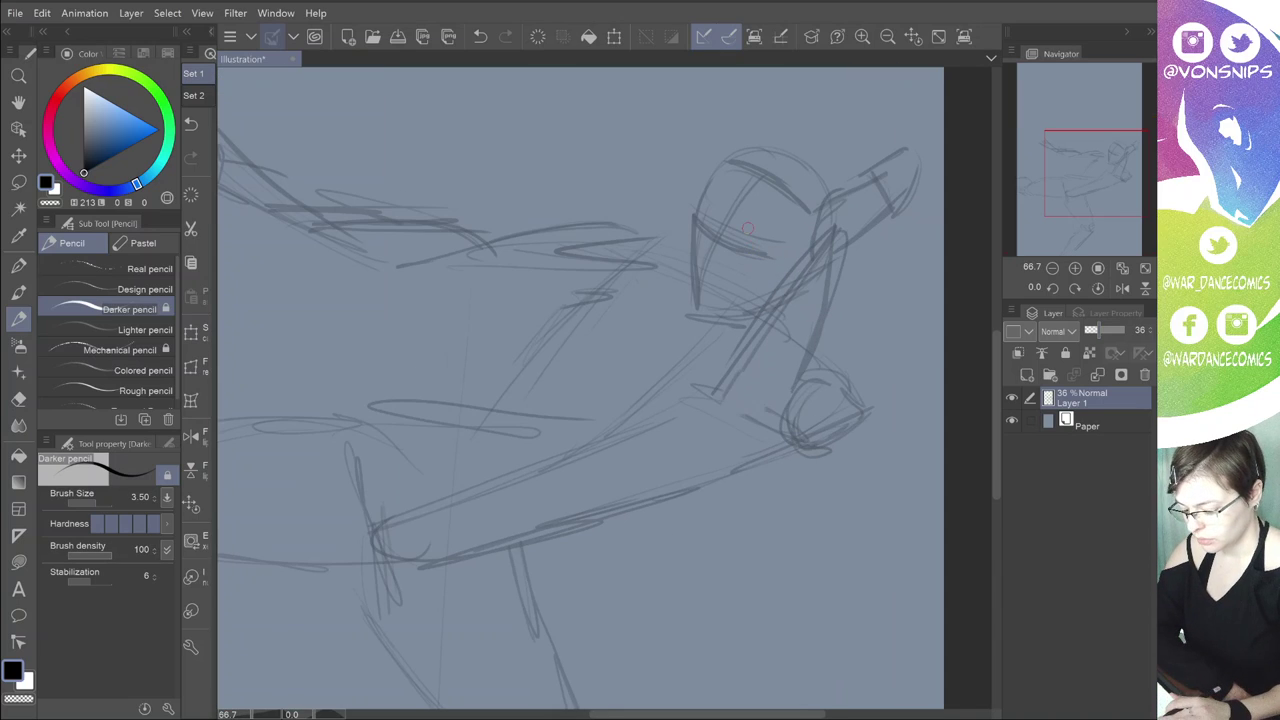
left_click_drag(742, 395, 695, 443)
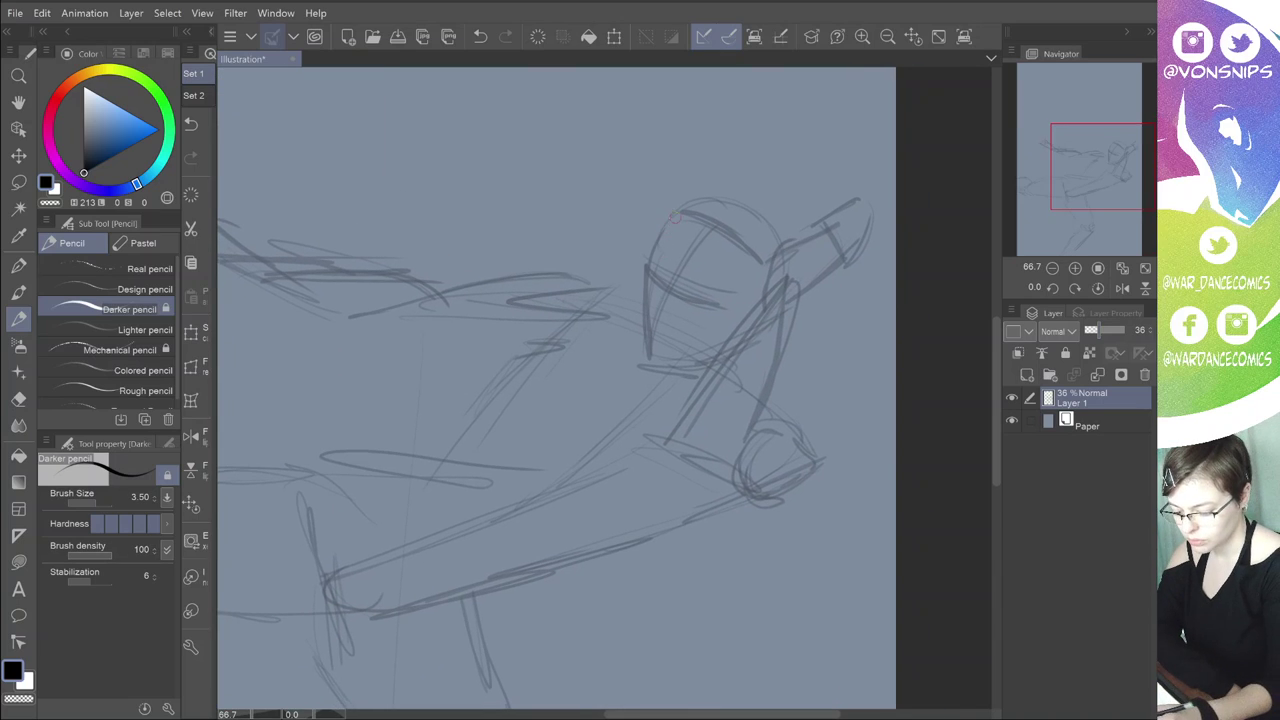
Step: Add a new layer above the faded sketch and reduce the pencil's brush size to 1.50, undoing the test strokes
mouse_move(673, 217)
left_mouse_down()
mouse_move(648, 255)
mouse_move(675, 216)
left_mouse_up()
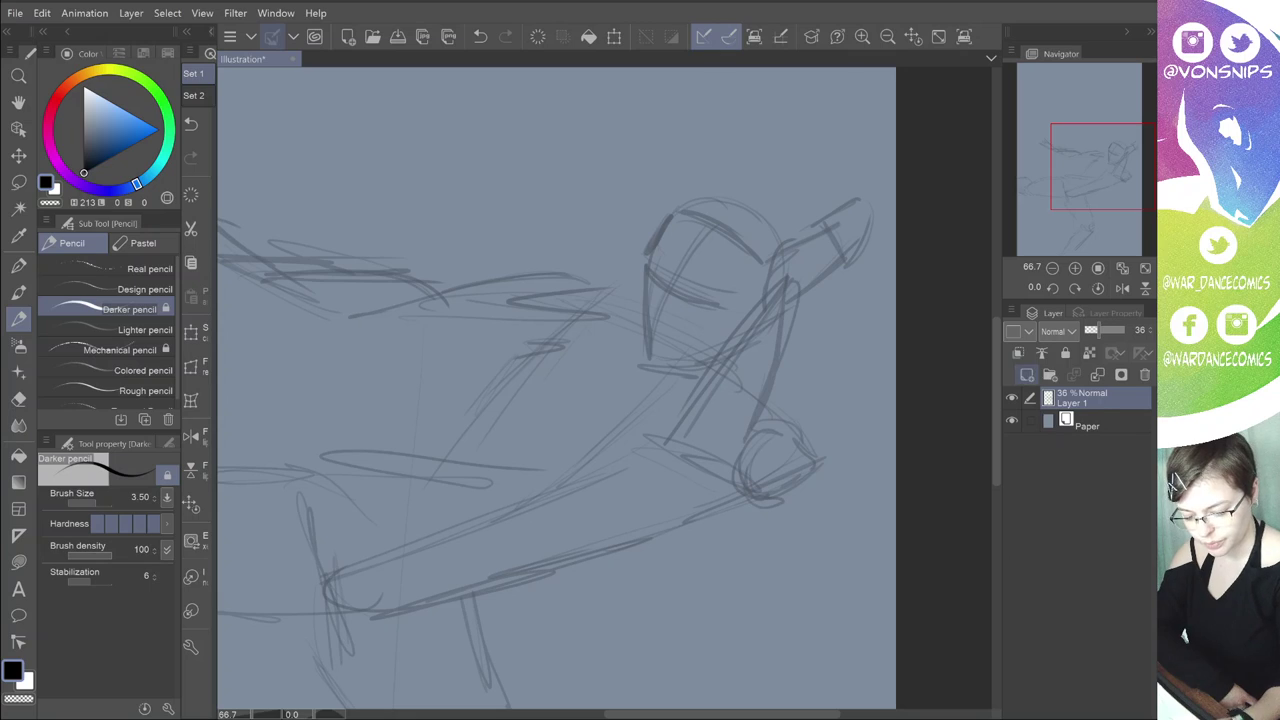
left_click(1027, 375)
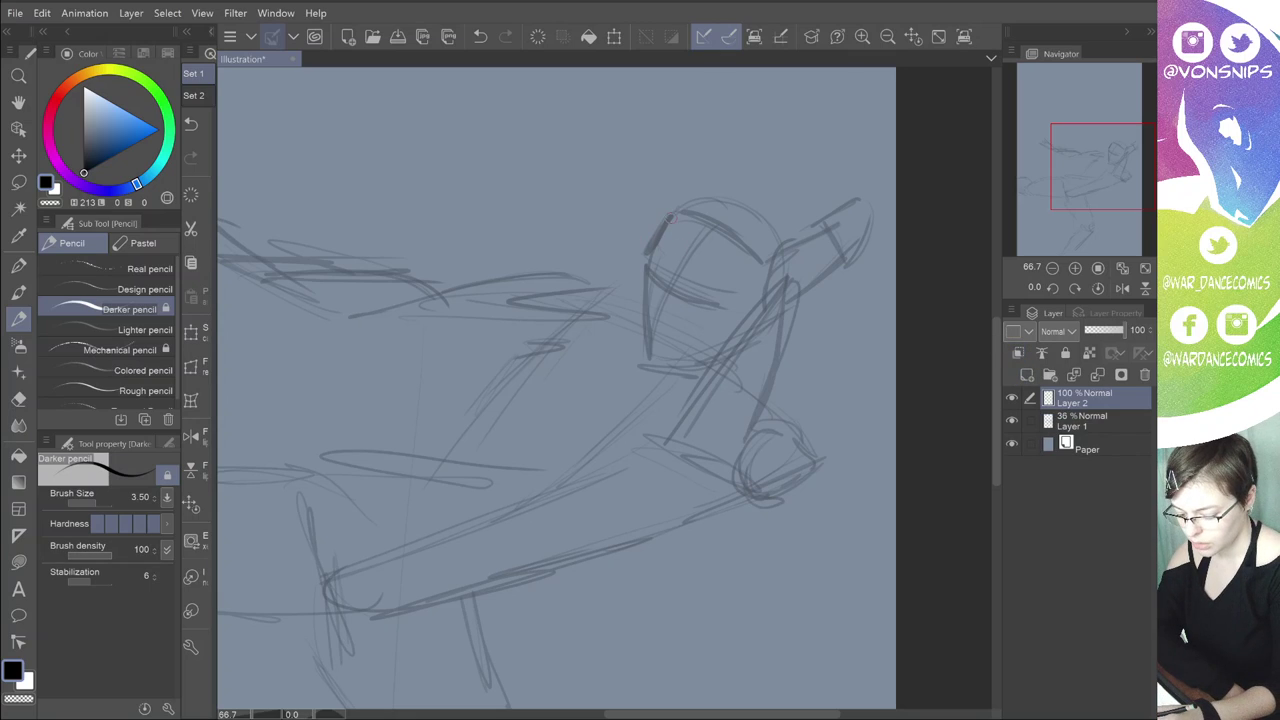
left_click_drag(676, 213, 645, 252)
key("bracketleft")
key("bracketleft")
key("bracketleft")
key("bracketleft")
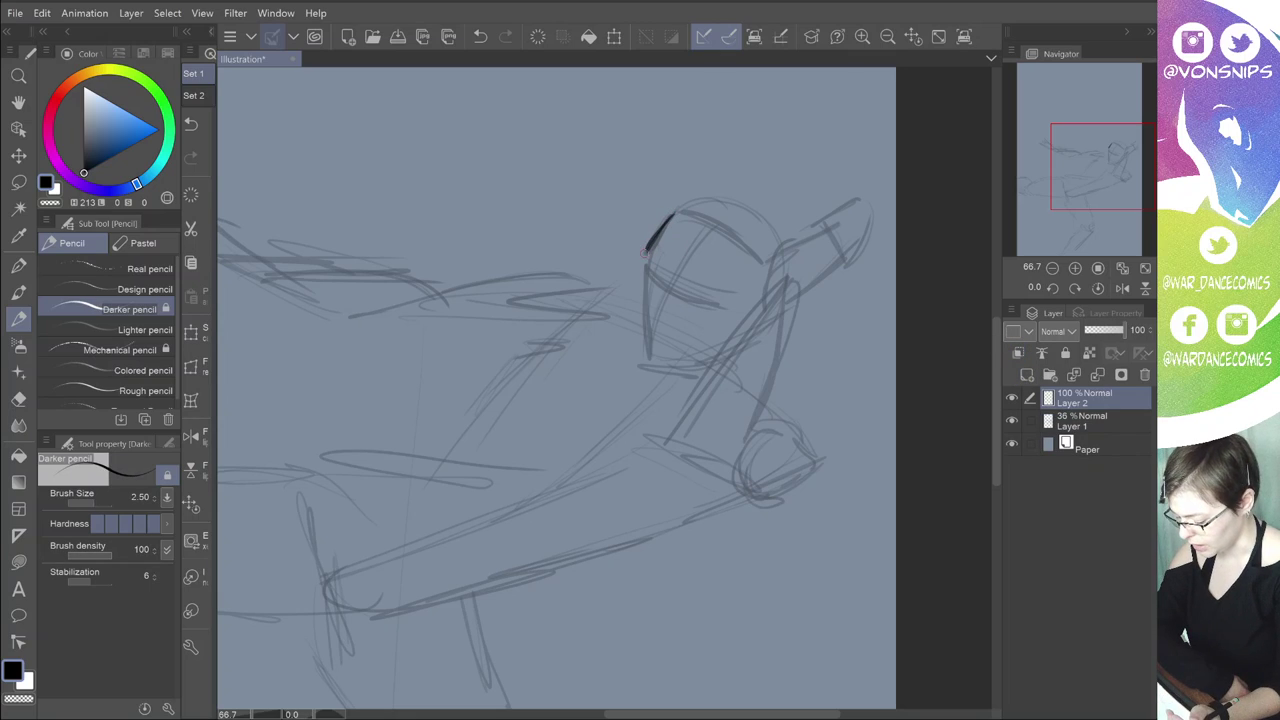
key("ctrl+z")
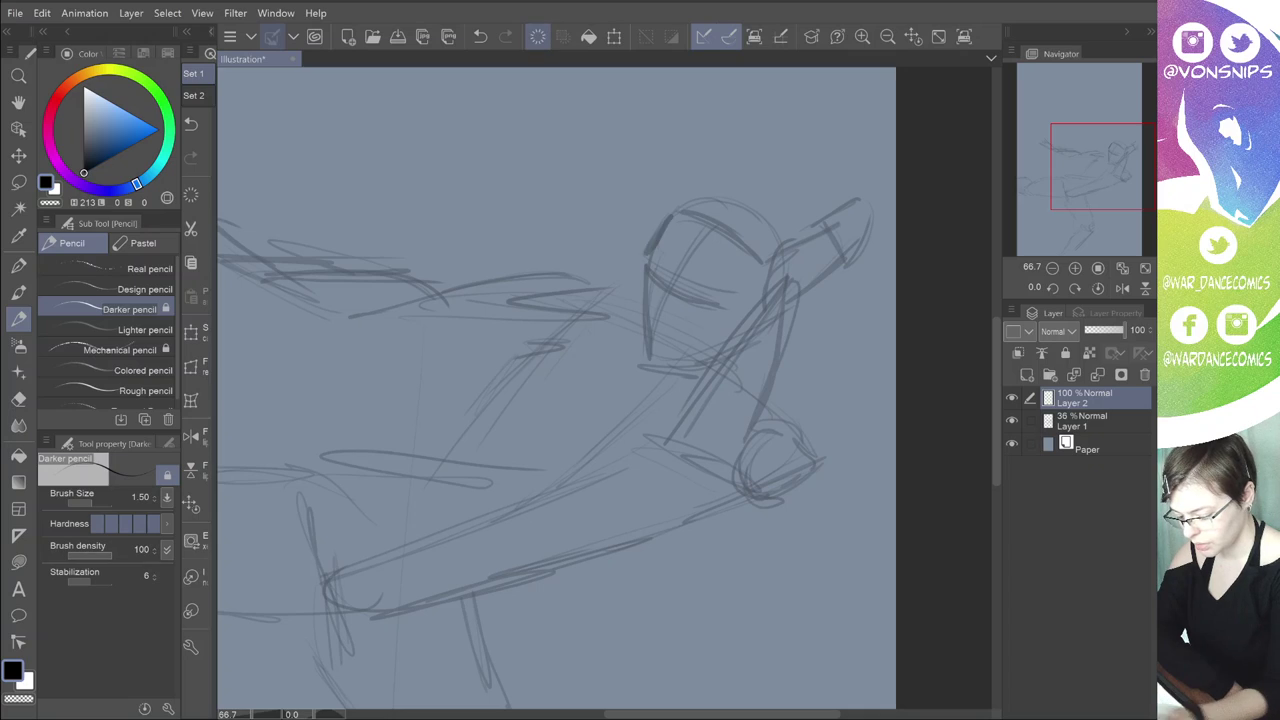
key("ctrl+z")
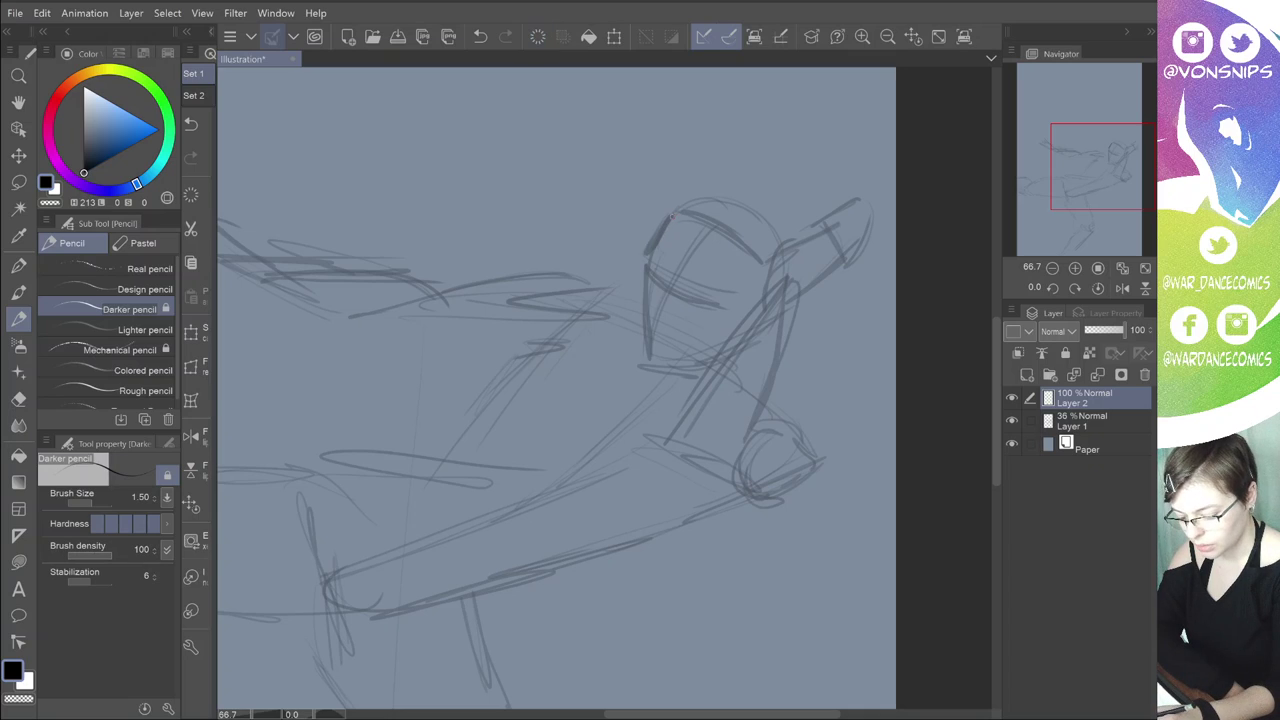
Step: Draw the far contour of the face from the forehead down over the cheek to the chin
mouse_move(668, 222)
left_mouse_down()
mouse_move(644, 260)
mouse_move(649, 243)
left_mouse_up()
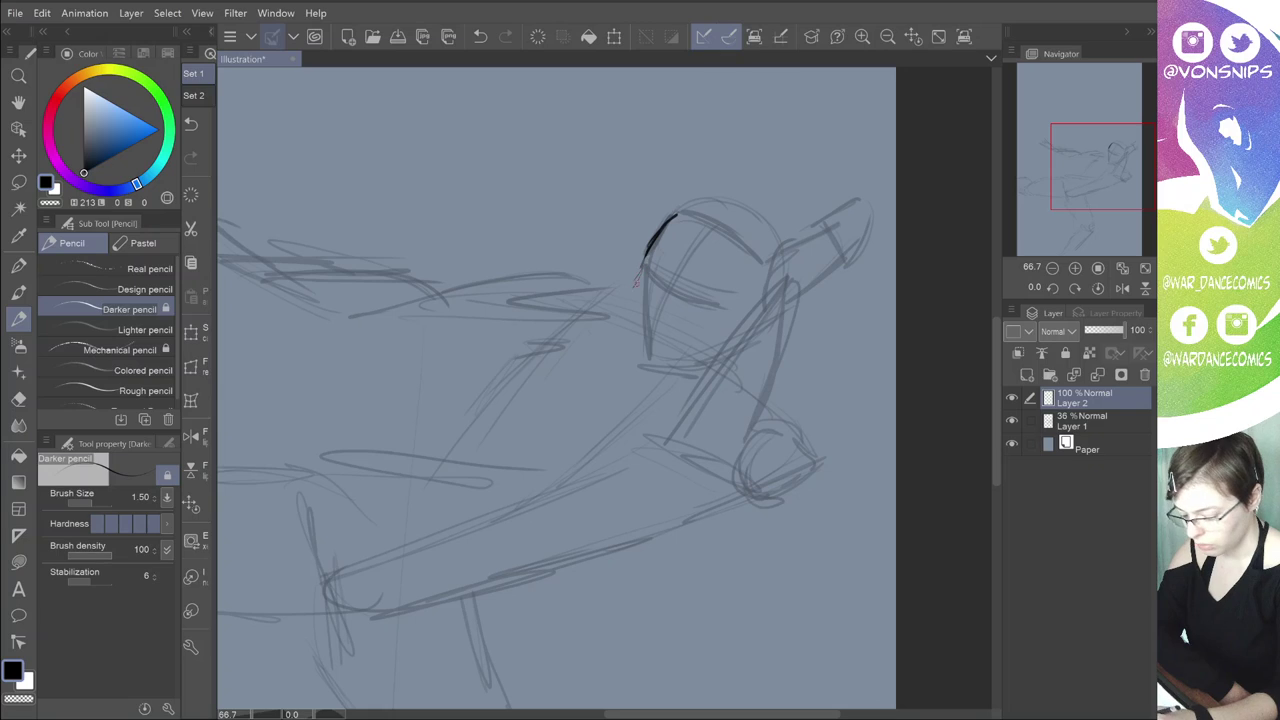
key("ctrl+z")
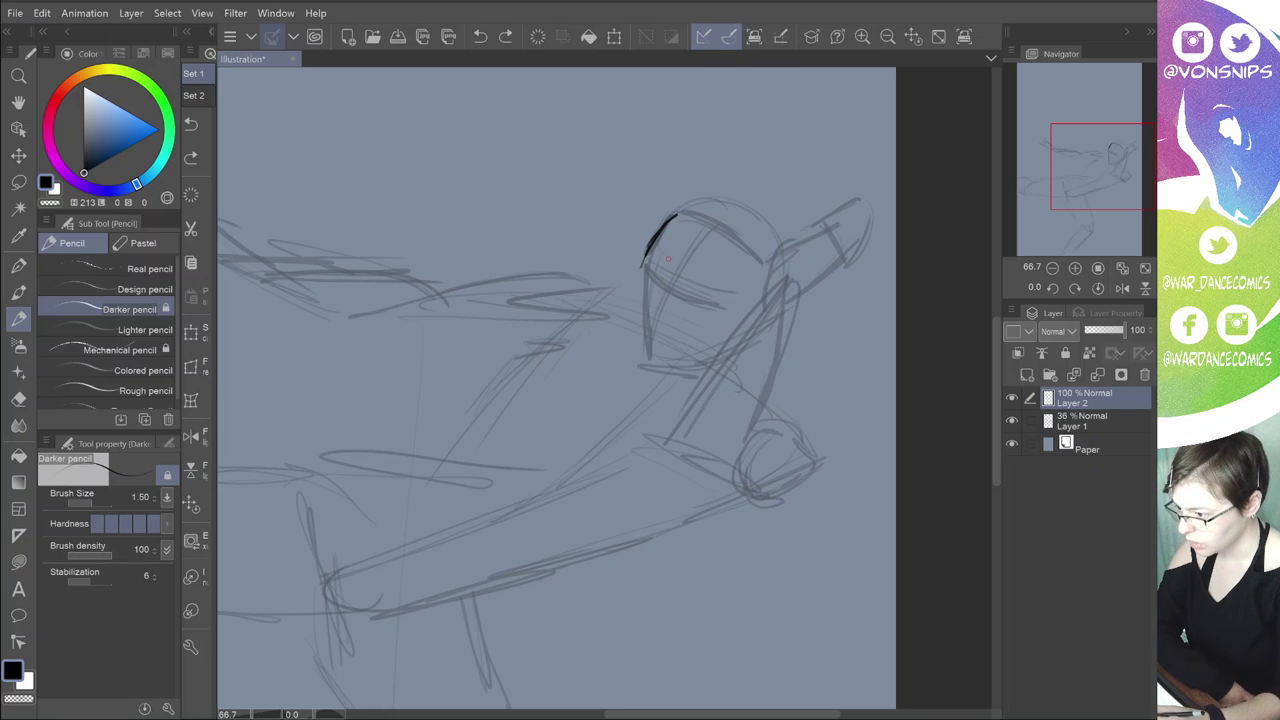
mouse_move(656, 360)
left_mouse_down()
mouse_move(632, 346)
mouse_move(642, 266)
left_mouse_up()
left_click_drag(632, 318, 652, 244)
left_click_drag(632, 344, 654, 244)
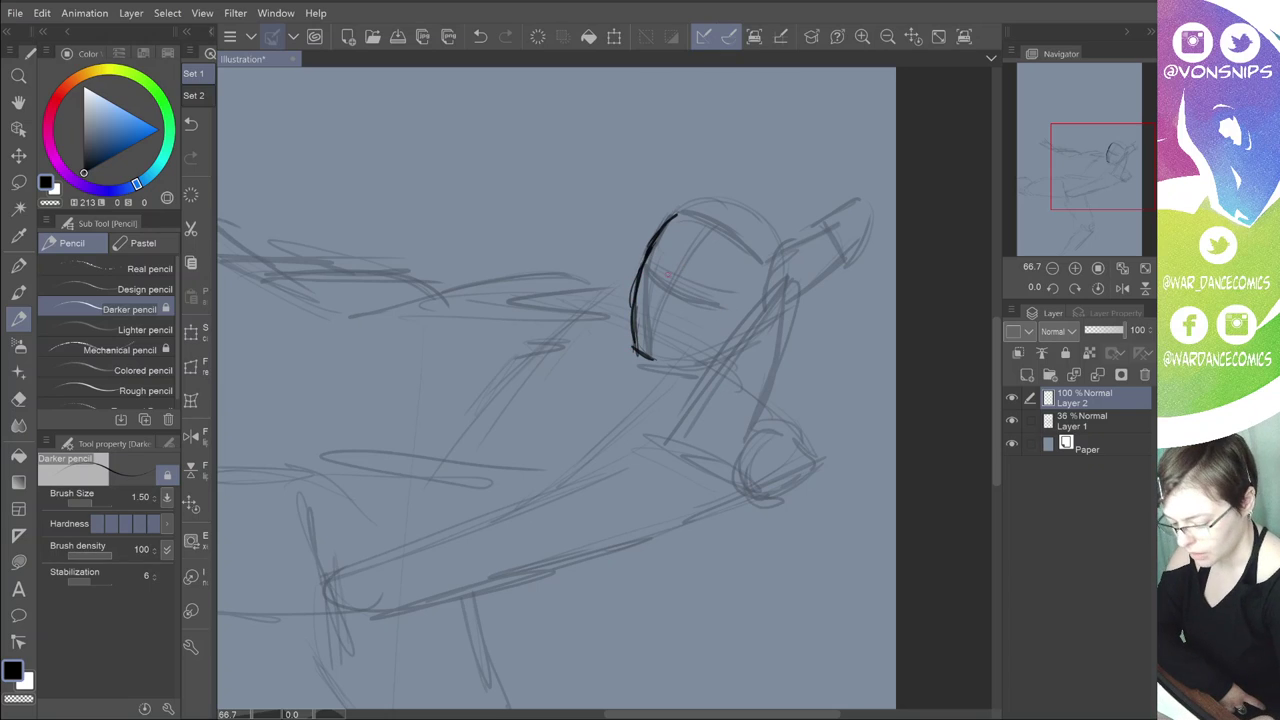
Step: Draw the eyebrows, eyes, nose and mouth along the facial guidelines, redoing the mouth strokes once
mouse_move(649, 253)
left_mouse_down()
mouse_move(724, 291)
mouse_move(680, 293)
mouse_move(710, 289)
mouse_move(692, 303)
mouse_move(661, 287)
left_mouse_up()
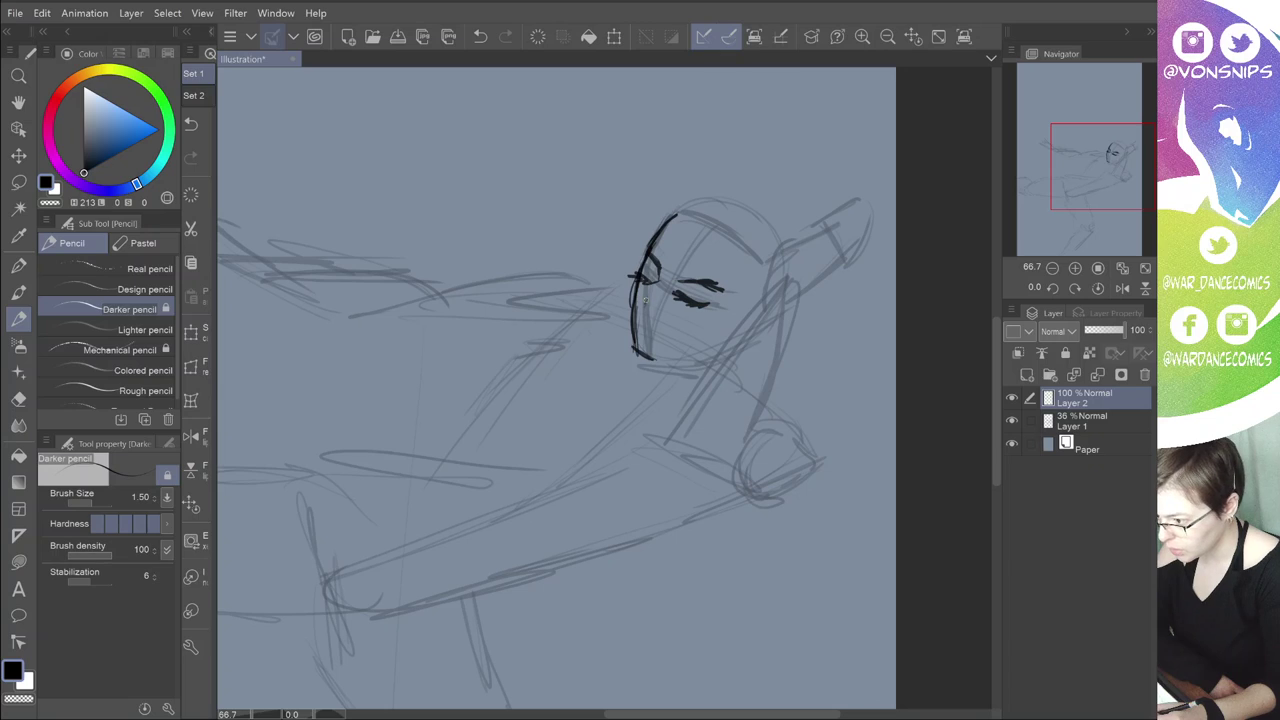
left_click_drag(642, 299, 658, 319)
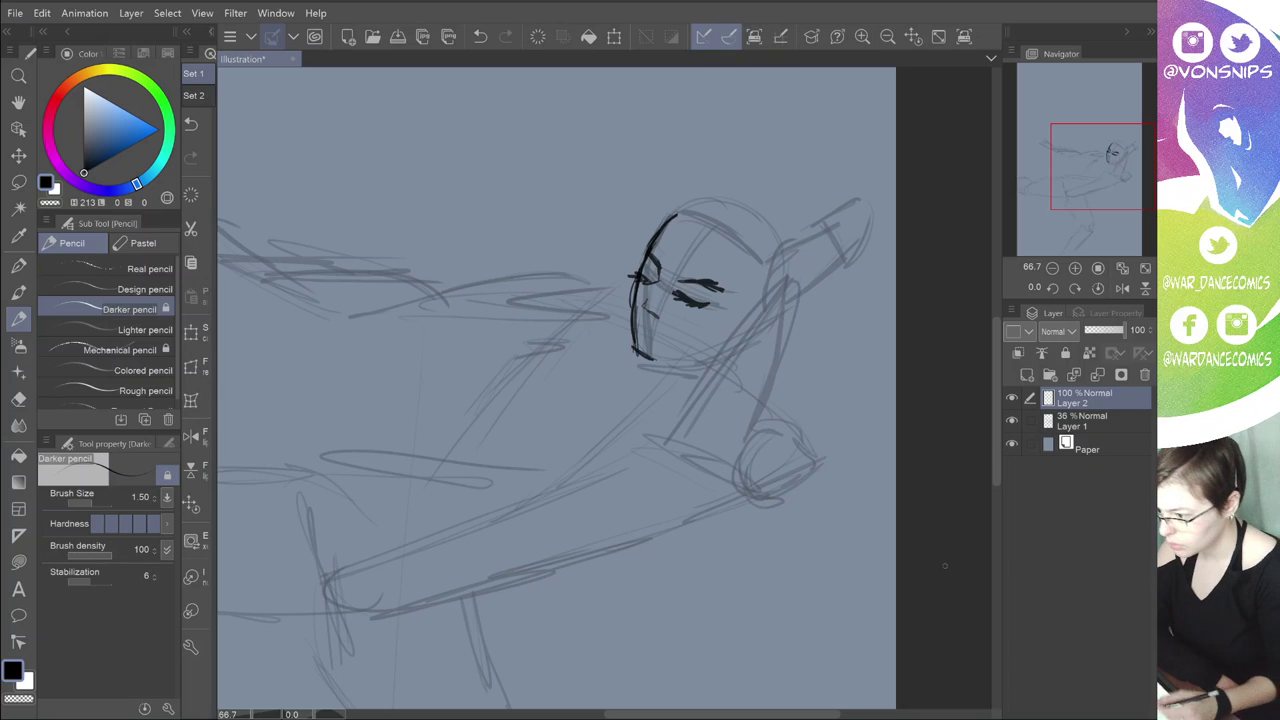
left_click_drag(642, 325, 659, 339)
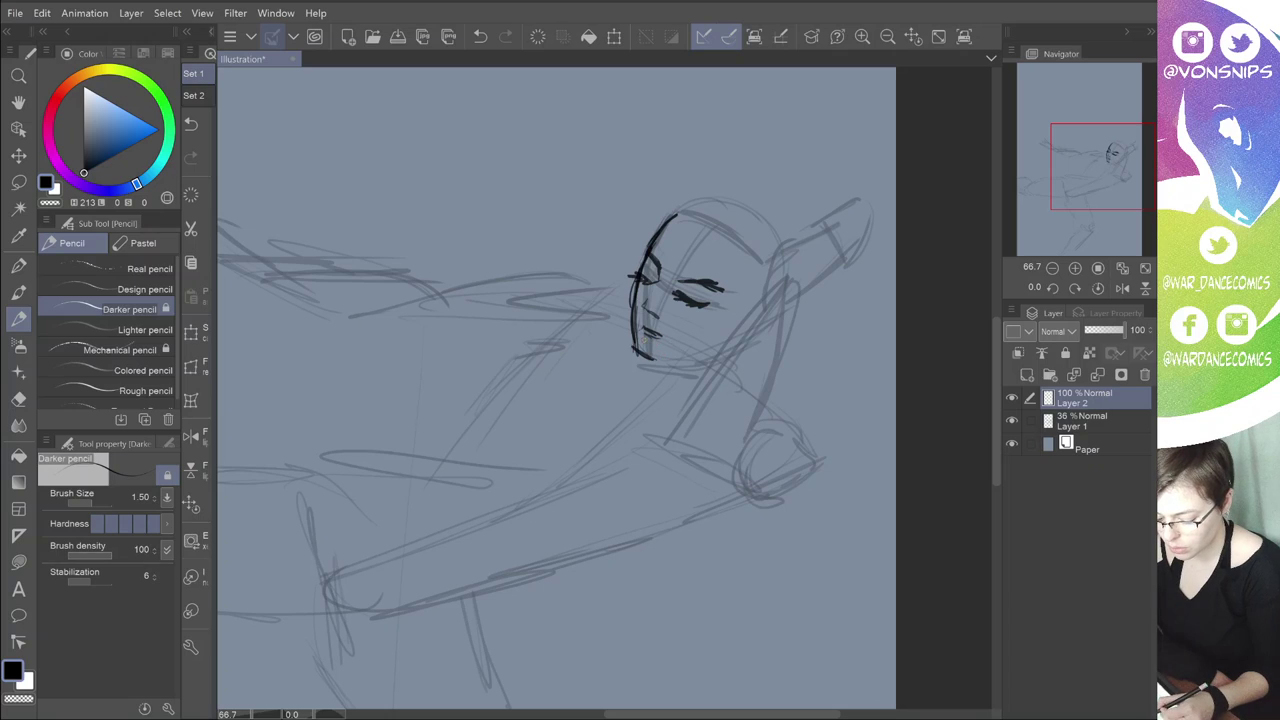
key("ctrl+z")
key("ctrl+z")
key("ctrl+z")
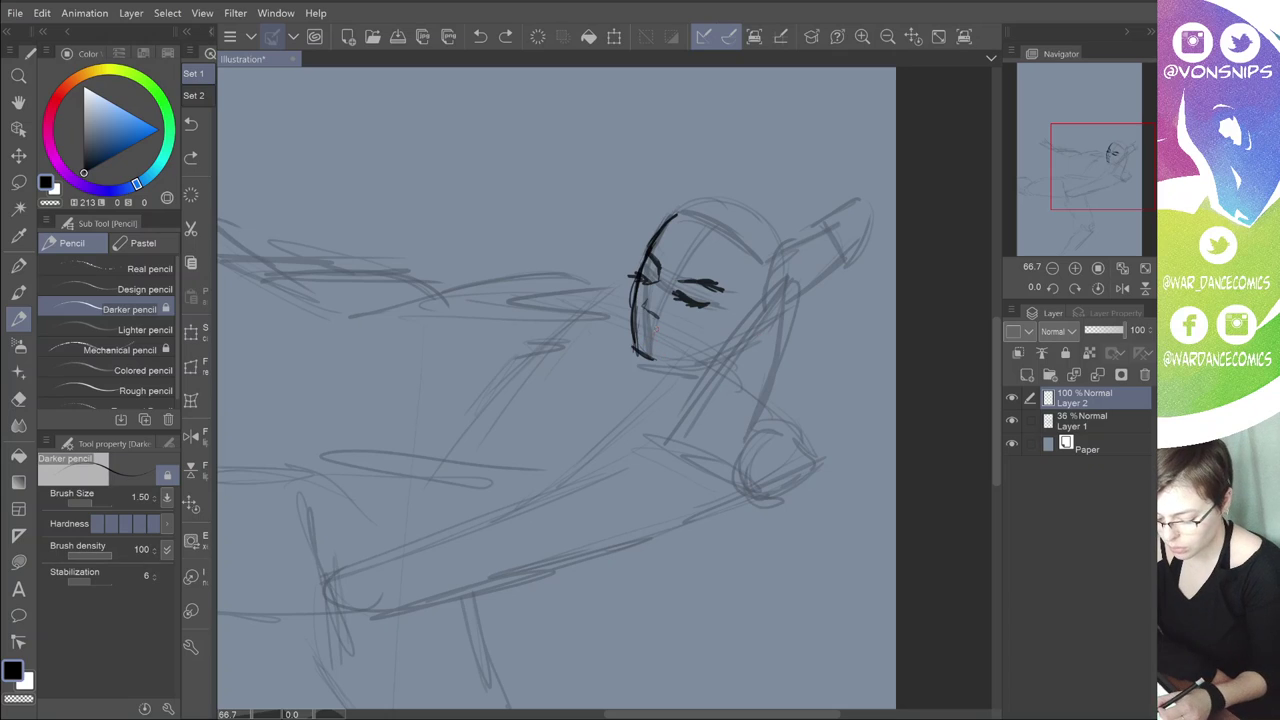
left_click_drag(640, 326, 663, 340)
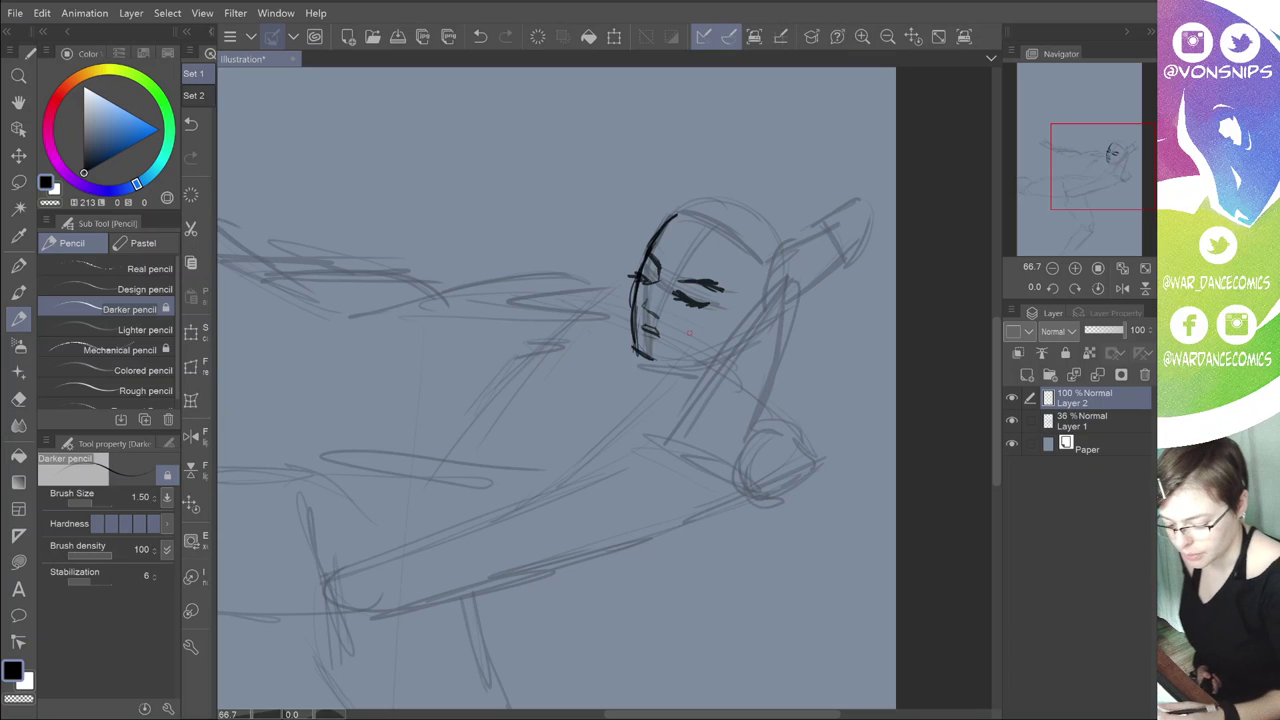
Step: Draw the near jawline up from the chin and add light hatching on the side of the face
mouse_move(700, 314)
left_mouse_down()
mouse_move(662, 362)
mouse_move(700, 320)
mouse_move(706, 334)
mouse_move(676, 362)
left_mouse_up()
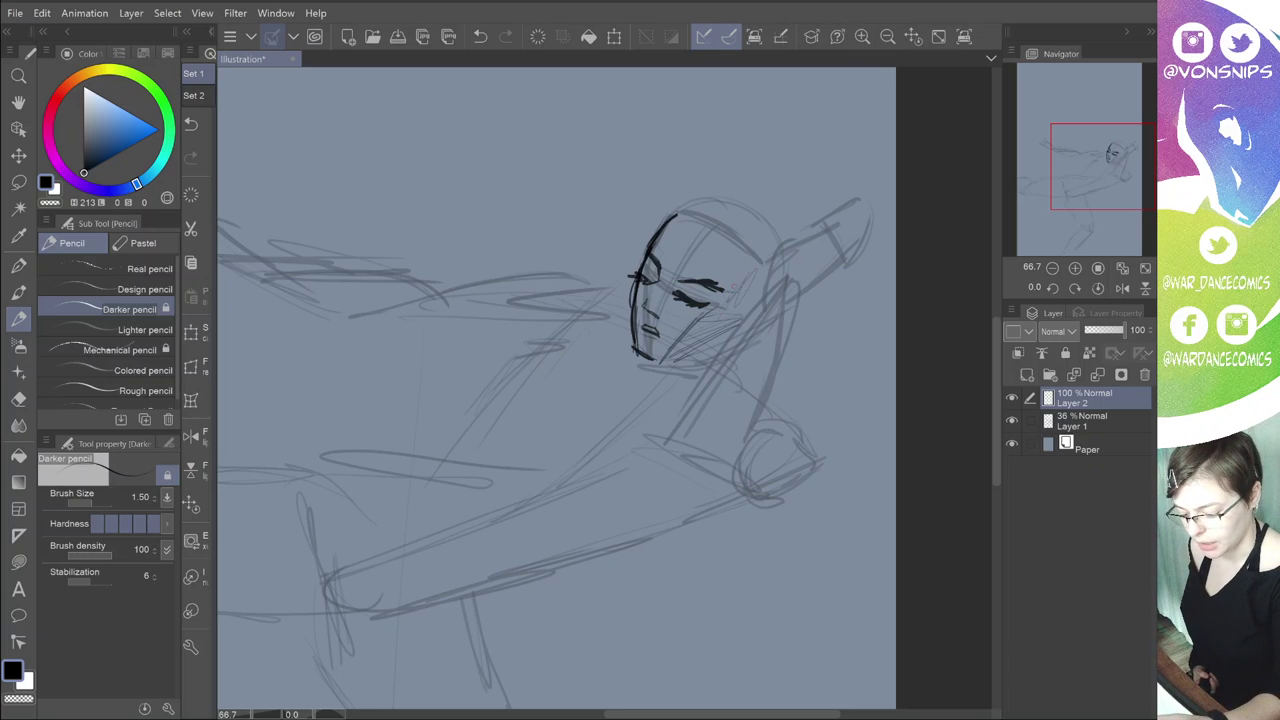
left_click_drag(756, 250, 722, 284)
left_click_drag(750, 238, 712, 278)
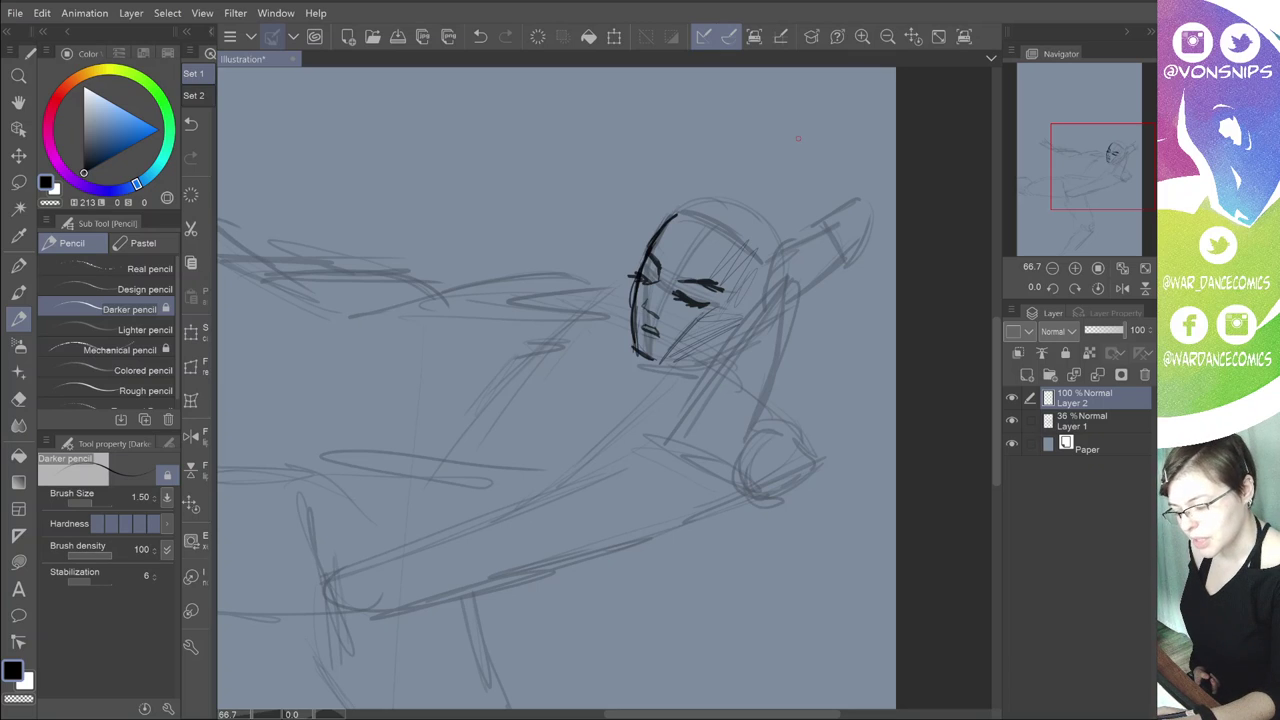
Step: Draw the hair with a hatched hairline across the crown and loose strands beside the forehead
mouse_move(712, 224)
left_mouse_down()
mouse_move(730, 232)
mouse_move(734, 198)
mouse_move(764, 218)
mouse_move(770, 252)
mouse_move(788, 234)
left_mouse_up()
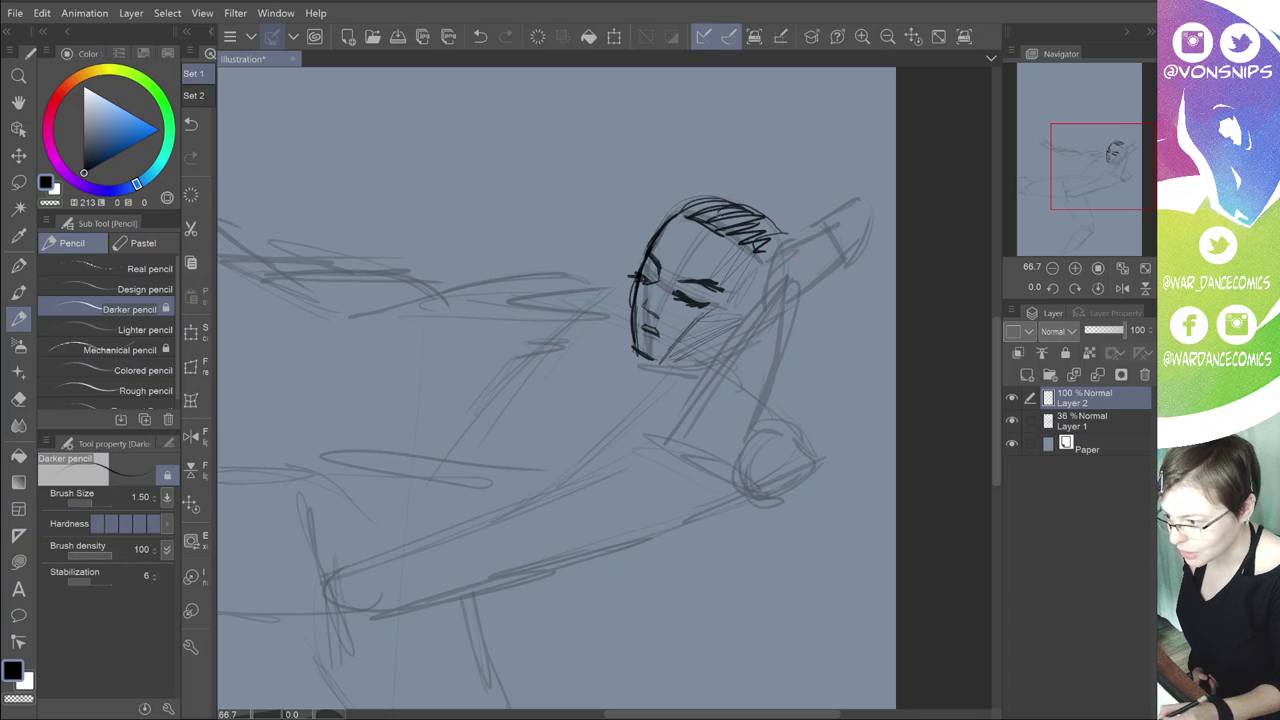
mouse_move(694, 202)
left_mouse_down()
mouse_move(770, 216)
mouse_move(662, 224)
mouse_move(616, 244)
mouse_move(624, 280)
left_mouse_up()
mouse_move(650, 230)
left_mouse_down()
mouse_move(630, 312)
mouse_move(636, 247)
left_mouse_up()
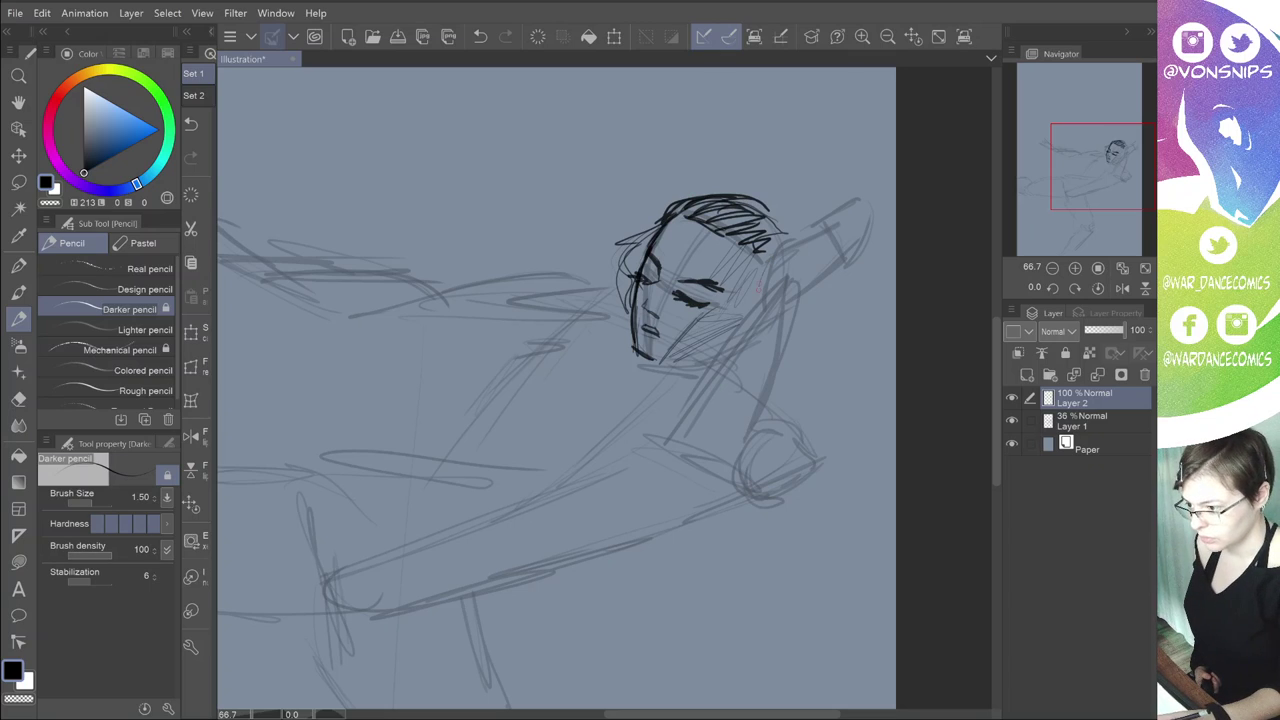
Step: Draw the raised arm beside the head with two long side contours and a curved lower edge
mouse_move(768, 258)
left_mouse_down()
mouse_move(660, 436)
mouse_move(660, 454)
mouse_move(680, 442)
mouse_move(656, 458)
mouse_move(712, 490)
left_mouse_up()
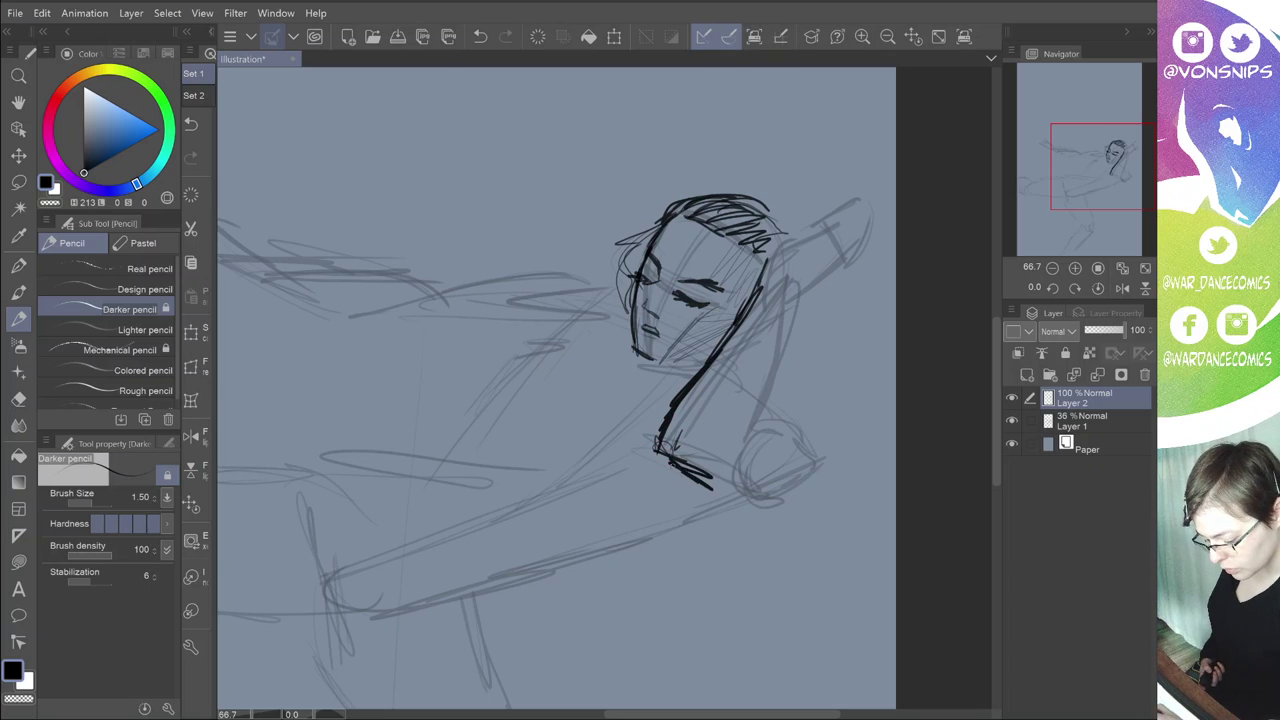
mouse_move(658, 452)
left_mouse_down()
mouse_move(700, 480)
mouse_move(772, 494)
mouse_move(750, 498)
left_mouse_up()
mouse_move(706, 446)
left_mouse_down()
mouse_move(762, 400)
mouse_move(770, 364)
left_mouse_up()
left_click_drag(786, 302, 760, 386)
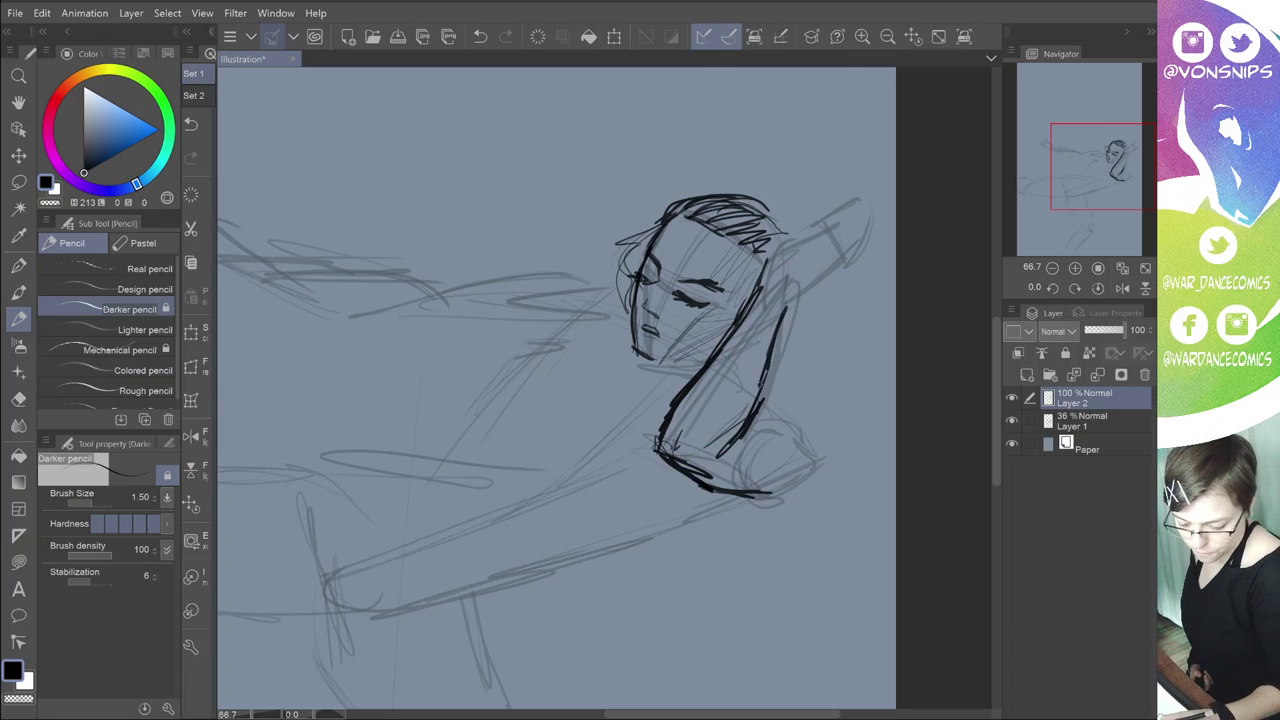
left_click_drag(782, 326, 756, 406)
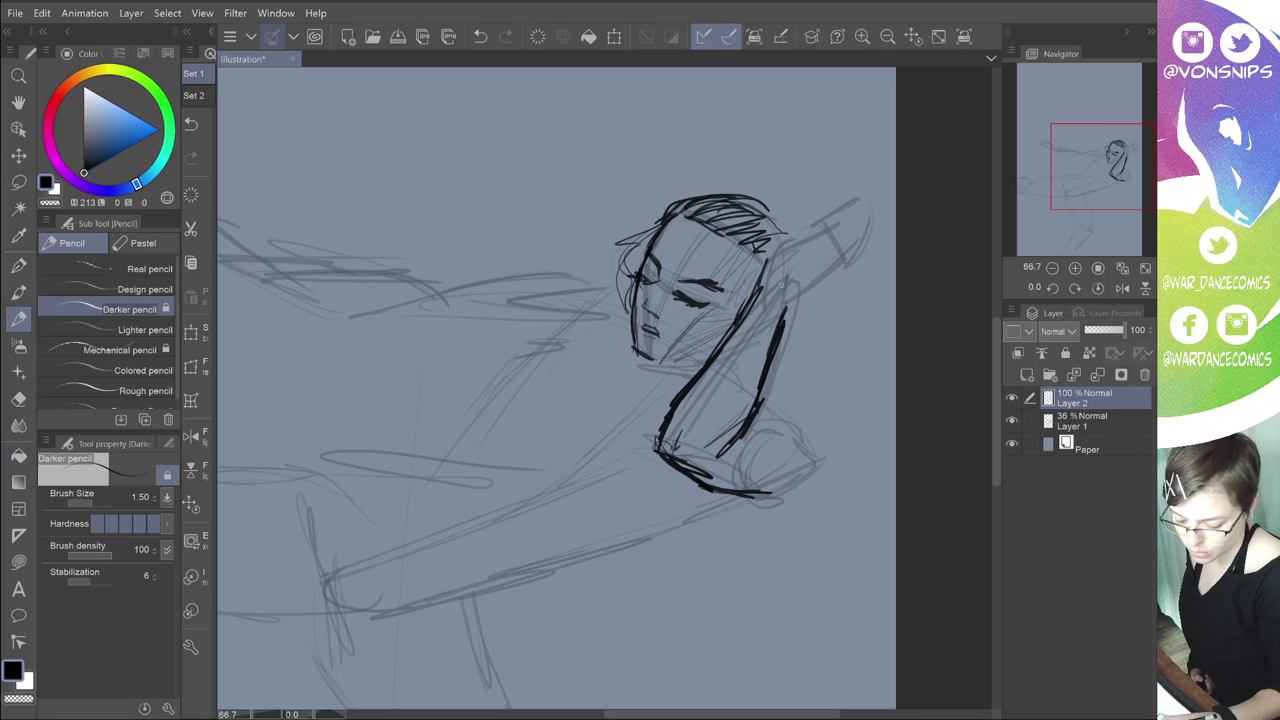
Step: Draw the wrist and hand of the raised arm behind the head, with short strokes for the fingers
mouse_move(790, 274)
left_mouse_down()
mouse_move(772, 296)
mouse_move(778, 334)
mouse_move(792, 284)
mouse_move(800, 292)
mouse_move(802, 232)
mouse_move(832, 224)
mouse_move(844, 258)
mouse_move(808, 286)
left_mouse_up()
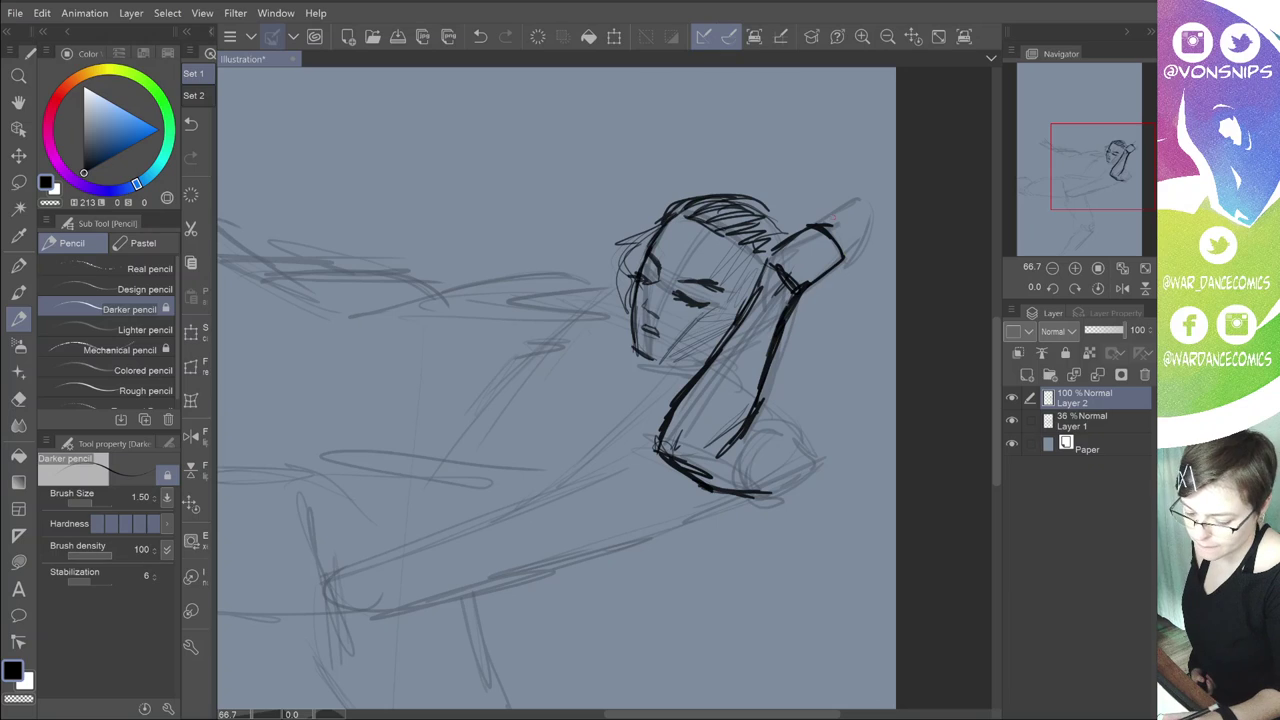
mouse_move(810, 222)
left_mouse_down()
mouse_move(842, 208)
mouse_move(860, 210)
mouse_move(862, 236)
mouse_move(872, 228)
mouse_move(834, 280)
mouse_move(790, 296)
left_mouse_up()
left_click_drag(844, 250, 800, 292)
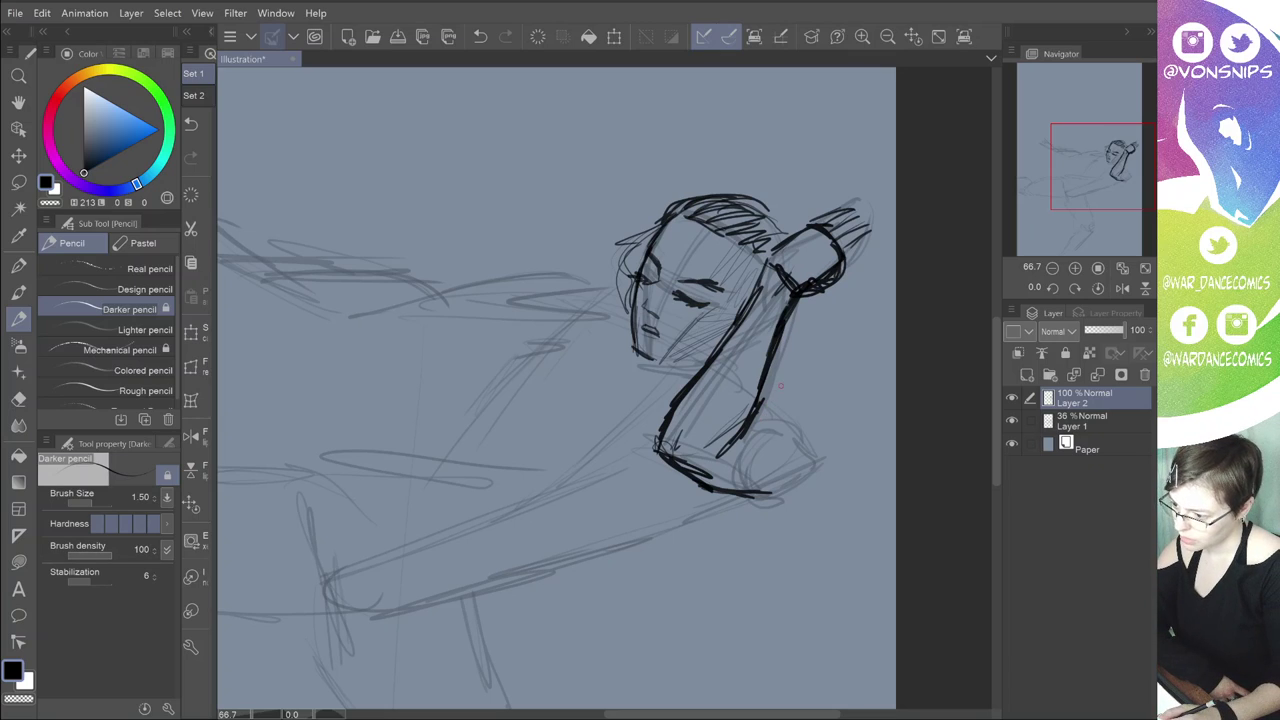
Step: Draw the rounded joint at the base of the raised arm and the start of the torso's side line
mouse_move(760, 392)
left_mouse_down()
mouse_move(786, 430)
mouse_move(784, 458)
mouse_move(796, 442)
left_mouse_up()
mouse_move(788, 427)
left_mouse_down()
mouse_move(799, 465)
mouse_move(732, 500)
left_mouse_up()
left_click_drag(786, 462, 662, 528)
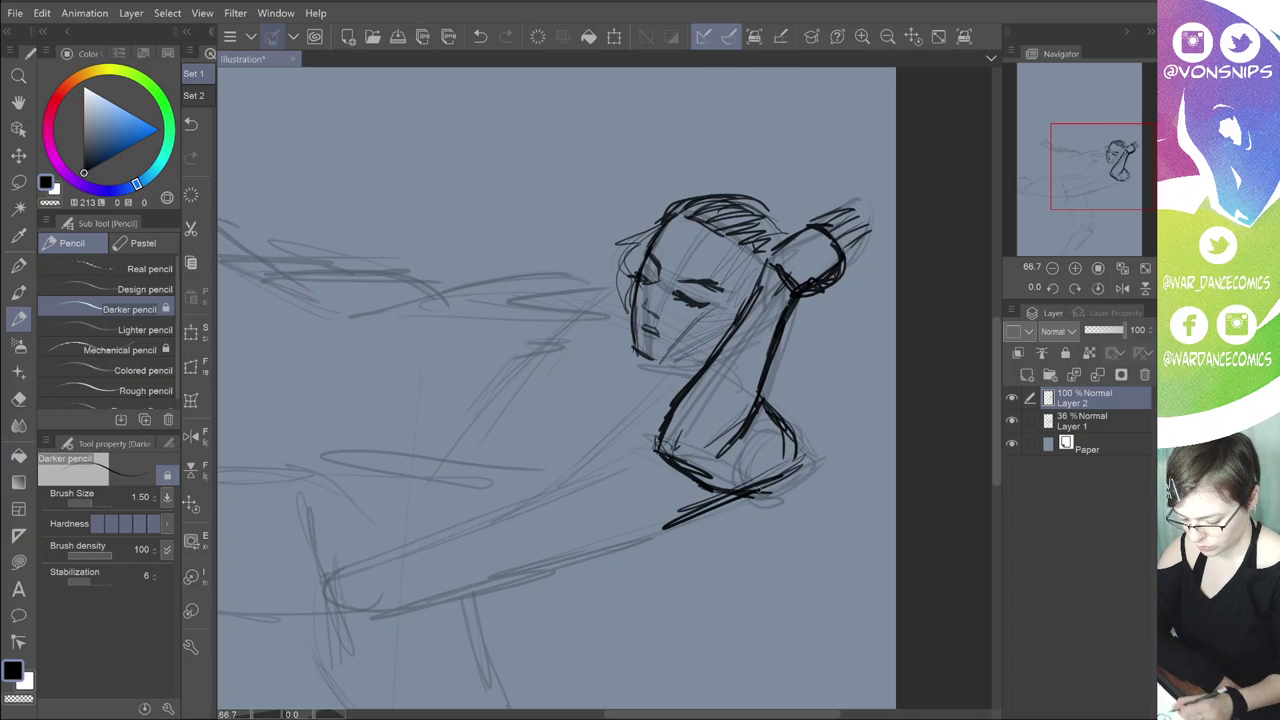
left_click_drag(760, 490, 630, 546)
left_click_drag(752, 474, 674, 528)
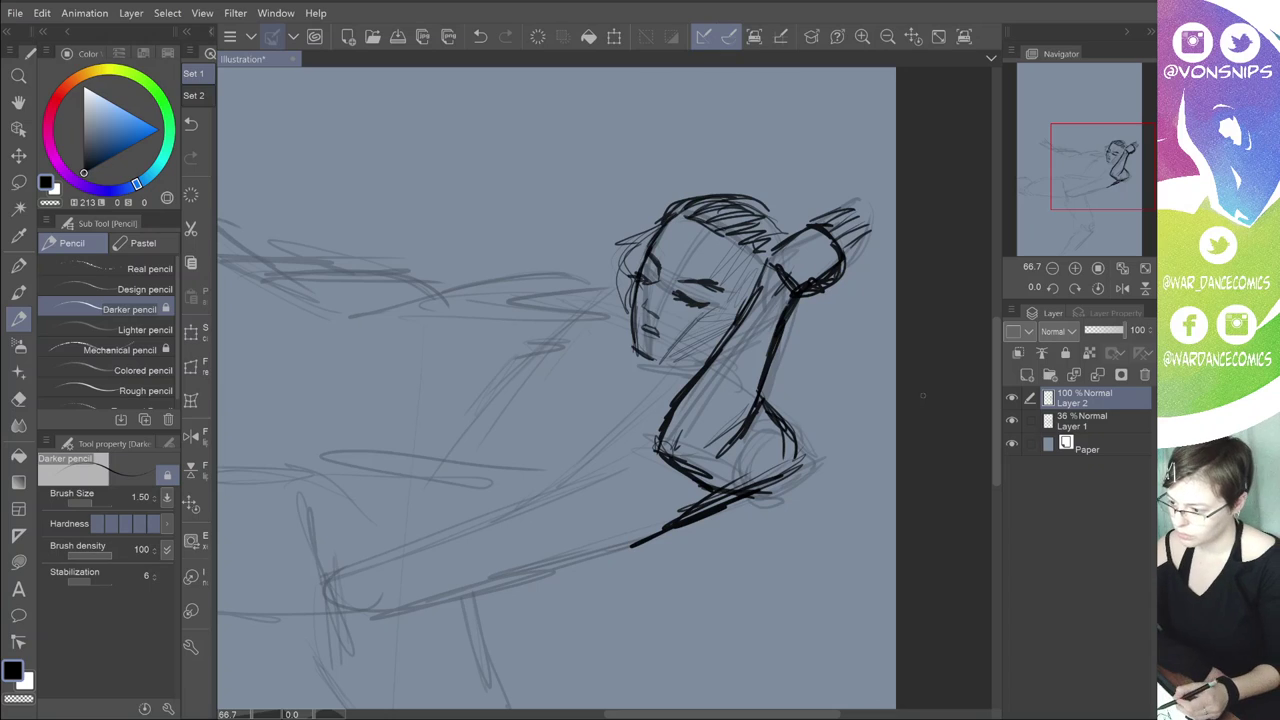
Step: Draw the chin edge with shading beneath it, the neck line and the top curve of the far shoulder
mouse_move(594, 316)
left_mouse_down()
mouse_move(644, 392)
mouse_move(679, 388)
left_mouse_up()
left_click_drag(676, 368, 696, 368)
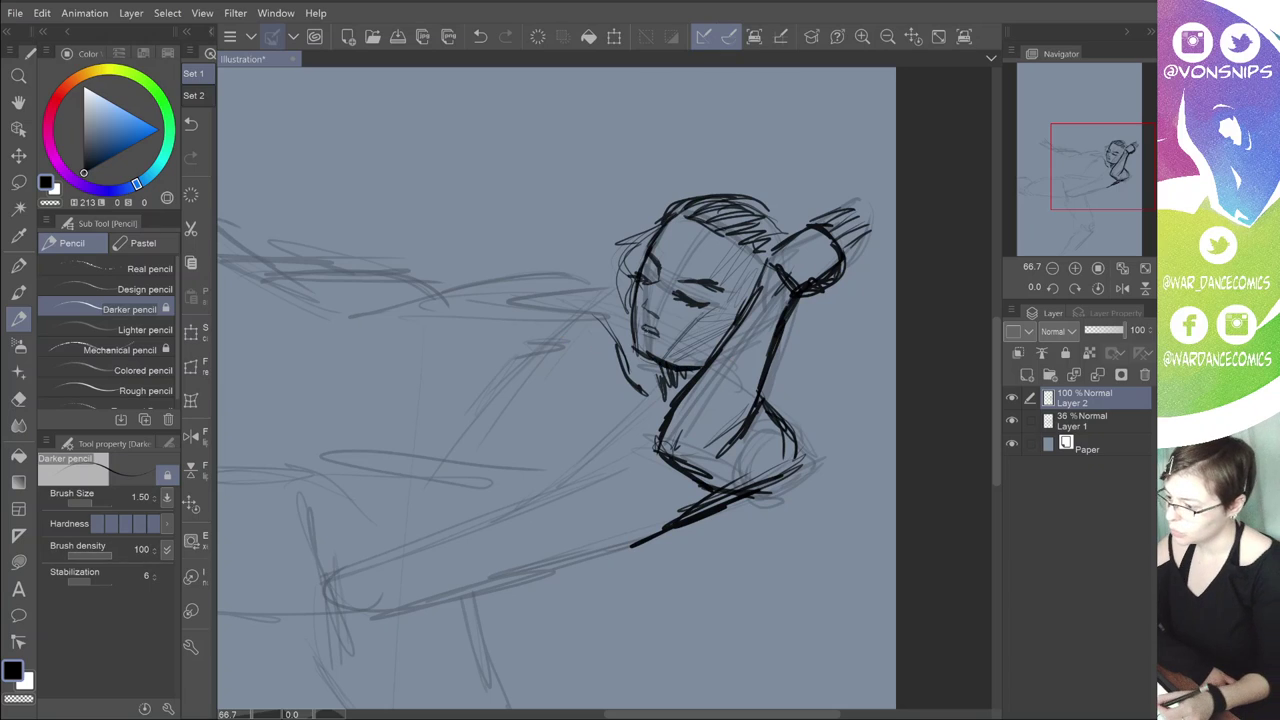
mouse_move(608, 330)
left_mouse_down()
mouse_move(552, 282)
mouse_move(498, 280)
left_mouse_up()
mouse_move(578, 280)
left_mouse_down()
mouse_move(494, 282)
mouse_move(636, 320)
left_mouse_up()
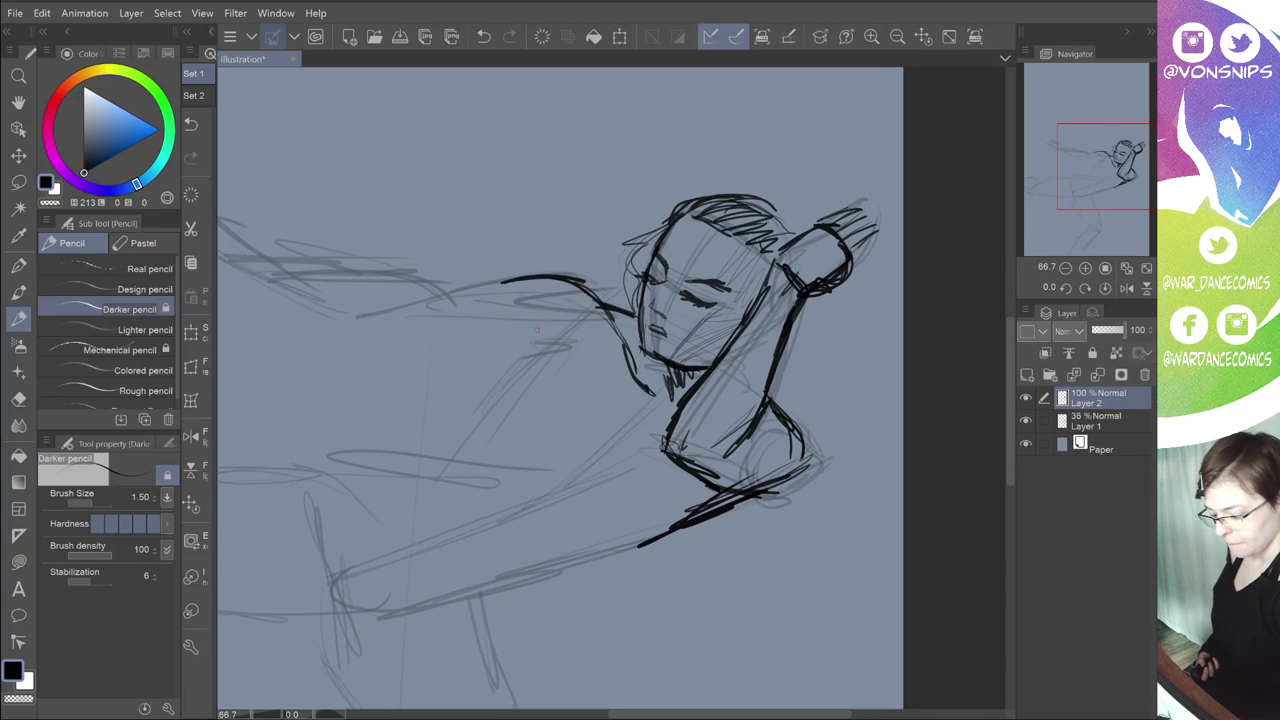
Step: Mark the armpit crease of the outstretched arm with short, dark overlapping strokes
mouse_move(584, 314)
left_mouse_down()
mouse_move(532, 324)
mouse_move(490, 312)
mouse_move(500, 322)
mouse_move(480, 334)
left_mouse_up()
left_click_drag(492, 328, 528, 352)
mouse_move(492, 320)
left_mouse_down()
mouse_move(532, 350)
mouse_move(520, 346)
left_mouse_up()
mouse_move(510, 330)
left_mouse_down()
mouse_move(530, 352)
mouse_move(493, 328)
left_mouse_up()
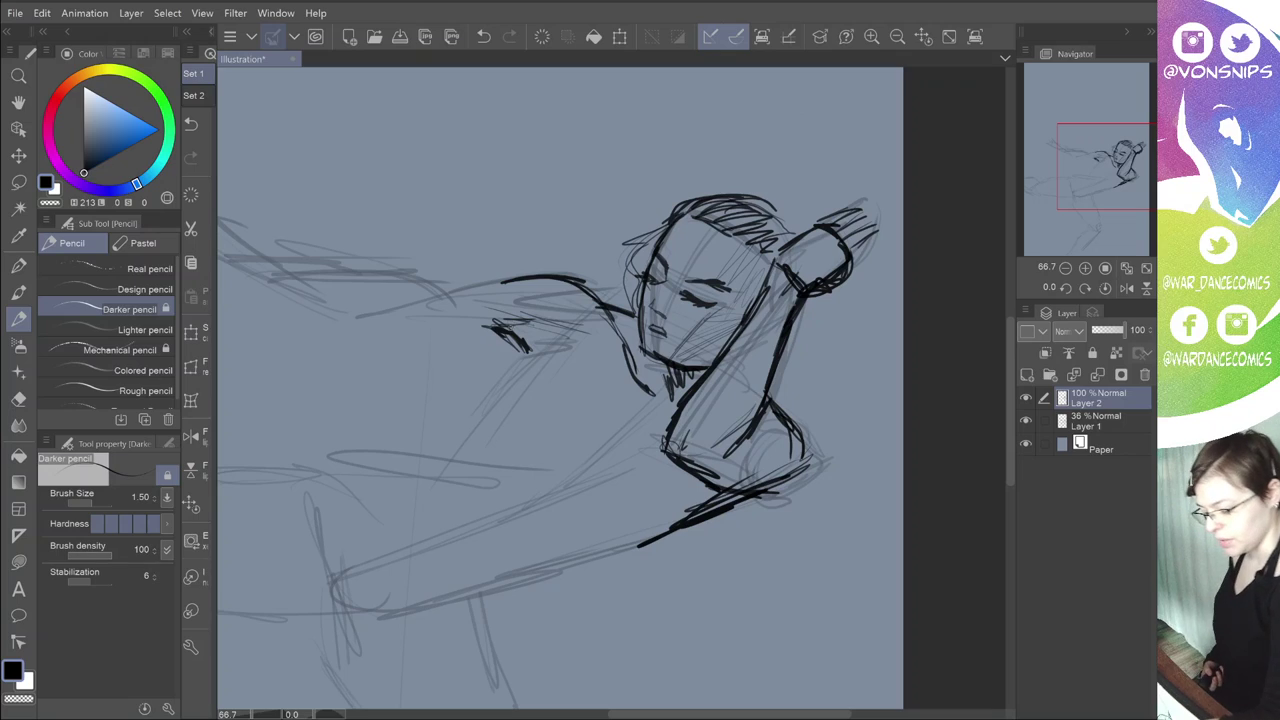
Step: Outline the curved underside of the outstretched upper arm and extend its top contour from the shoulder
mouse_move(518, 350)
left_mouse_down()
mouse_move(432, 358)
mouse_move(372, 330)
mouse_move(490, 358)
left_mouse_up()
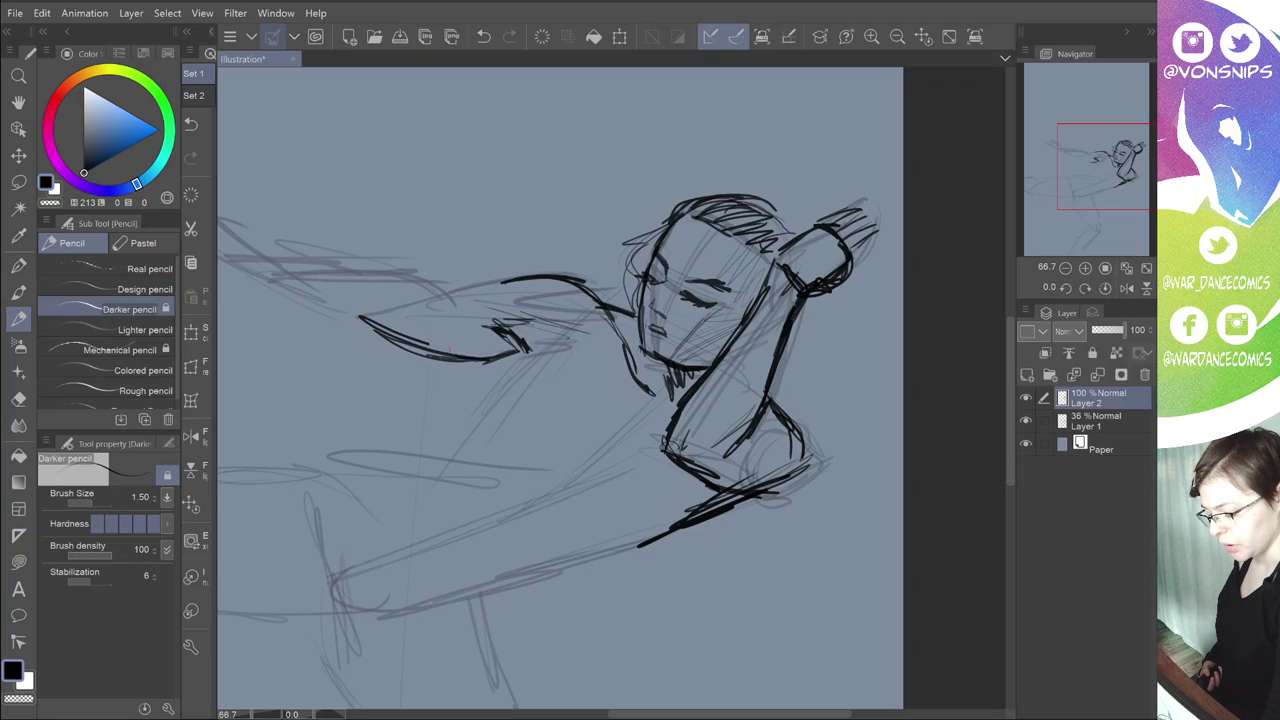
mouse_move(376, 324)
left_mouse_down()
mouse_move(460, 354)
mouse_move(516, 356)
left_mouse_up()
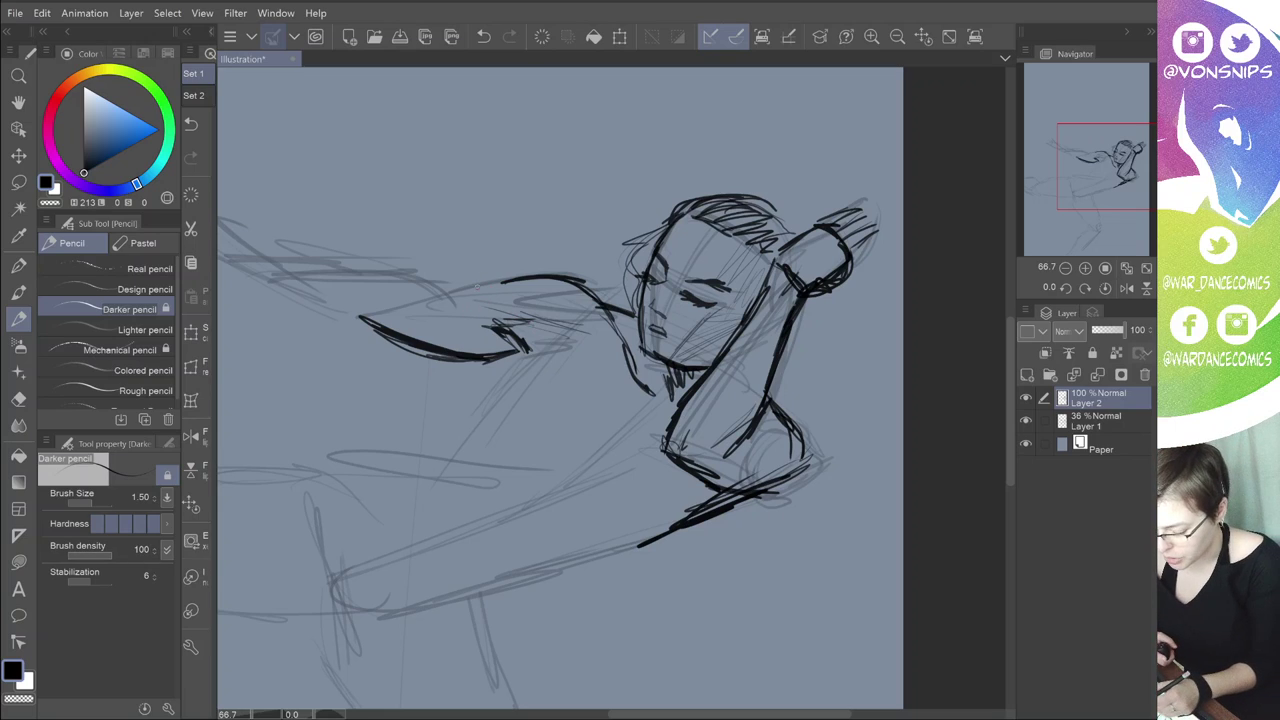
left_click_drag(504, 283, 478, 287)
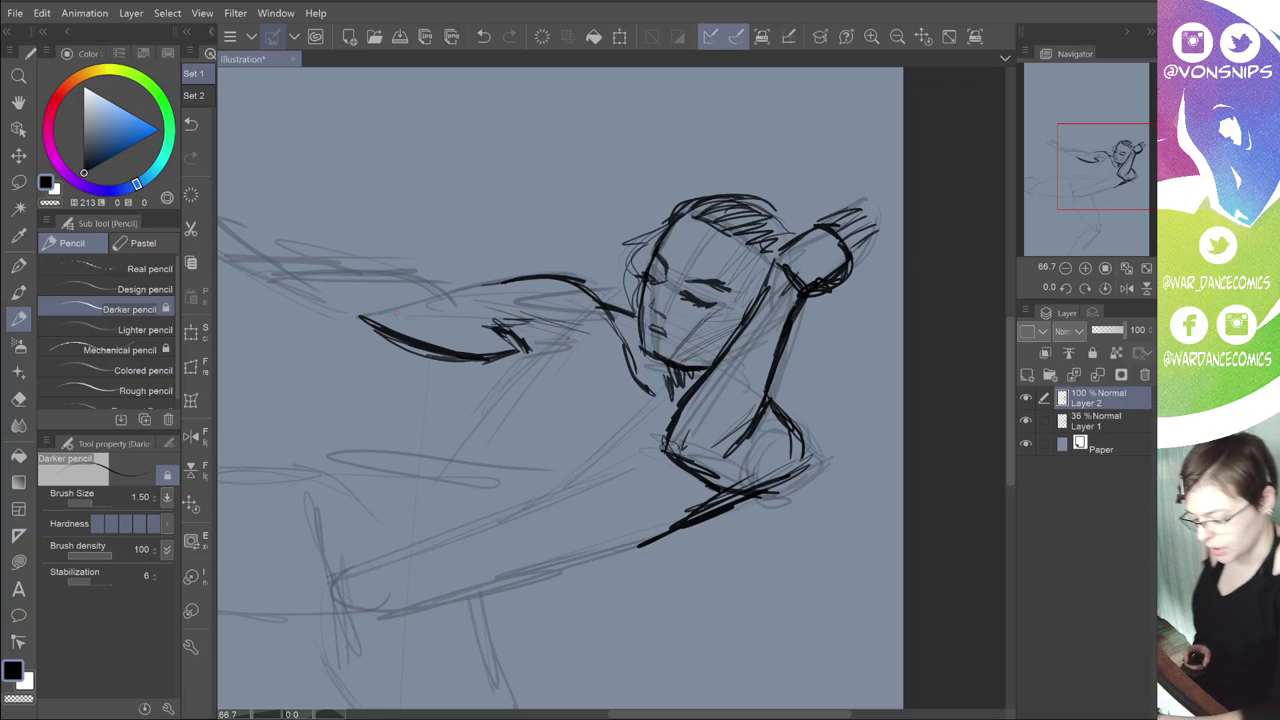
Step: Draw both contours of the outstretched forearm, a short elbow mark and light hatching on the upper arm
mouse_move(366, 322)
left_mouse_down()
mouse_move(260, 279)
mouse_move(282, 290)
mouse_move(390, 260)
left_mouse_up()
mouse_move(341, 256)
left_mouse_down()
mouse_move(409, 267)
mouse_move(436, 288)
mouse_move(422, 280)
mouse_move(767, 307)
left_mouse_up()
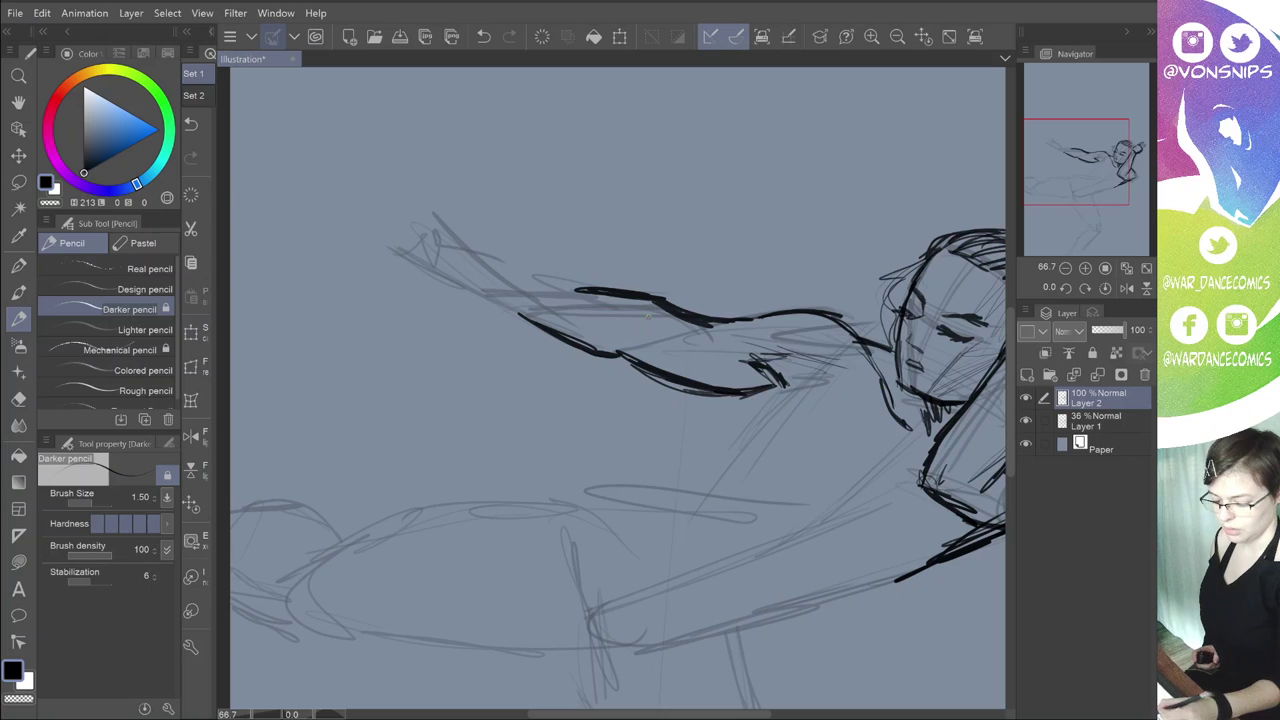
left_click_drag(629, 327, 768, 322)
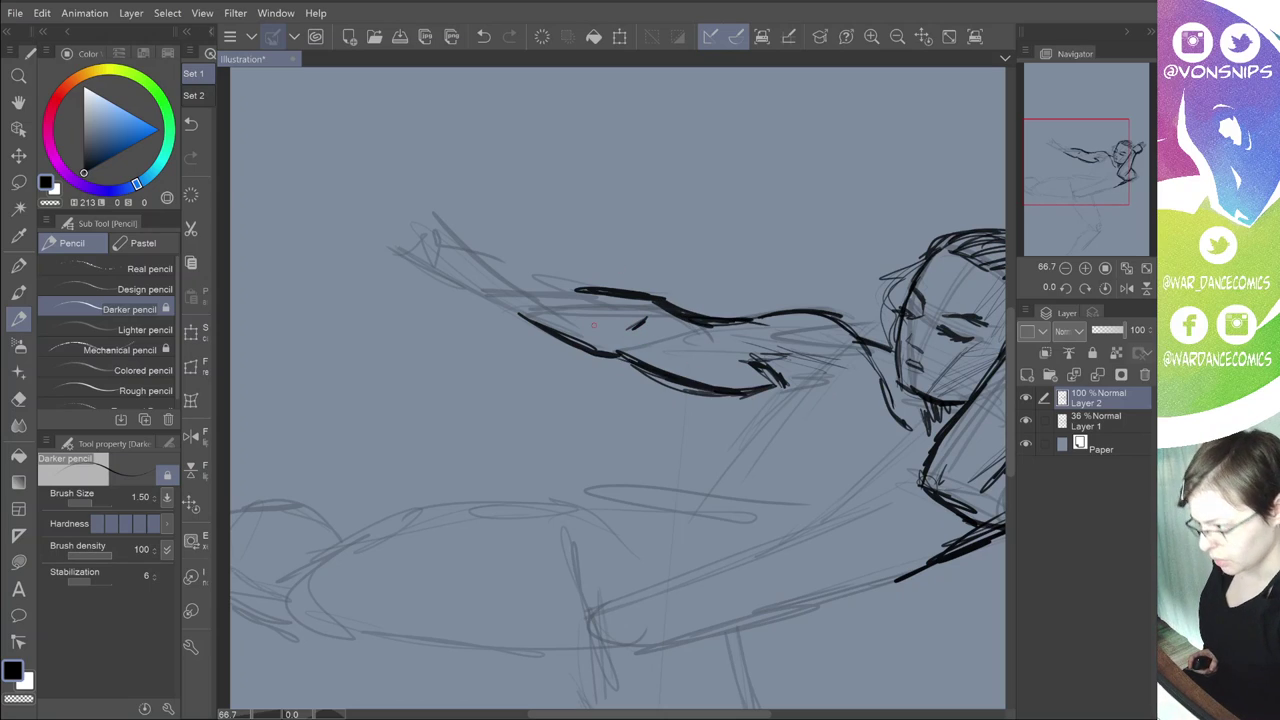
left_click_drag(676, 357, 750, 381)
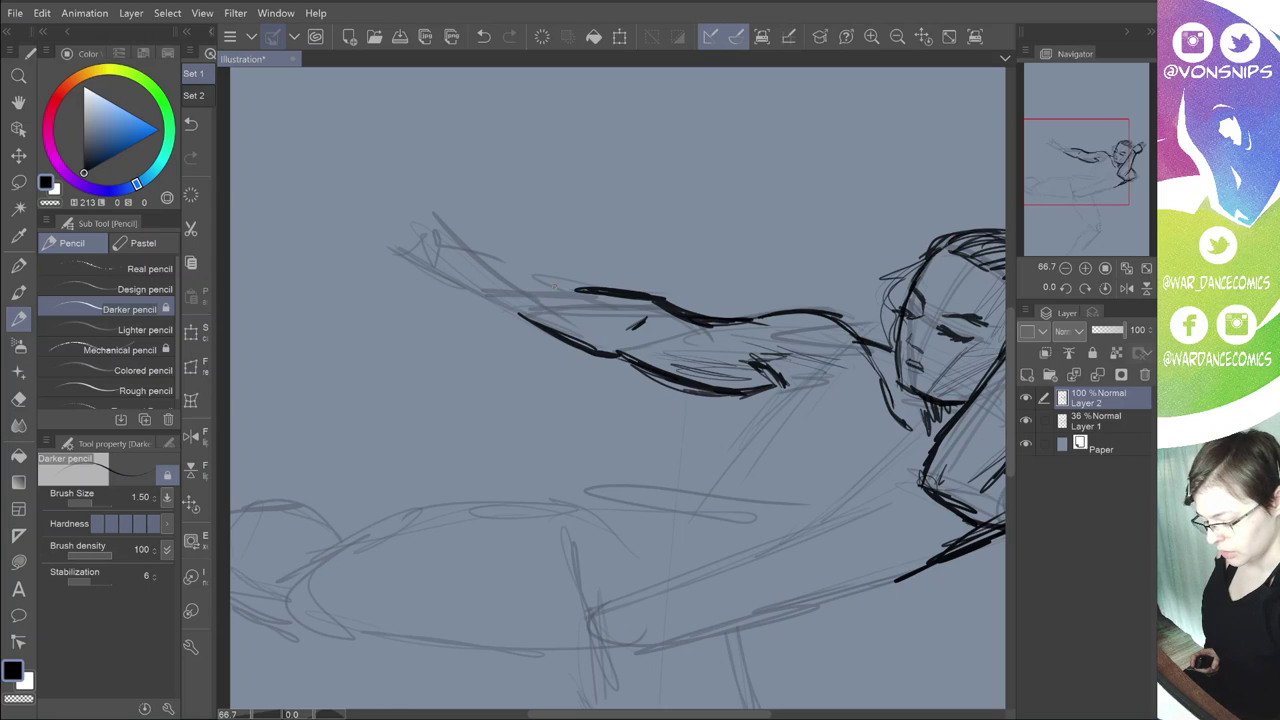
Step: Draw the wrist, palm and spread fingers at the end of the outstretched arm
mouse_move(568, 284)
left_mouse_down()
mouse_move(504, 280)
mouse_move(550, 285)
mouse_move(519, 296)
mouse_move(520, 314)
mouse_move(496, 292)
left_mouse_up()
mouse_move(494, 290)
left_mouse_down()
mouse_move(508, 268)
mouse_move(488, 282)
left_mouse_up()
mouse_move(488, 276)
left_mouse_down()
mouse_move(496, 298)
mouse_move(466, 250)
mouse_move(494, 268)
left_mouse_up()
mouse_move(458, 278)
left_mouse_down()
mouse_move(494, 292)
mouse_move(438, 220)
mouse_move(406, 246)
mouse_move(440, 218)
left_mouse_up()
mouse_move(436, 218)
left_mouse_down()
mouse_move(478, 246)
mouse_move(447, 269)
mouse_move(402, 252)
mouse_move(443, 279)
left_mouse_up()
mouse_move(402, 238)
left_mouse_down()
mouse_move(384, 218)
mouse_move(420, 230)
mouse_move(421, 213)
mouse_move(440, 210)
mouse_move(325, 98)
left_mouse_up()
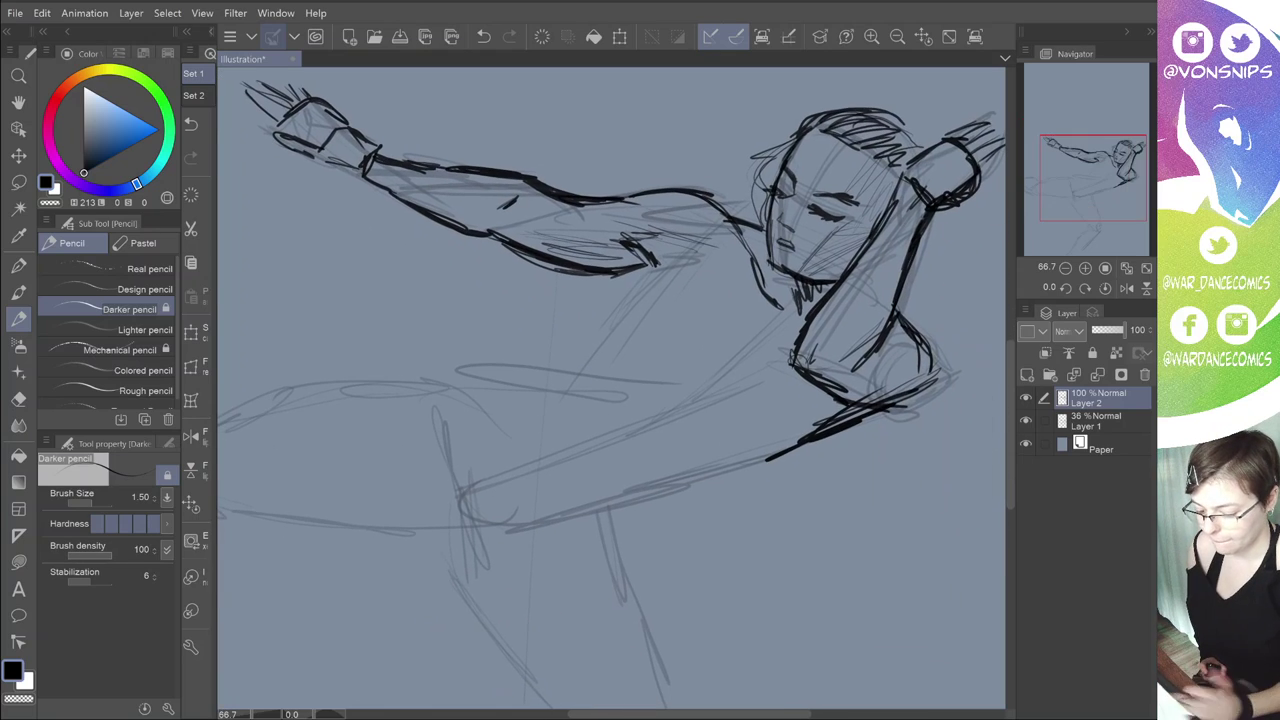
Step: Draw the torso's side contour below the armpit and the collarbone lines at the base of the neck, with light hatching
left_click_drag(660, 268, 664, 298)
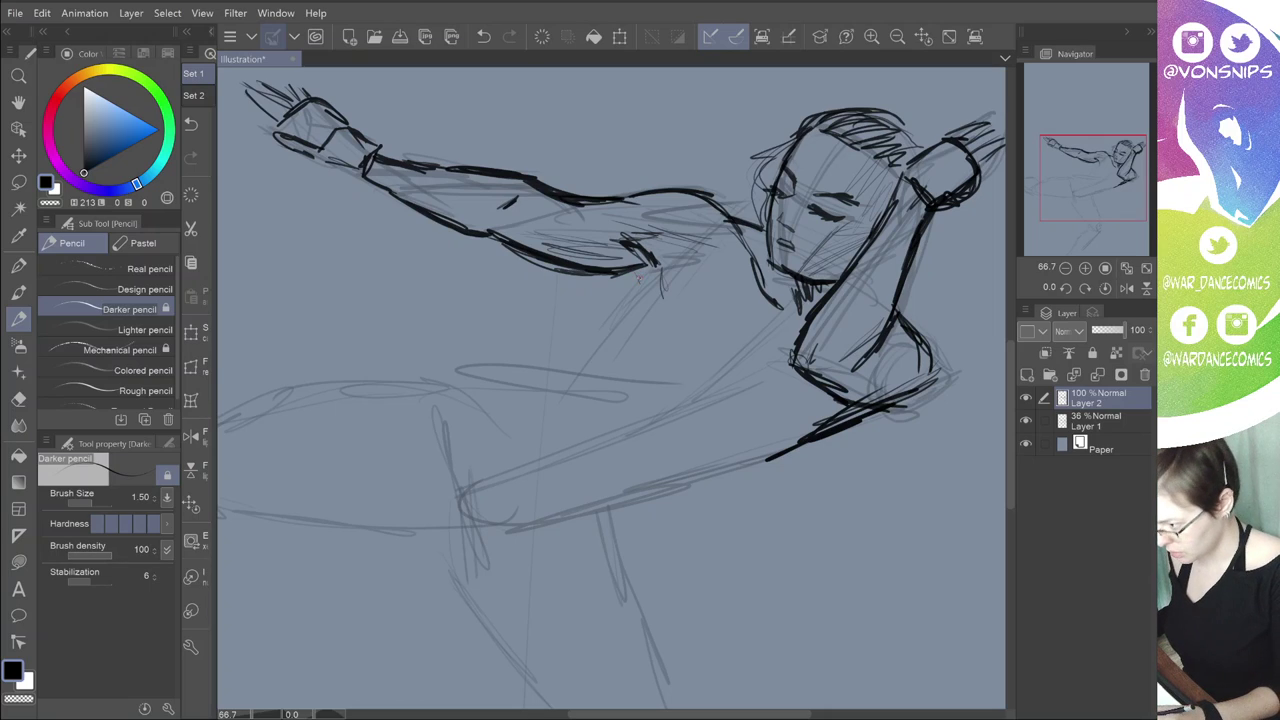
left_click_drag(636, 270, 592, 356)
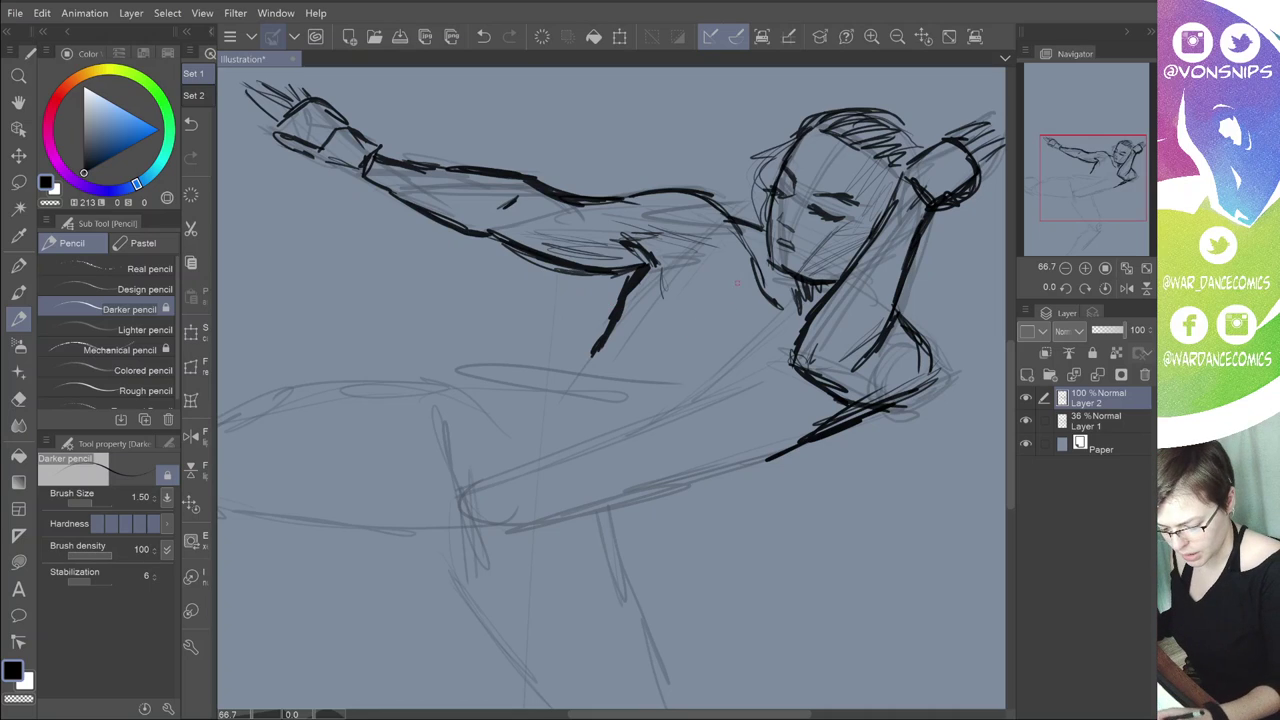
mouse_move(736, 283)
left_mouse_down()
mouse_move(722, 316)
mouse_move(736, 342)
left_mouse_up()
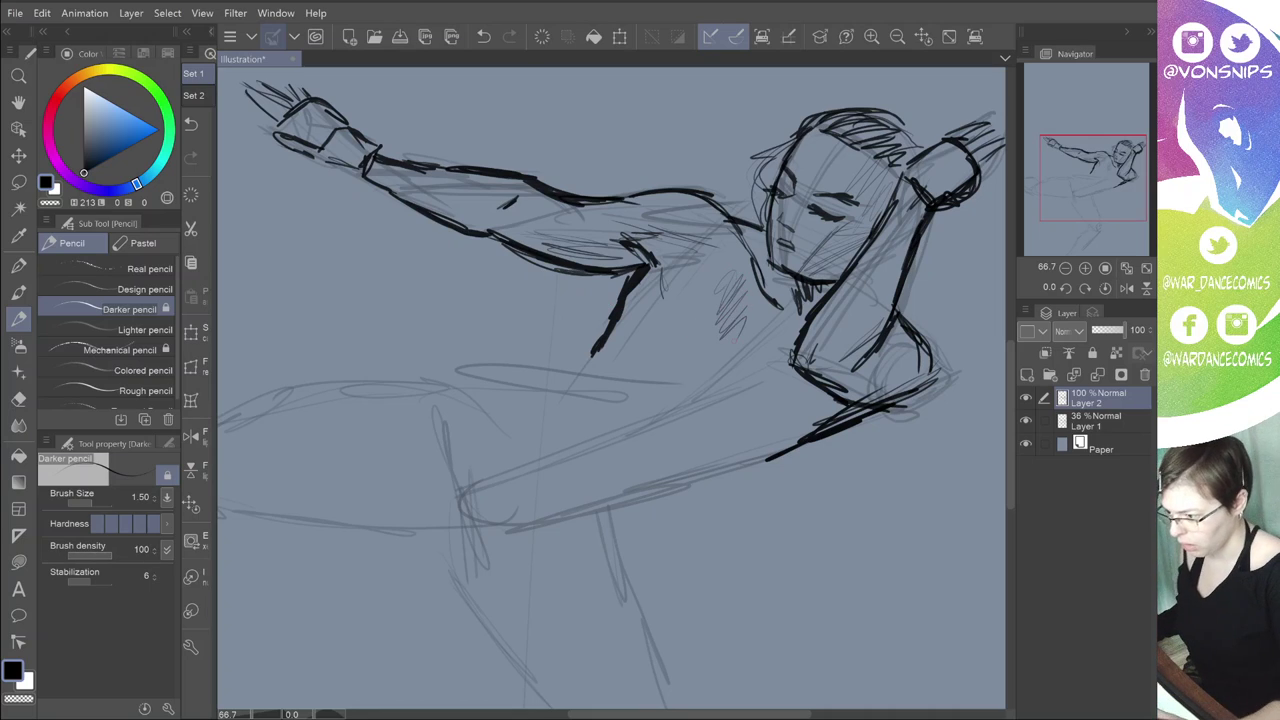
left_click_drag(766, 240, 728, 270)
mouse_move(667, 305)
left_mouse_down()
mouse_move(750, 262)
mouse_move(729, 297)
left_mouse_up()
mouse_move(750, 263)
left_mouse_down()
mouse_move(721, 293)
mouse_move(720, 344)
left_mouse_up()
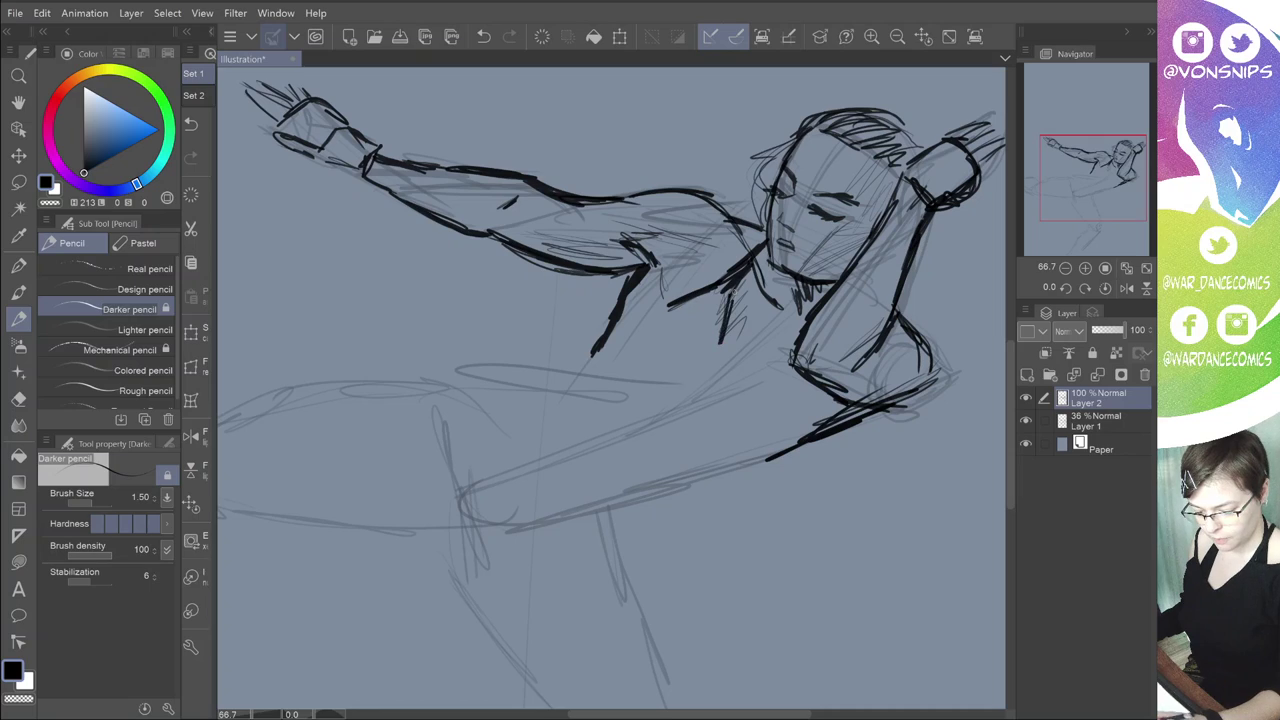
left_click_drag(737, 290, 726, 344)
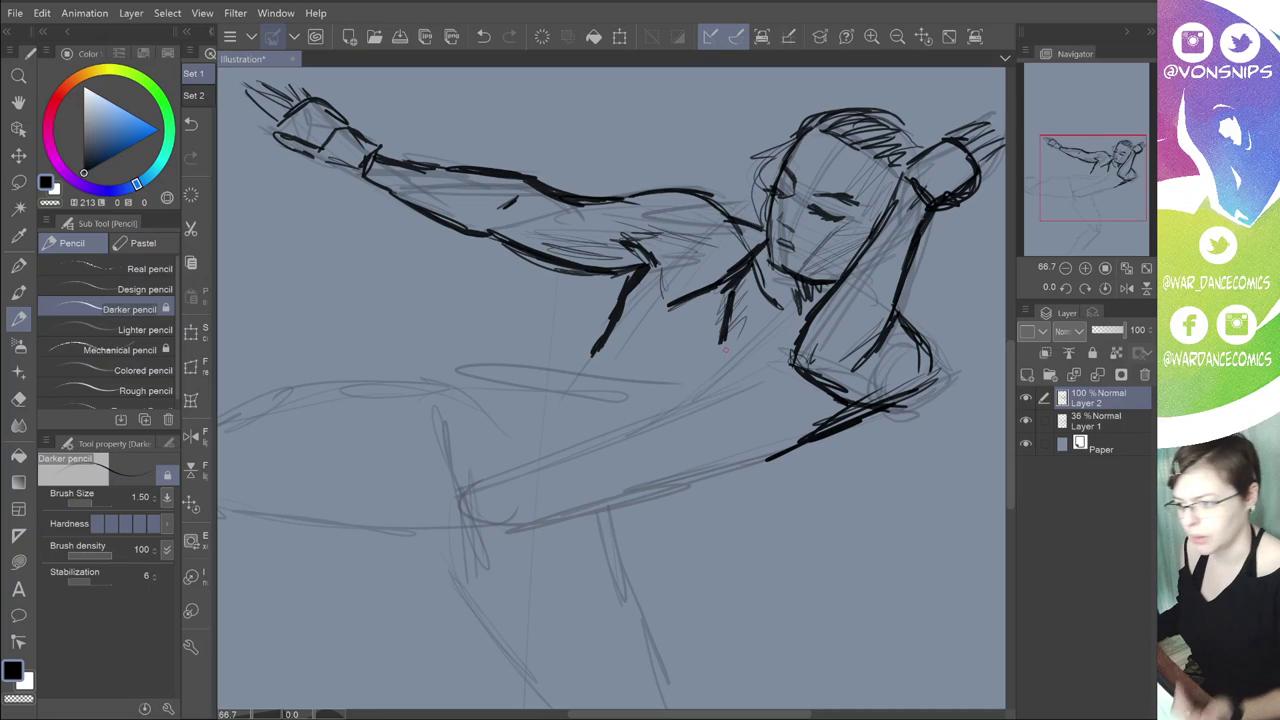
left_click_drag(664, 306, 630, 297)
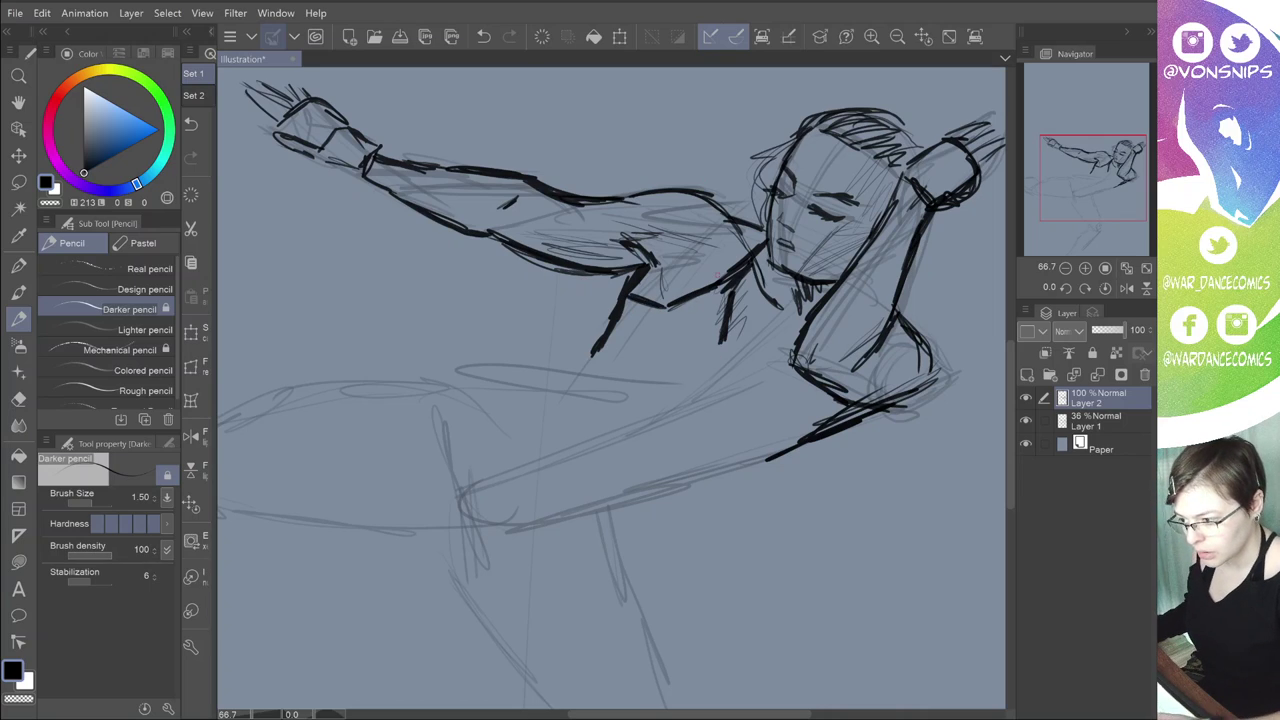
Step: Add short, light shading strokes on the upper chest and darker marks beside the bent arm's elbow crease
left_click_drag(768, 338, 768, 388)
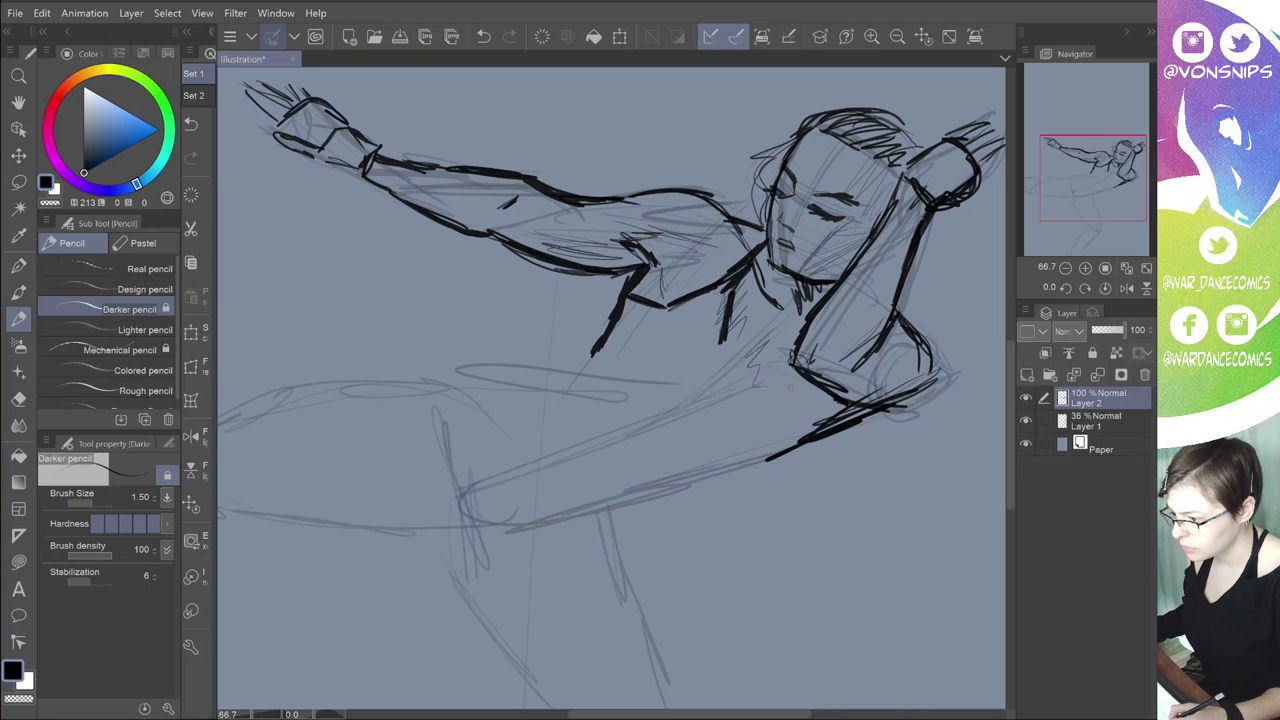
mouse_move(765, 335)
left_mouse_down()
mouse_move(759, 392)
mouse_move(801, 412)
mouse_move(772, 380)
left_mouse_up()
left_click_drag(808, 386, 808, 428)
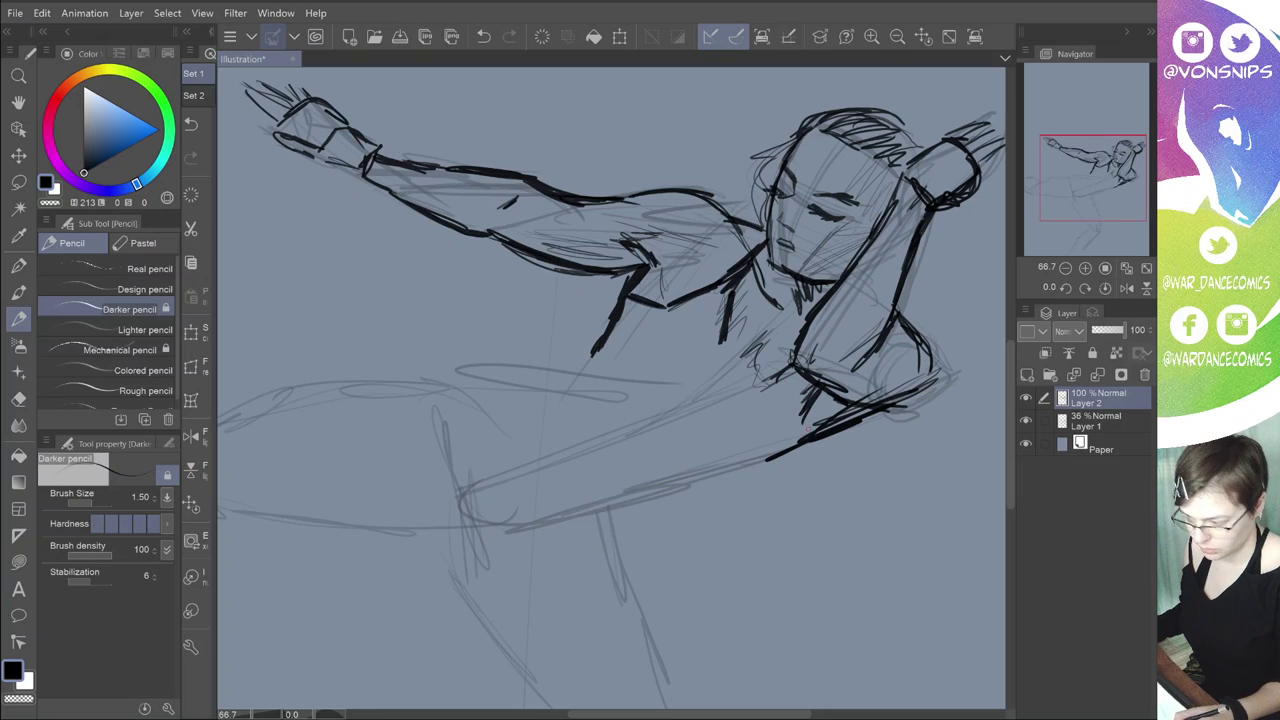
Step: Lightly sketch the rounded form of the chest with loose curves crossing below the bent arm
mouse_move(728, 346)
left_mouse_down()
mouse_move(690, 370)
mouse_move(684, 351)
left_mouse_up()
left_click_drag(726, 354, 780, 414)
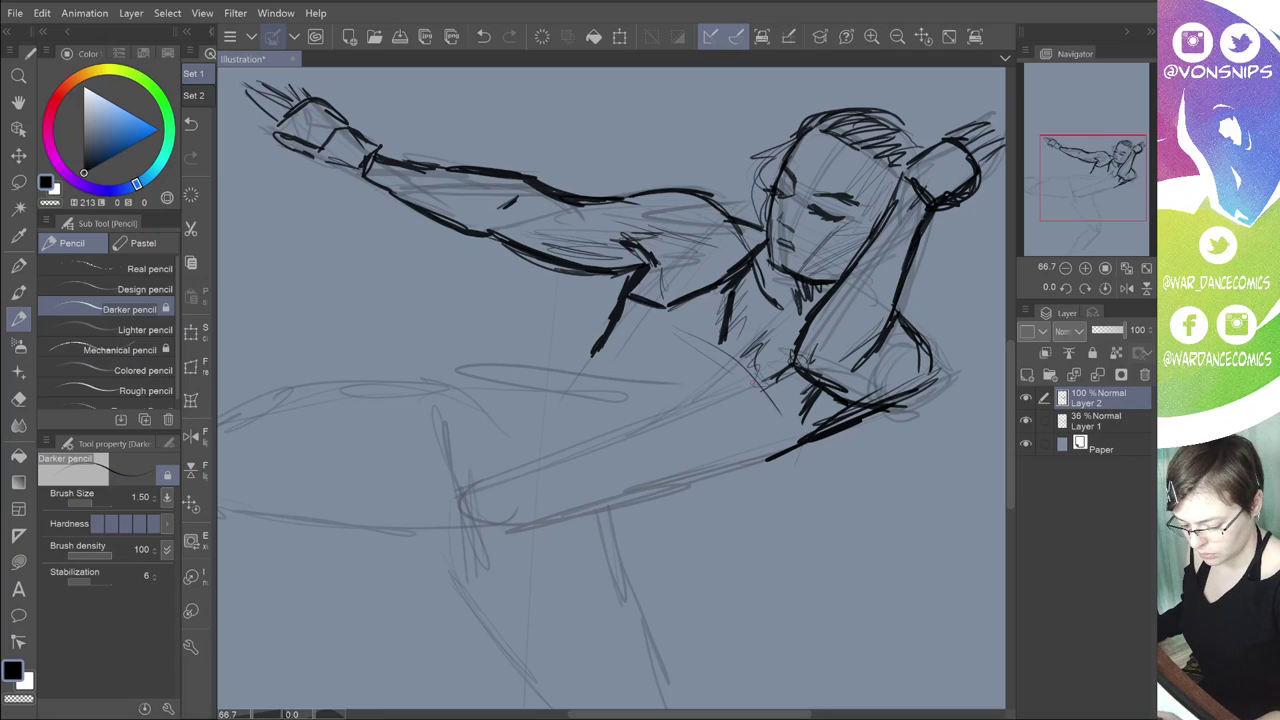
left_click_drag(640, 342, 748, 378)
mouse_move(680, 368)
left_mouse_down()
mouse_move(782, 430)
mouse_move(738, 393)
mouse_move(772, 414)
left_mouse_up()
mouse_move(816, 440)
left_mouse_down()
mouse_move(846, 474)
mouse_move(776, 554)
left_mouse_up()
mouse_move(732, 392)
left_mouse_down()
mouse_move(802, 440)
mouse_move(784, 528)
left_mouse_up()
left_click_drag(808, 456, 780, 518)
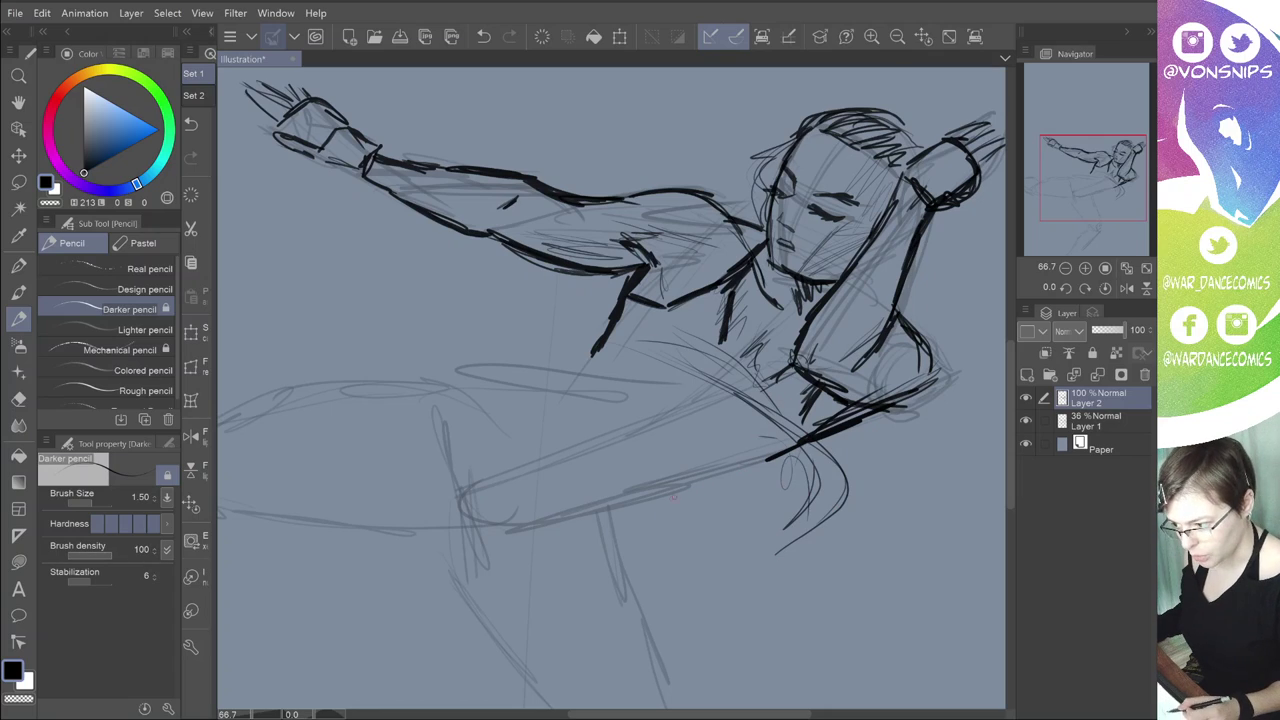
left_click_drag(662, 508, 796, 548)
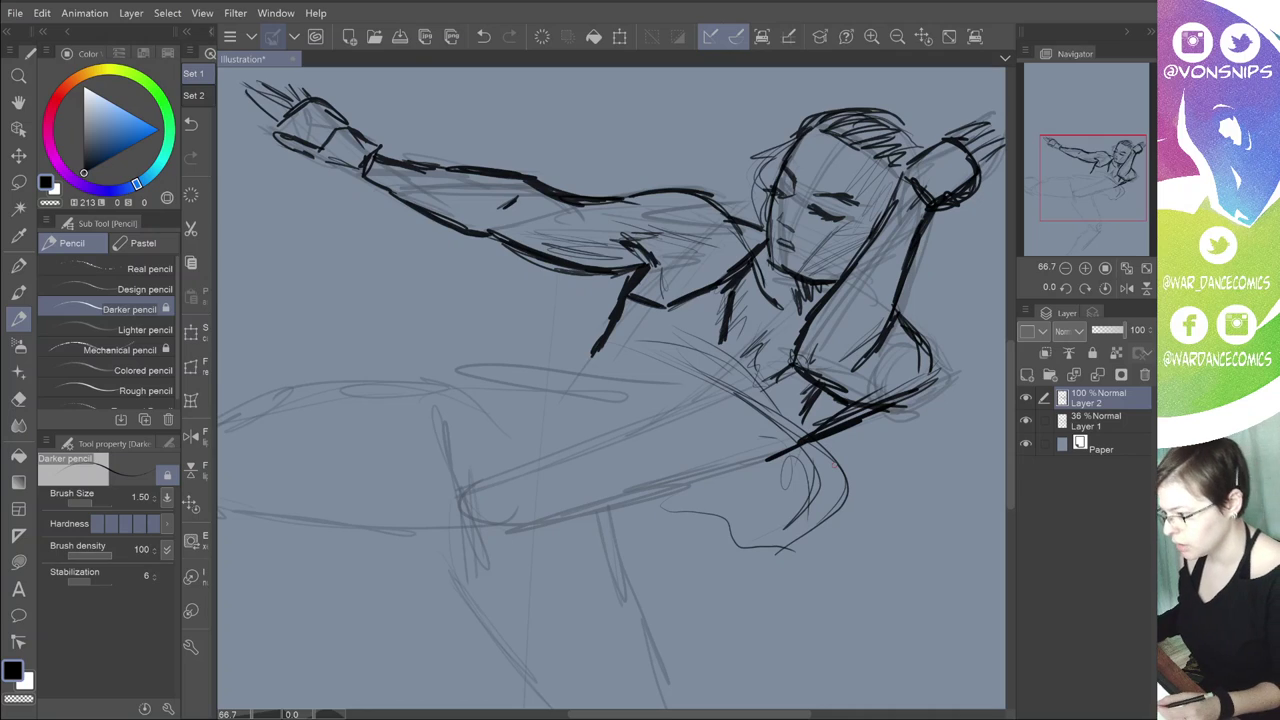
Step: Define the lower edge of the chest with overlapping dark strokes running from the torso's side contour toward the belly line
mouse_move(671, 328)
left_mouse_down()
mouse_move(699, 357)
mouse_move(661, 390)
left_mouse_up()
left_click_drag(668, 391, 708, 436)
left_click_drag(672, 408, 755, 482)
left_click_drag(740, 452, 747, 507)
mouse_move(668, 402)
left_mouse_down()
mouse_move(741, 492)
mouse_move(713, 425)
left_mouse_up()
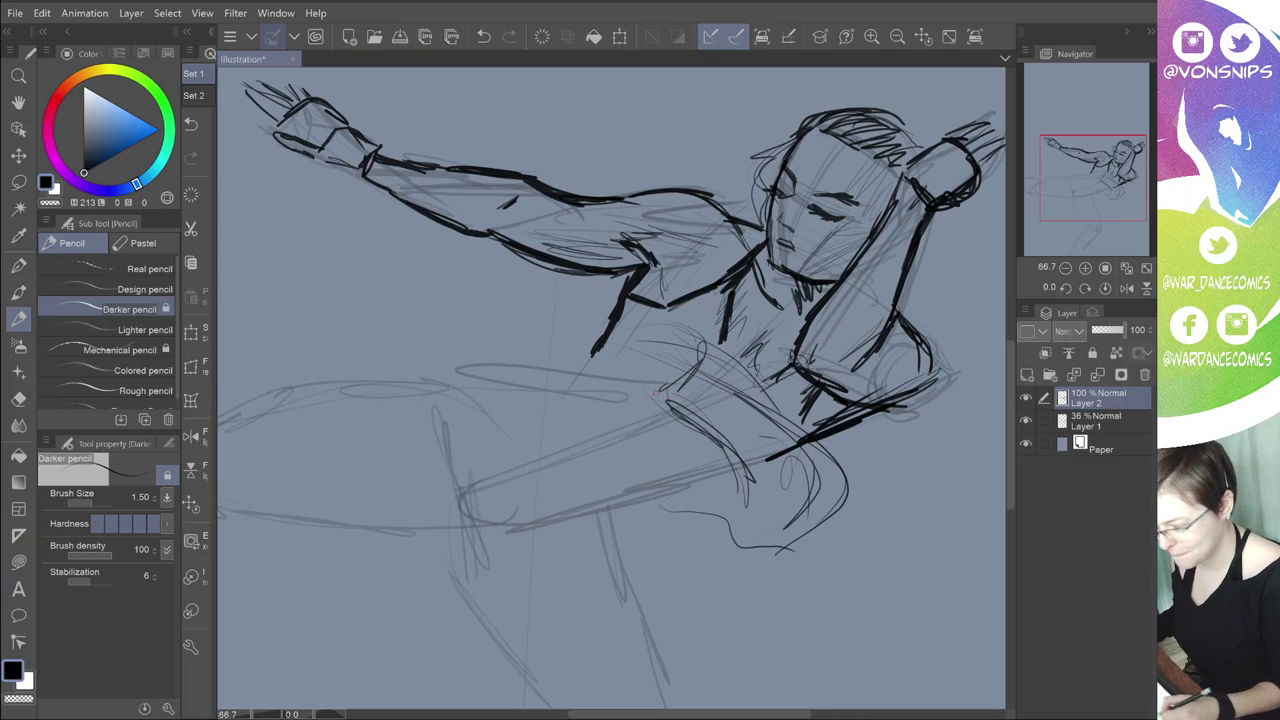
mouse_move(611, 376)
left_mouse_down()
mouse_move(660, 410)
mouse_move(624, 343)
left_mouse_up()
mouse_move(626, 344)
left_mouse_down()
mouse_move(674, 349)
mouse_move(656, 334)
left_mouse_up()
mouse_move(606, 342)
left_mouse_down()
mouse_move(644, 328)
mouse_move(614, 364)
mouse_move(667, 405)
left_mouse_up()
left_click_drag(654, 399, 716, 432)
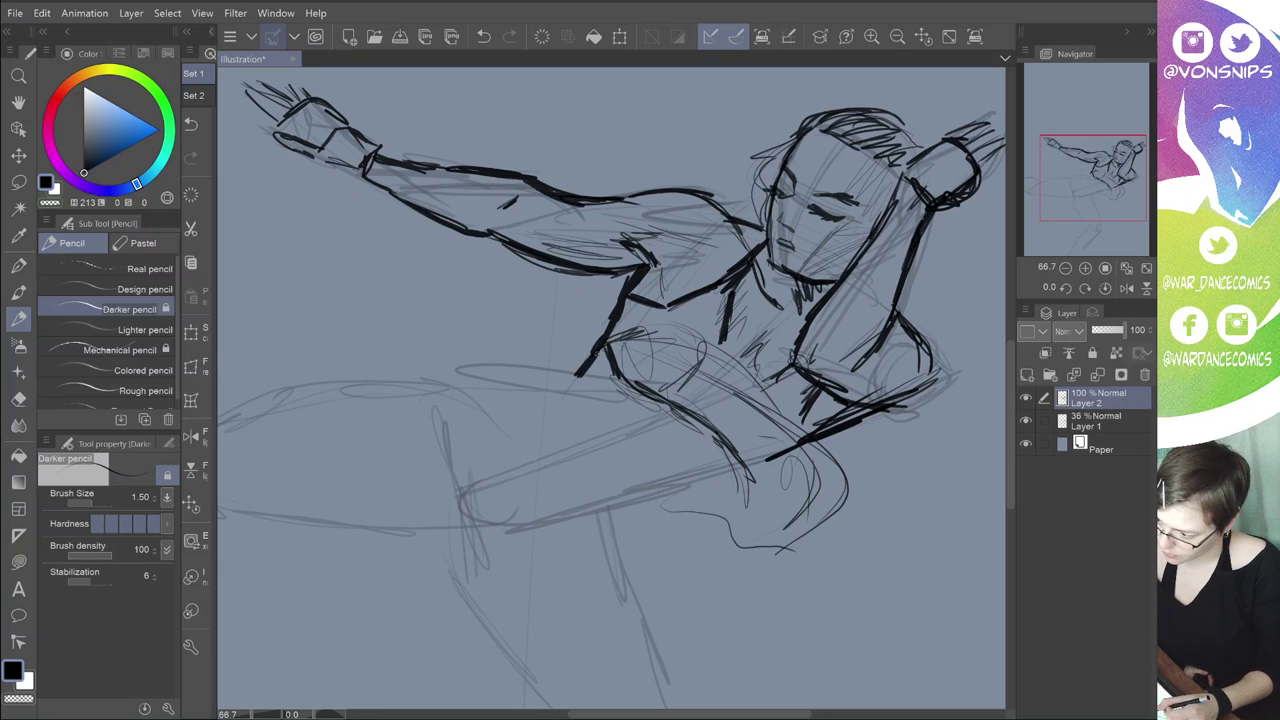
left_click_drag(598, 350, 576, 376)
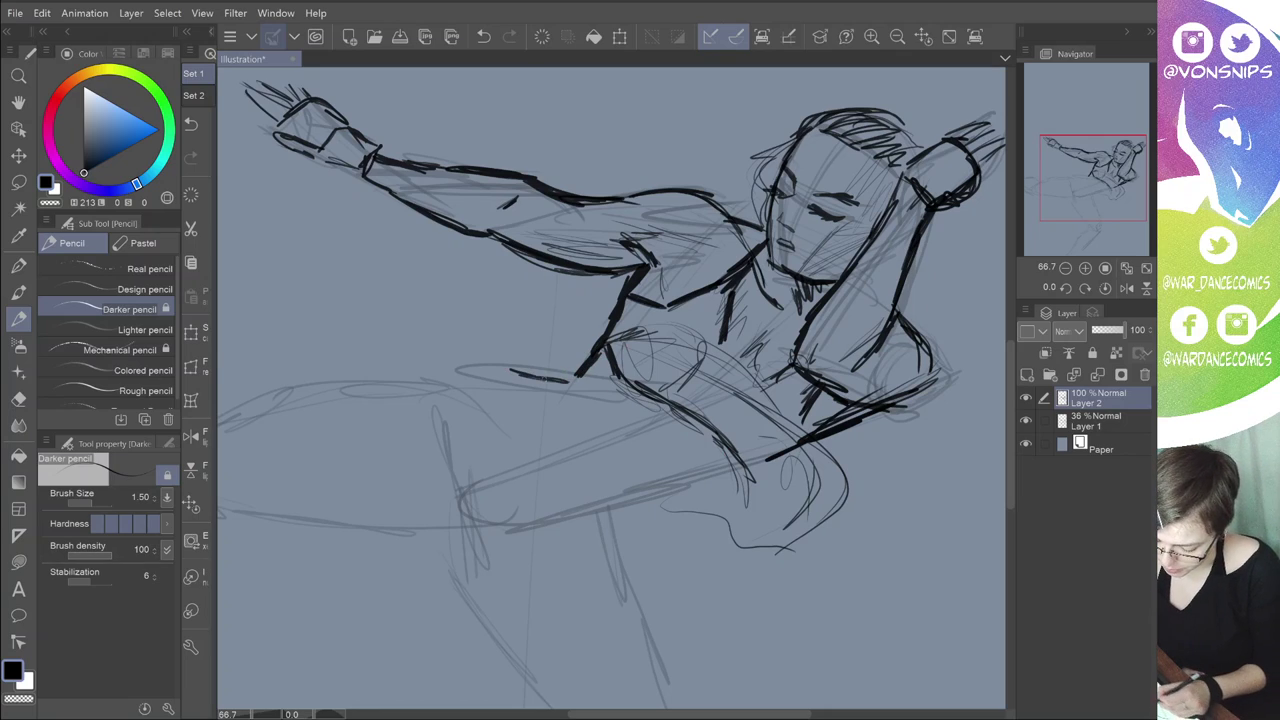
left_click_drag(568, 382, 460, 376)
left_click_drag(584, 381, 478, 374)
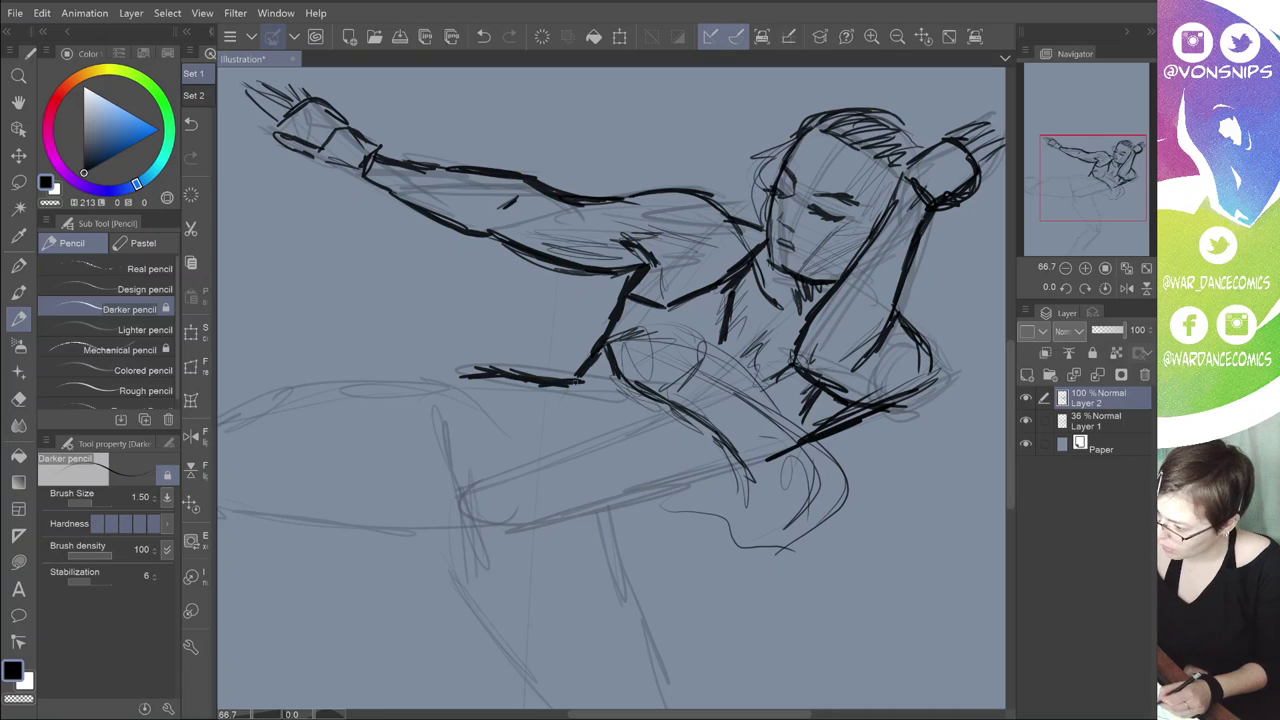
left_click_drag(483, 368, 486, 402)
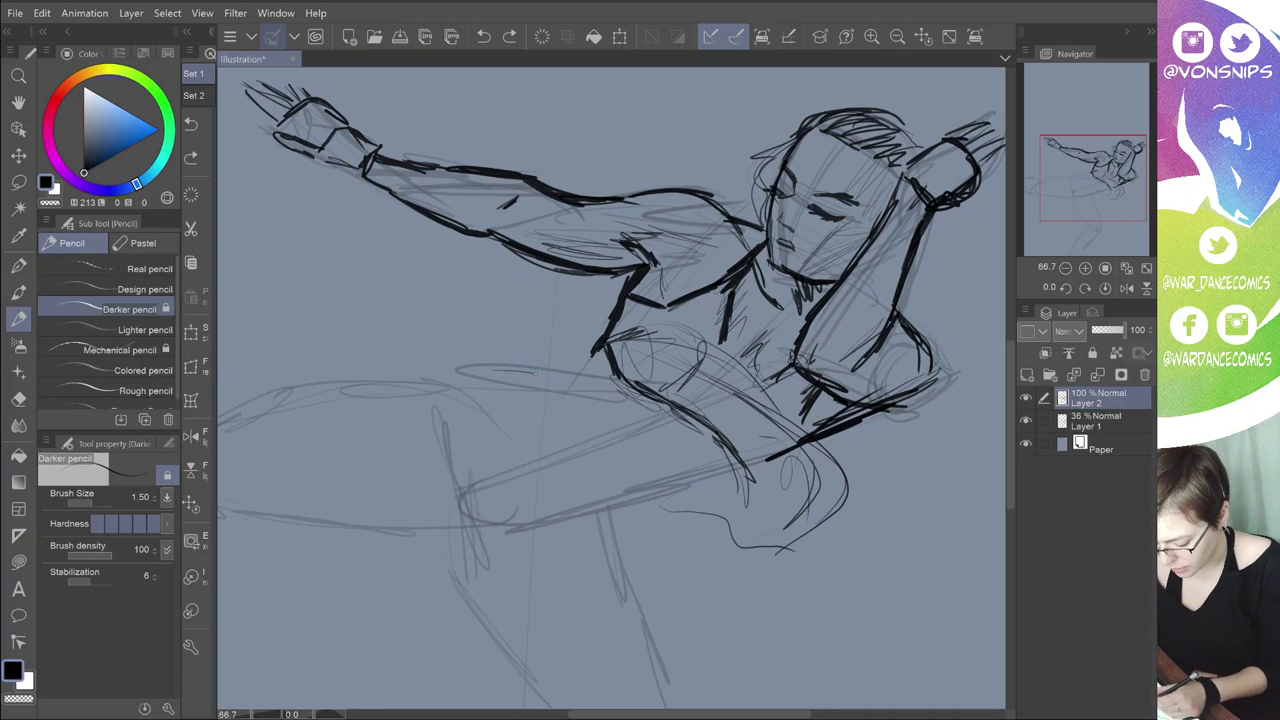
key("ctrl+z")
key("ctrl+z")
key("ctrl+z")
Step: Draw a short dark waist contour, extend the torso's side line down to meet it and clean up their junction
left_click_drag(505, 372, 575, 378)
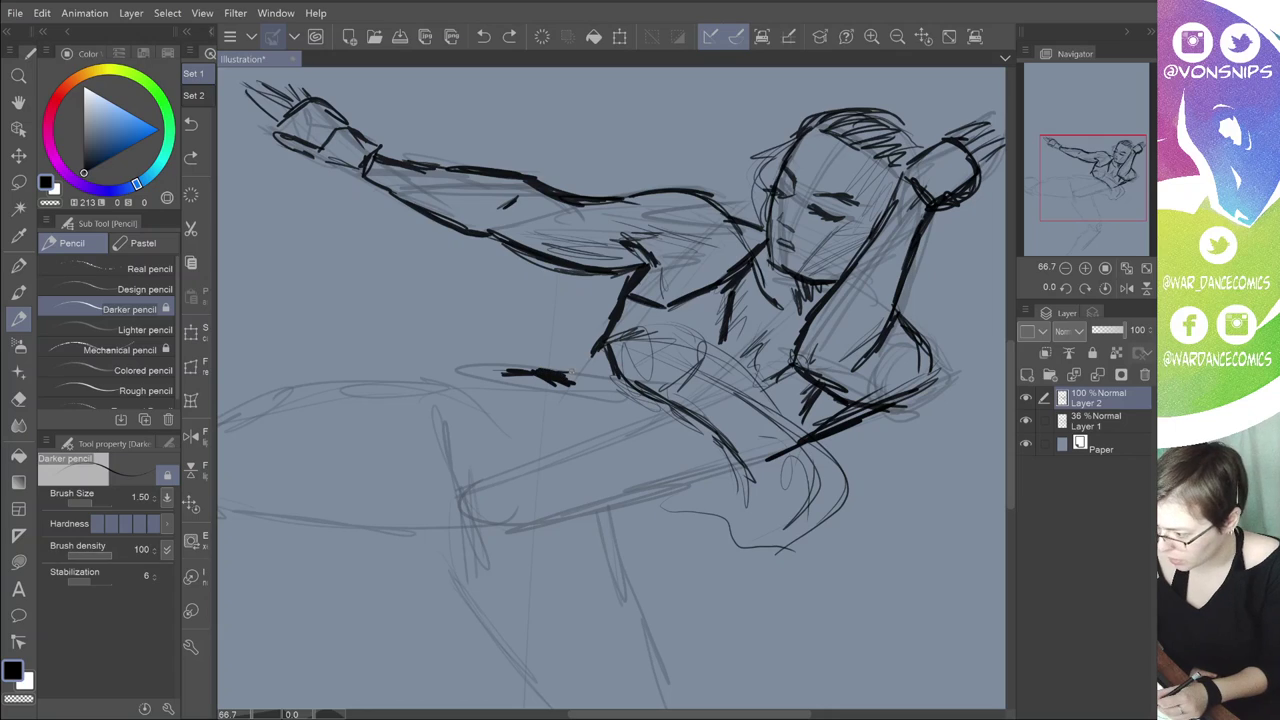
left_click_drag(600, 345, 562, 378)
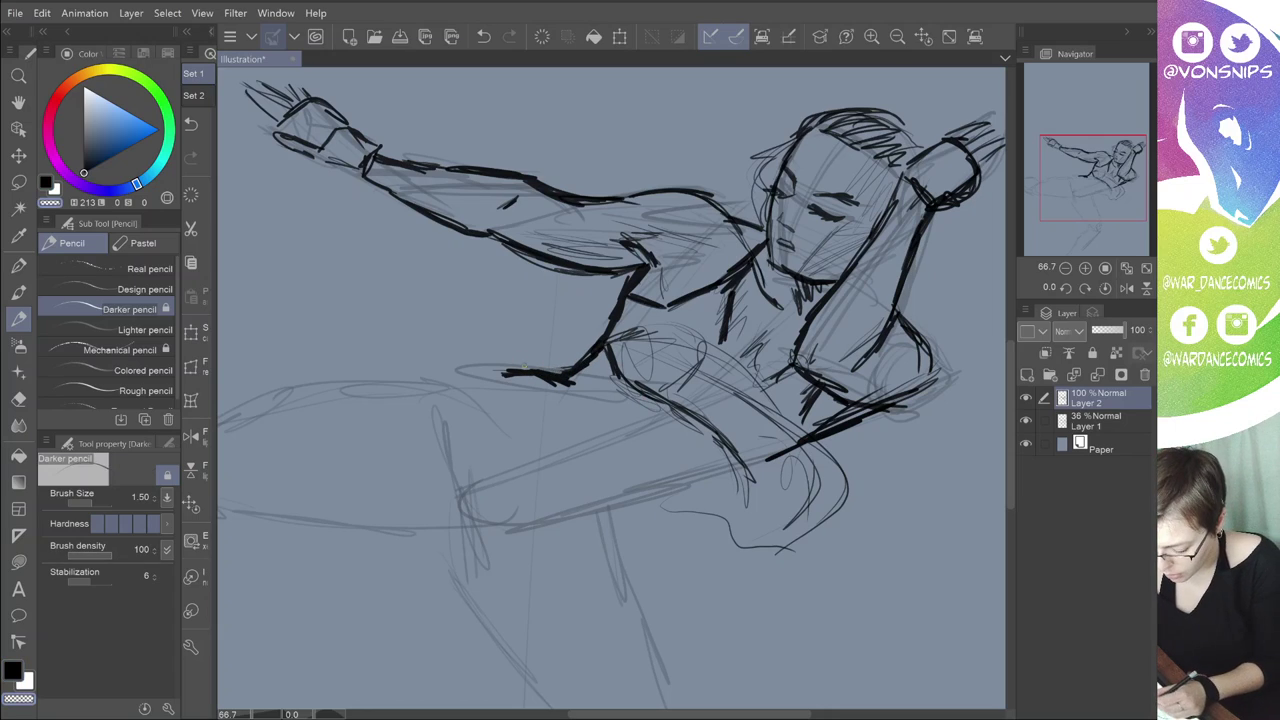
left_click_drag(538, 366, 560, 374)
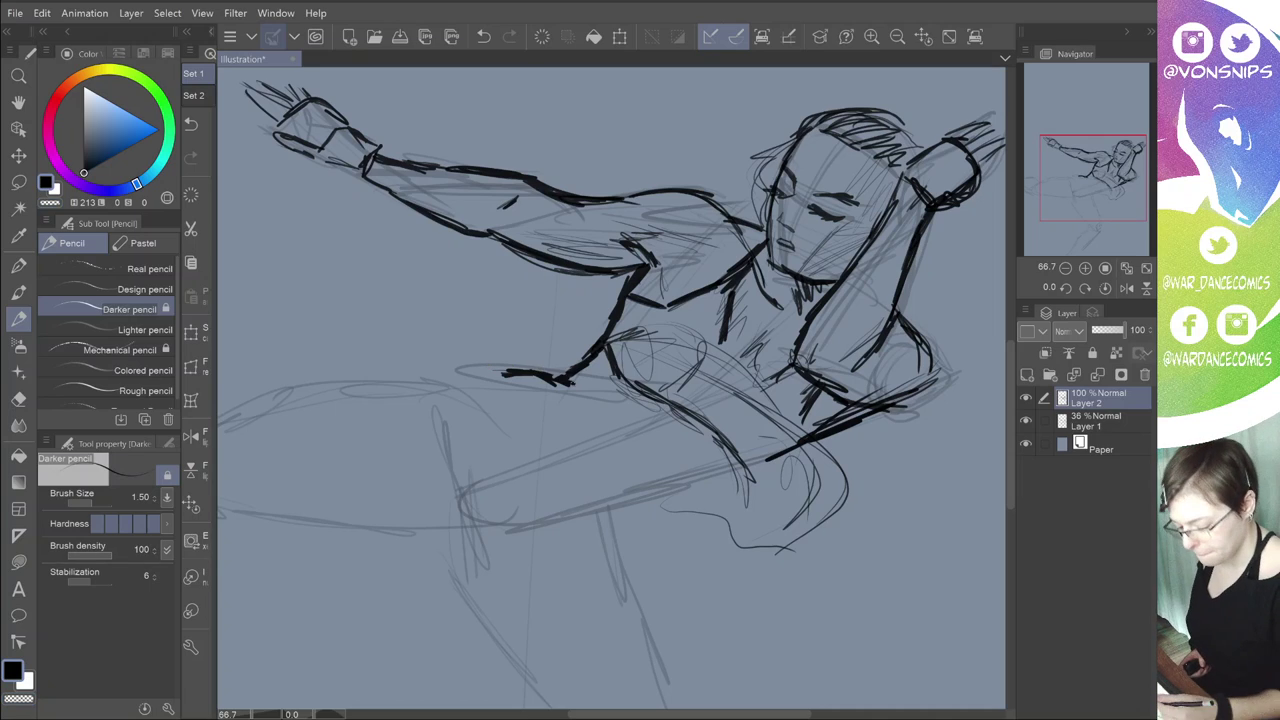
Step: Mark the side crease of the waist with thin, narrow strokes below the back contour and darken its core
left_click_drag(591, 408, 548, 430)
left_click_drag(600, 404, 502, 428)
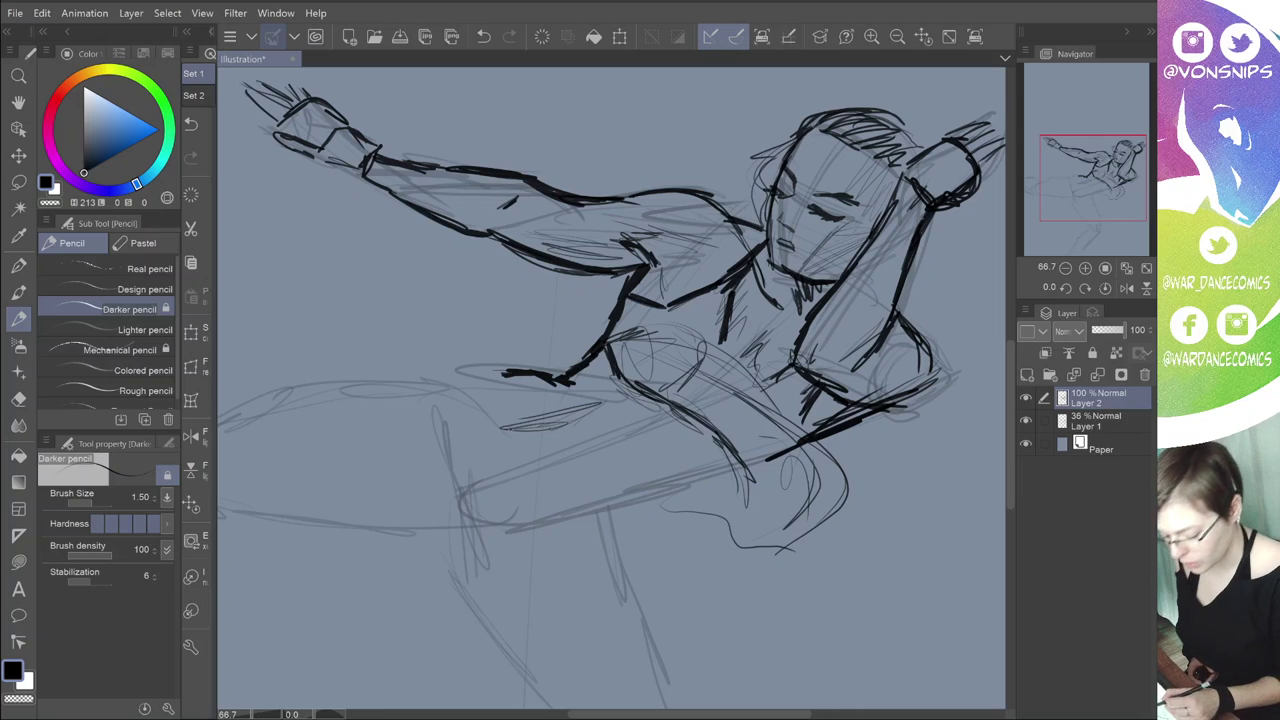
left_click_drag(575, 404, 545, 424)
left_click_drag(560, 418, 508, 430)
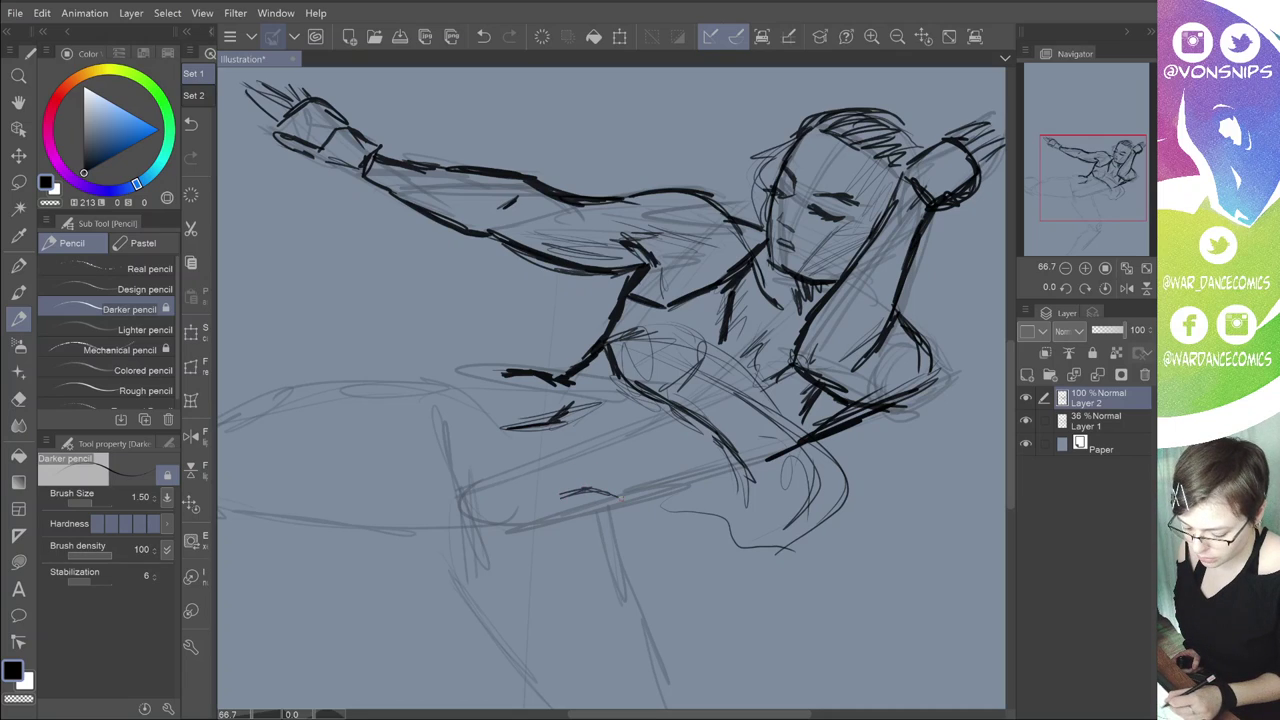
left_click_drag(560, 491, 636, 499)
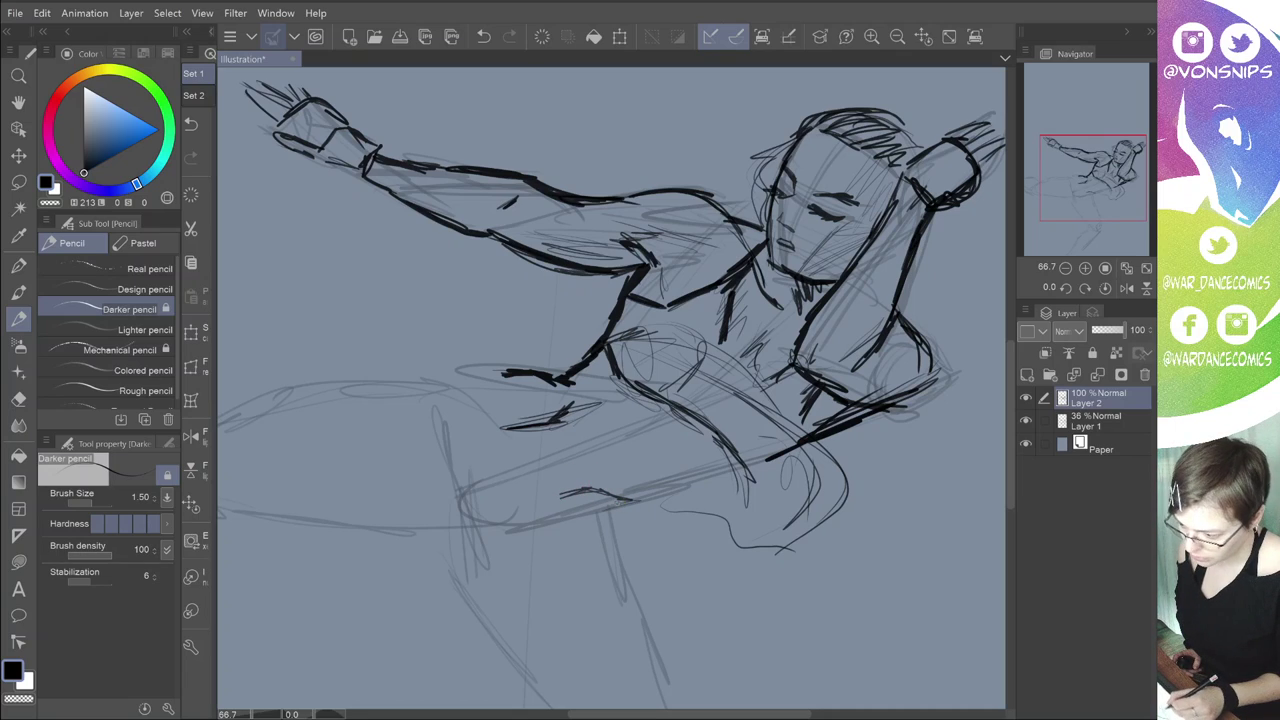
left_click_drag(648, 493, 592, 511)
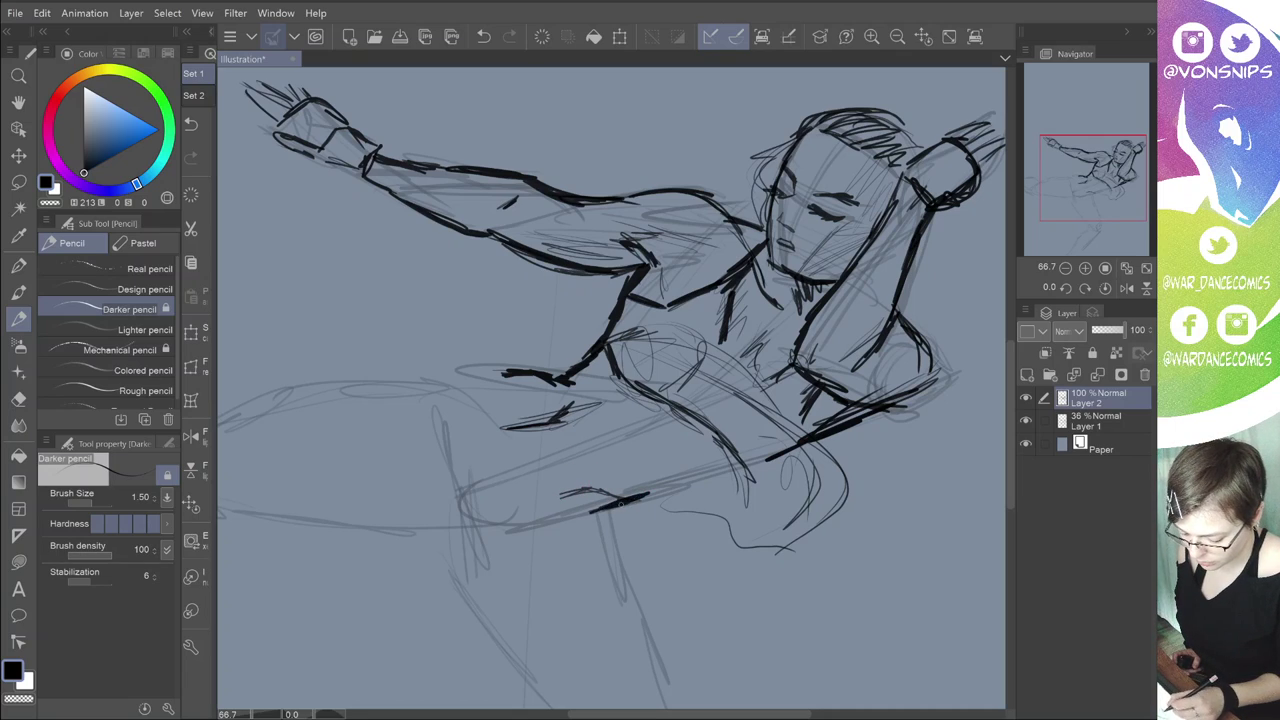
key("ctrl+z")
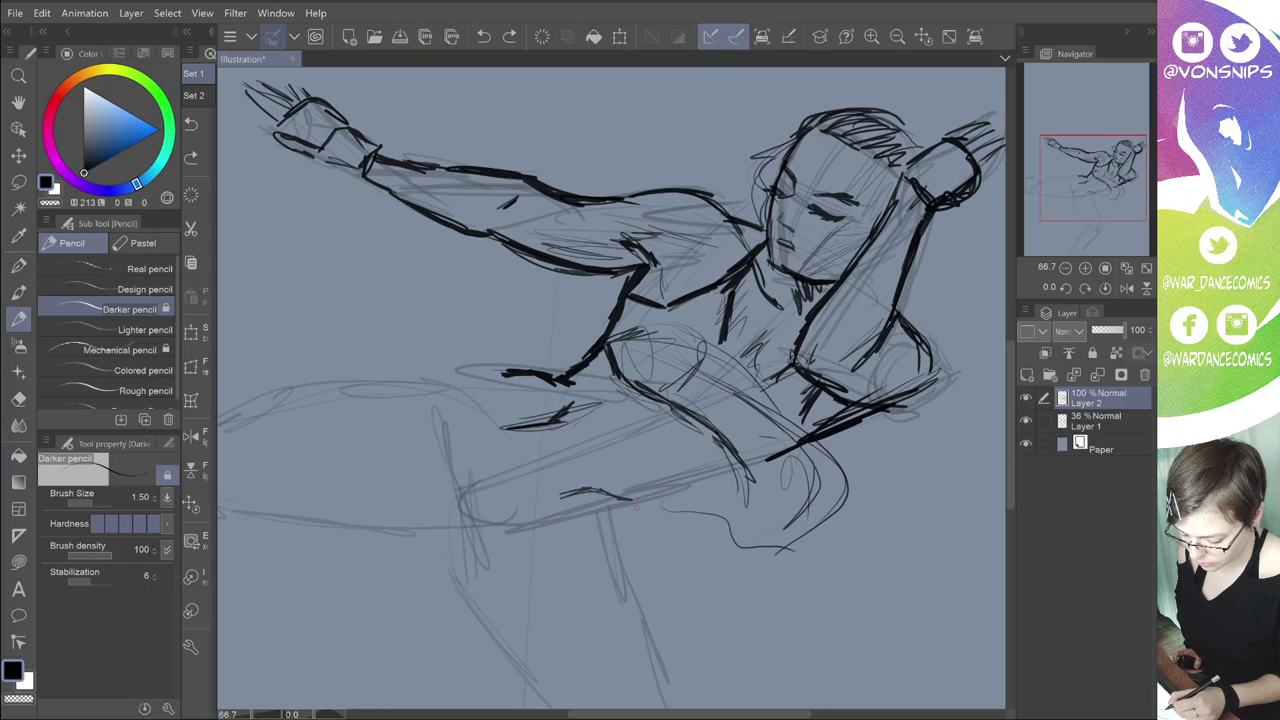
key("ctrl+z")
Step: Outline the belly's underside with a thick dark line and hatch the abdomen, adding a dark navel mark
left_click_drag(604, 508, 660, 487)
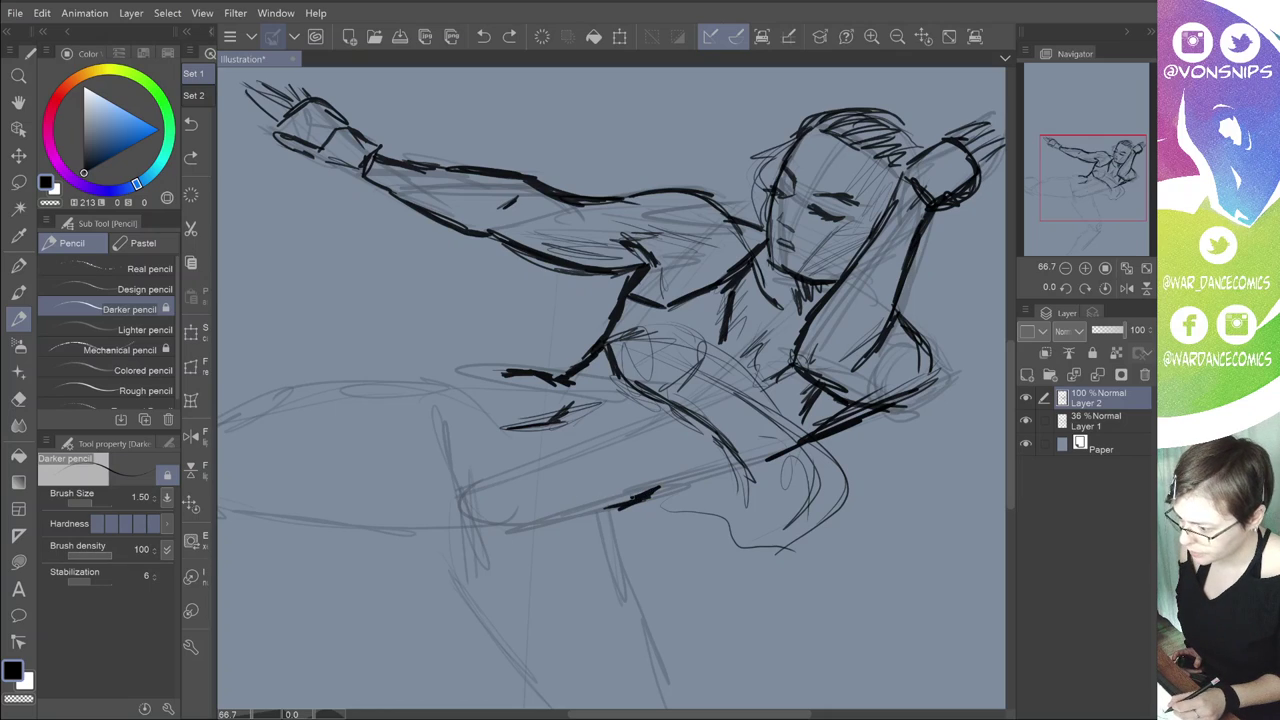
left_click_drag(606, 507, 744, 466)
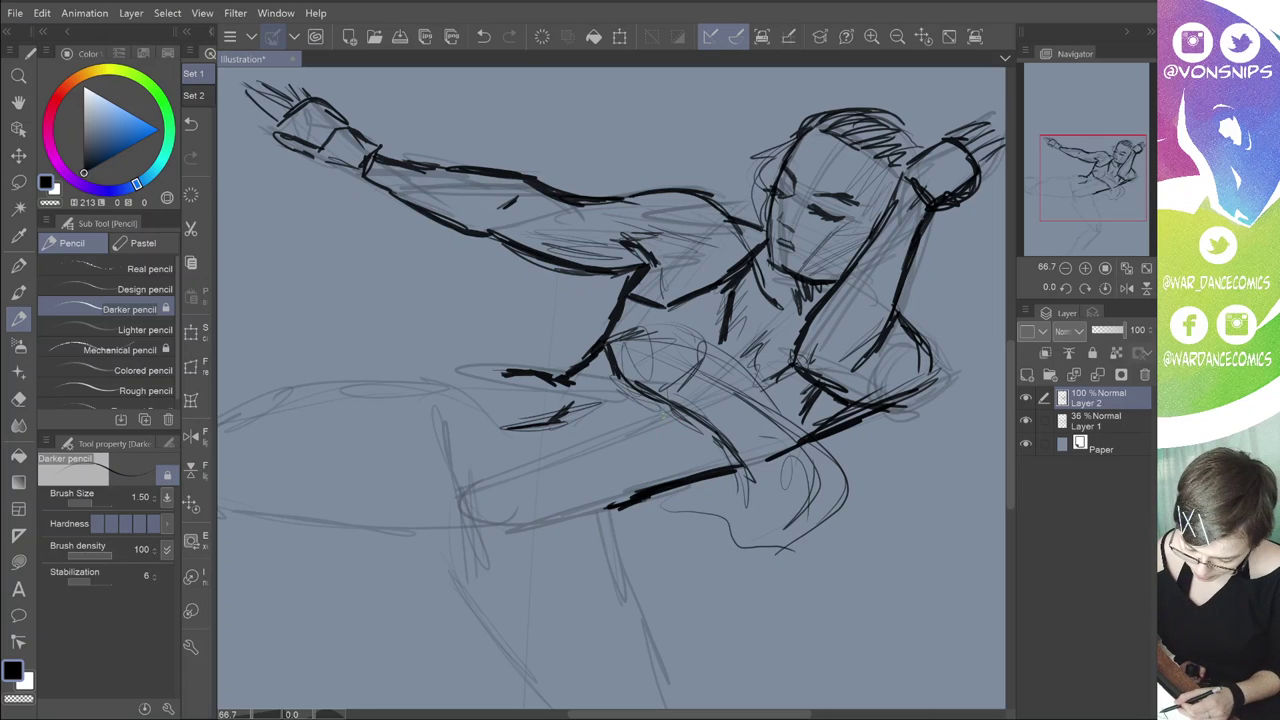
left_click_drag(550, 462, 656, 430)
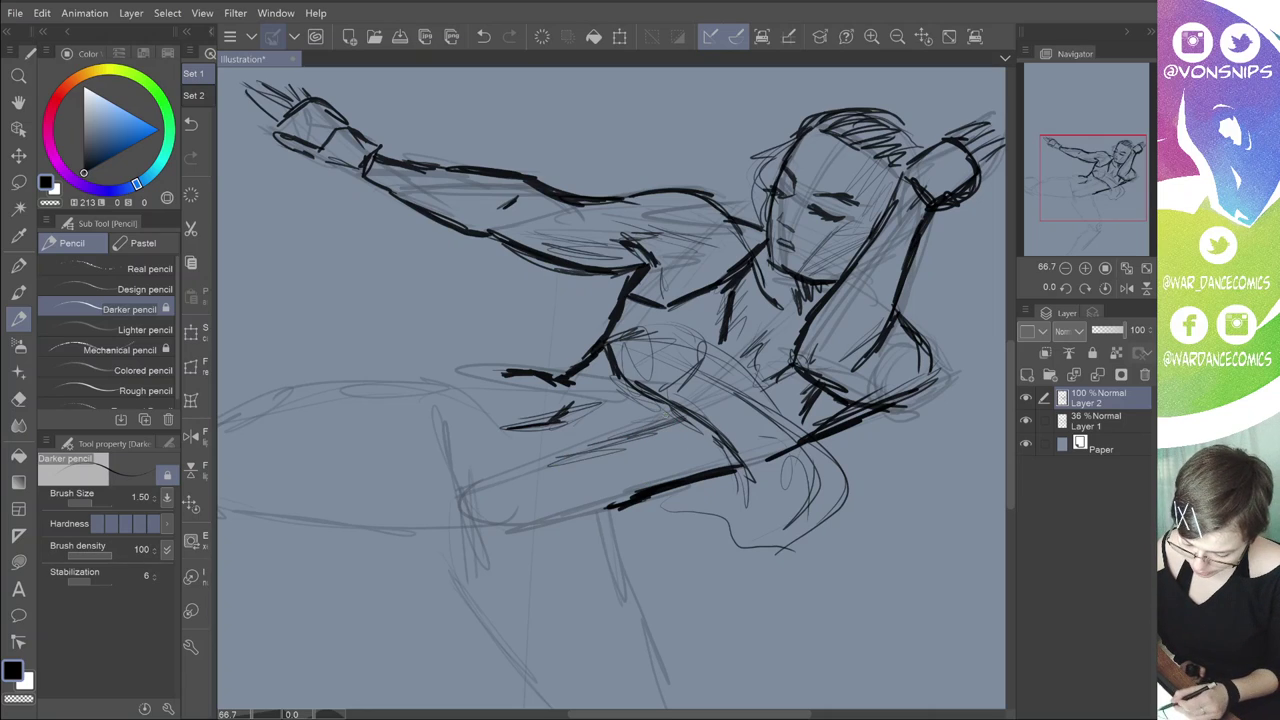
left_click_drag(666, 414, 550, 478)
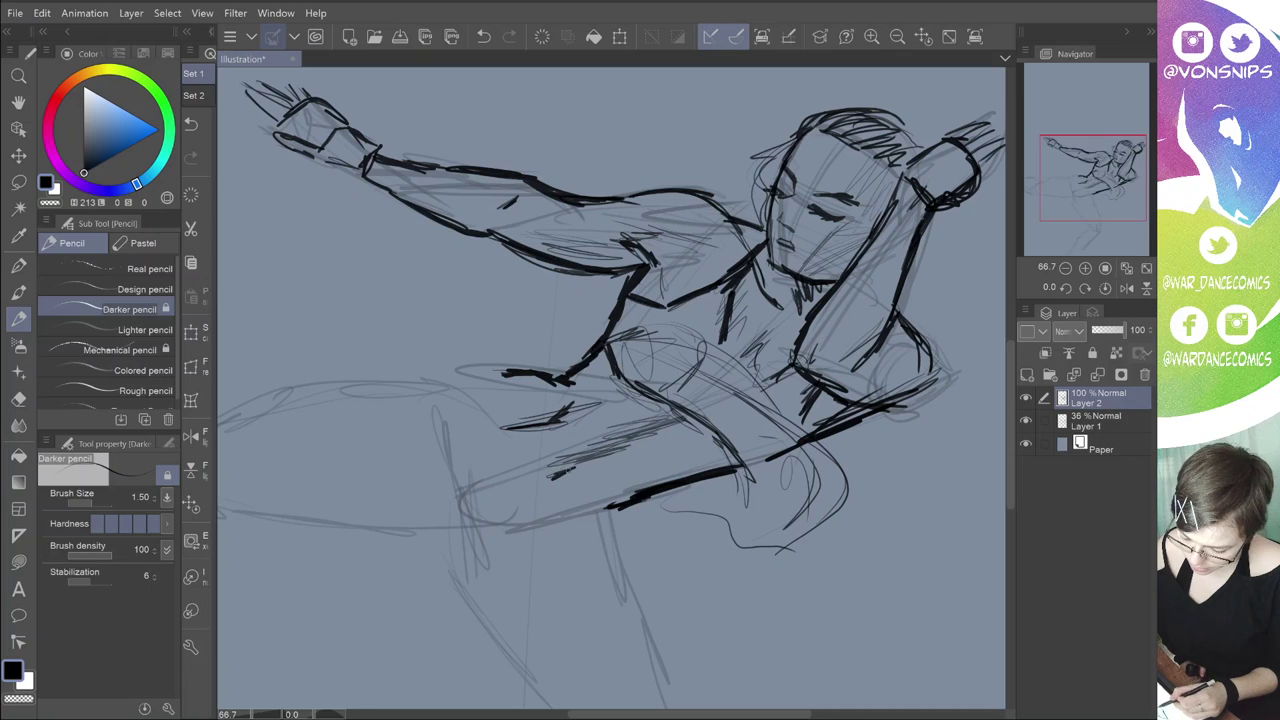
left_click_drag(556, 478, 584, 460)
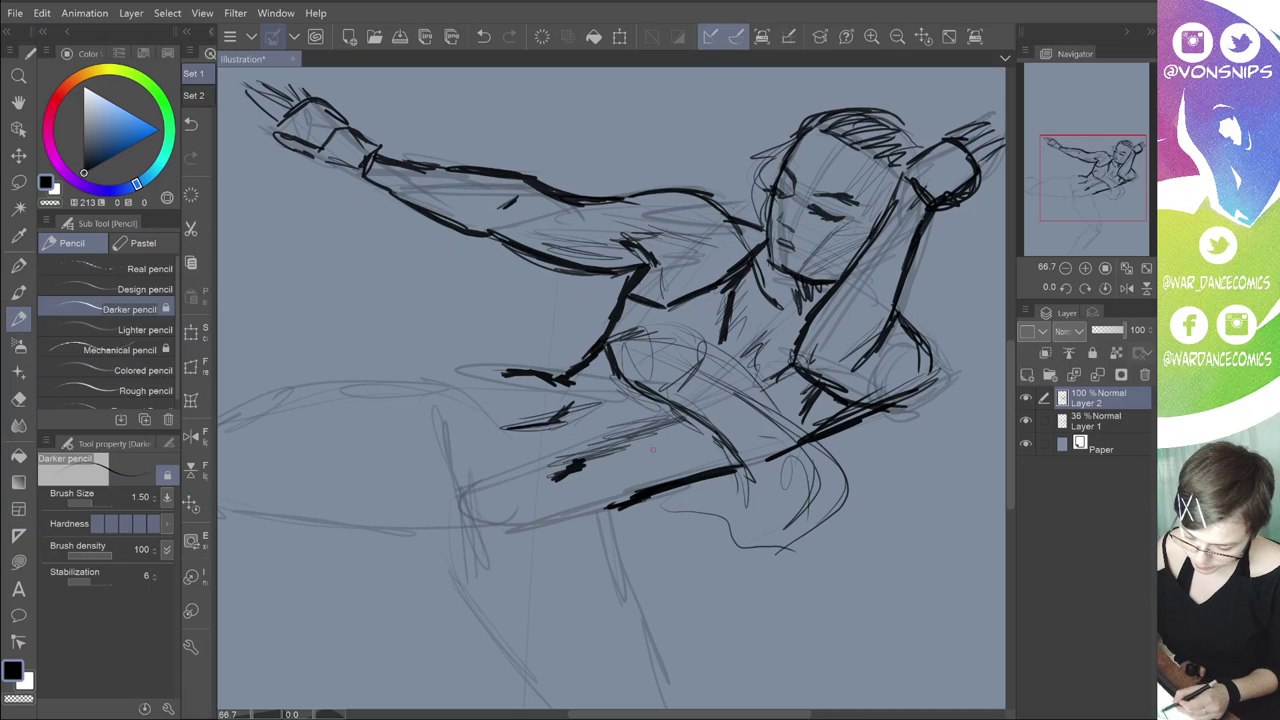
left_click_drag(652, 452, 578, 484)
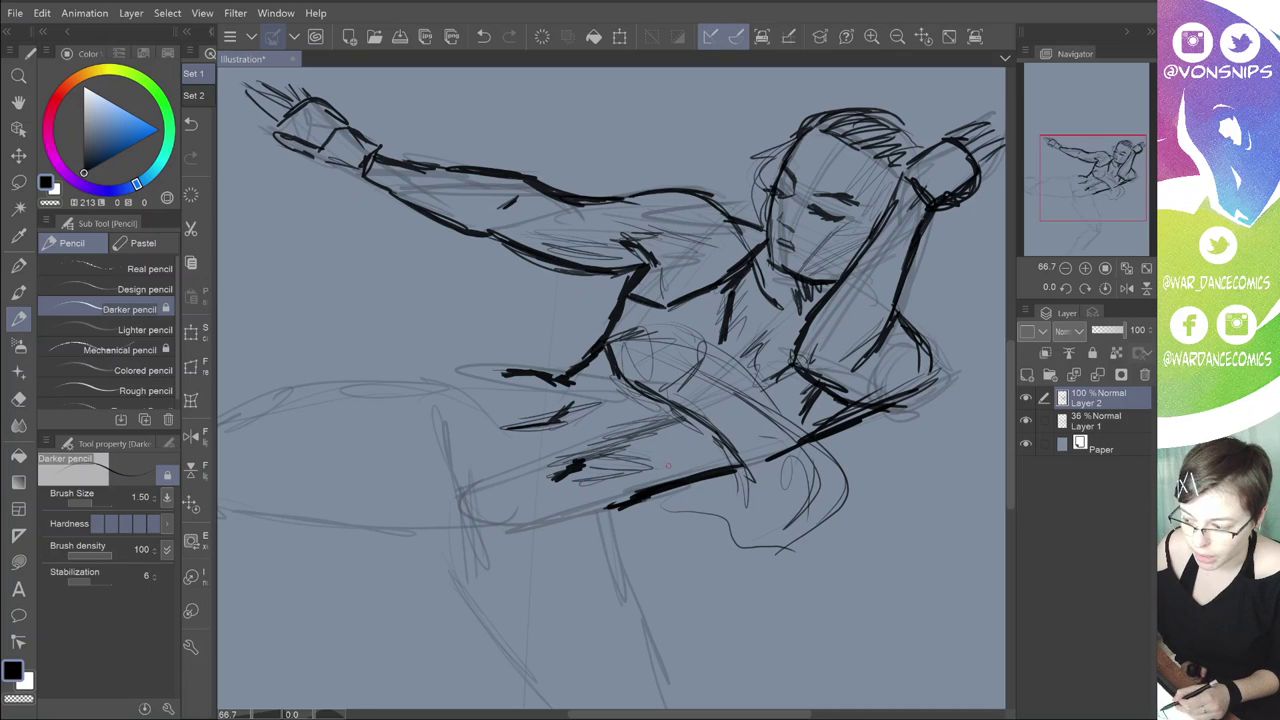
left_click_drag(704, 432, 660, 470)
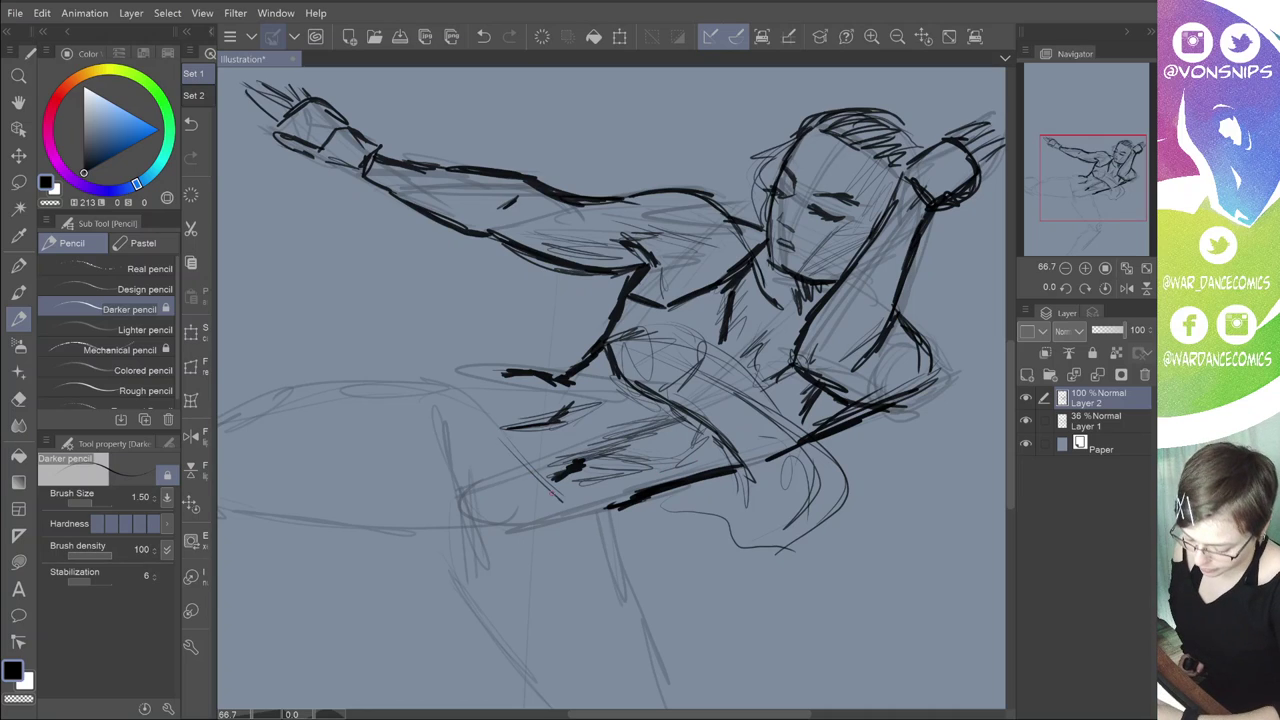
Step: Draw the curved waistline joining the belly's underside to the back, and extend the upper contour over the hip
left_click_drag(502, 447, 560, 492)
left_click_drag(528, 476, 604, 512)
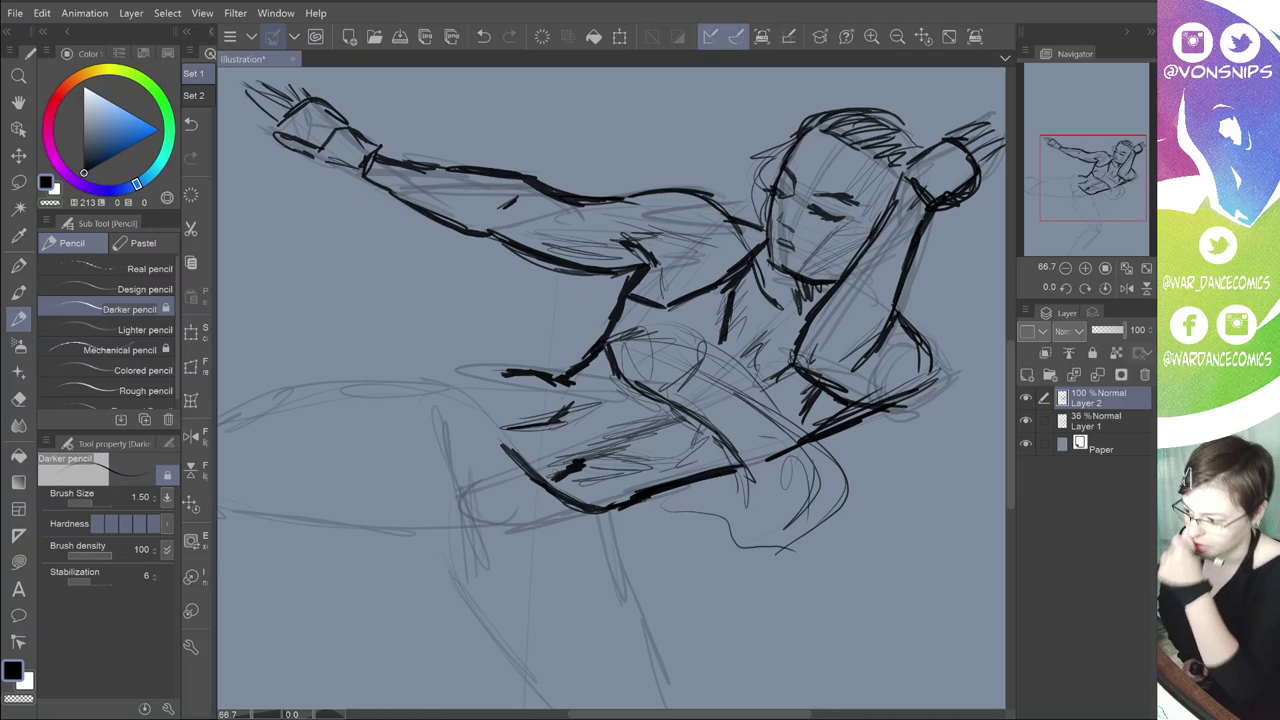
left_click_drag(500, 378, 525, 468)
left_click_drag(525, 468, 520, 458)
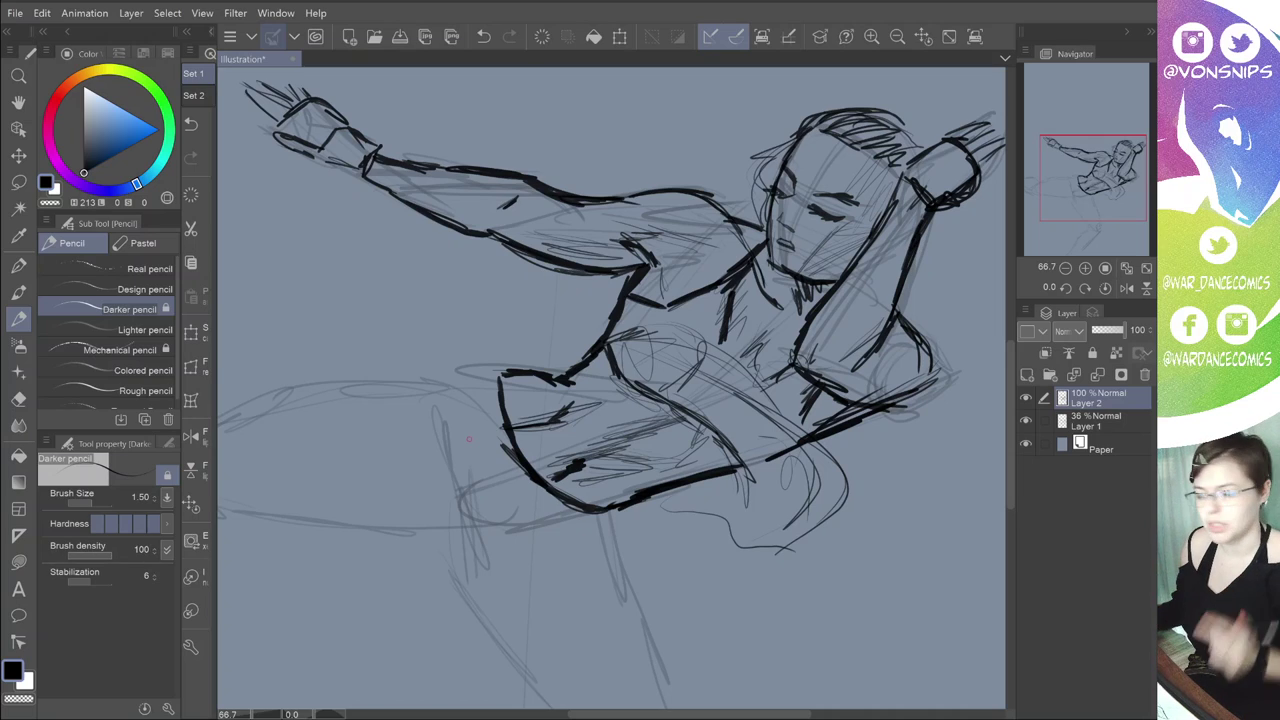
left_click_drag(500, 384, 503, 373)
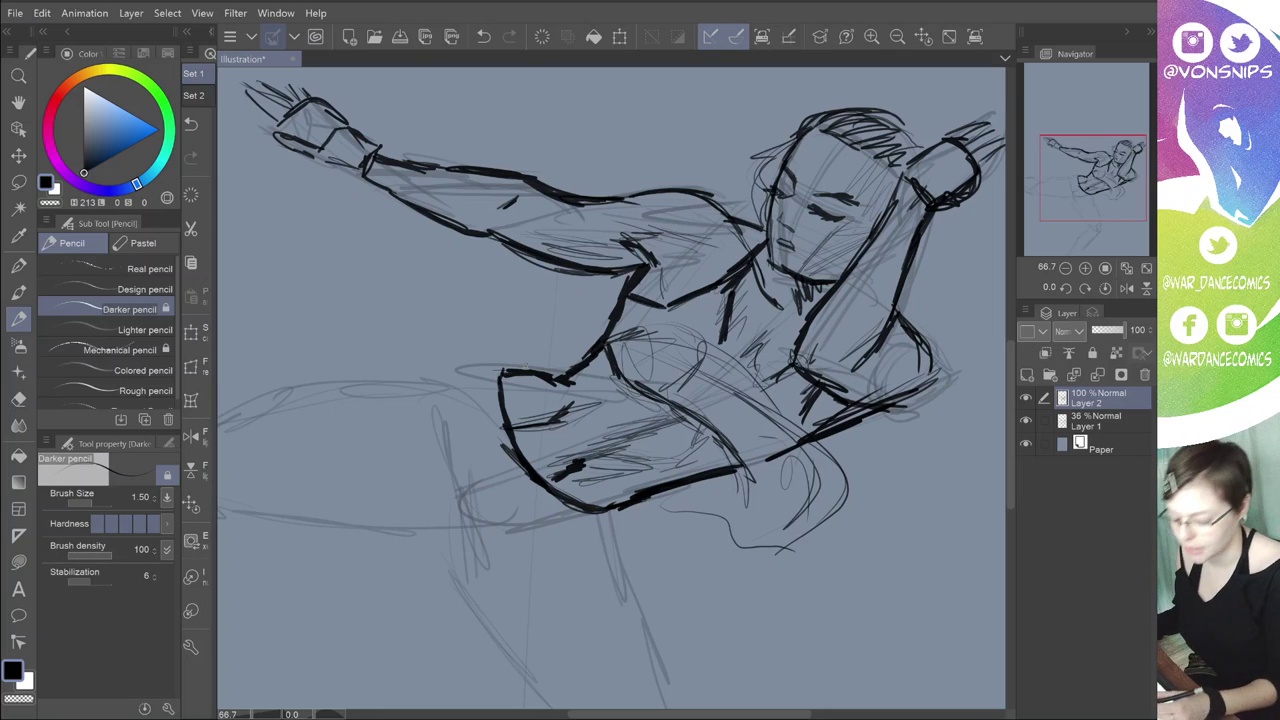
left_click_drag(499, 370, 380, 380)
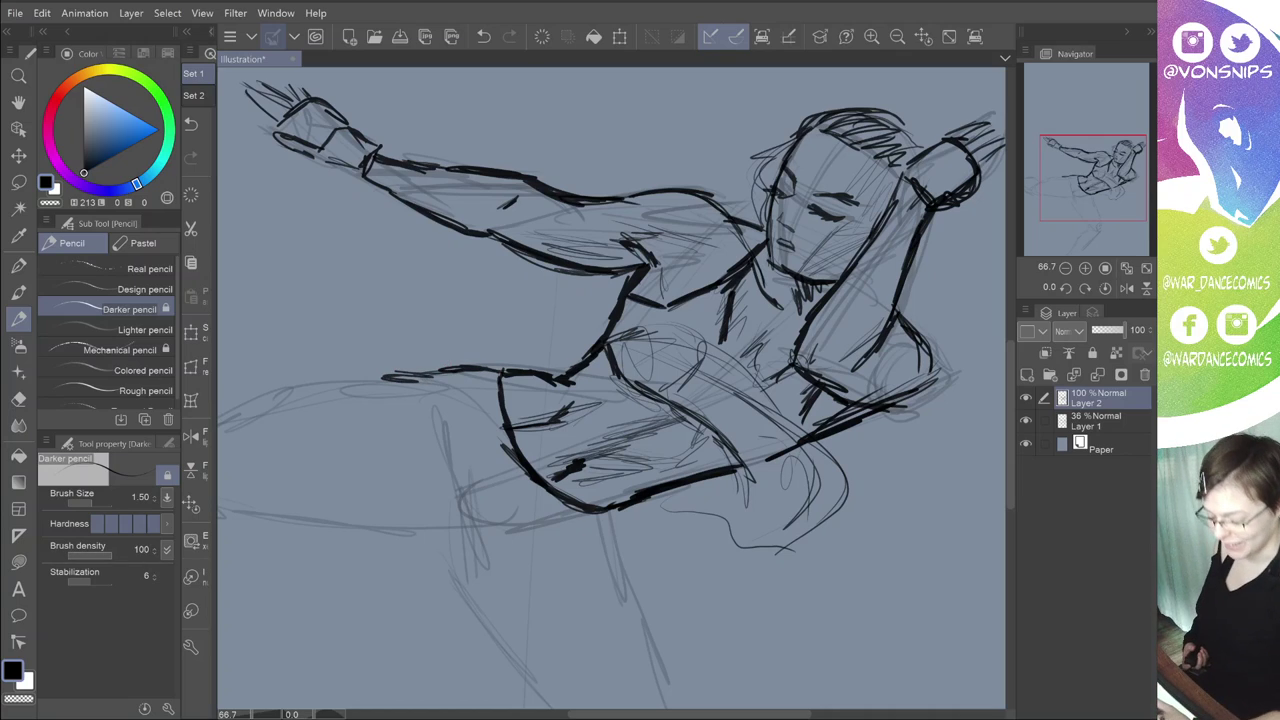
Step: Hatch the hip below the waistline with thin strokes and outline the shorts' hem on the standing leg with dark lines
mouse_move(455, 414)
left_mouse_down()
mouse_move(492, 502)
mouse_move(491, 489)
mouse_move(514, 518)
mouse_move(498, 462)
mouse_move(518, 494)
left_mouse_up()
mouse_move(506, 454)
left_mouse_down()
mouse_move(586, 540)
mouse_move(618, 520)
mouse_move(596, 508)
left_mouse_up()
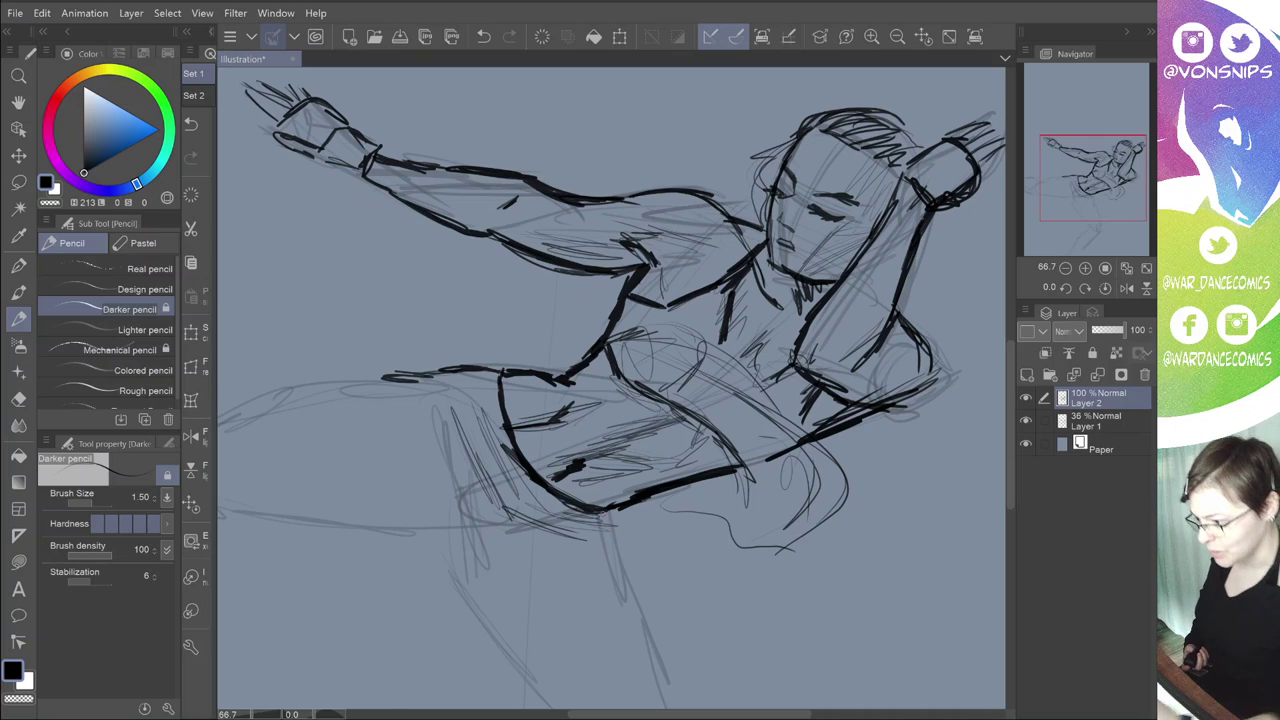
mouse_move(614, 514)
left_mouse_down()
mouse_move(580, 532)
mouse_move(592, 325)
left_mouse_up()
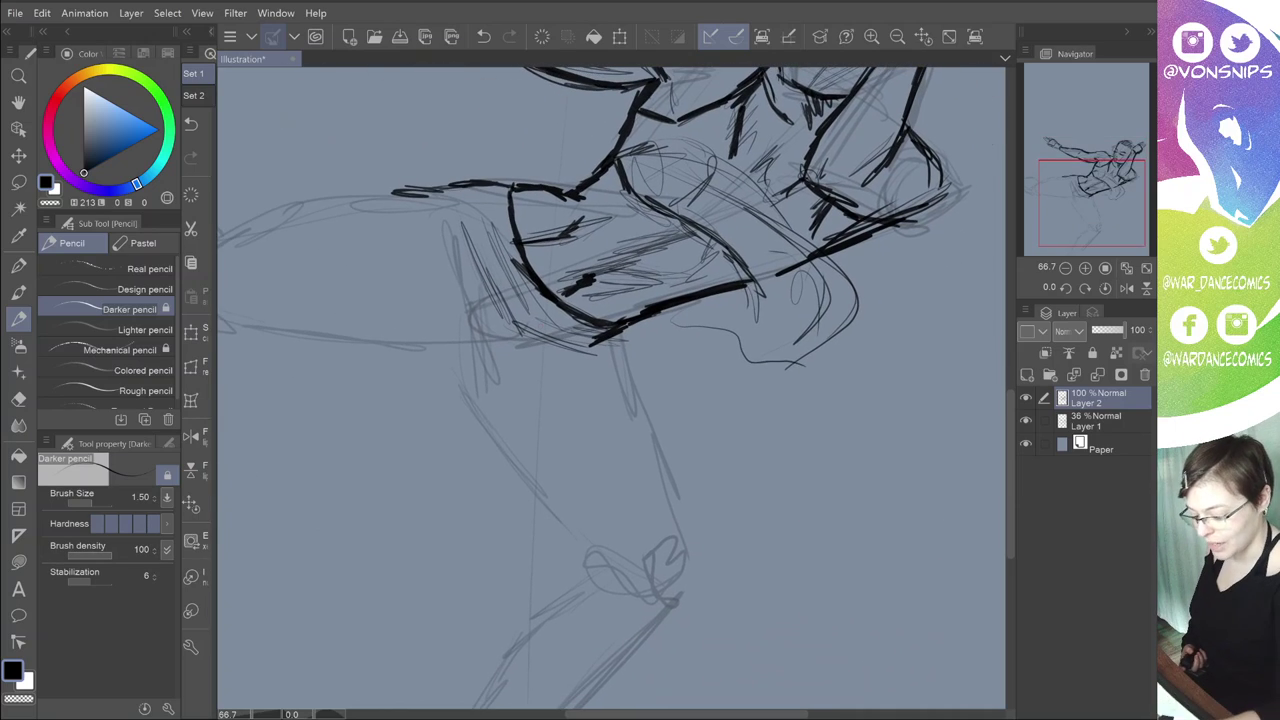
left_click_drag(590, 346, 617, 376)
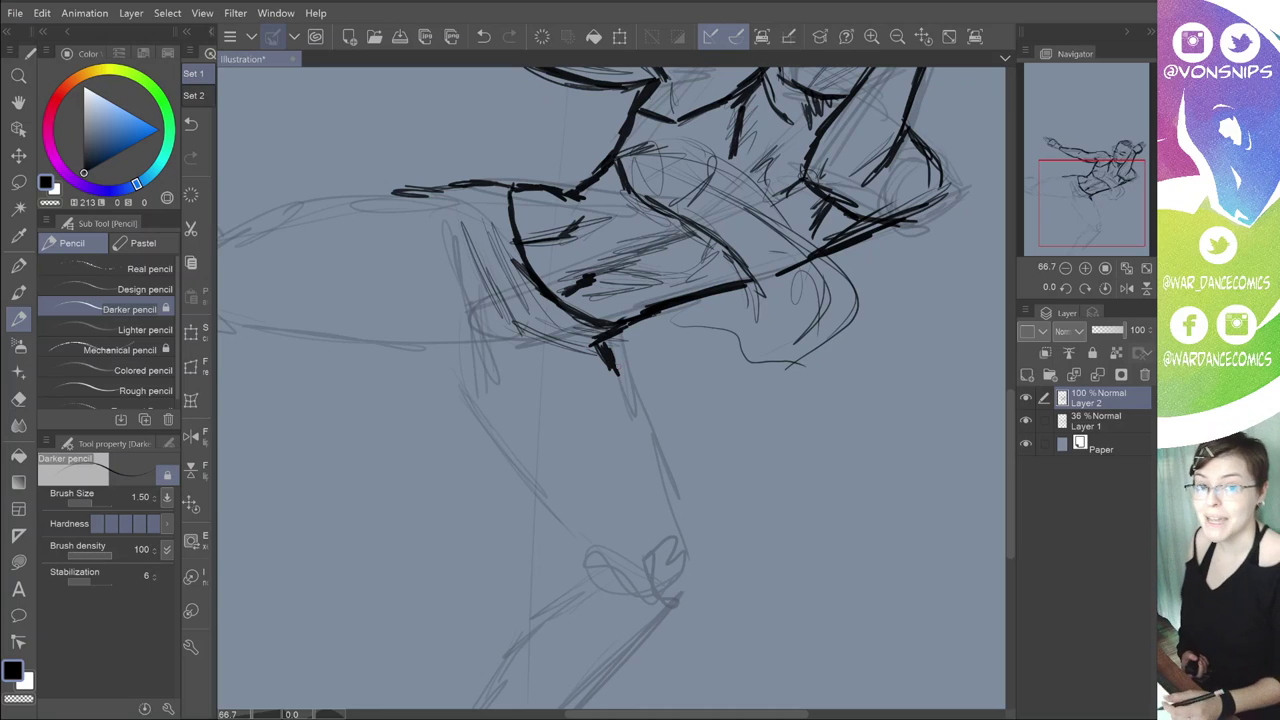
mouse_move(612, 372)
left_mouse_down()
mouse_move(476, 384)
mouse_move(466, 366)
mouse_move(494, 360)
mouse_move(462, 396)
left_mouse_up()
left_click_drag(458, 348, 464, 382)
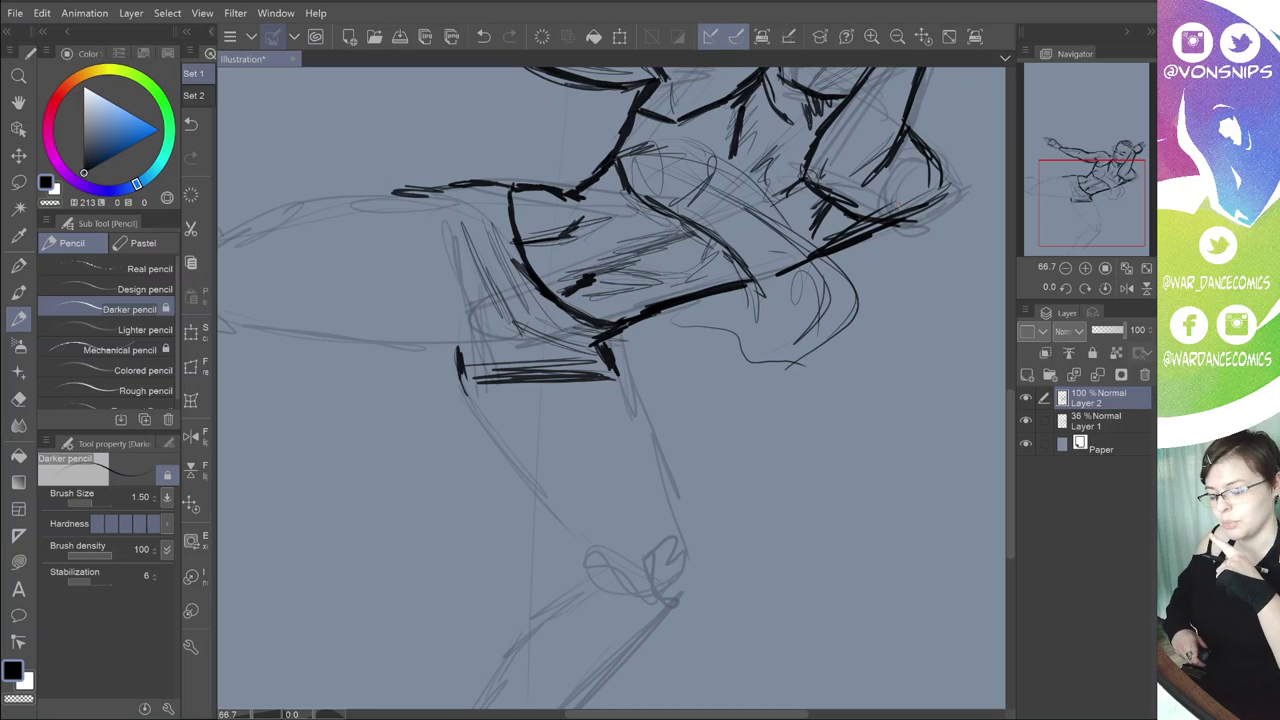
left_click_drag(458, 366, 498, 382)
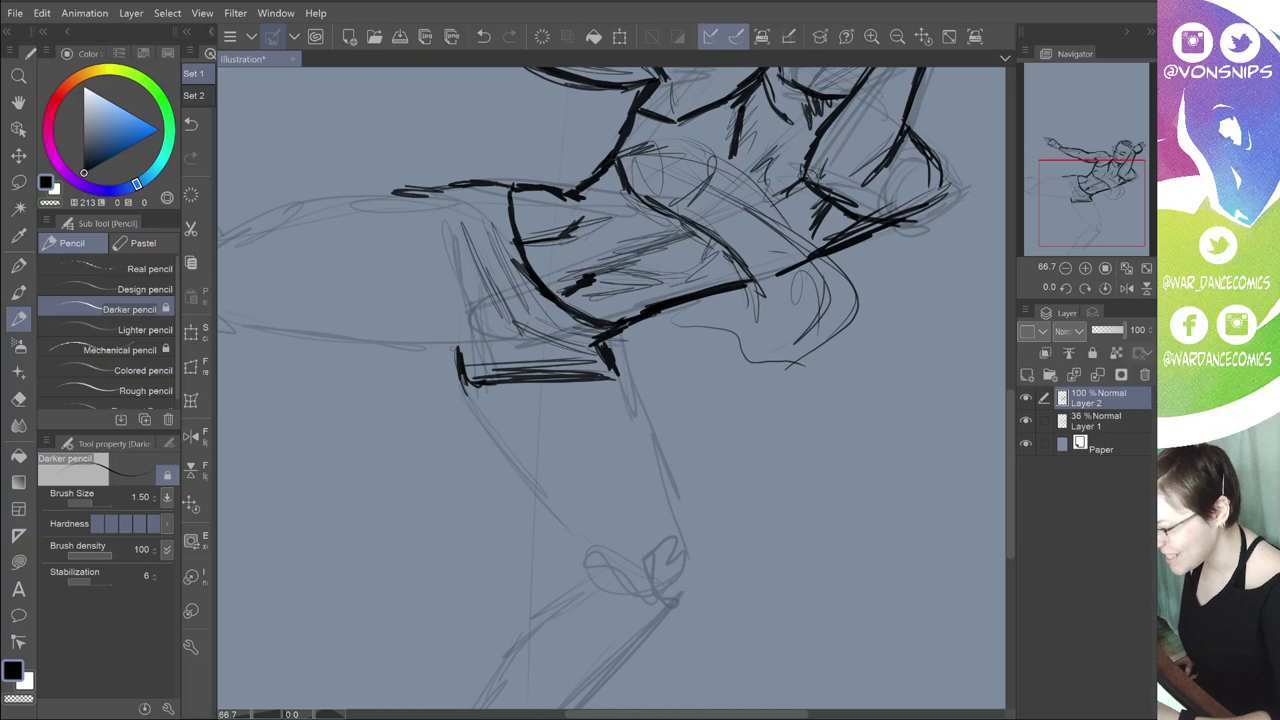
Step: Hatch the seat of the shorts above the hem with thin, near-vertical strokes
mouse_move(443, 305)
left_mouse_down()
mouse_move(469, 362)
mouse_move(469, 335)
left_mouse_up()
left_click_drag(457, 253, 467, 303)
mouse_move(472, 214)
left_mouse_down()
mouse_move(456, 330)
mouse_move(465, 300)
left_mouse_up()
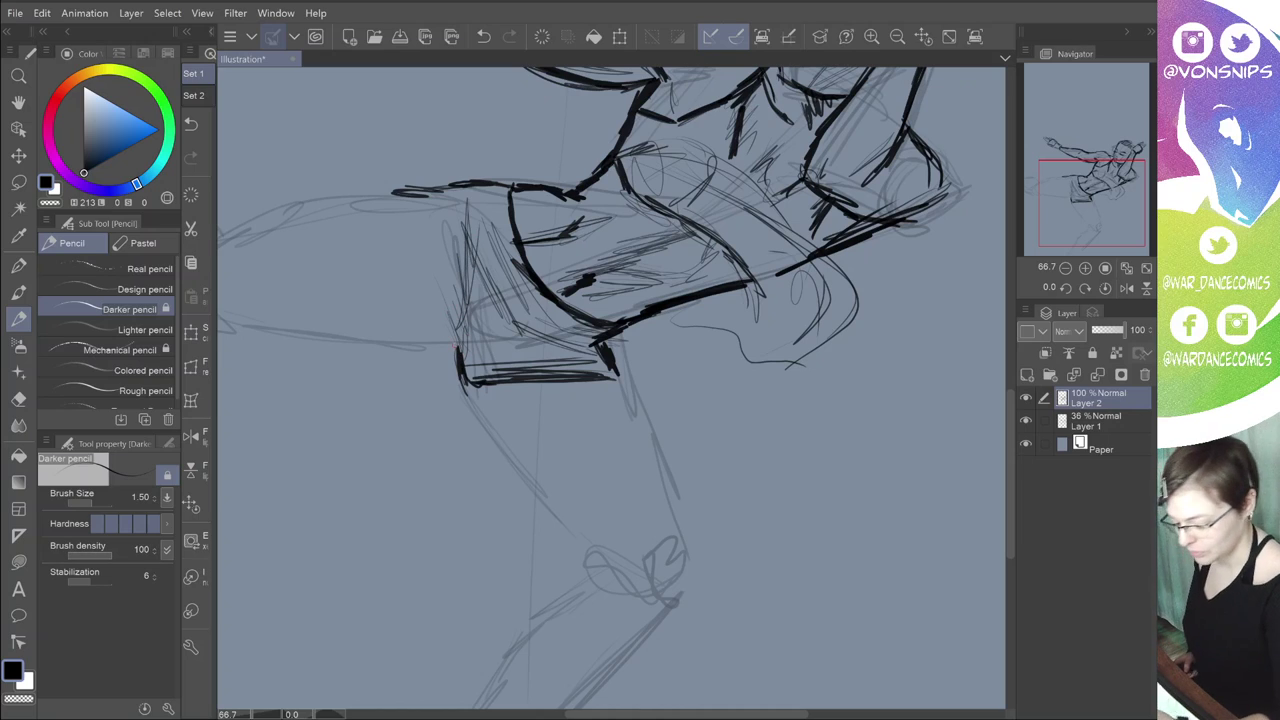
Step: Outline the underside of the raised thigh with a thick dark line and hatch thin strokes just above it
left_click_drag(456, 346, 746, 366)
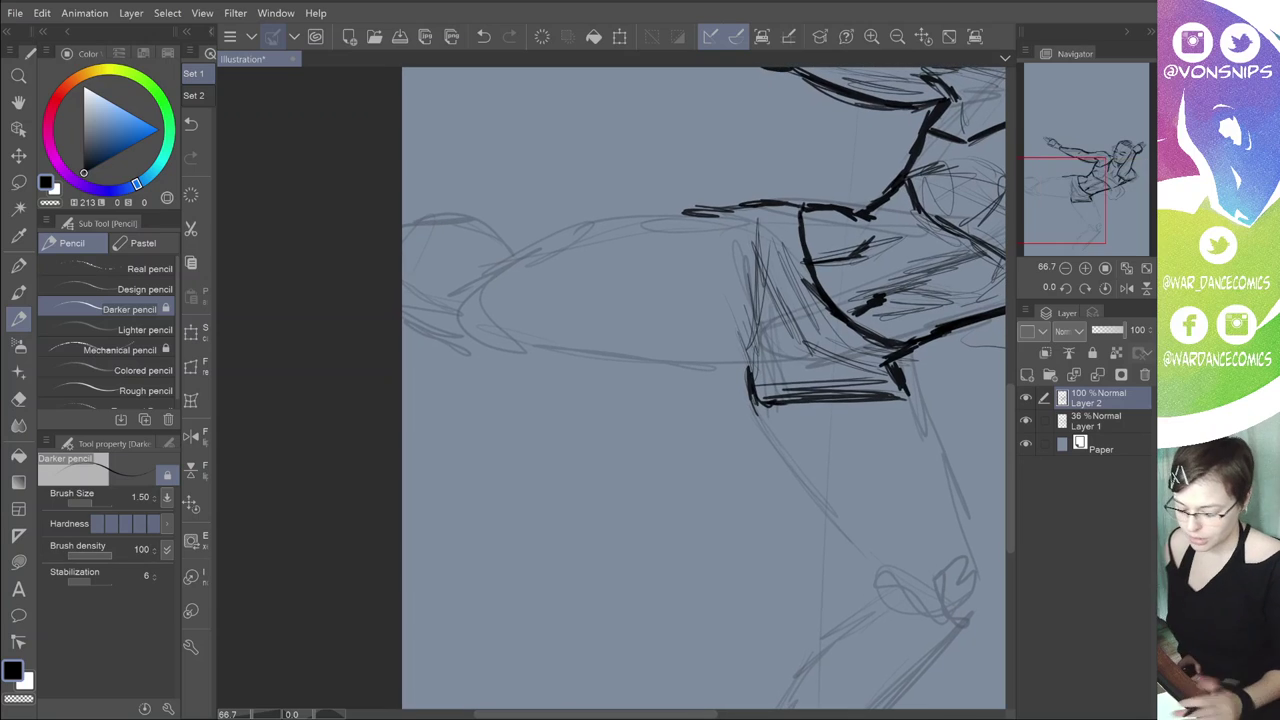
left_click_drag(726, 302, 556, 314)
mouse_move(480, 328)
left_mouse_down()
mouse_move(730, 308)
mouse_move(556, 309)
left_mouse_up()
left_click_drag(652, 298, 544, 314)
mouse_move(678, 340)
left_mouse_down()
mouse_move(506, 342)
mouse_move(616, 342)
left_mouse_up()
left_click_drag(662, 345, 570, 332)
mouse_move(742, 350)
left_mouse_down()
mouse_move(572, 336)
mouse_move(612, 344)
mouse_move(592, 344)
left_mouse_up()
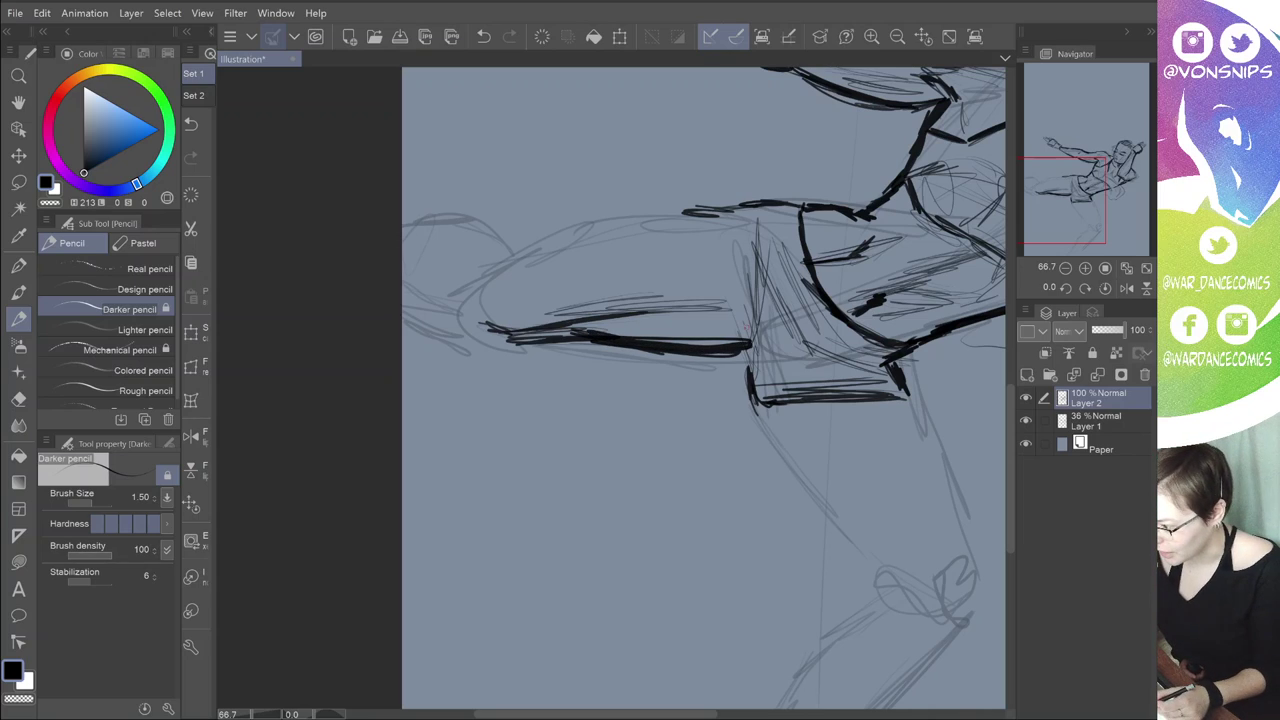
Step: Darken the raised thigh's upper contour and draw the curved shorts hem across the thigh
left_click_drag(634, 231, 548, 249)
left_click_drag(692, 222, 528, 254)
left_click_drag(728, 212, 534, 252)
left_click_drag(686, 223, 570, 244)
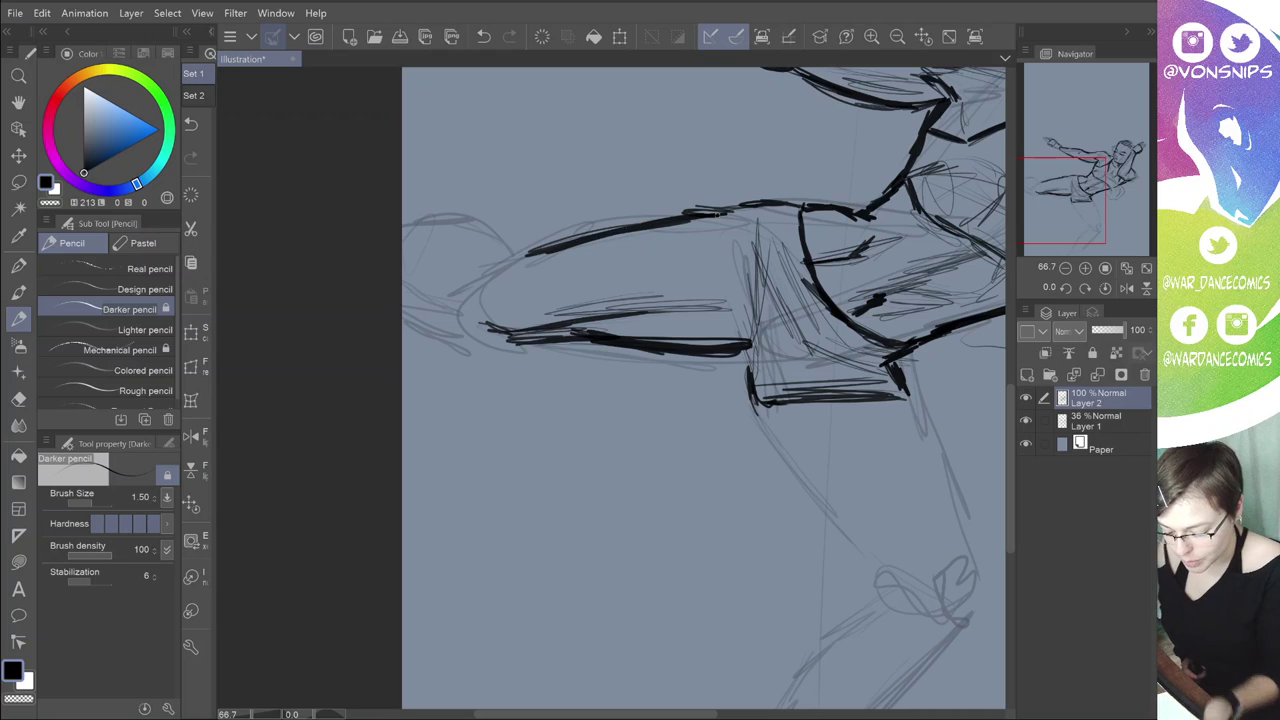
mouse_move(698, 222)
left_mouse_down()
mouse_move(714, 360)
mouse_move(716, 336)
left_mouse_up()
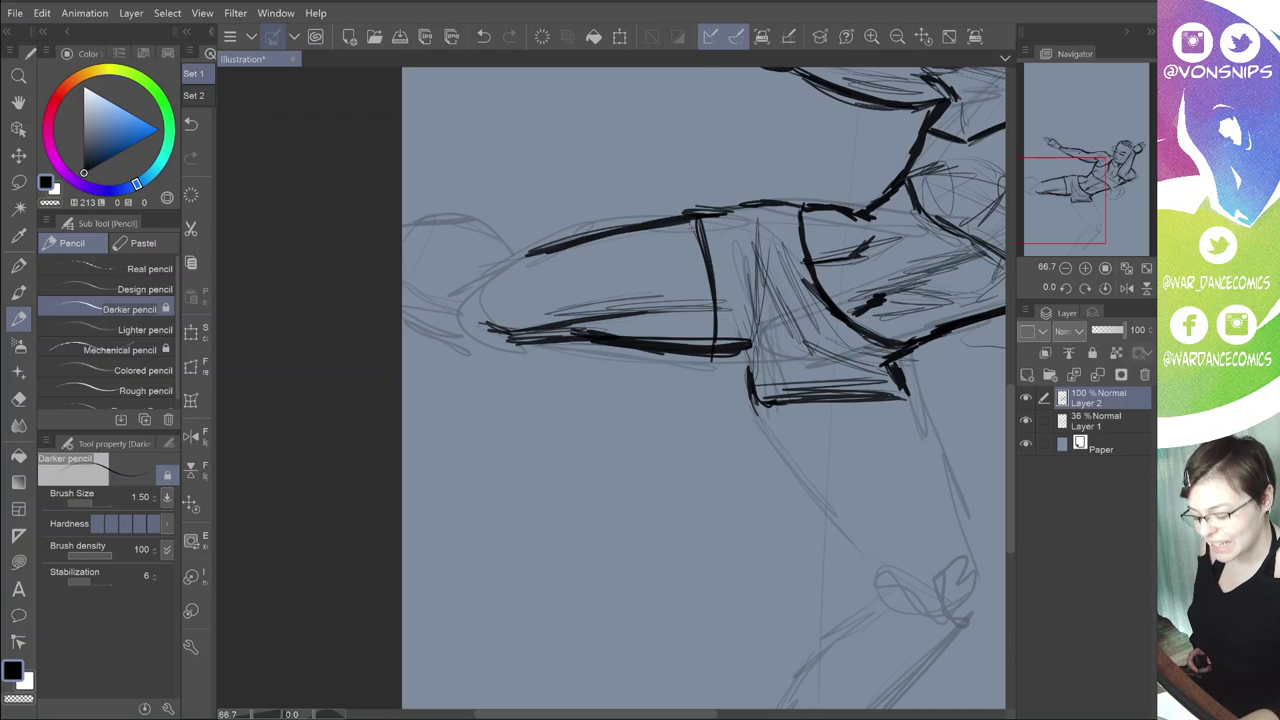
left_click_drag(692, 224, 705, 256)
Step: Draw the standing thigh's back contour as a thick dark curve from the shorts hem down to behind the knee
left_click_drag(760, 450, 521, 328)
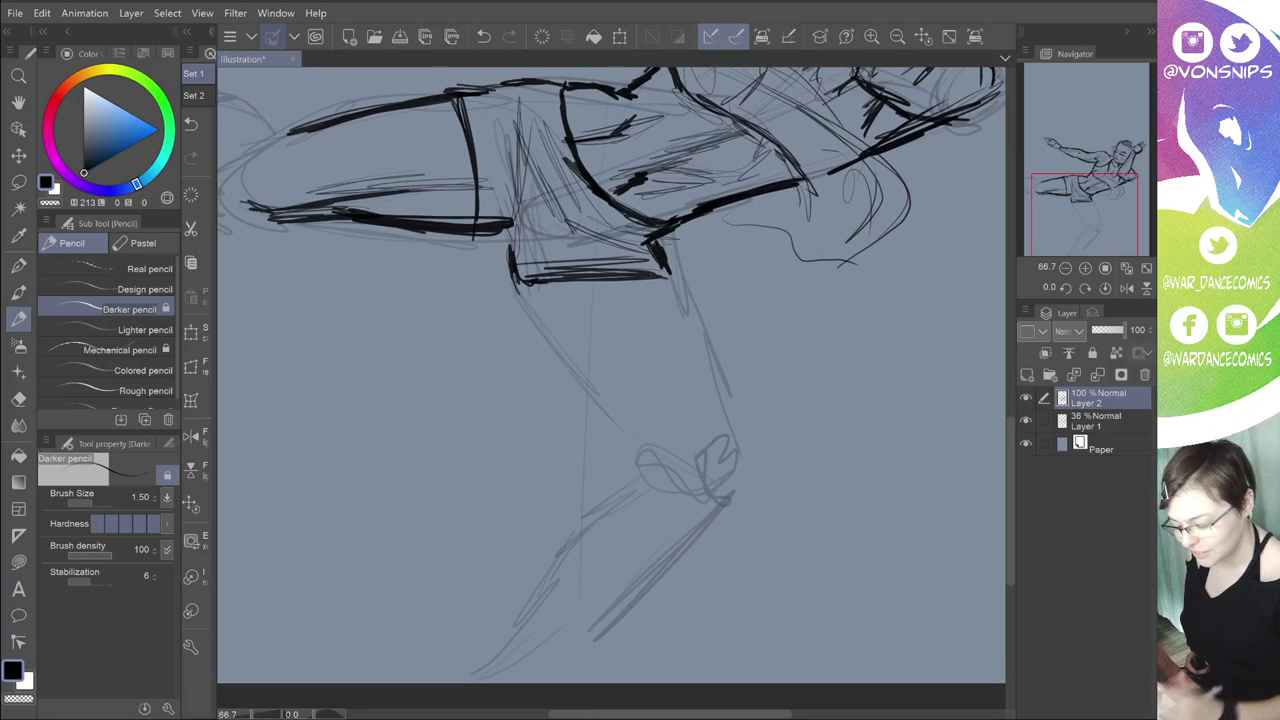
left_click_drag(512, 238, 546, 258)
mouse_move(518, 216)
left_mouse_down()
mouse_move(540, 256)
mouse_move(558, 362)
left_mouse_up()
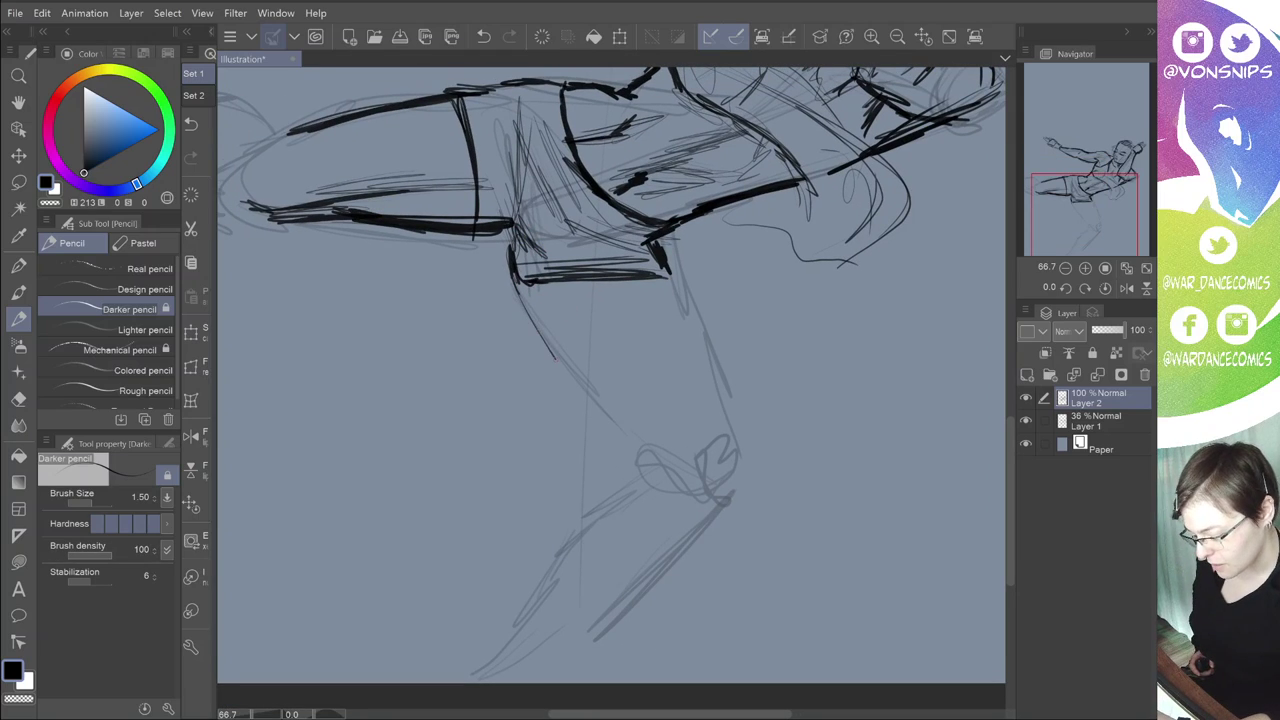
mouse_move(516, 282)
left_mouse_down()
mouse_move(580, 382)
mouse_move(570, 366)
left_mouse_up()
mouse_move(532, 308)
left_mouse_down()
mouse_move(579, 388)
mouse_move(640, 452)
left_mouse_up()
mouse_move(574, 388)
left_mouse_down()
mouse_move(646, 456)
mouse_move(552, 332)
left_mouse_up()
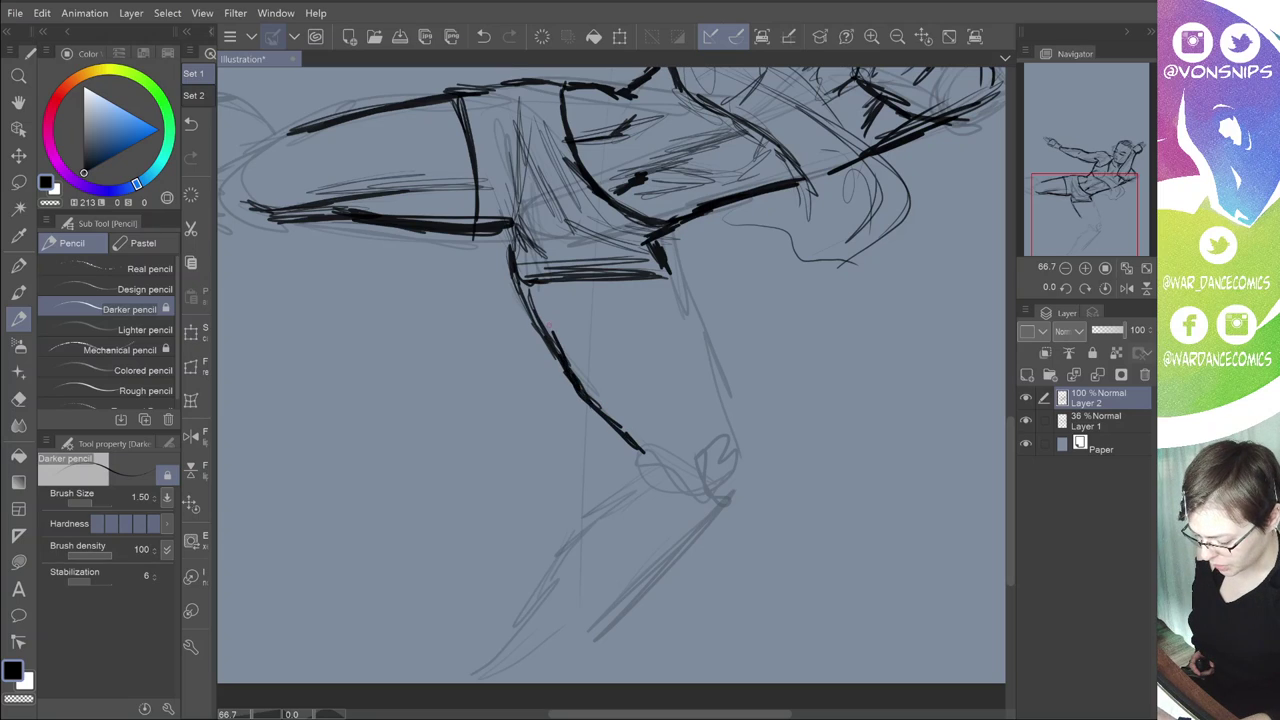
left_click_drag(518, 276, 556, 350)
left_click_drag(510, 250, 546, 340)
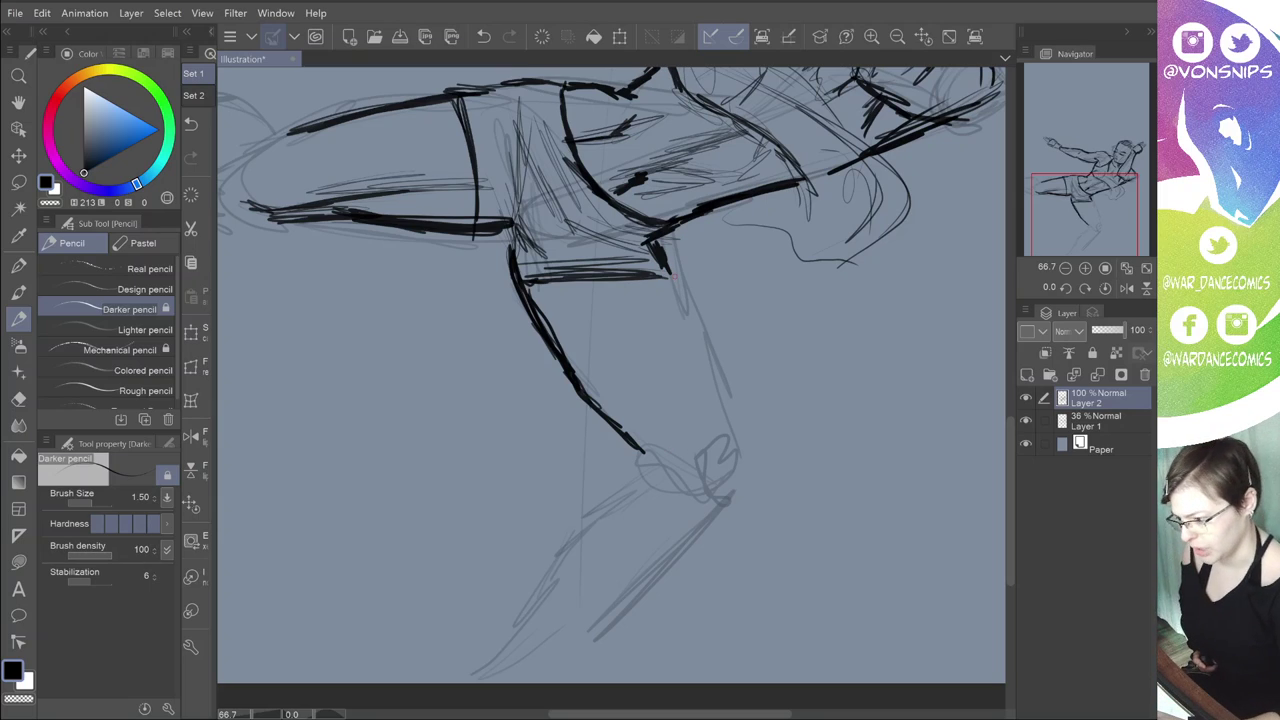
Step: Draw the standing thigh's front contour from the shorts to the knee with dark strokes, redoing the first attempt
left_click_drag(660, 266, 720, 510)
key("ctrl+z")
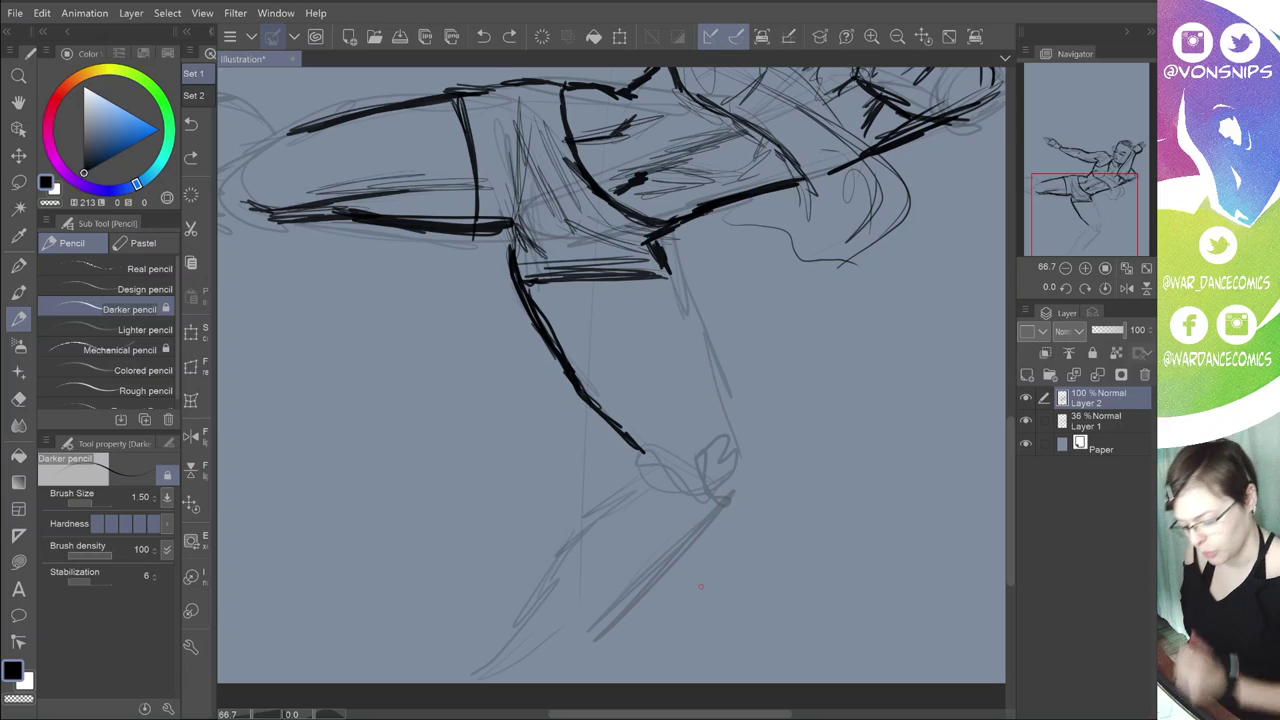
left_click(660, 256)
mouse_move(662, 262)
left_mouse_down()
mouse_move(732, 452)
mouse_move(721, 429)
left_mouse_up()
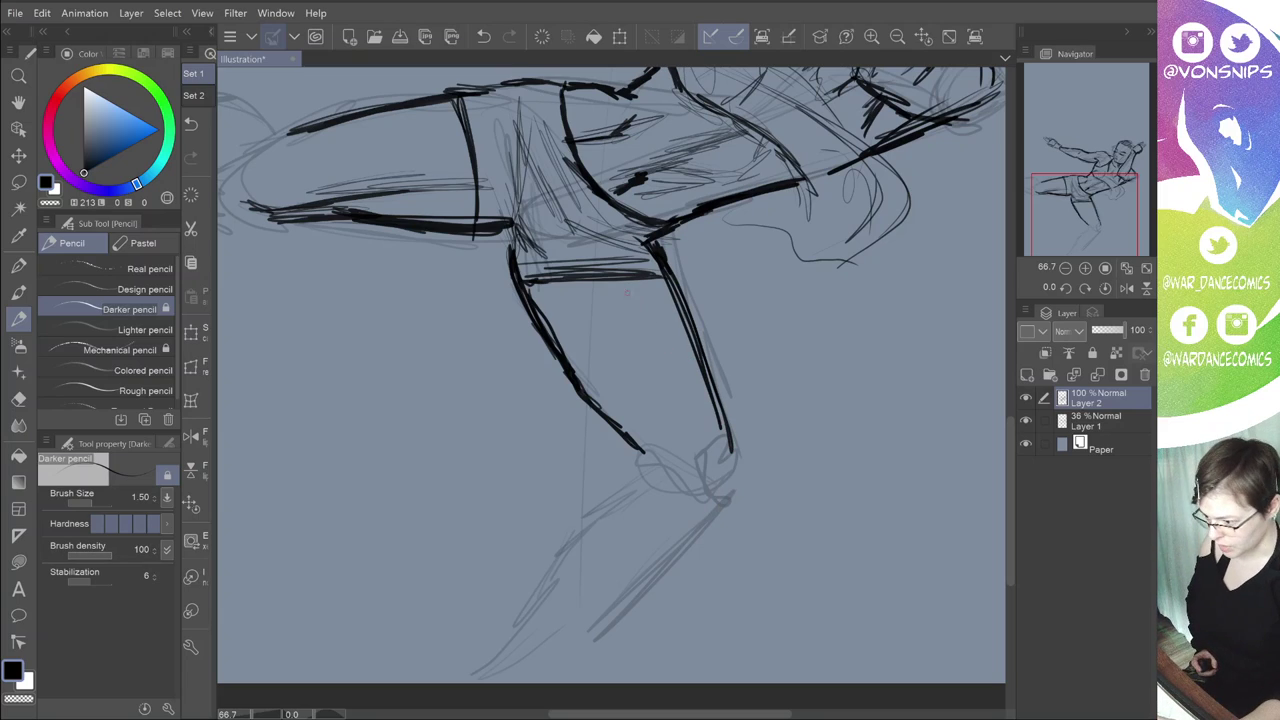
Step: Add thin muscle strokes inside the standing thigh, then darken the kneecap and draw the thick shin line below it
mouse_move(603, 296)
left_mouse_down()
mouse_move(592, 314)
mouse_move(603, 300)
mouse_move(659, 448)
mouse_move(713, 461)
mouse_move(704, 470)
mouse_move(722, 464)
left_mouse_up()
mouse_move(692, 504)
left_mouse_down()
mouse_move(736, 464)
mouse_move(732, 446)
mouse_move(732, 470)
mouse_move(700, 506)
mouse_move(712, 496)
mouse_move(582, 636)
mouse_move(608, 604)
left_mouse_up()
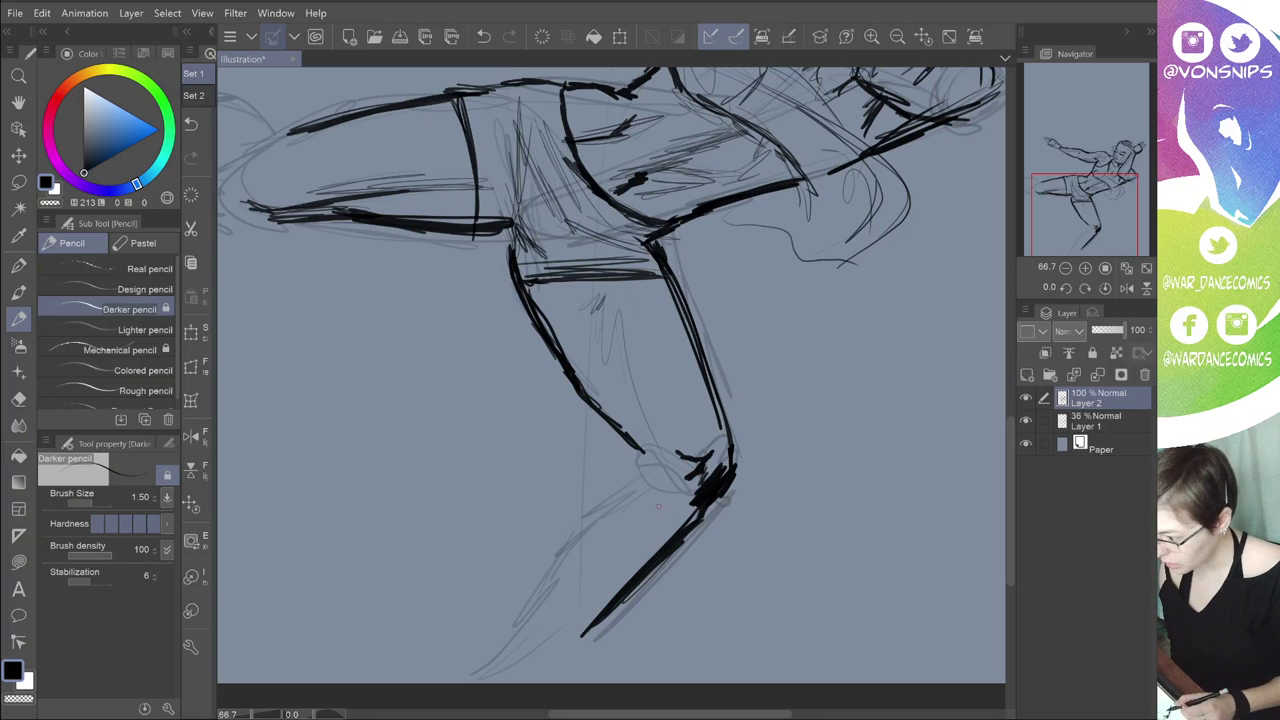
Step: Draw the standing leg's calf contour with thick strokes from behind the knee toward the ankle
mouse_move(588, 537)
left_mouse_down()
mouse_move(636, 526)
mouse_move(562, 581)
mouse_move(632, 495)
mouse_move(551, 552)
left_mouse_up()
left_click_drag(579, 504, 532, 607)
left_click_drag(598, 494, 555, 559)
mouse_move(648, 464)
left_mouse_down()
mouse_move(584, 514)
mouse_move(641, 479)
mouse_move(579, 523)
mouse_move(530, 612)
left_mouse_up()
left_click_drag(574, 540, 524, 622)
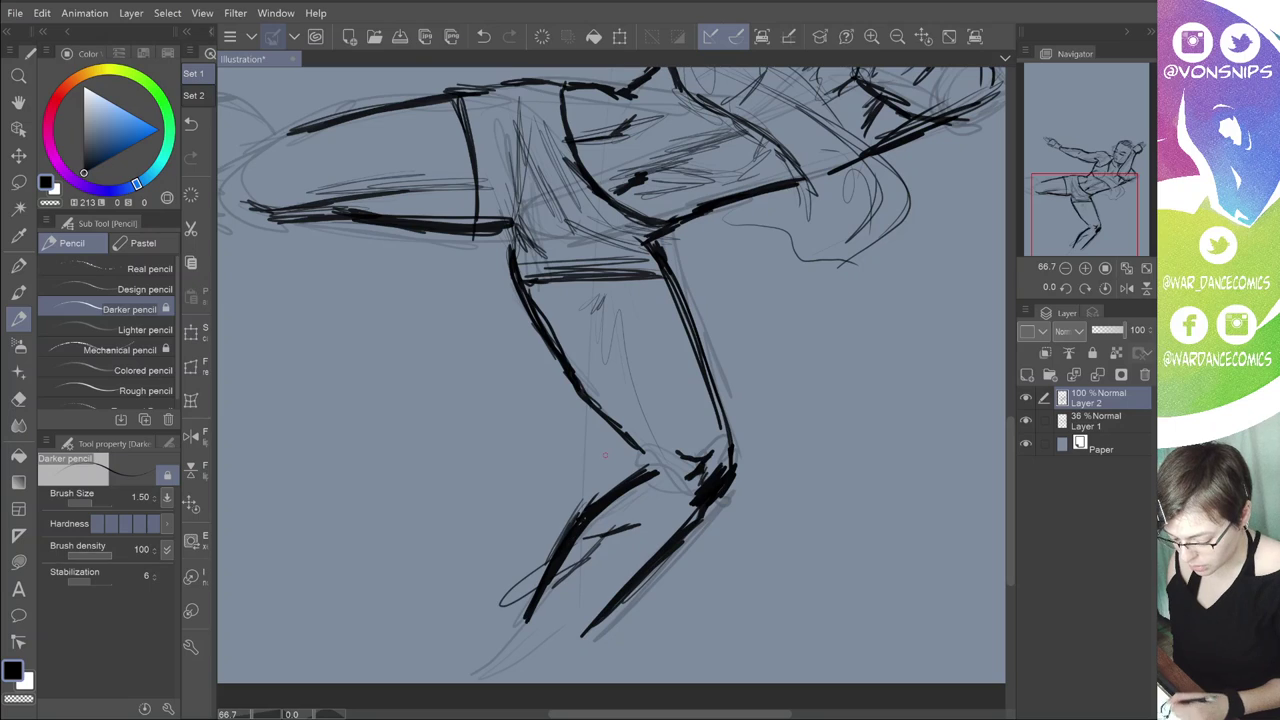
Step: Undo the latest strokes on the lower part of the standing leg's calf
key("ctrl+z")
key("ctrl+z")
key("ctrl+z")
key("ctrl+z")
key("ctrl+z")
key("ctrl+z")
key("ctrl+z")
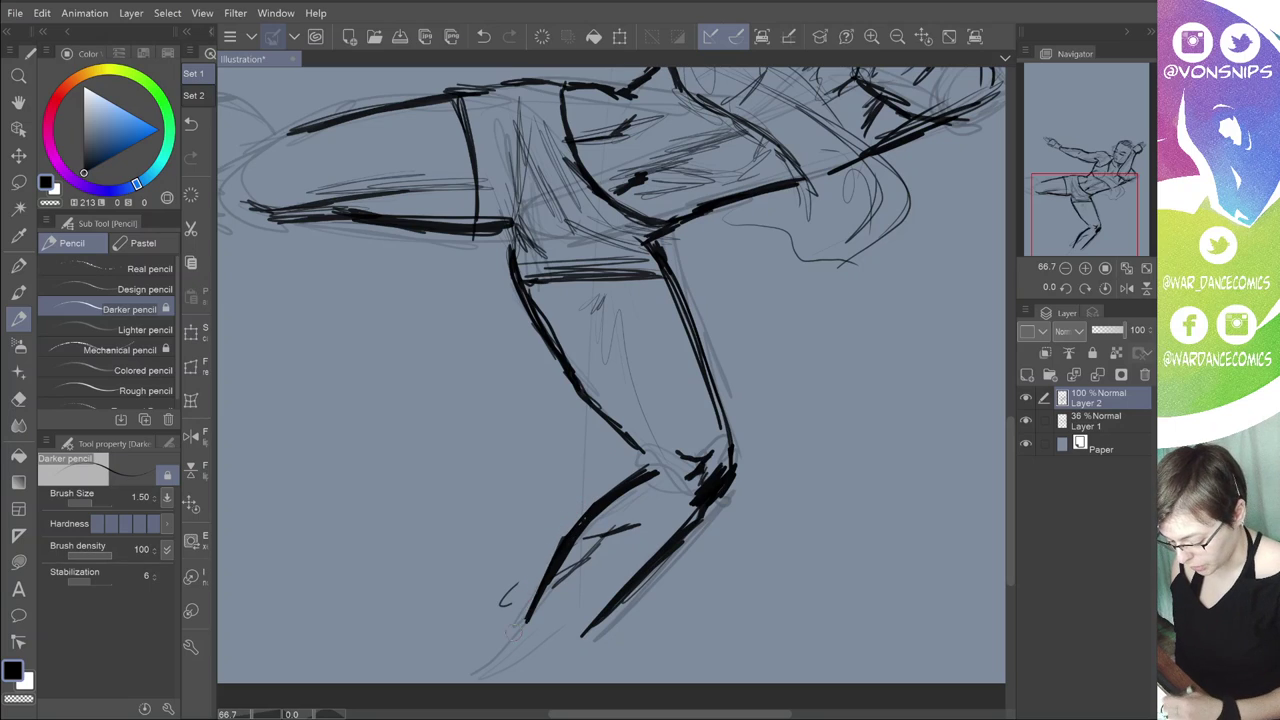
key("ctrl+z")
key("ctrl+z")
key("ctrl+z")
key("ctrl+z")
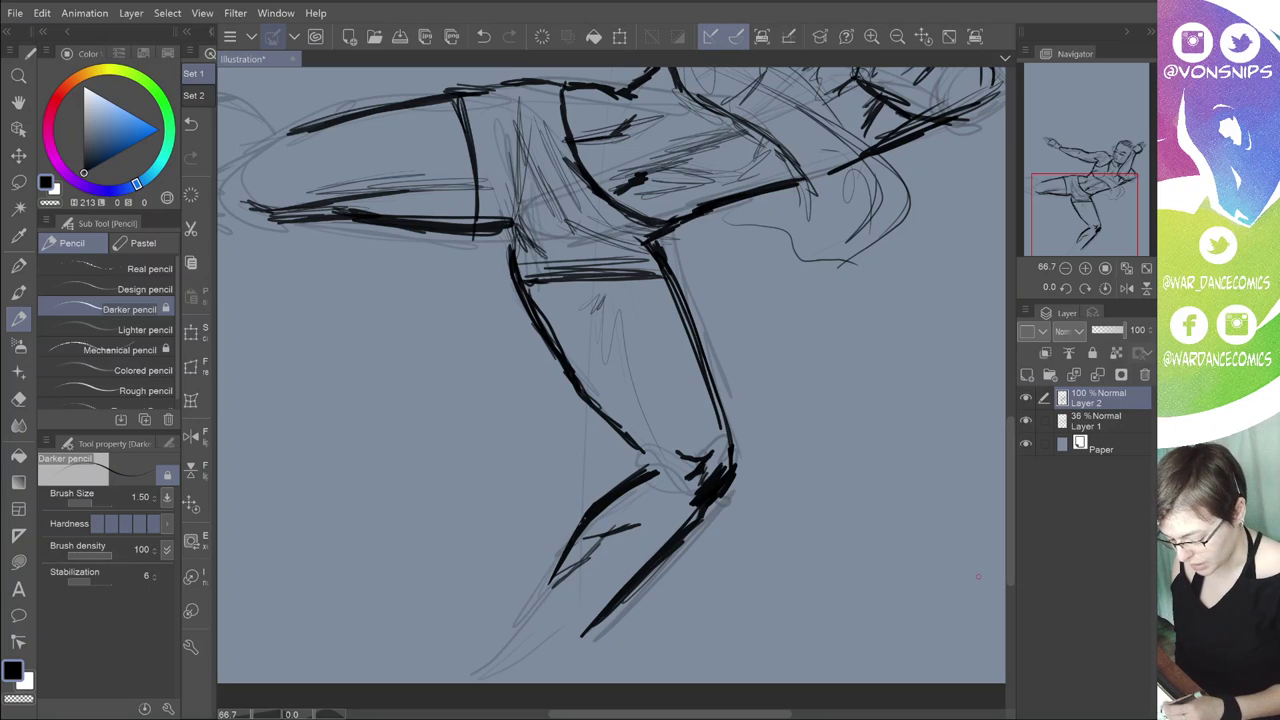
key("ctrl+z")
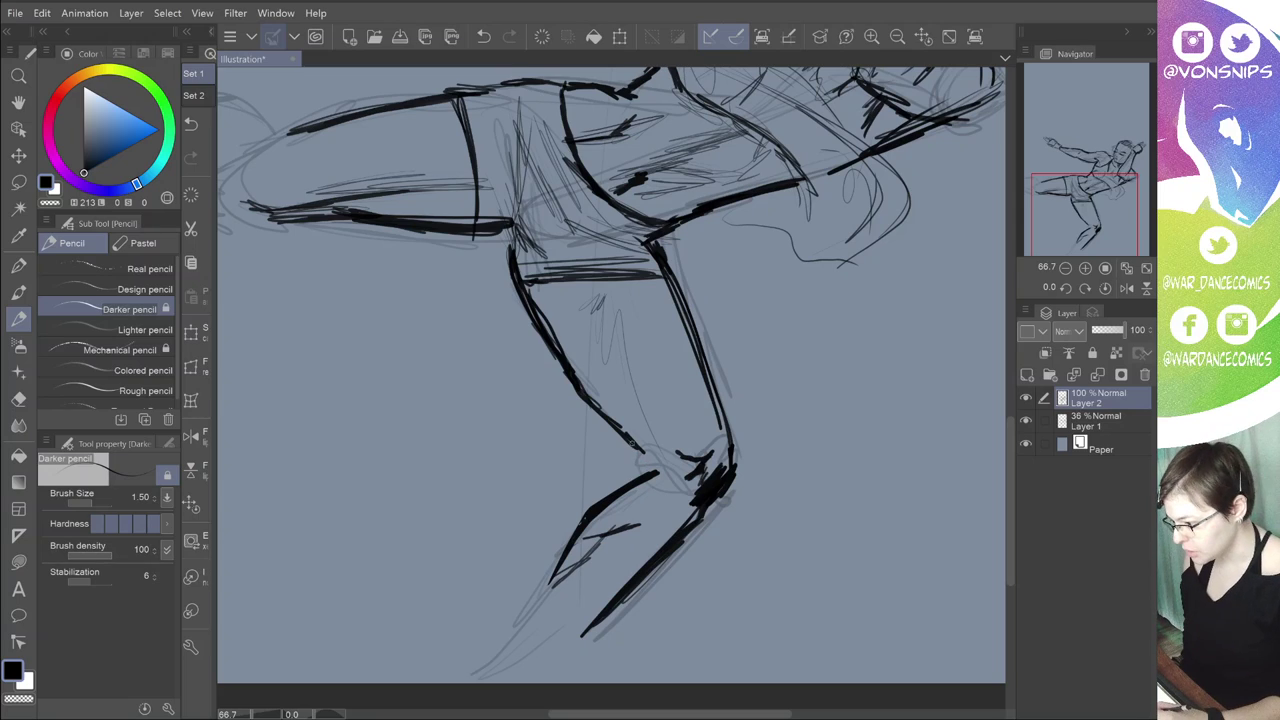
Step: Join the thigh and calf lines behind the knee and extend the shin toward the ankle, undoing its surplus thick strokes
mouse_move(633, 446)
left_mouse_down()
mouse_move(657, 468)
mouse_move(649, 478)
left_mouse_up()
scroll(648, 410, "down", 3)
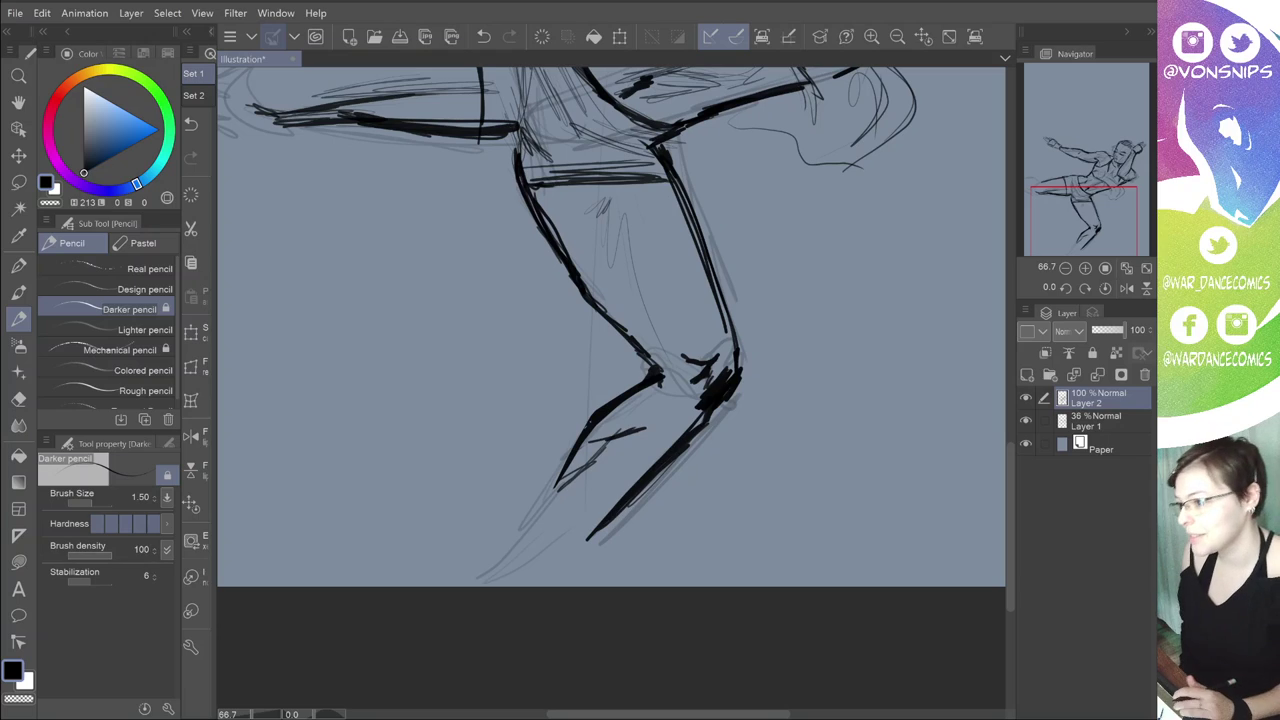
left_click_drag(640, 400, 629, 318)
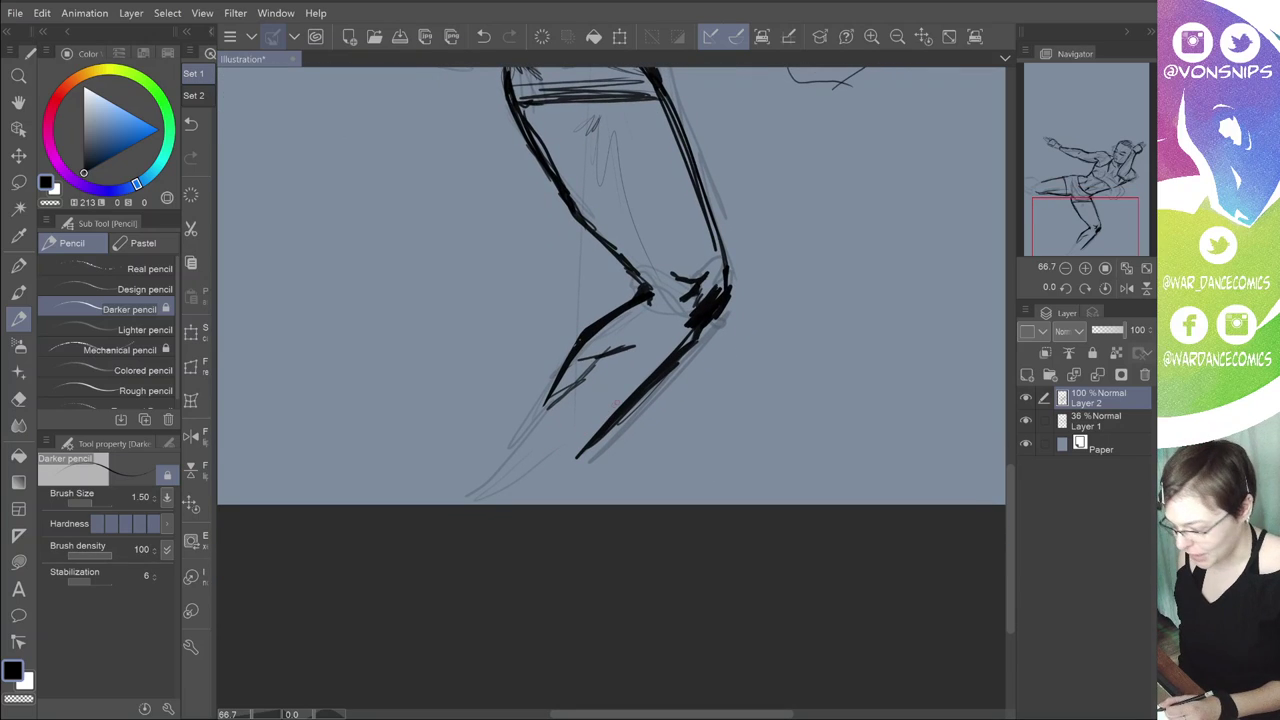
left_click_drag(612, 412, 550, 478)
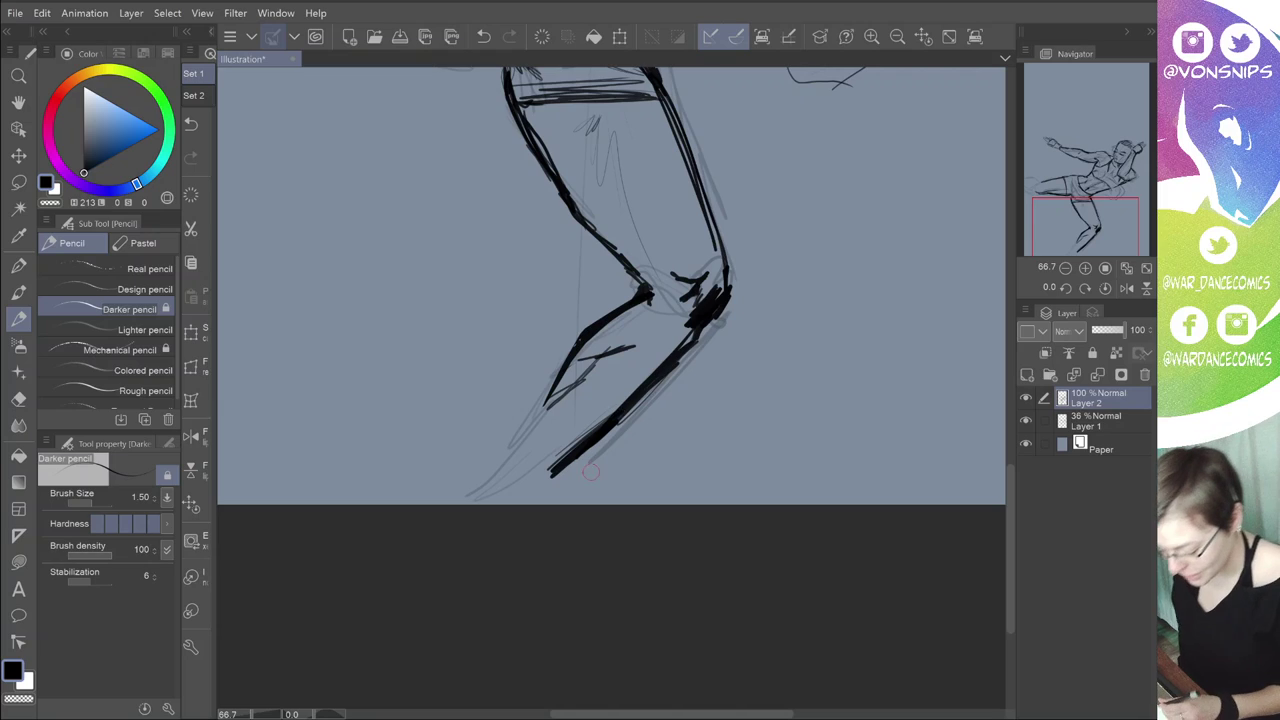
key("ctrl+z")
key("ctrl+z")
key("ctrl+z")
key("ctrl+z")
key("ctrl+z")
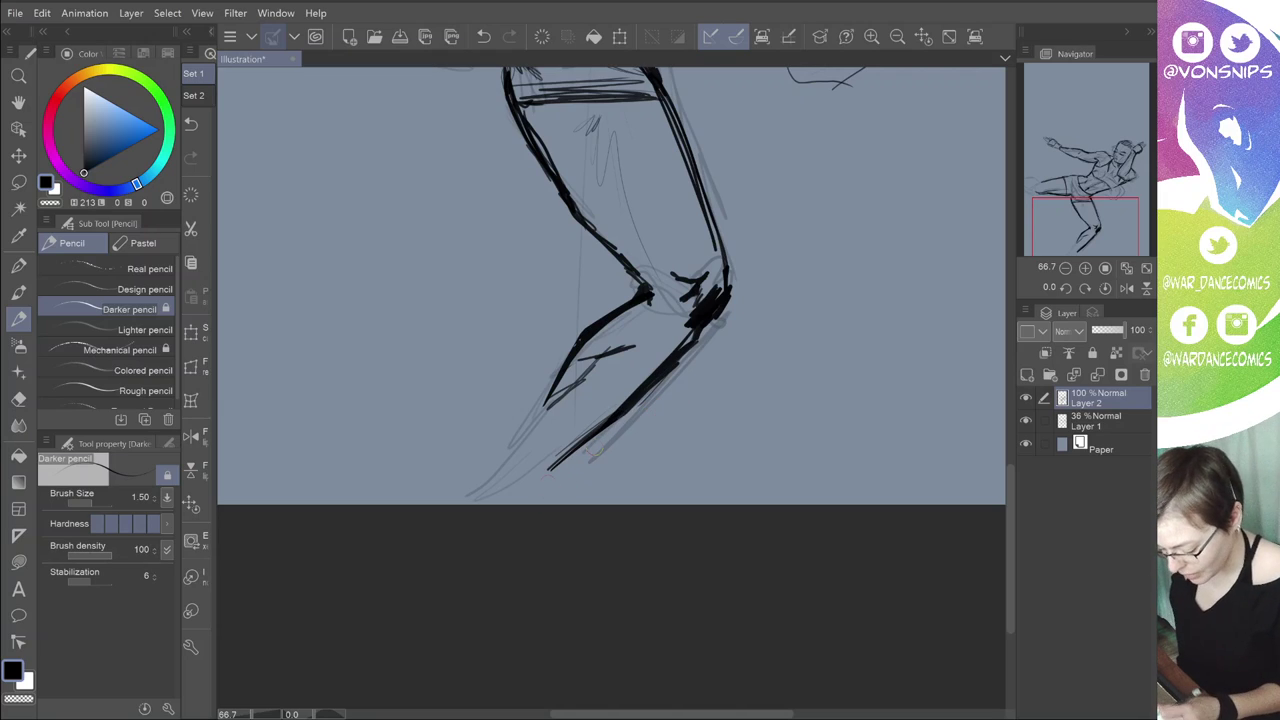
Step: Extend the calf line down to the heel and sketch a rough foot with short strokes at the canvas's lower edge
left_click_drag(550, 402, 484, 484)
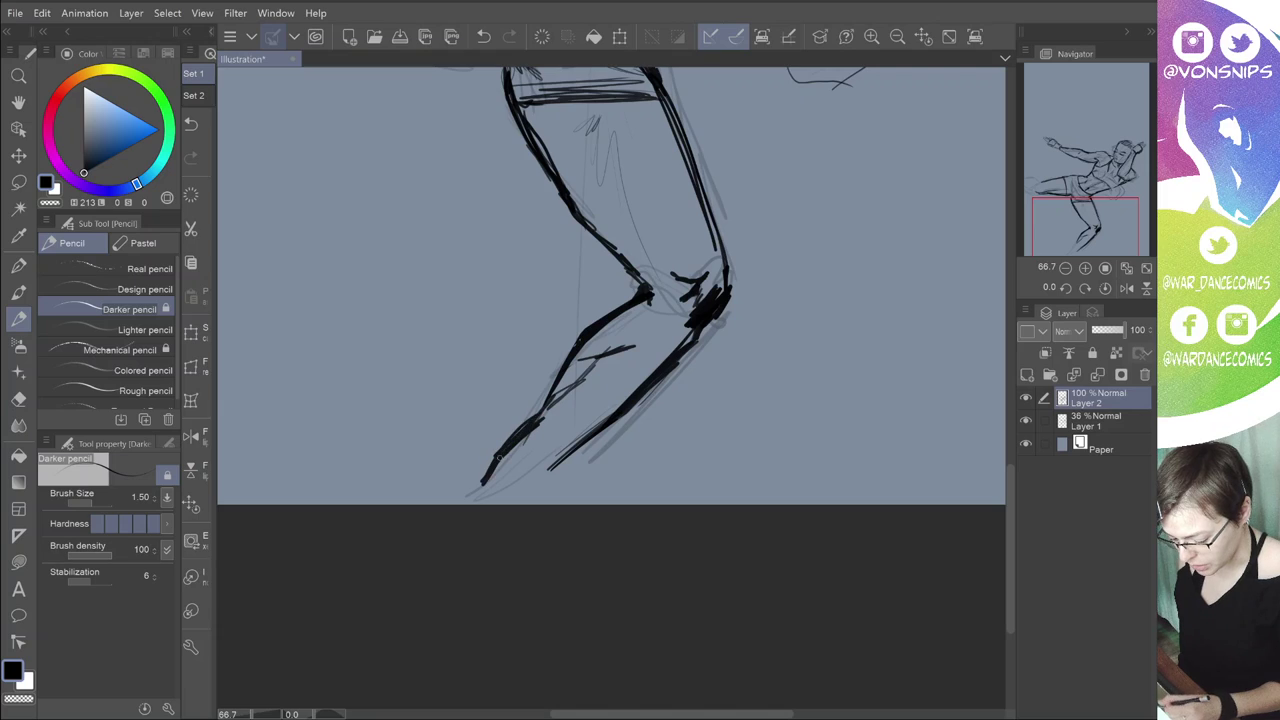
mouse_move(528, 436)
left_mouse_down()
mouse_move(470, 494)
mouse_move(546, 470)
mouse_move(582, 496)
mouse_move(600, 484)
left_mouse_up()
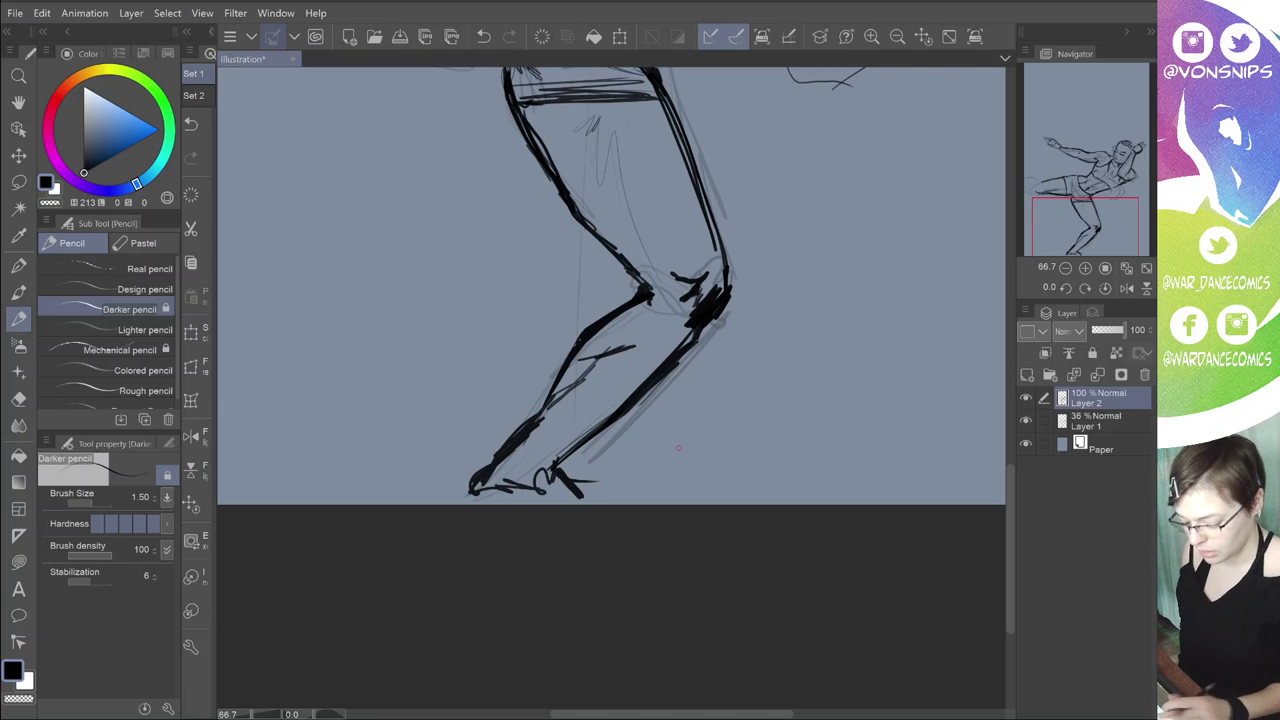
Step: Erase the standing leg's dark lines from the lower thigh and knee down through the foot, using the transparent colour
left_click_drag(600, 330, 606, 491)
left_click_drag(640, 420, 601, 317)
key("ctrl+minus")
left_click_drag(610, 380, 594, 400)
left_click_drag(640, 290, 545, 503)
key("ctrl+minus")
key("ctrl+minus")
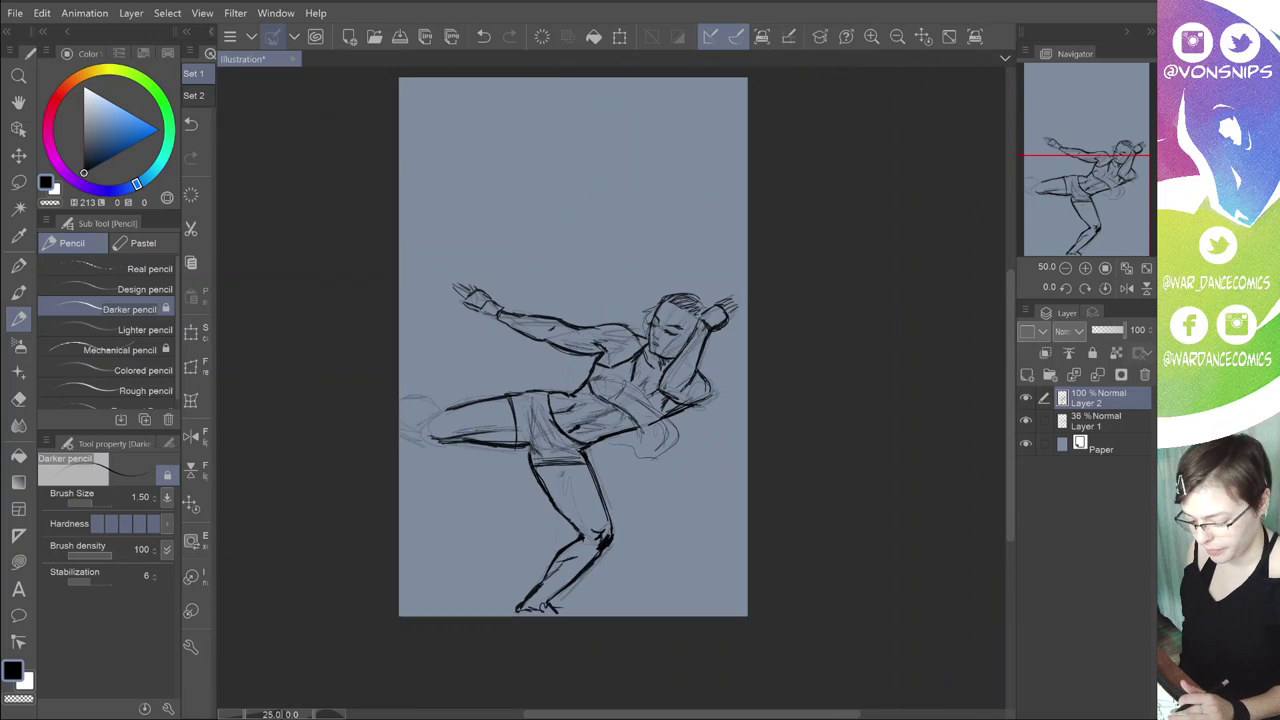
key("ctrl+plus")
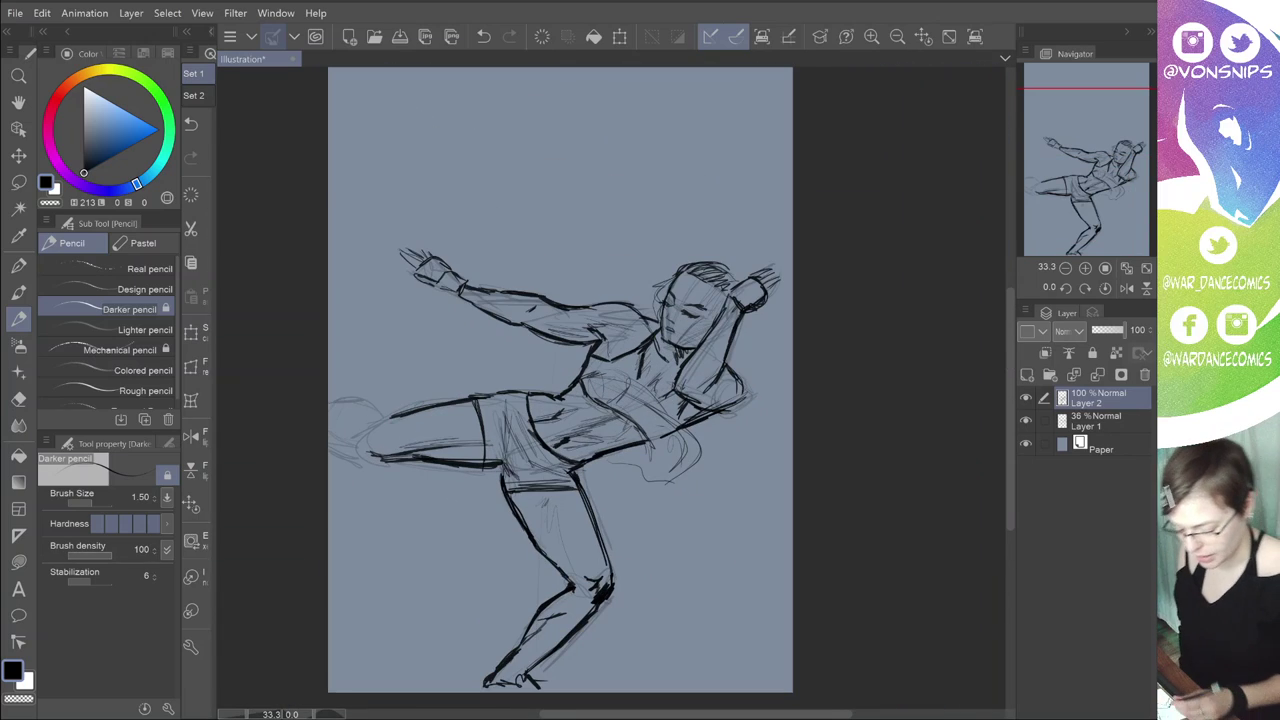
mouse_move(597, 603)
left_mouse_down()
mouse_move(607, 593)
mouse_move(562, 593)
mouse_move(550, 617)
mouse_move(616, 651)
mouse_move(484, 686)
left_mouse_up()
key("c")
key("u")
mouse_move(626, 535)
left_mouse_down()
mouse_move(566, 512)
mouse_move(606, 522)
left_mouse_up()
key("p")
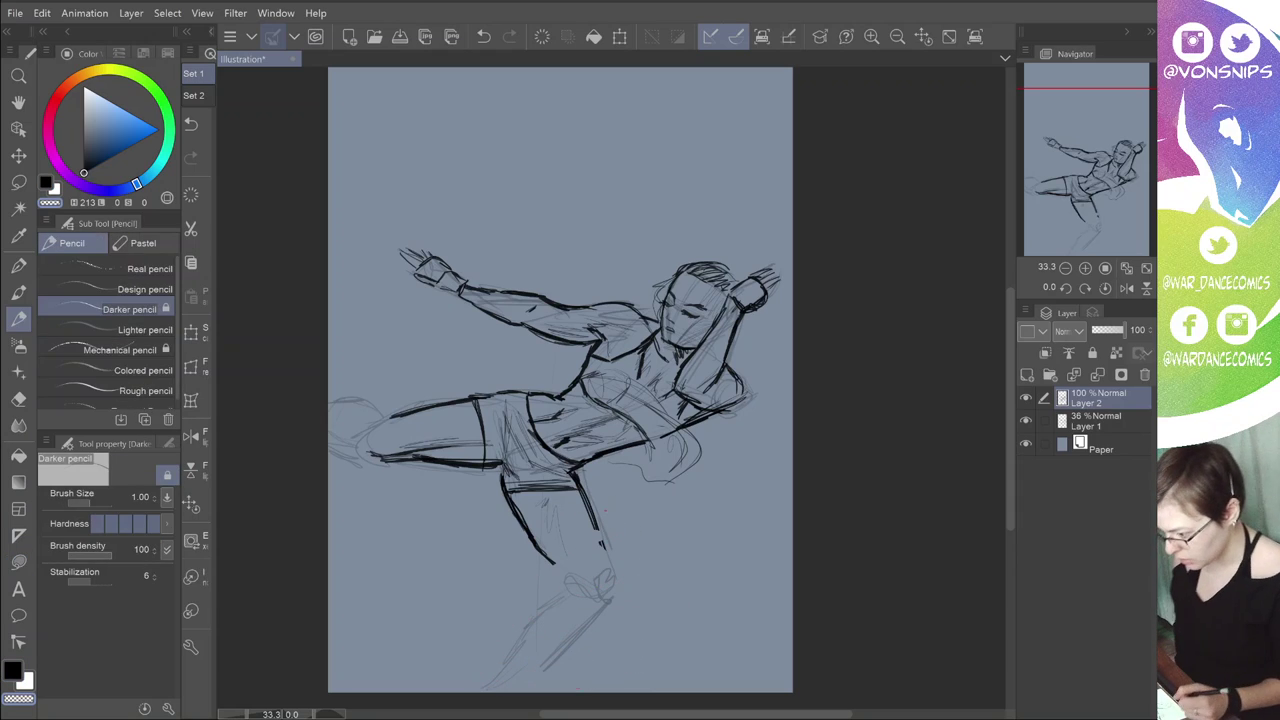
Step: Redraw the standing leg's calf, shin, knee and lower thigh contours in dark strokes, and retouch the front of the thigh
mouse_move(510, 656)
left_mouse_down()
mouse_move(520, 630)
mouse_move(568, 593)
left_mouse_up()
mouse_move(512, 652)
left_mouse_down()
mouse_move(489, 685)
mouse_move(578, 648)
mouse_move(606, 610)
mouse_move(603, 569)
mouse_move(618, 596)
mouse_move(614, 570)
mouse_move(578, 598)
left_mouse_up()
left_click_drag(538, 552, 576, 592)
left_click_drag(598, 536, 612, 576)
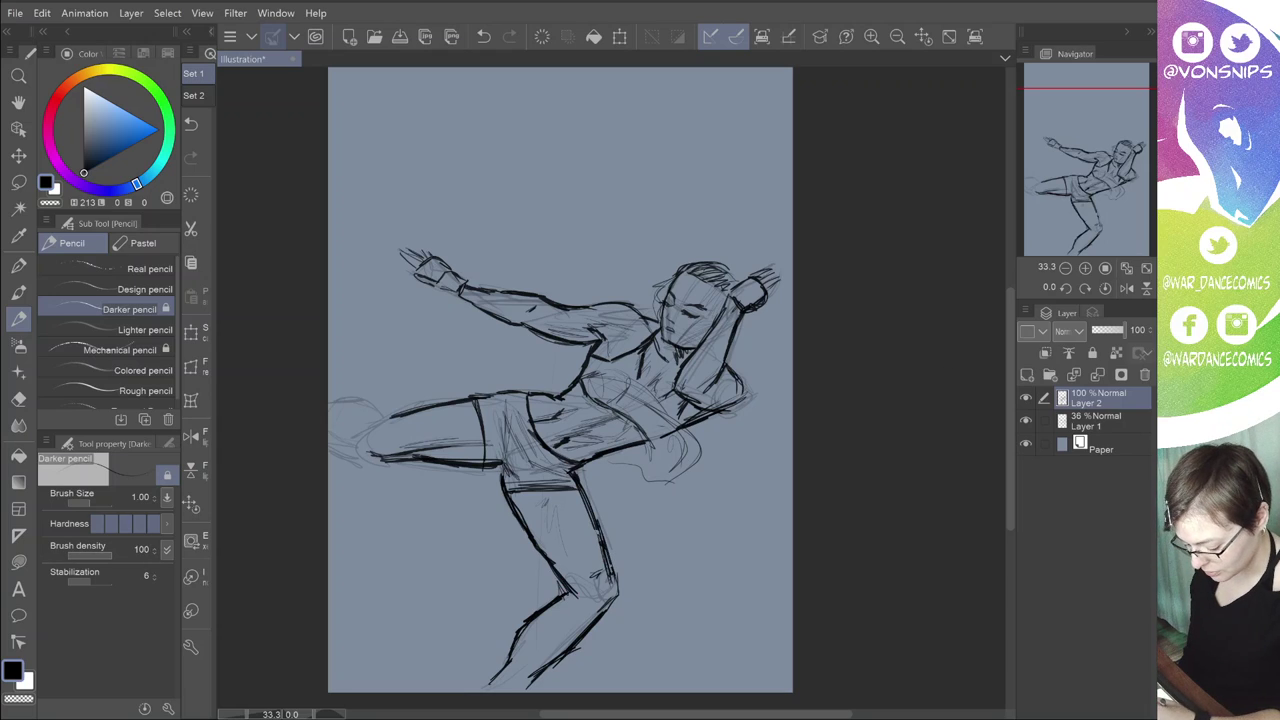
left_click_drag(584, 482, 596, 520)
Step: Mark the raised leg's knee with short dark strokes and draw the upper contour of its lower leg to the canvas edge
left_click_drag(560, 420, 677, 389)
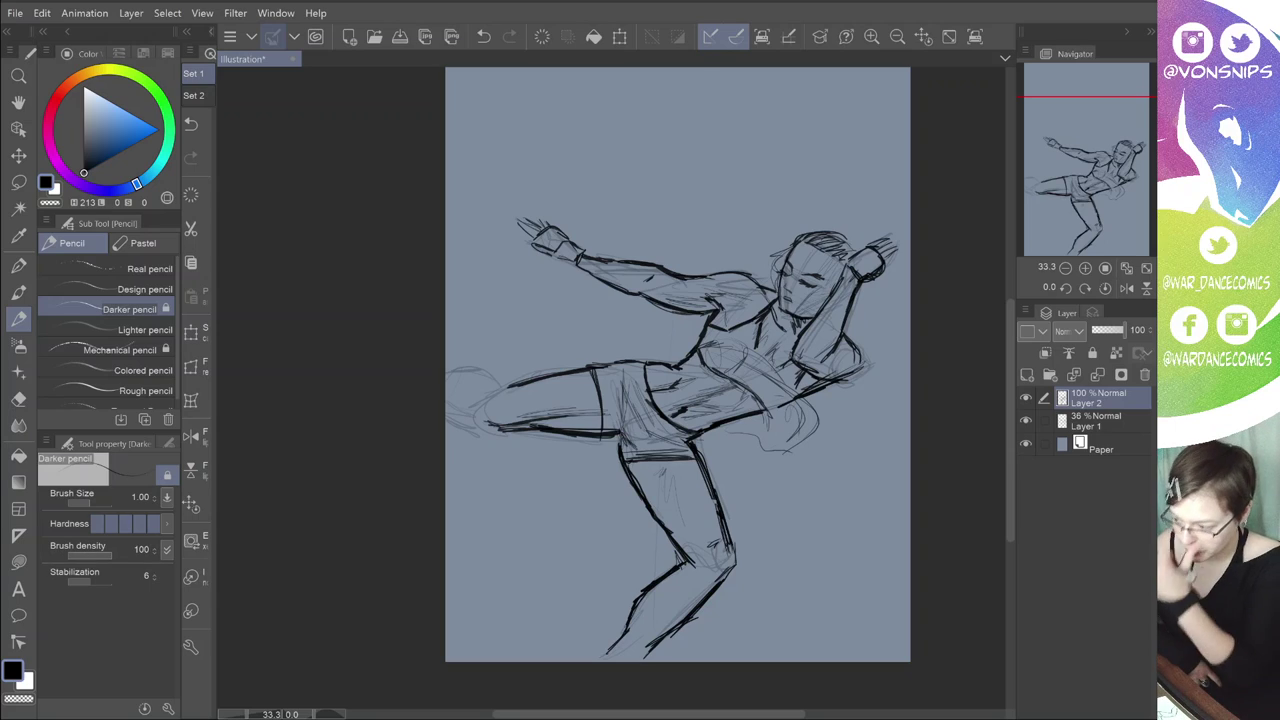
mouse_move(478, 433)
left_mouse_down()
mouse_move(465, 437)
mouse_move(497, 429)
left_mouse_up()
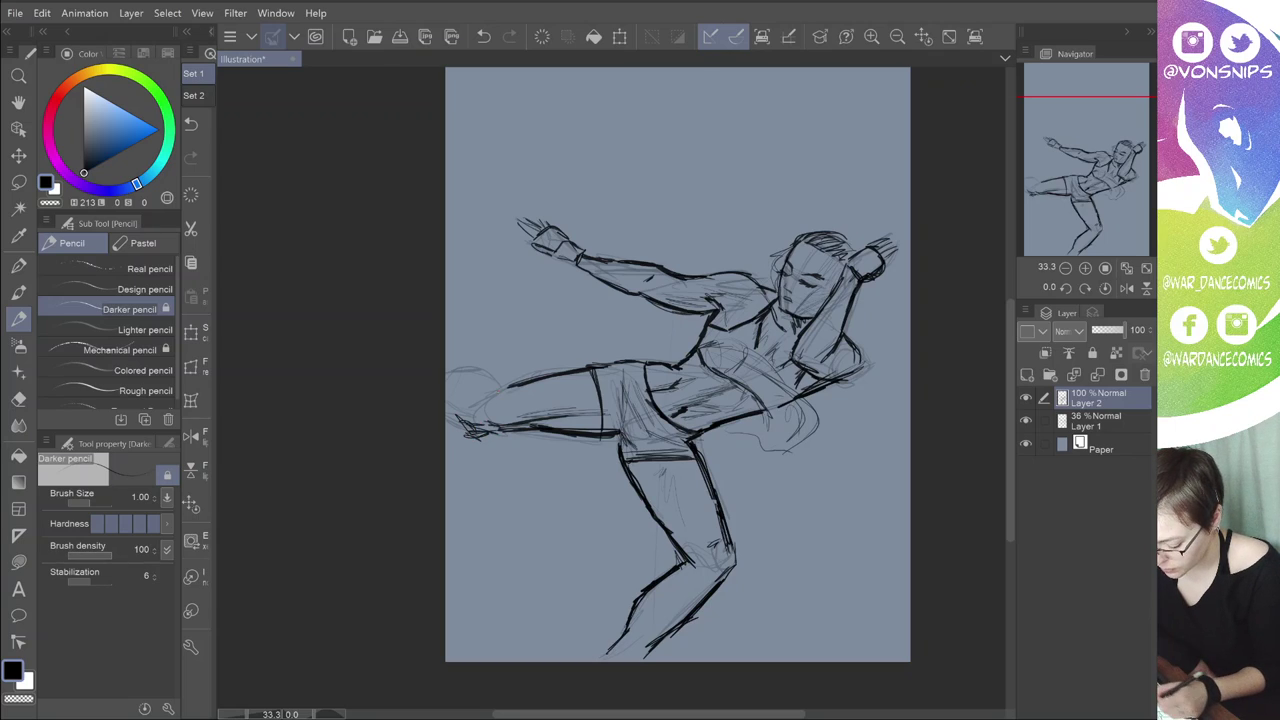
mouse_move(510, 386)
left_mouse_down()
mouse_move(490, 390)
mouse_move(520, 390)
mouse_move(444, 366)
left_mouse_up()
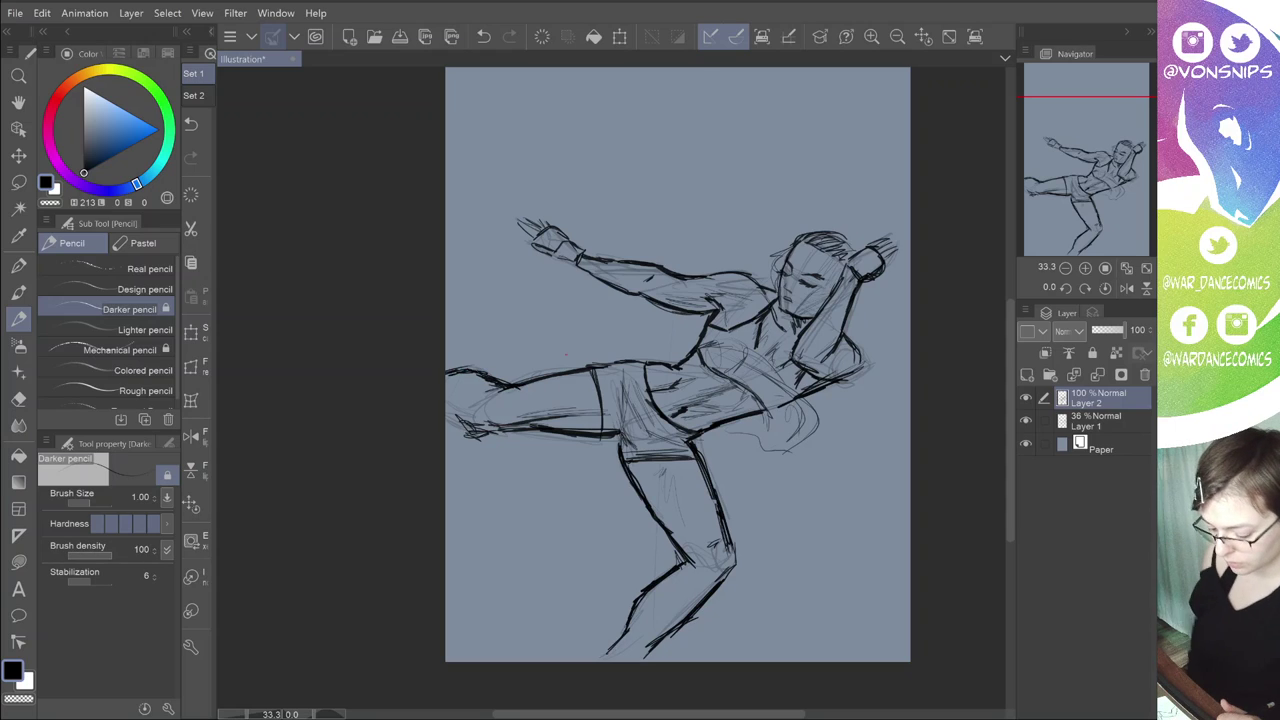
left_click_drag(566, 354, 509, 366)
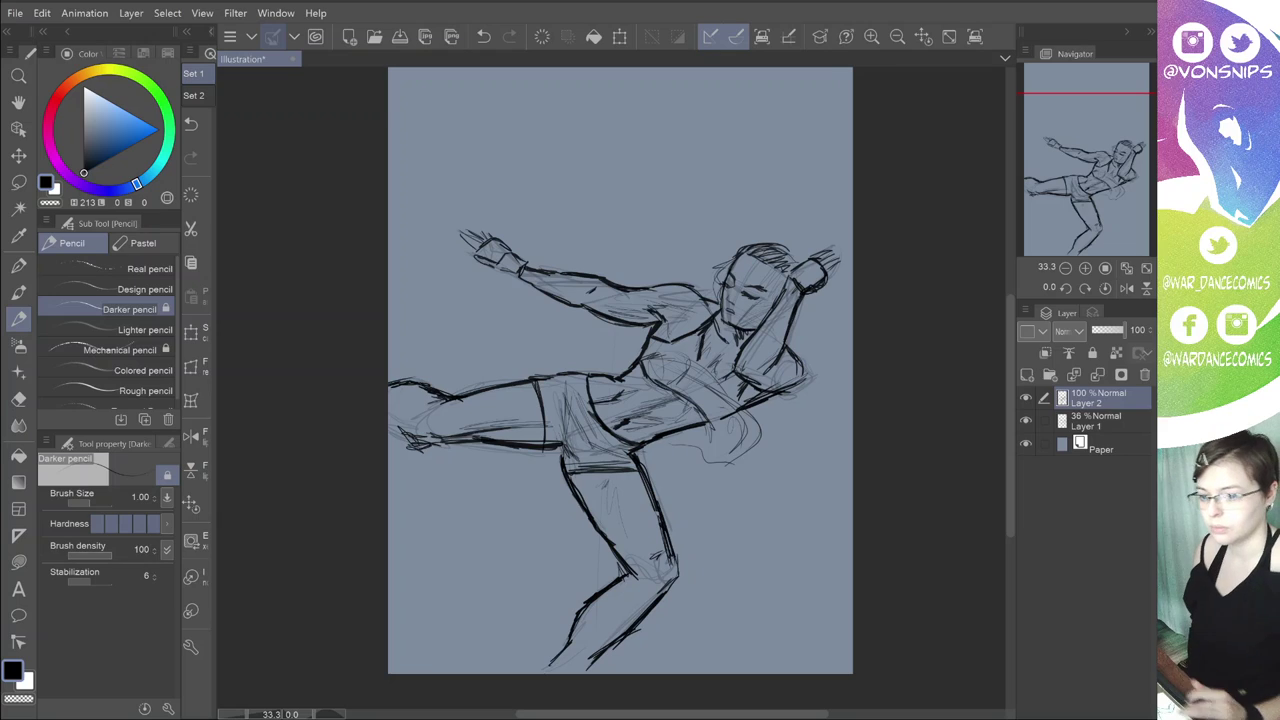
Step: Extend the side hairline and fill the hair around the face solid black using Lasso fill
left_click_drag(620, 370, 559, 391)
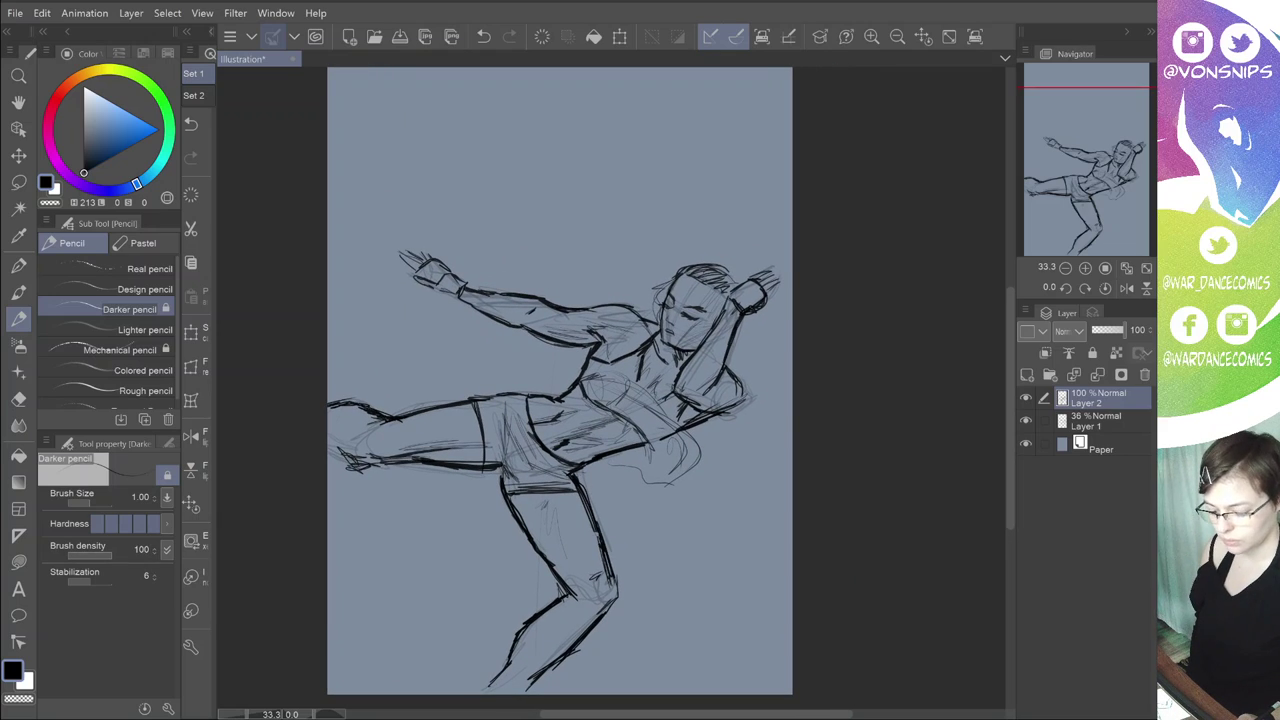
key("ctrl+plus")
key("ctrl+plus")
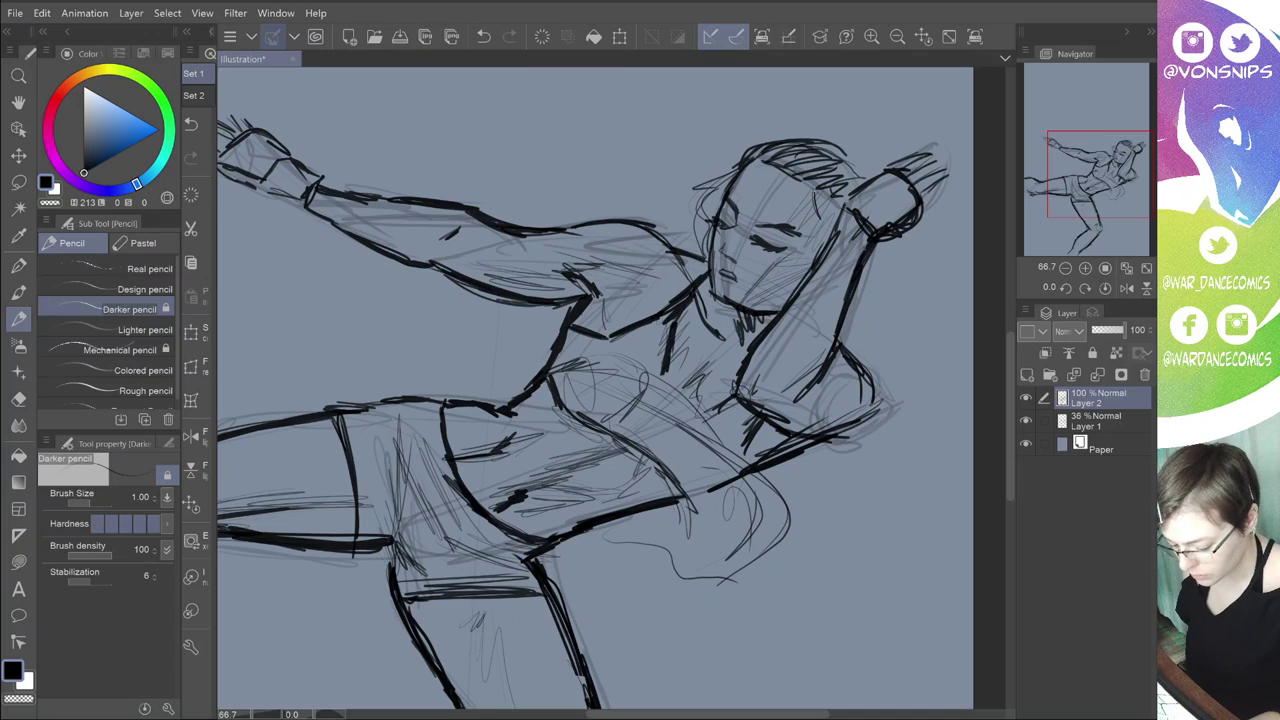
mouse_move(814, 193)
left_mouse_down()
mouse_move(817, 259)
mouse_move(811, 184)
left_mouse_up()
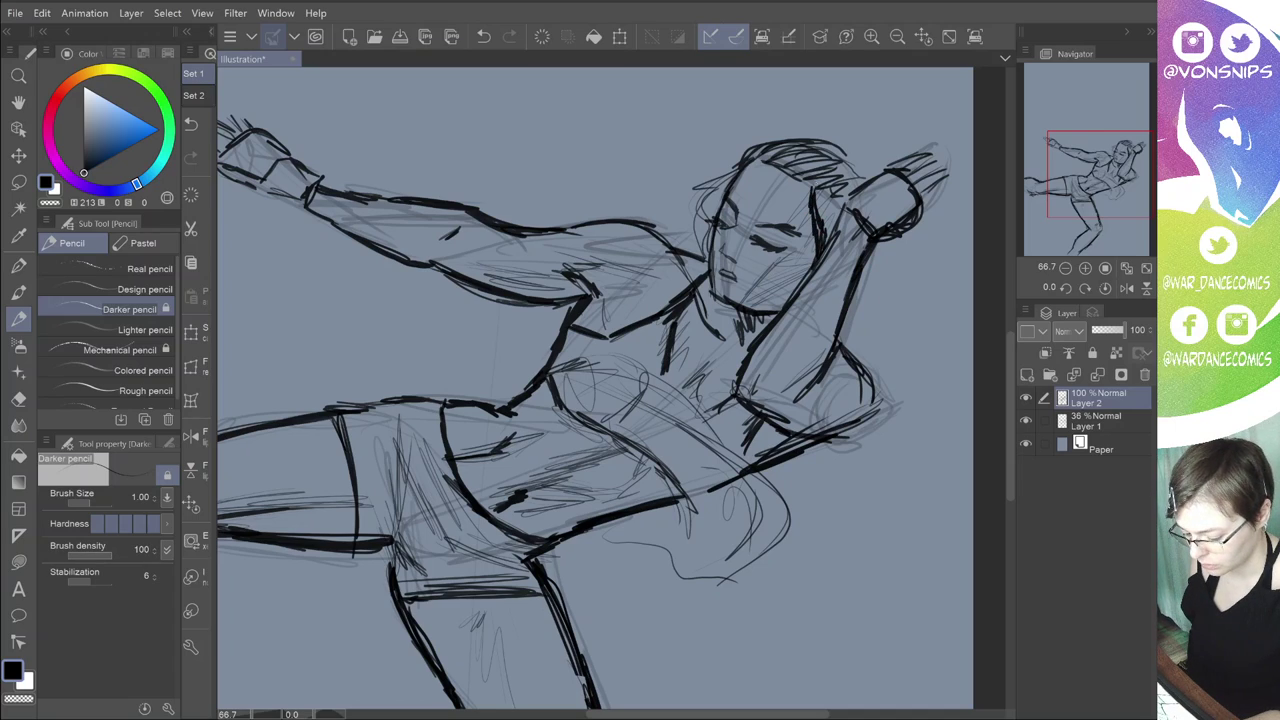
key("u")
mouse_move(826, 234)
left_mouse_down()
mouse_move(864, 178)
mouse_move(802, 133)
mouse_move(759, 152)
mouse_move(812, 170)
mouse_move(730, 170)
mouse_move(703, 188)
mouse_move(711, 258)
mouse_move(748, 152)
left_mouse_up()
key("p")
key("u")
key("p")
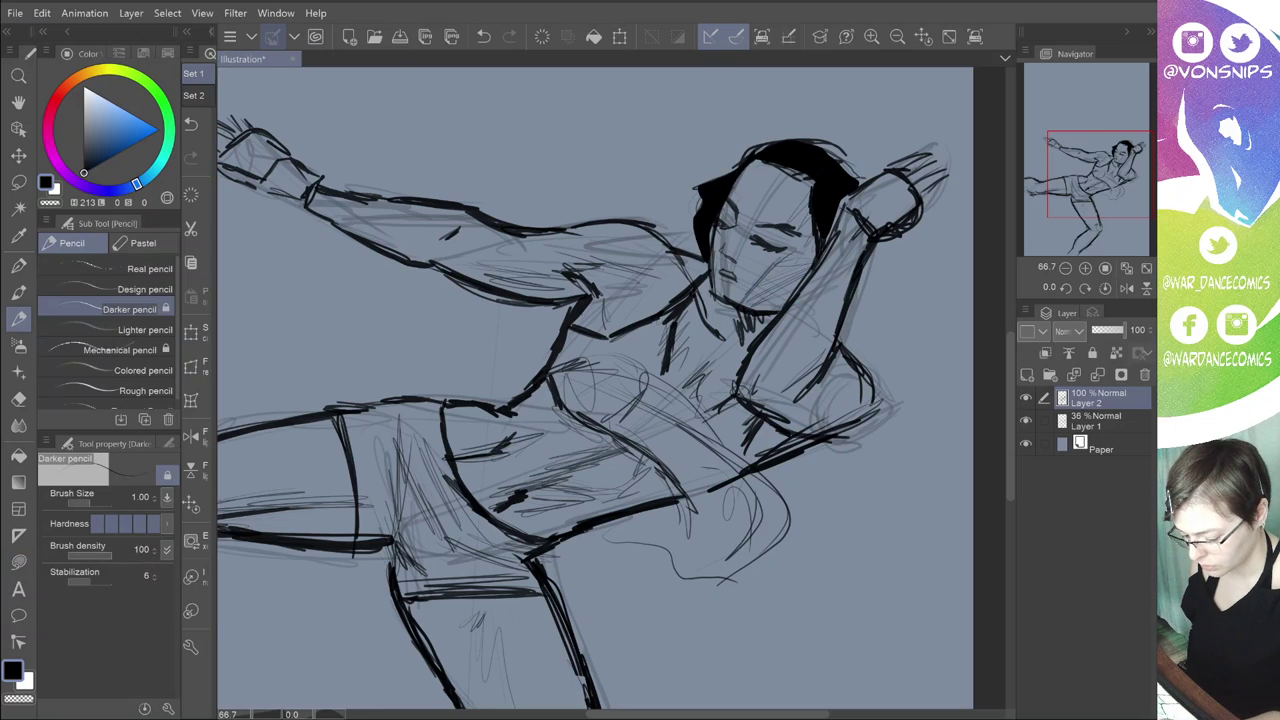
Step: Cut a small gap in the black hair beside the far temple and darken the hairline along the forehead and temple
key("c")
key("u")
left_click_drag(712, 213, 712, 218)
key("p")
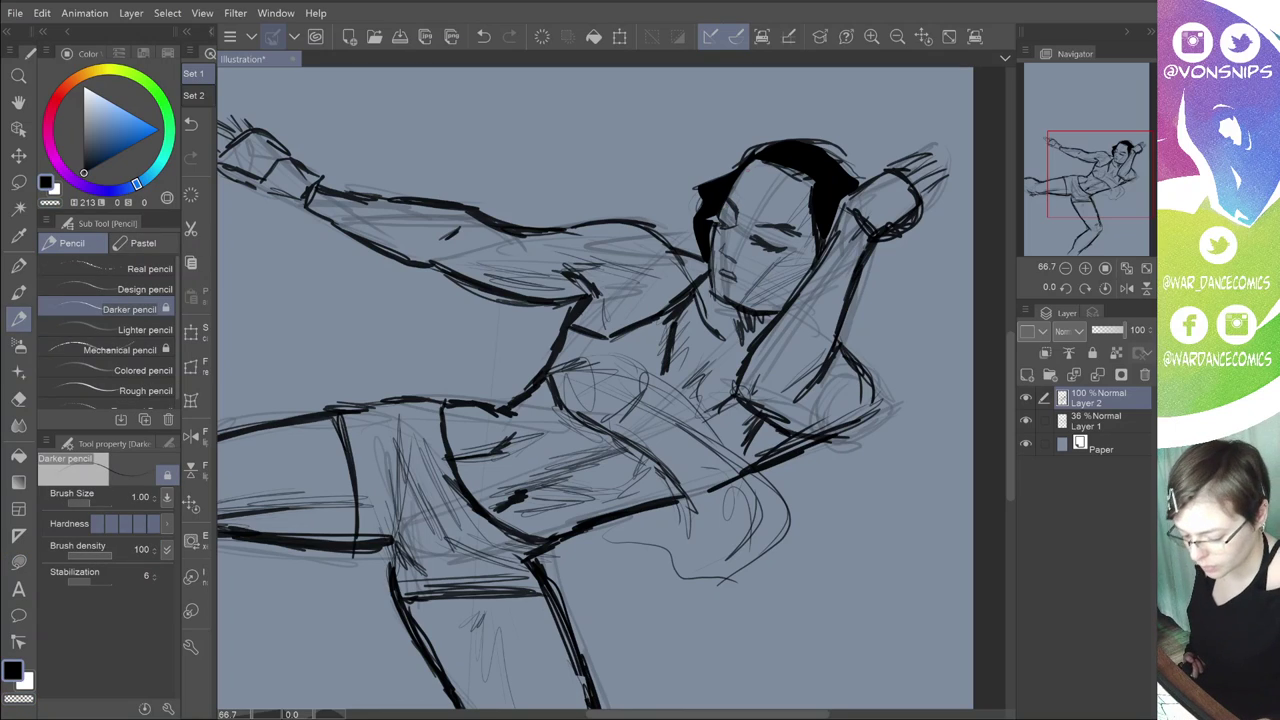
mouse_move(757, 159)
left_mouse_down()
mouse_move(810, 188)
mouse_move(727, 194)
left_mouse_up()
left_click_drag(754, 162, 736, 186)
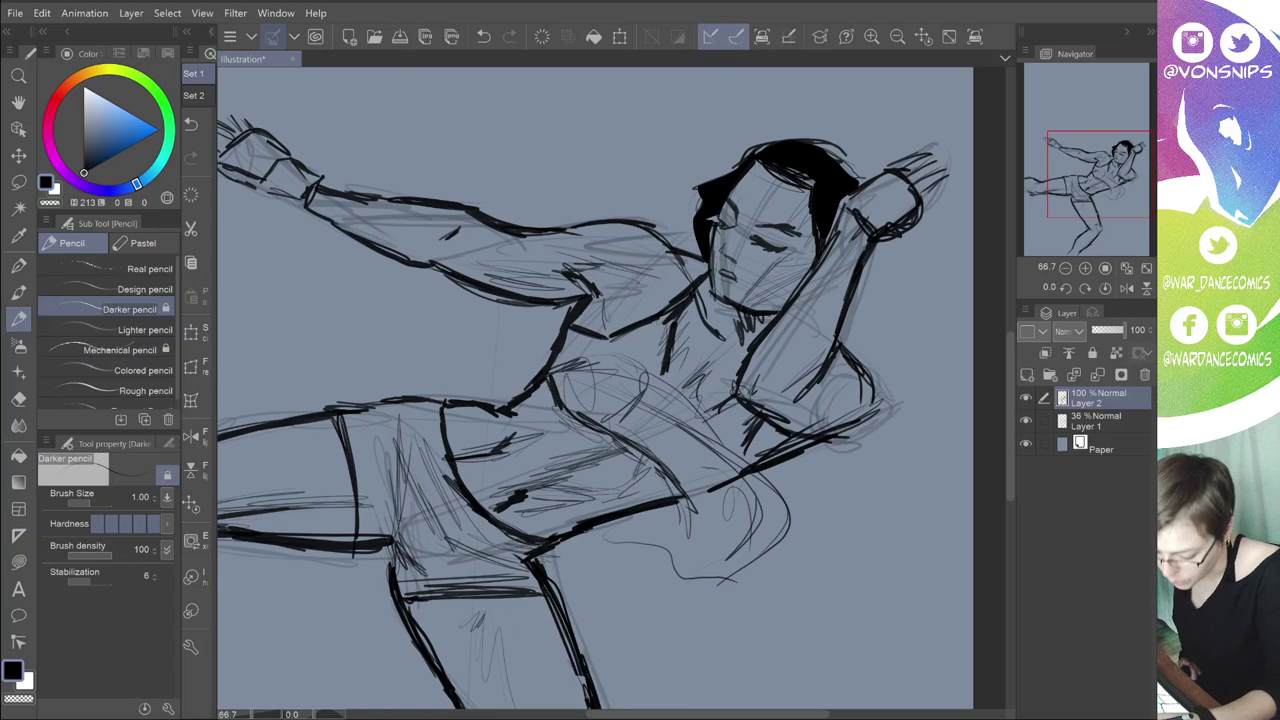
left_click_drag(723, 205, 710, 246)
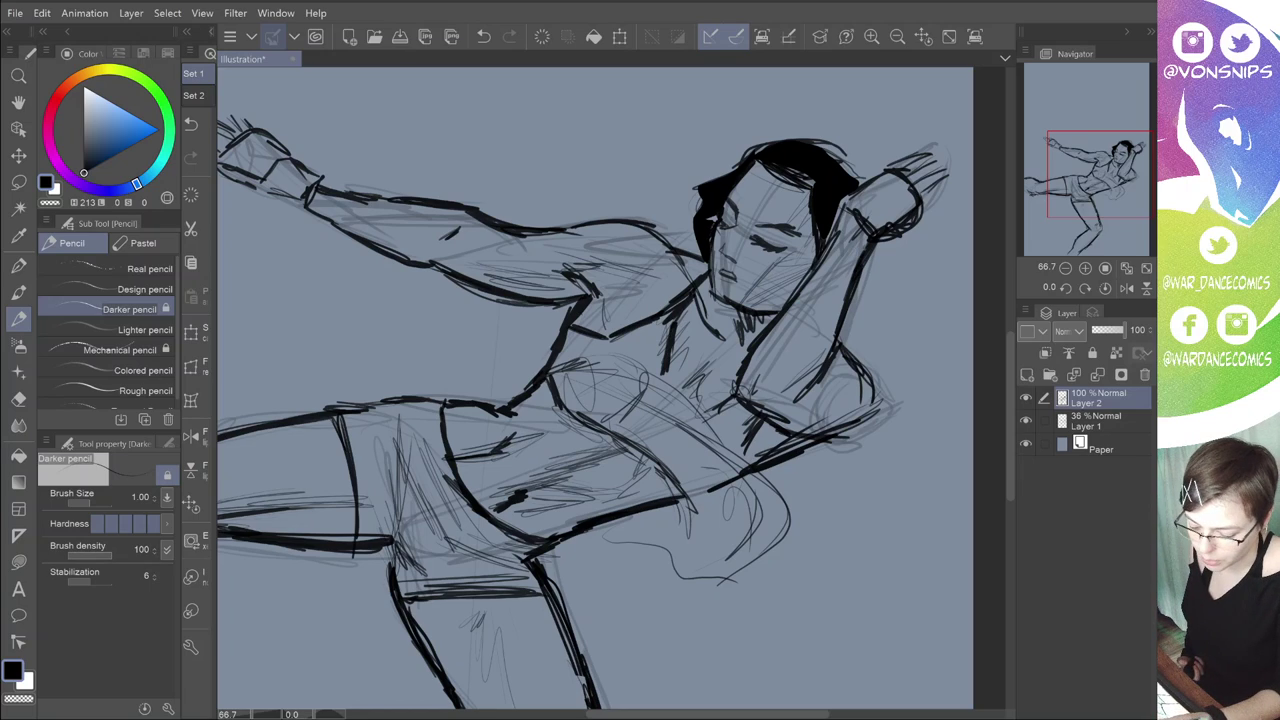
Step: Refine the face by redrawing the near eyebrow and eyelid and adding short strokes for the far eye, nose and mouth
mouse_move(786, 248)
left_mouse_down()
mouse_move(769, 252)
mouse_move(788, 228)
mouse_move(774, 220)
left_mouse_up()
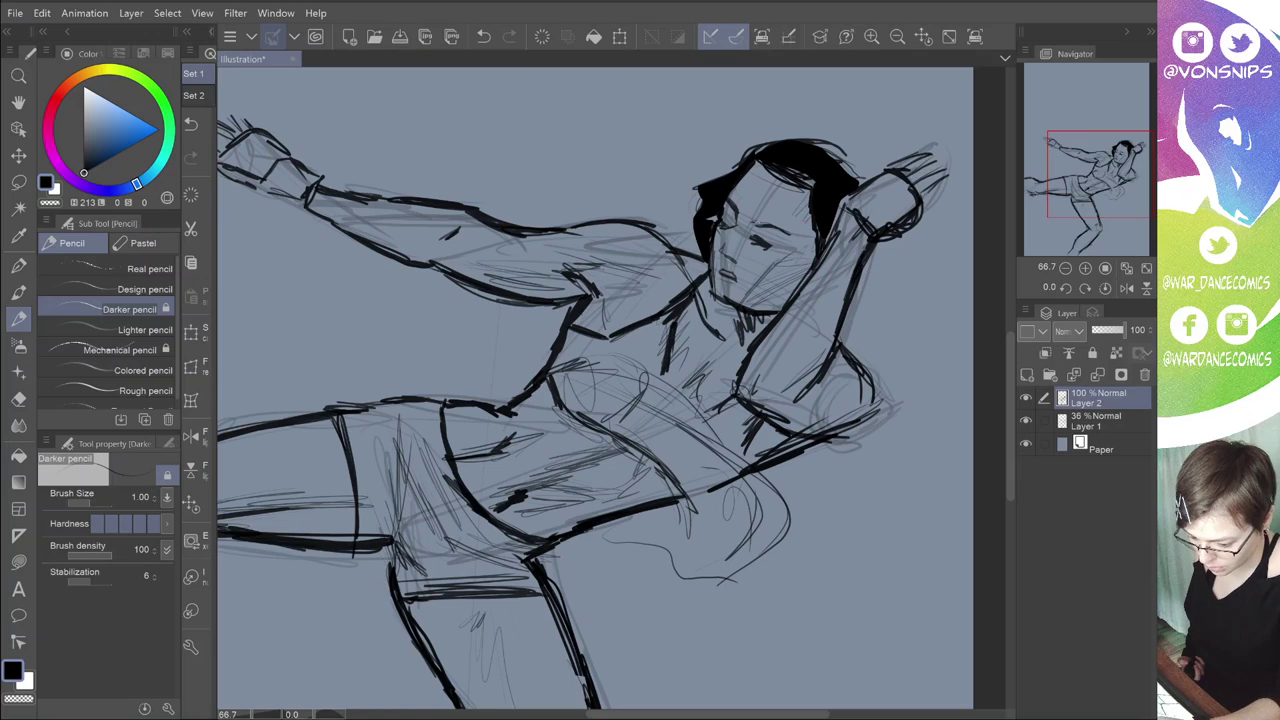
left_click_drag(752, 222, 790, 236)
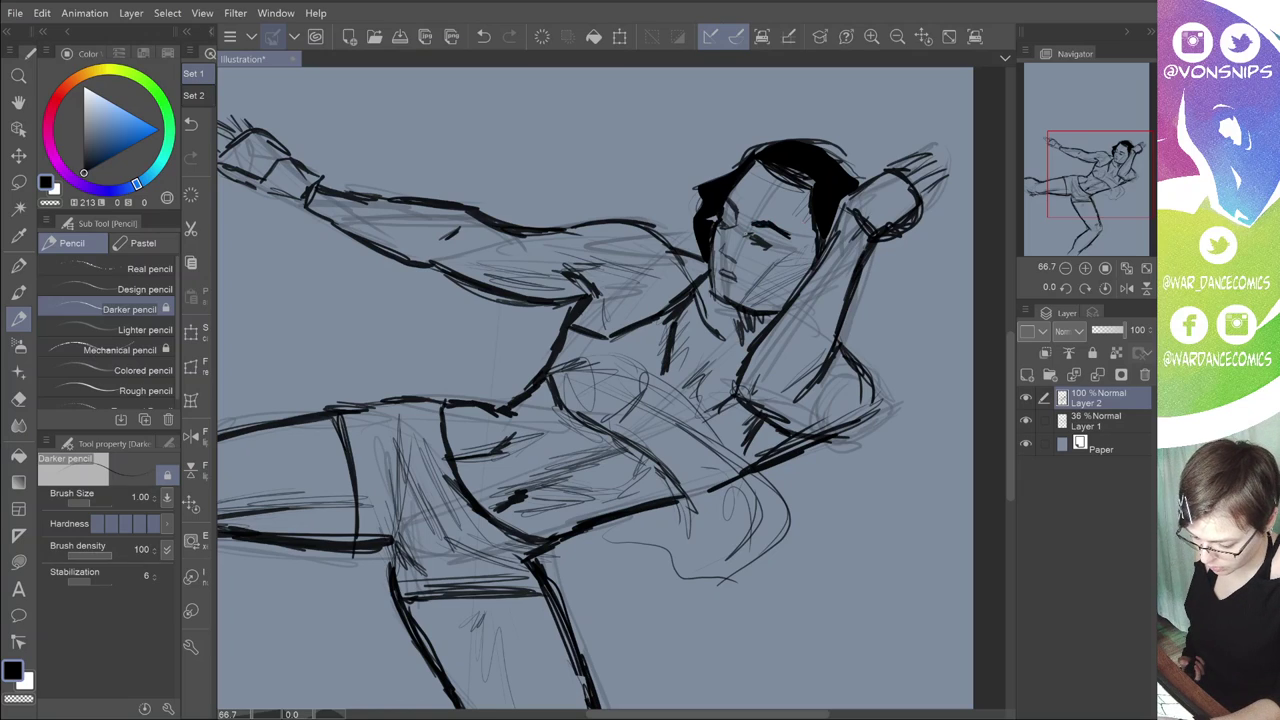
left_click_drag(742, 232, 778, 246)
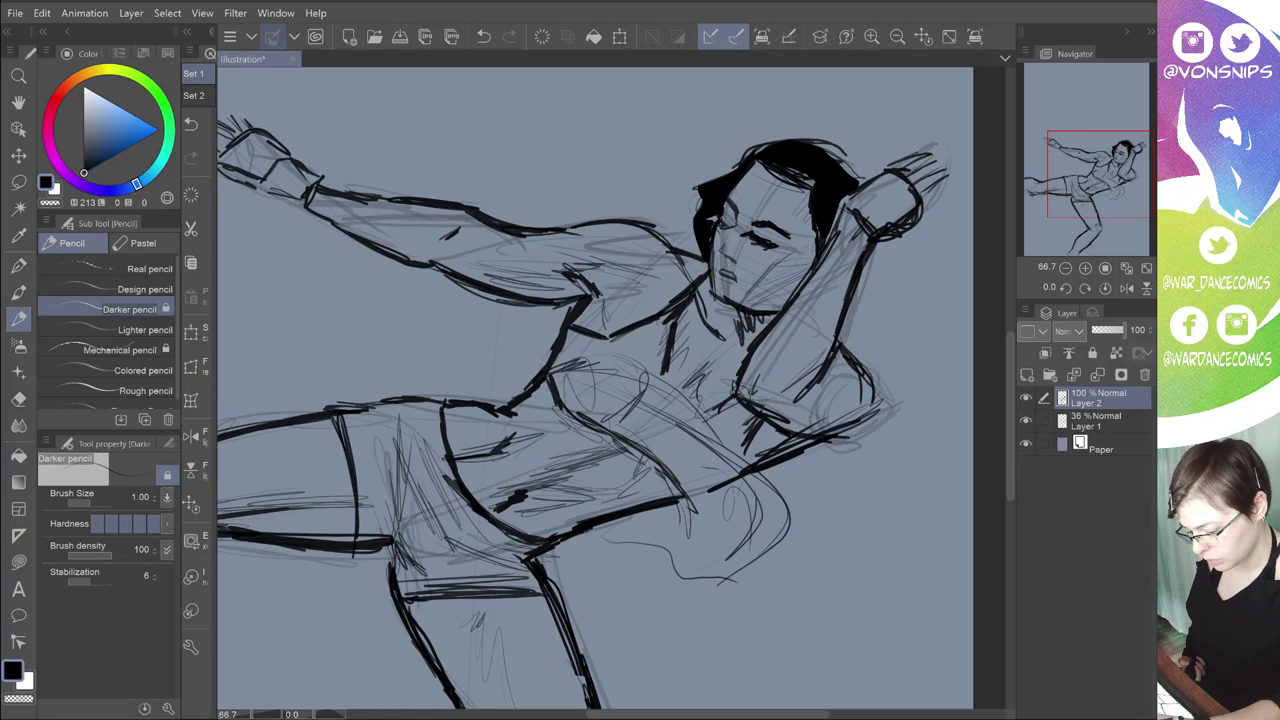
left_click_drag(722, 216, 728, 230)
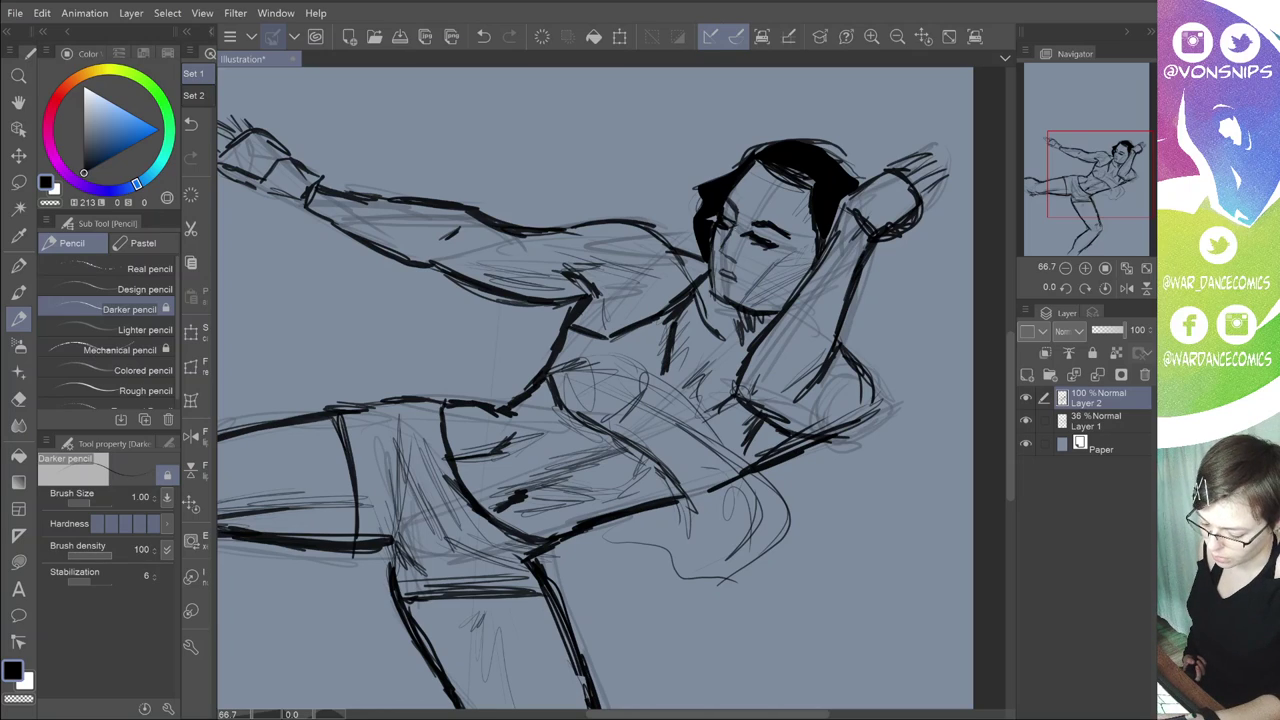
left_click_drag(728, 224, 720, 256)
left_click_drag(731, 247, 739, 253)
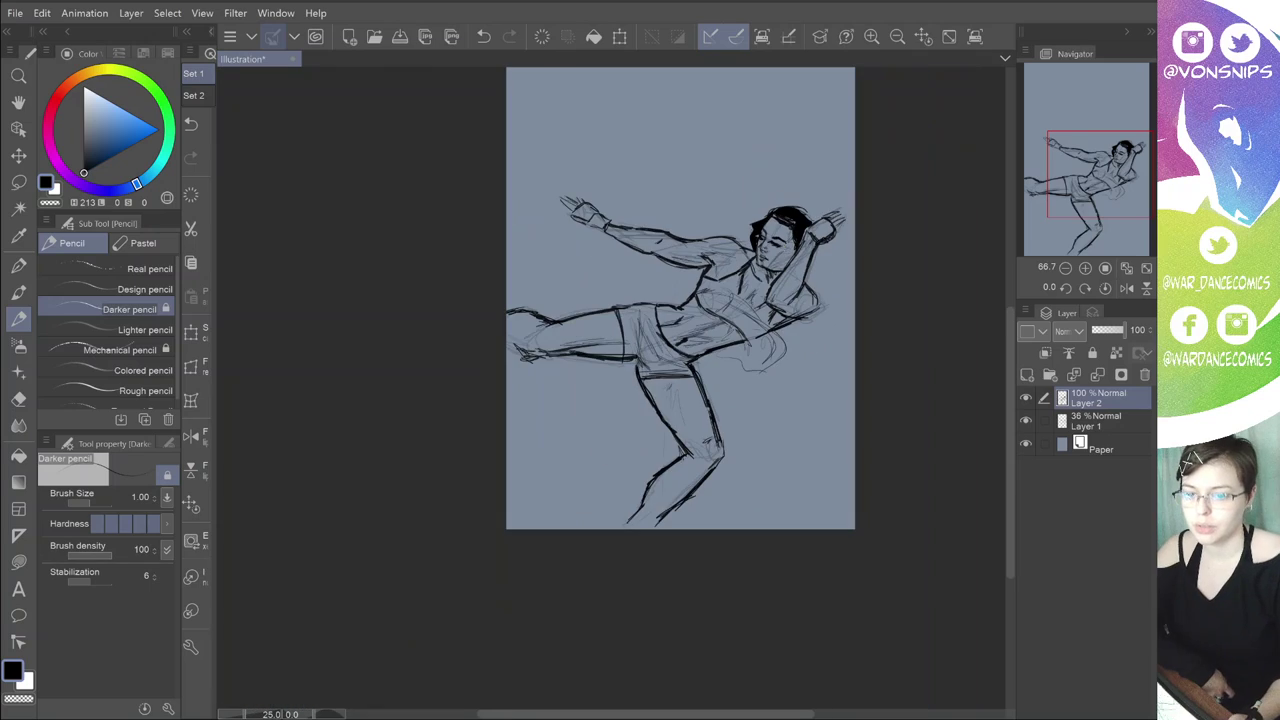
key("ctrl+minus")
key("ctrl+minus")
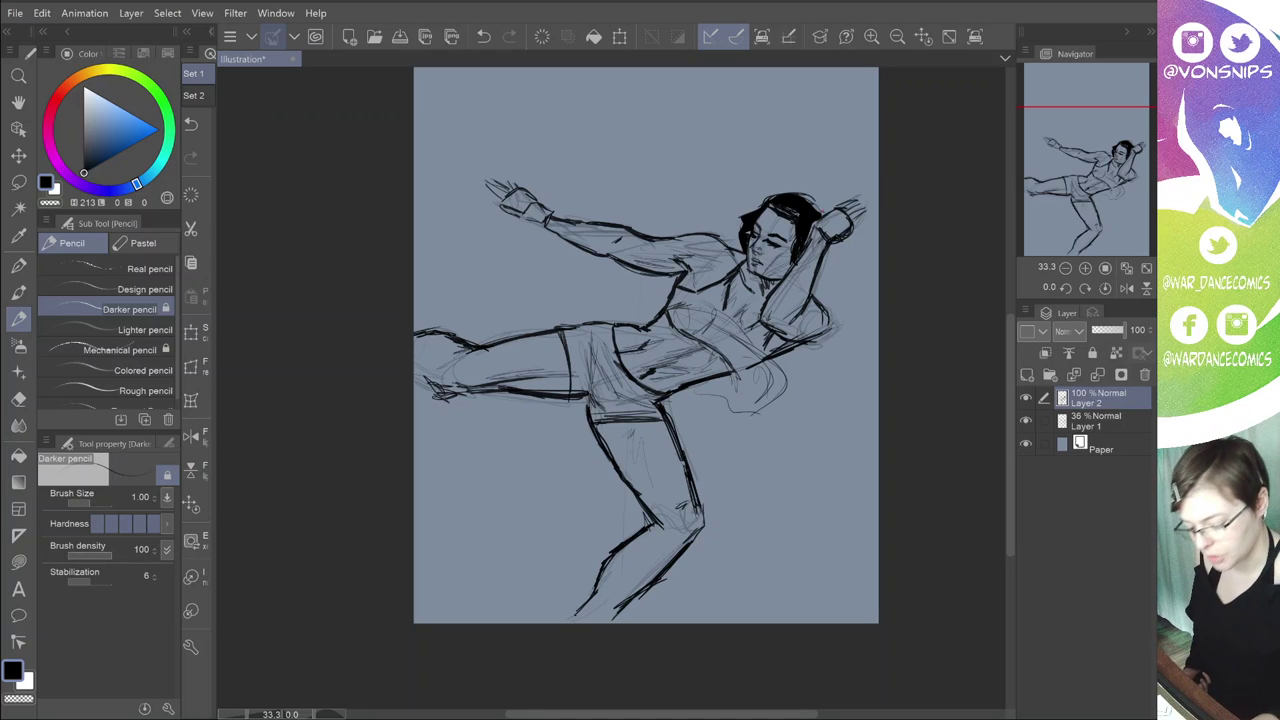
Step: Set the pencil's brush size to 2 and draw a dark bump of hair between the head and the raised hand
key("ctrl+plus")
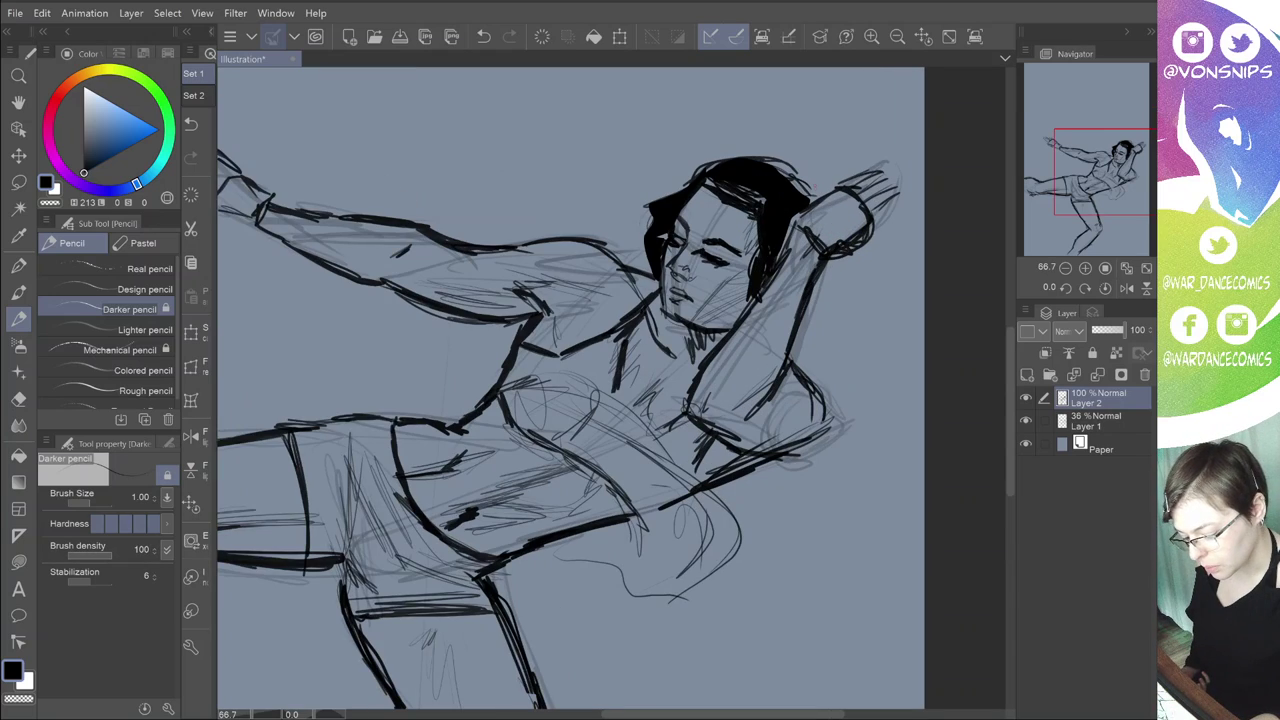
key("ctrl+plus")
key("bracketright")
key("bracketright")
key("bracketright")
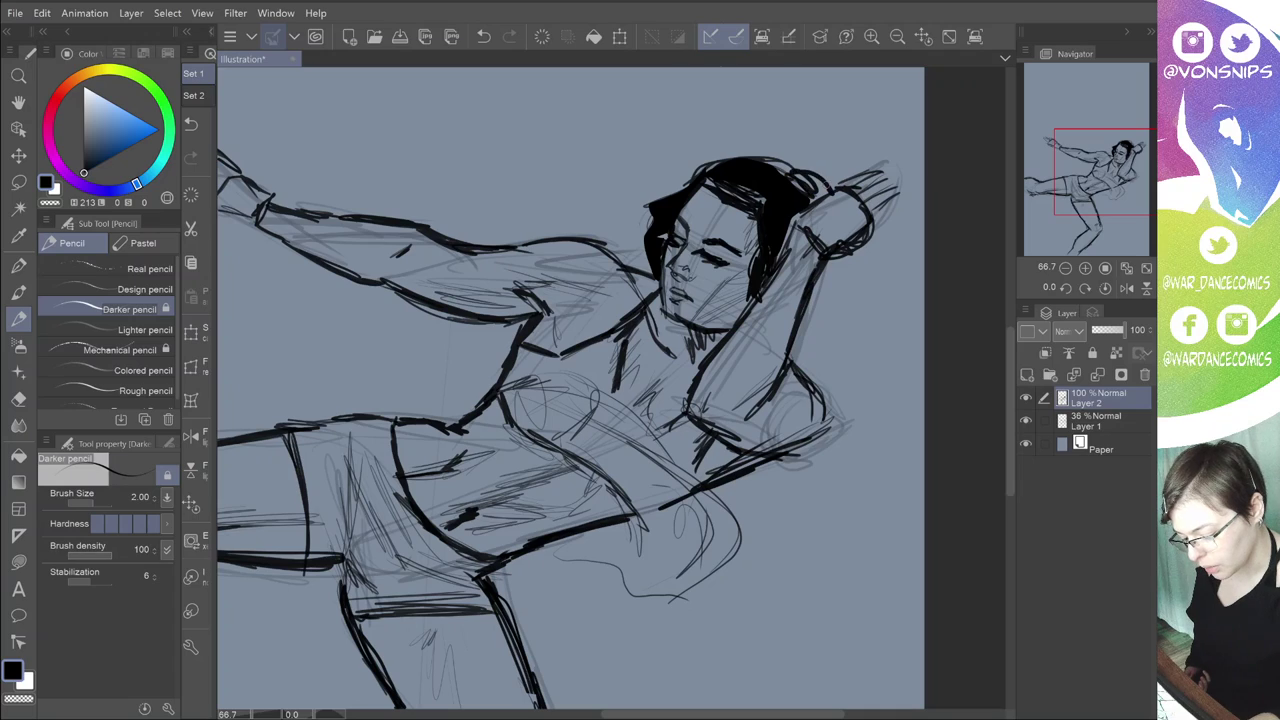
left_click_drag(792, 172, 828, 192)
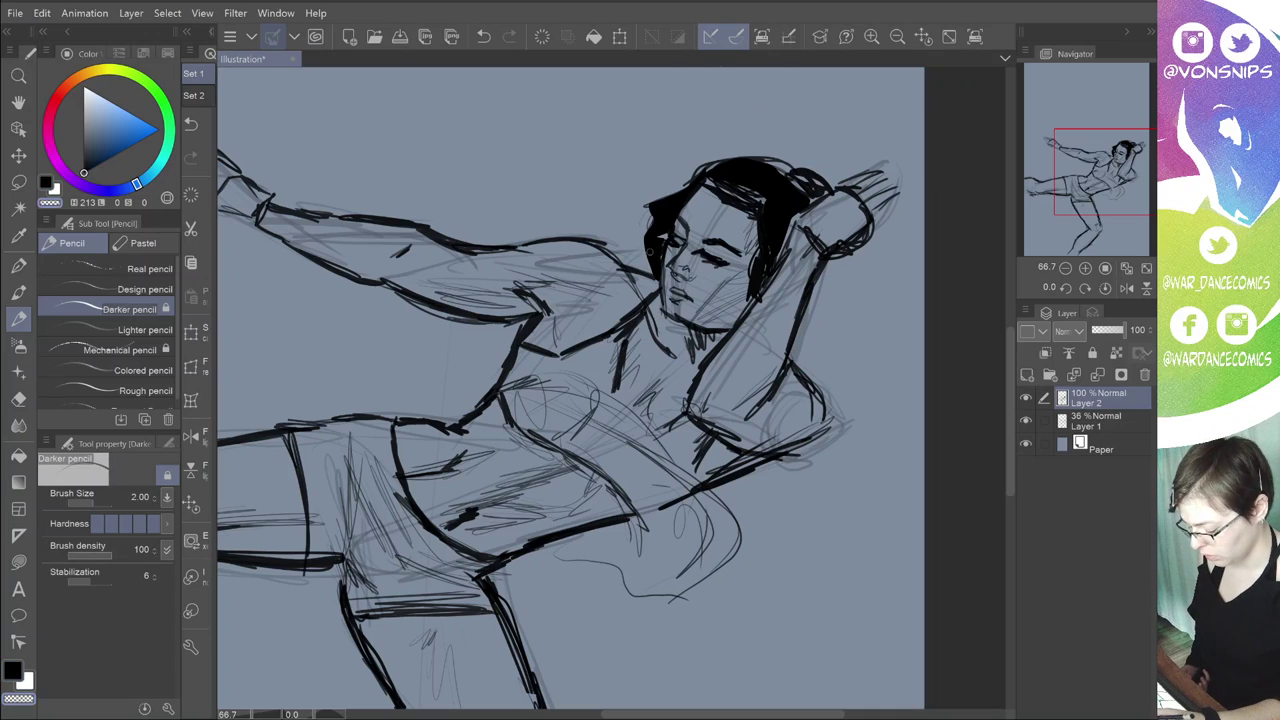
Step: Erase part of the black fill on the far side of the face and redraw that hair edge with loose strands
left_click_drag(652, 272, 672, 200)
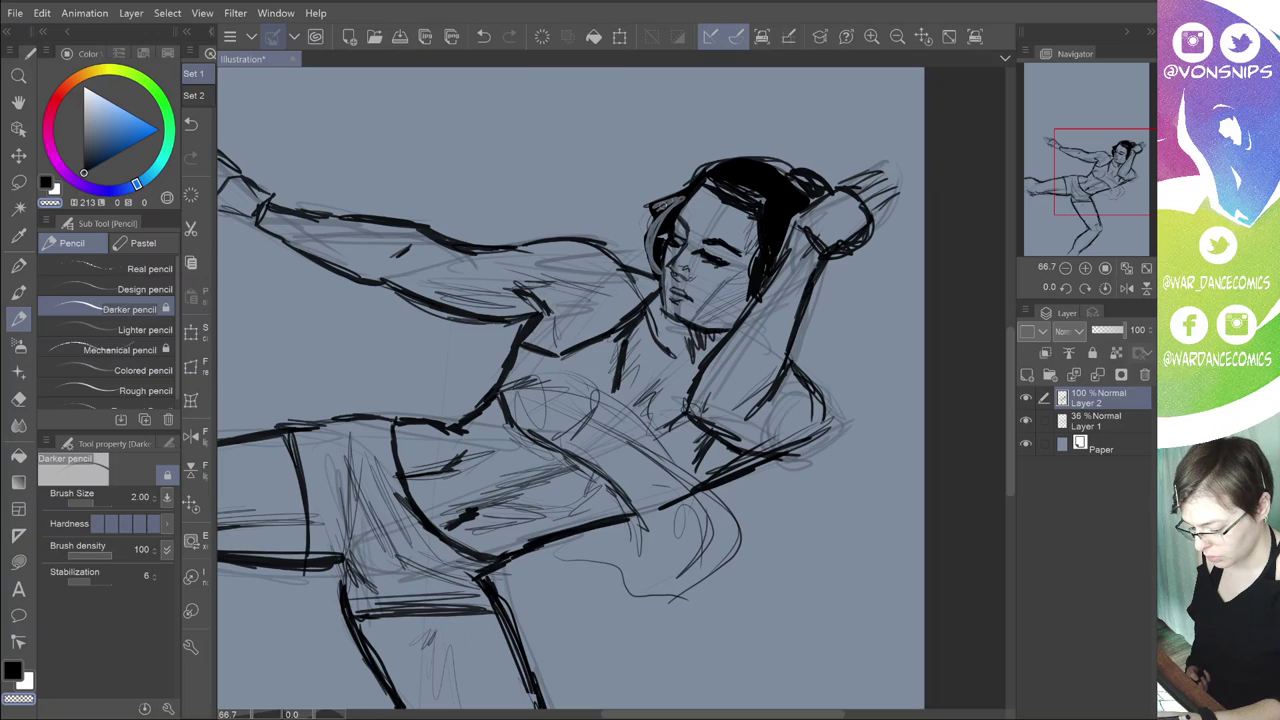
left_click_drag(670, 196, 650, 256)
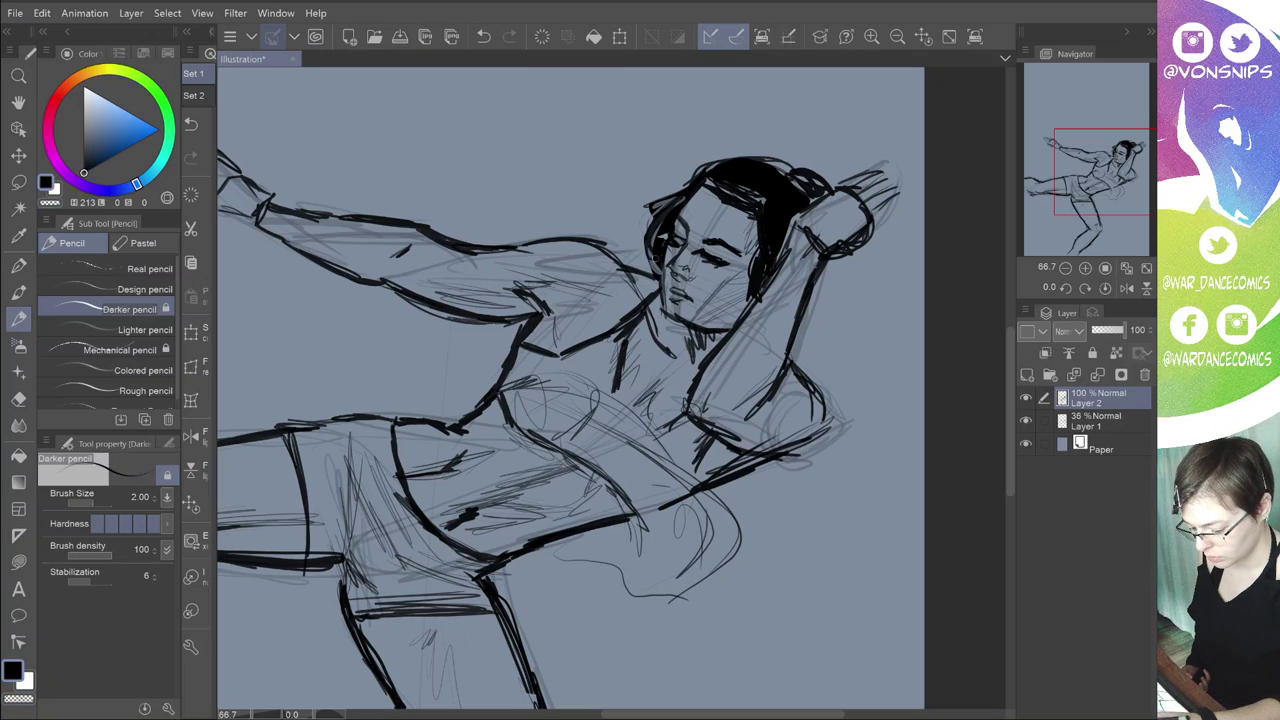
left_click_drag(680, 180, 652, 210)
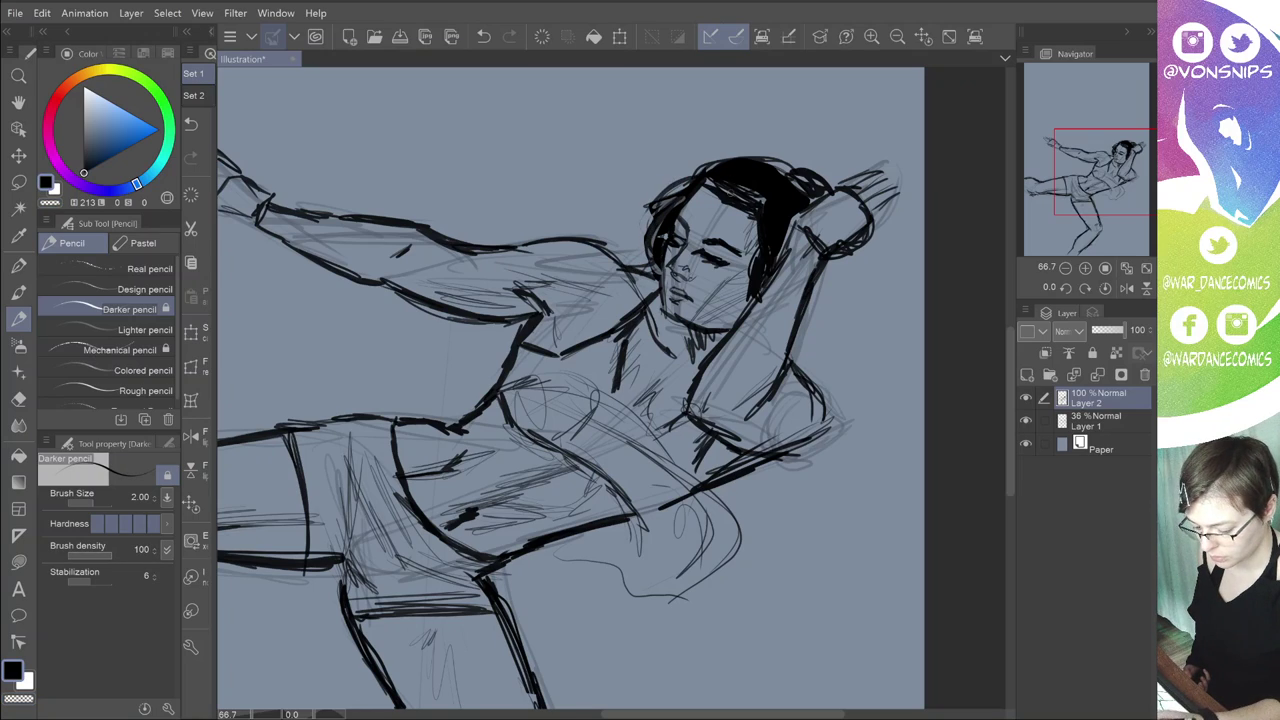
left_click_drag(722, 157, 668, 168)
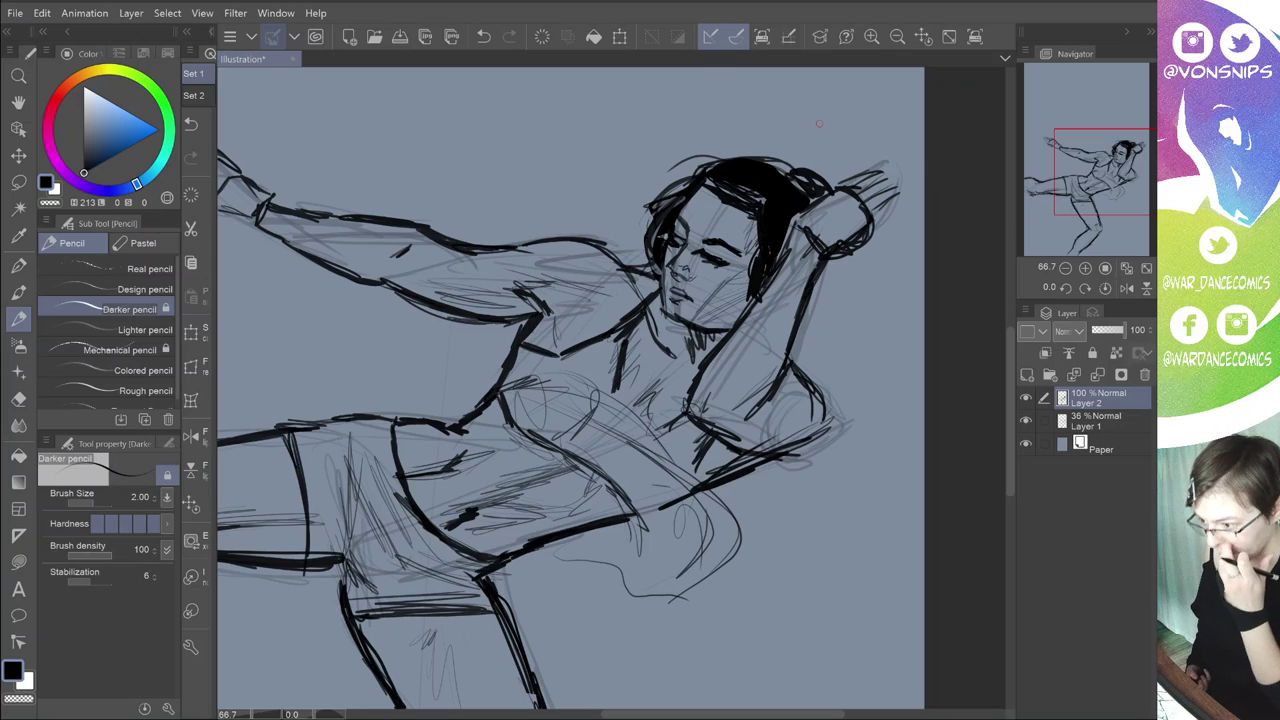
Step: Sketch a wavy ponytail with looping strokes hanging behind the raised forearm from wrist to elbow
left_click_drag(826, 288, 866, 384)
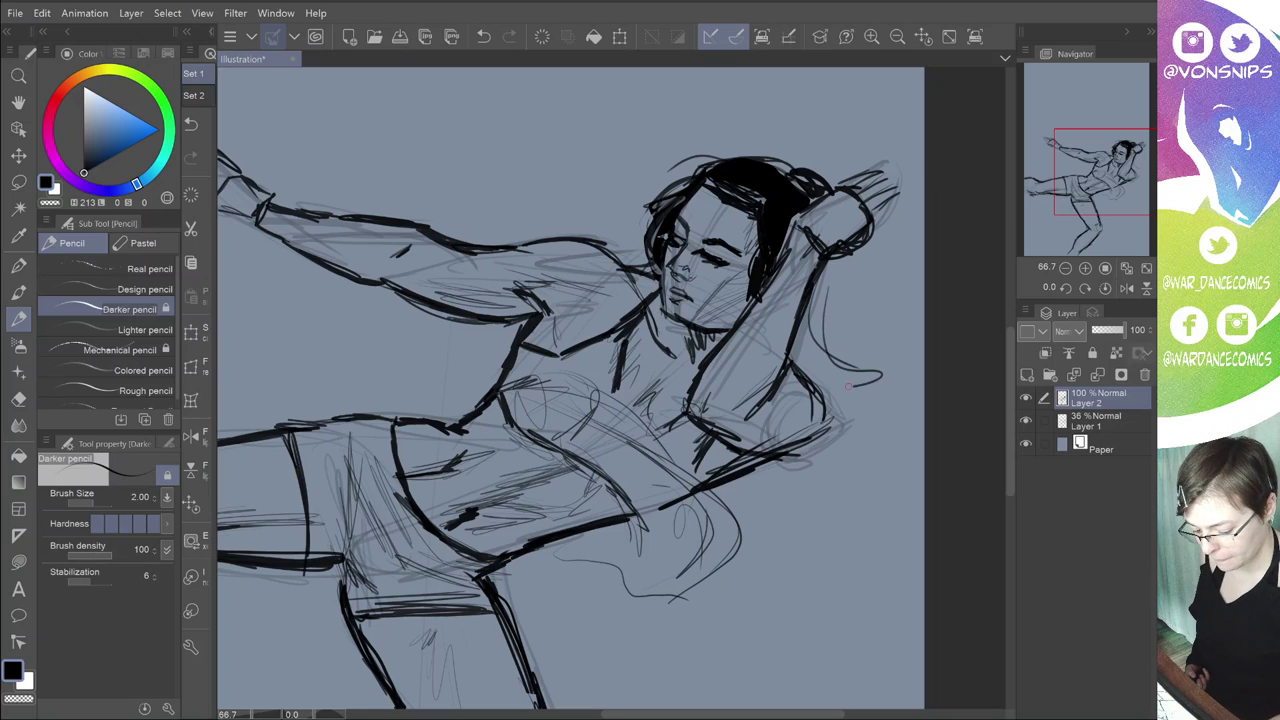
left_click_drag(848, 386, 872, 300)
left_click_drag(866, 270, 904, 332)
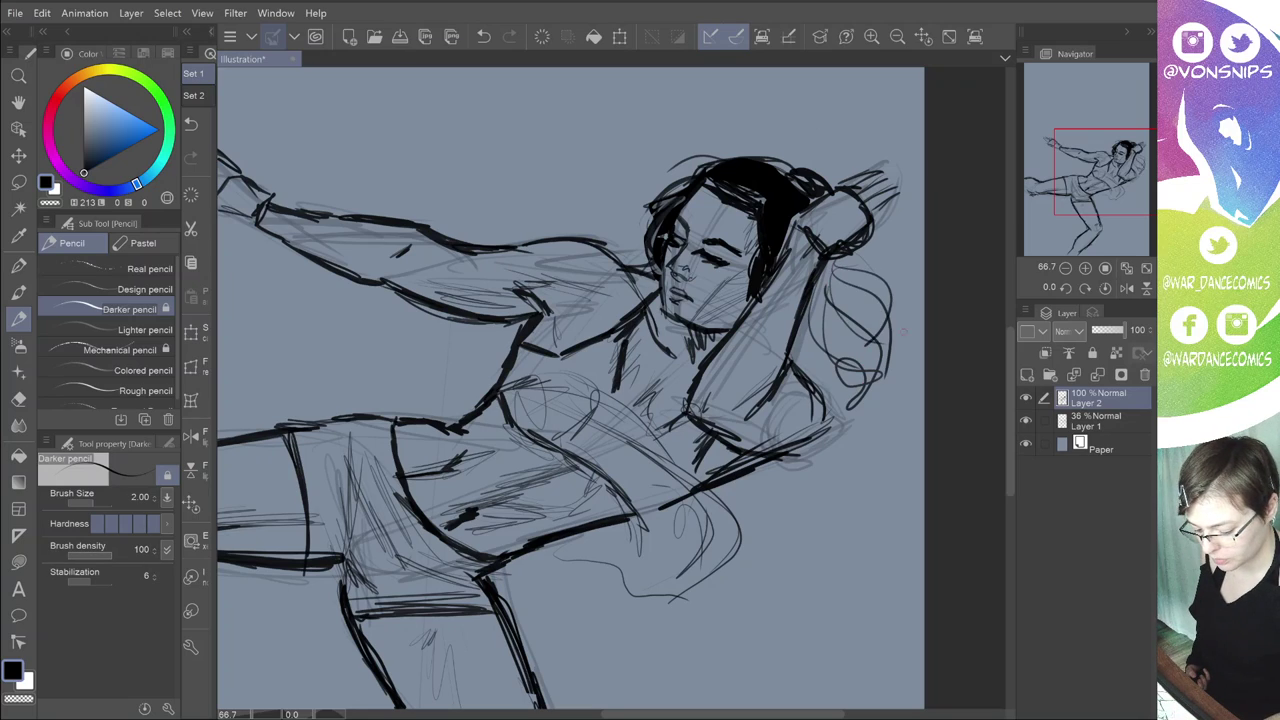
left_click_drag(904, 332, 870, 402)
left_click_drag(876, 270, 812, 318)
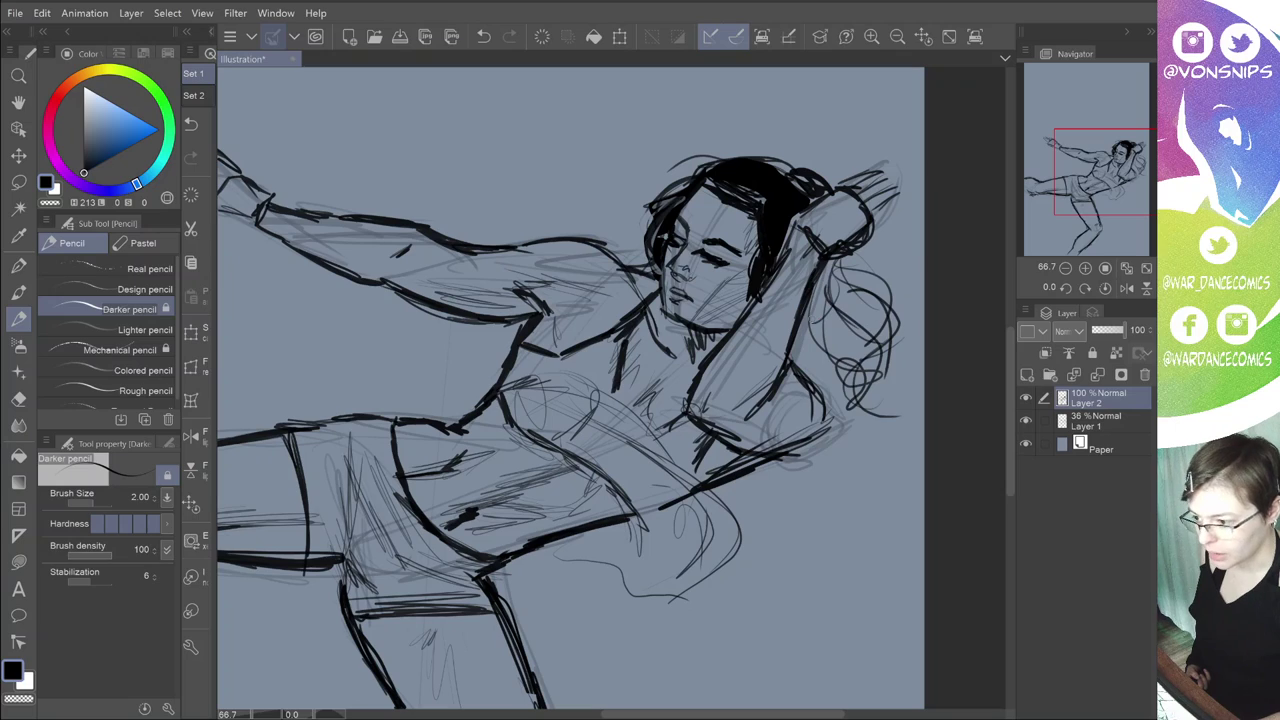
left_click_drag(810, 280, 833, 335)
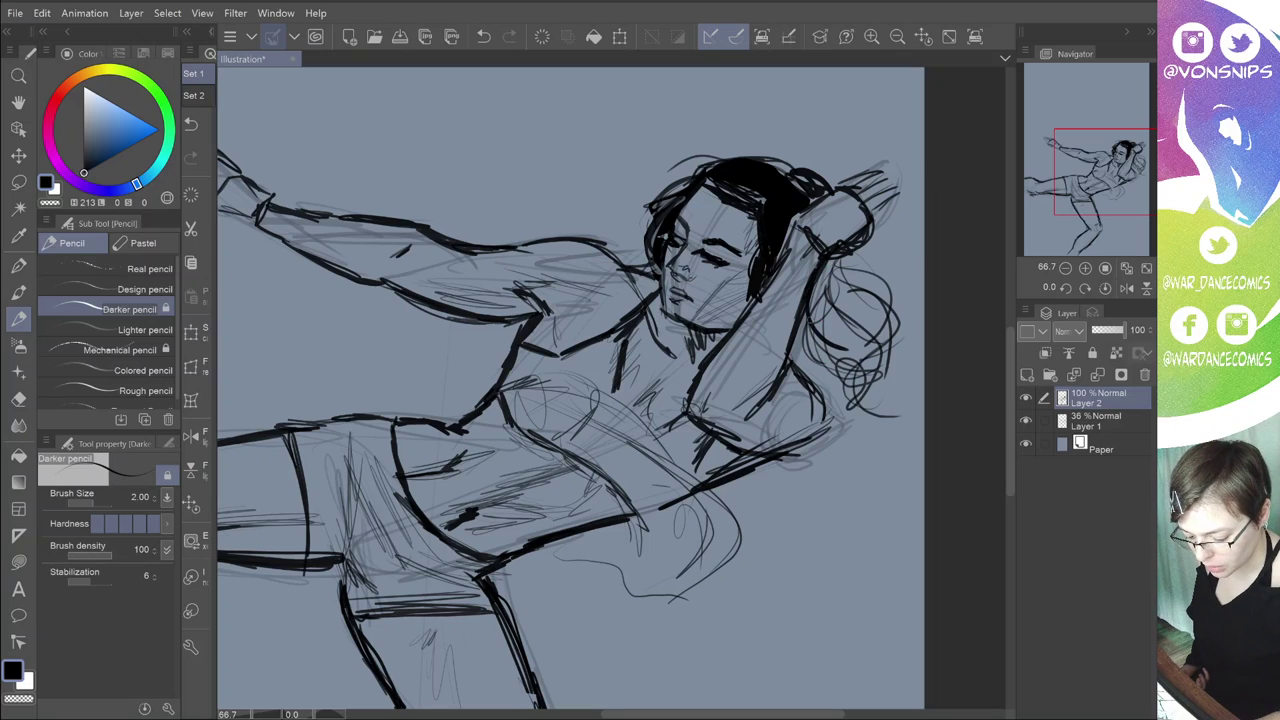
Step: Fill the ponytail with overlapping solid black wavy locks using Lasso fill, leaving small gaps and pointed tips
key("u")
left_click_drag(818, 270, 872, 404)
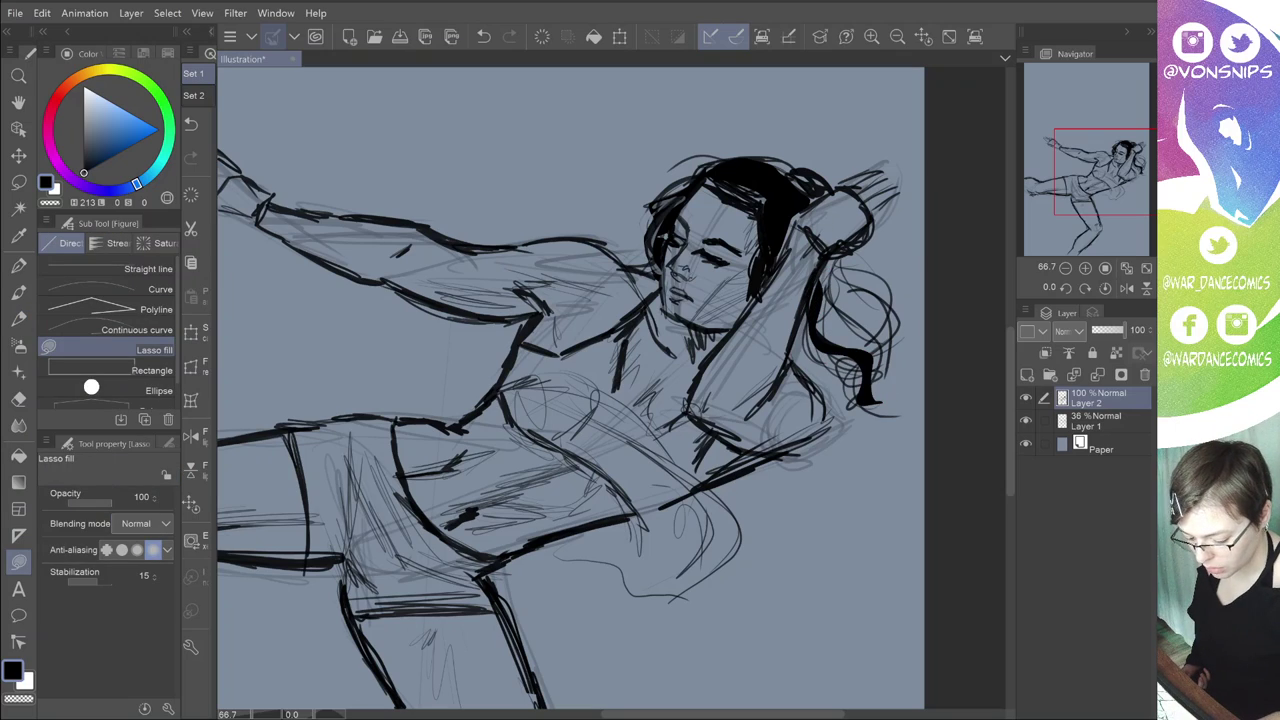
left_click_drag(832, 270, 860, 288)
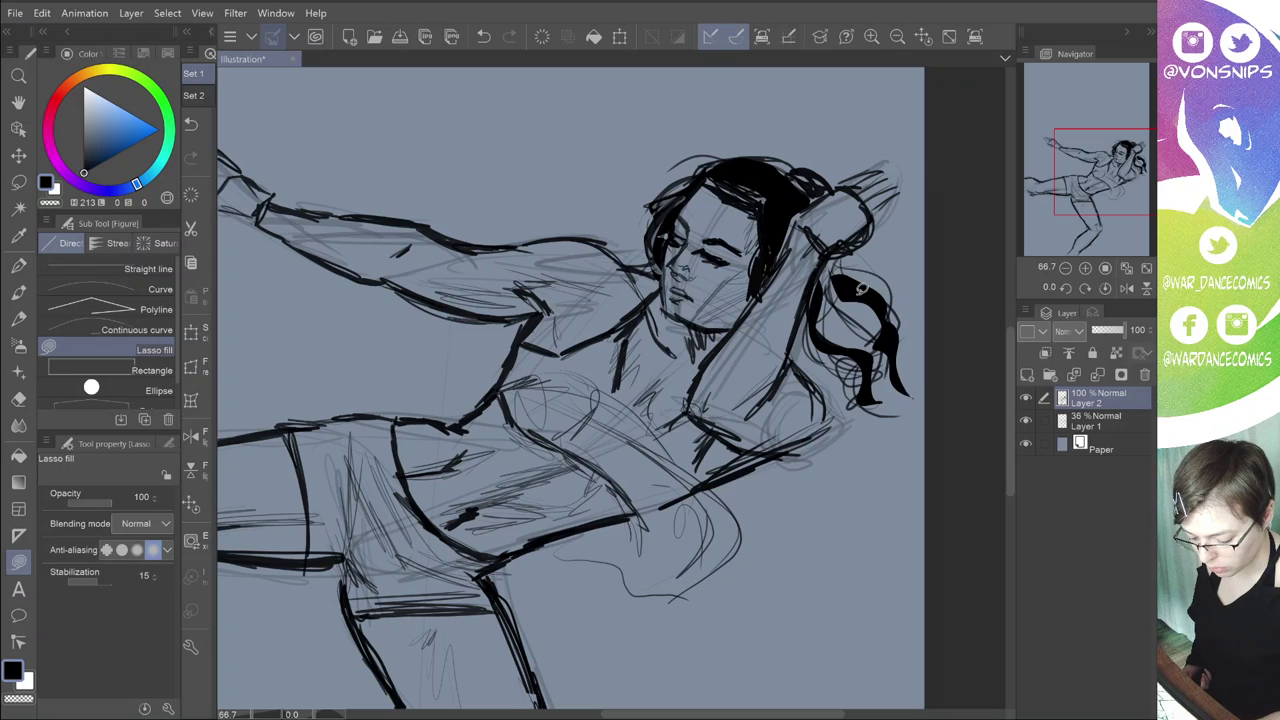
left_click_drag(860, 288, 823, 222)
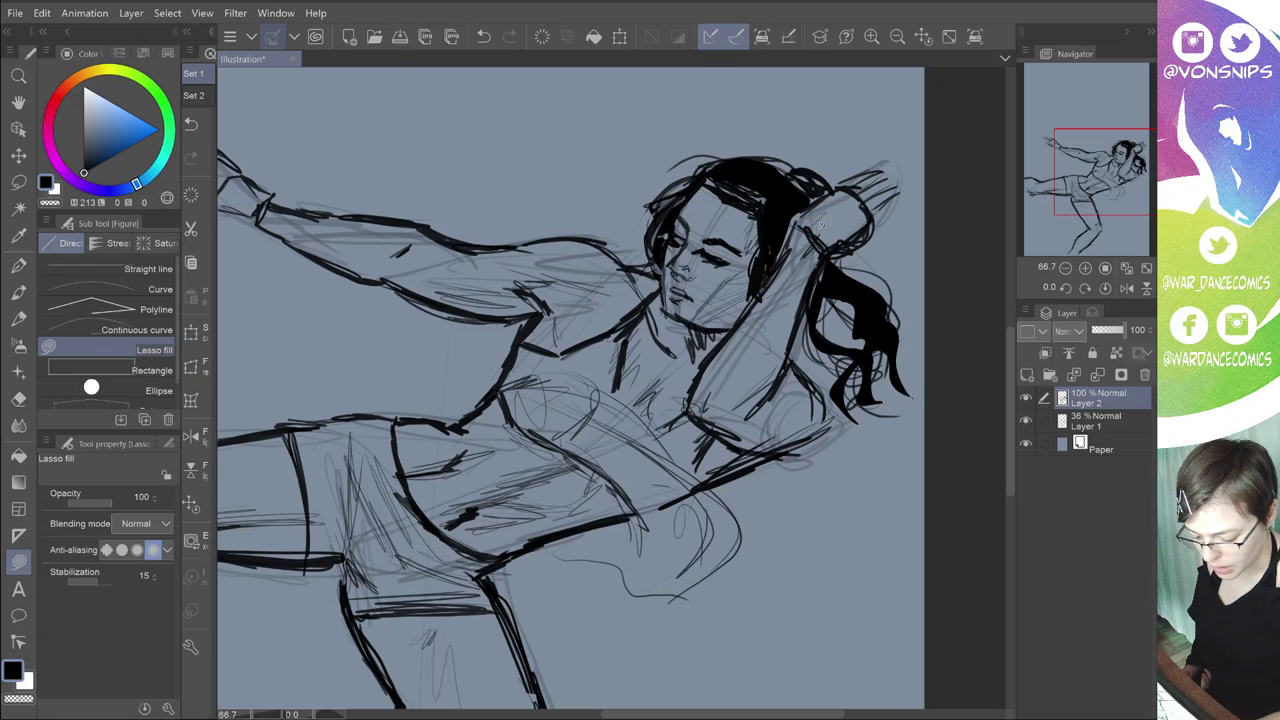
left_click_drag(885, 238, 852, 396)
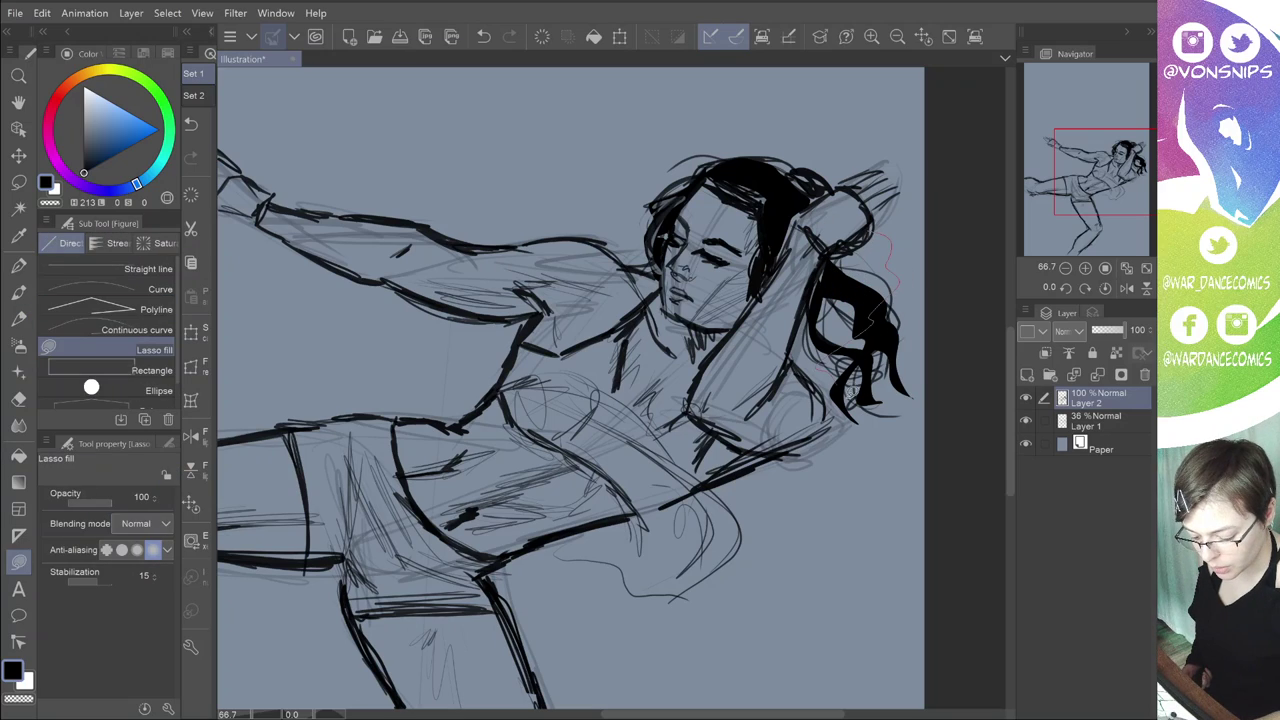
left_click_drag(840, 410, 840, 252)
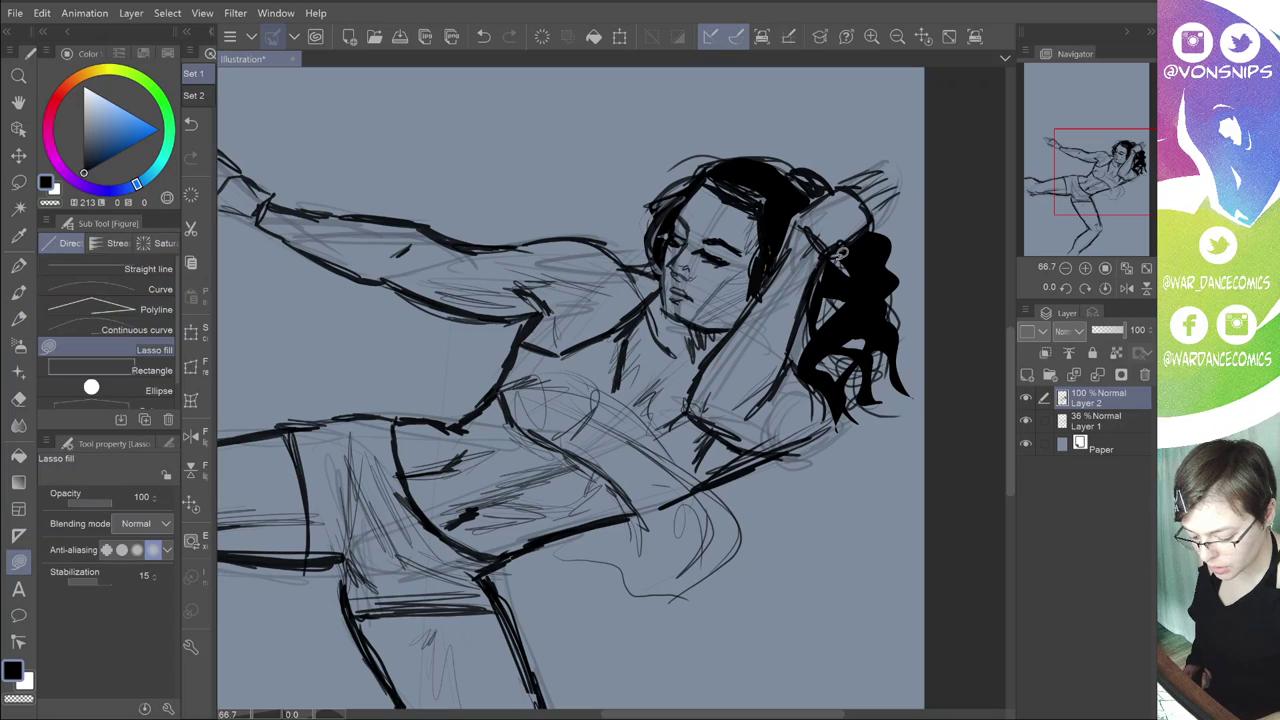
left_click_drag(886, 233, 926, 316)
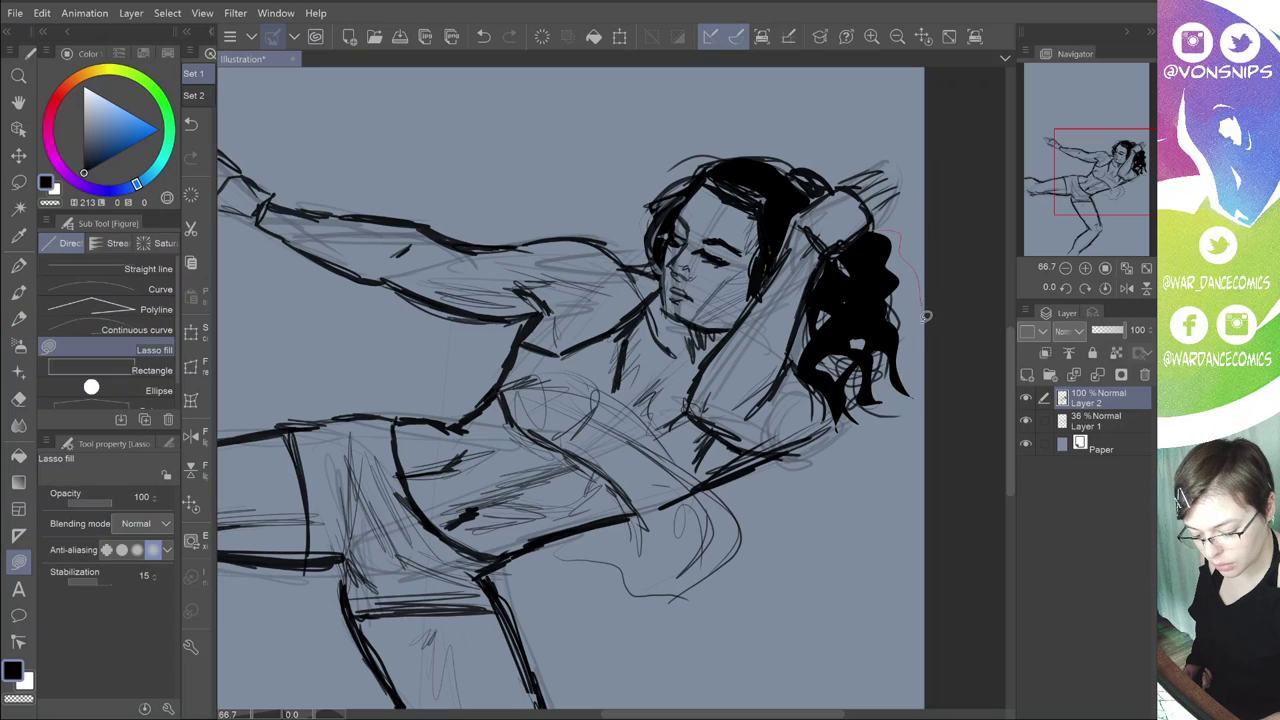
mouse_move(926, 316)
left_mouse_down()
mouse_move(906, 269)
mouse_move(835, 243)
left_mouse_up()
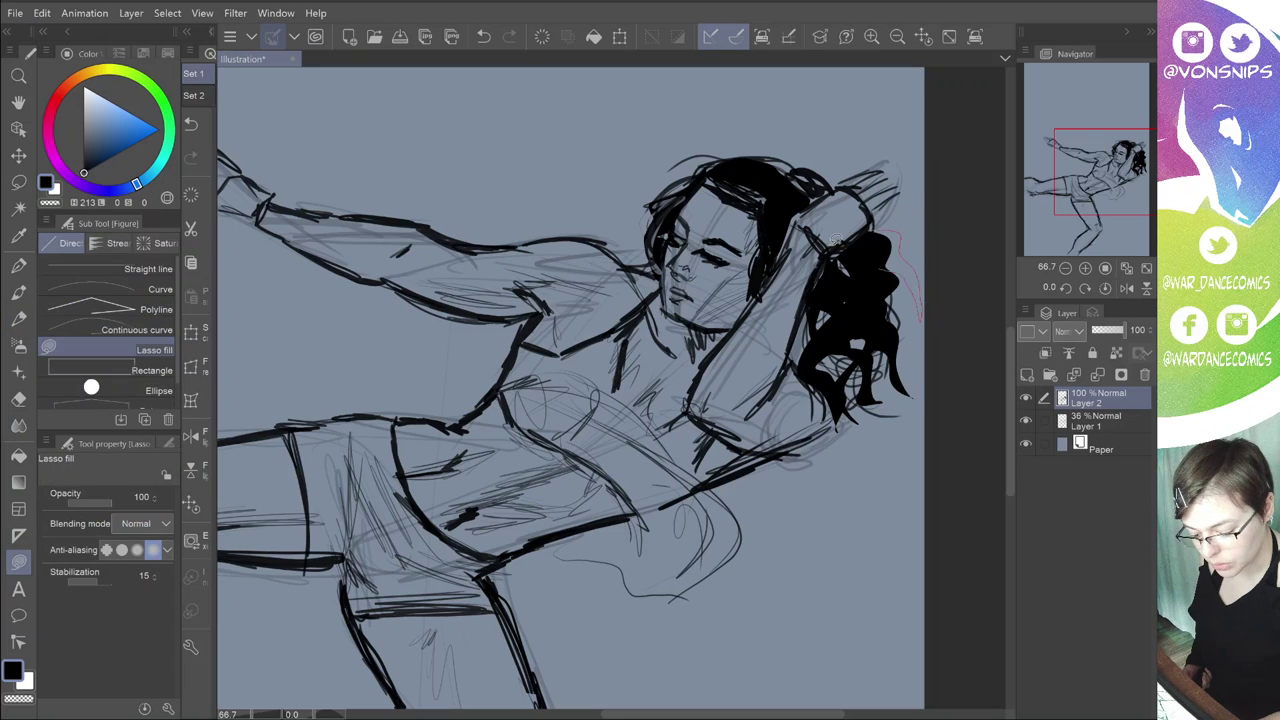
key("p")
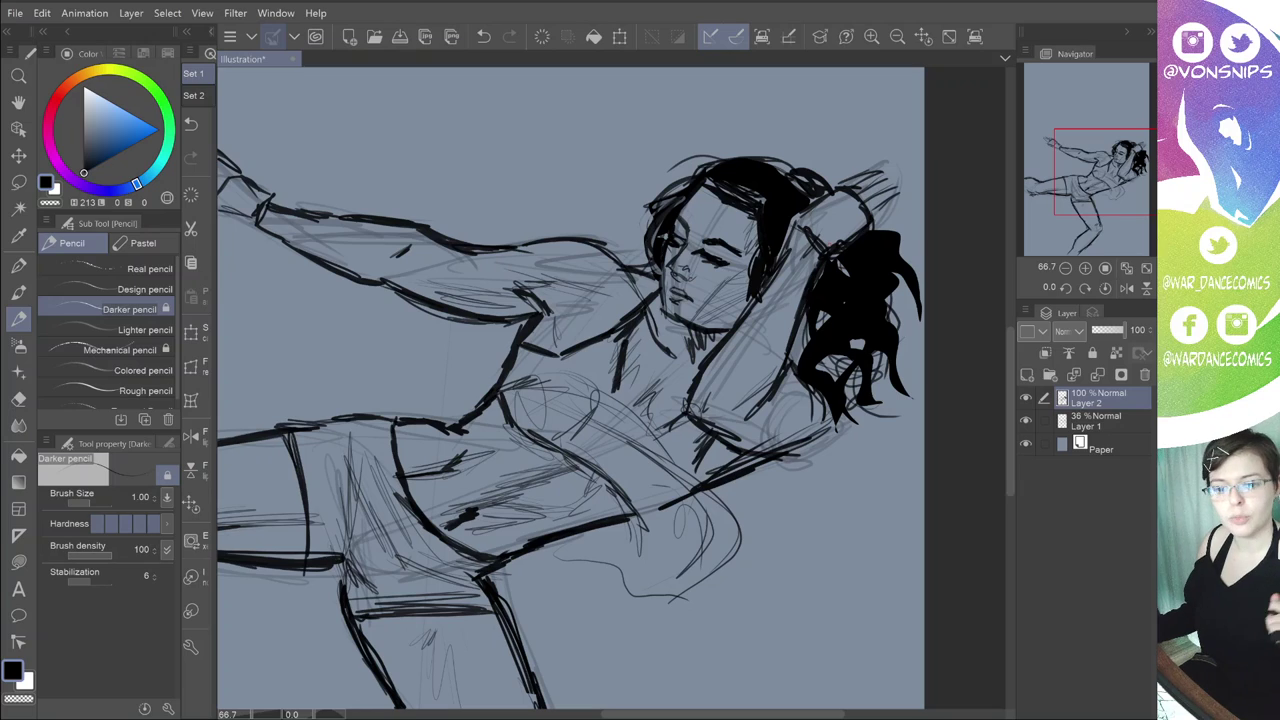
Step: Block in a bright blue shadow shape along the underside of the outstretched arm on Layer 3 using Lasso fill
left_click_drag(612, 388, 607, 441)
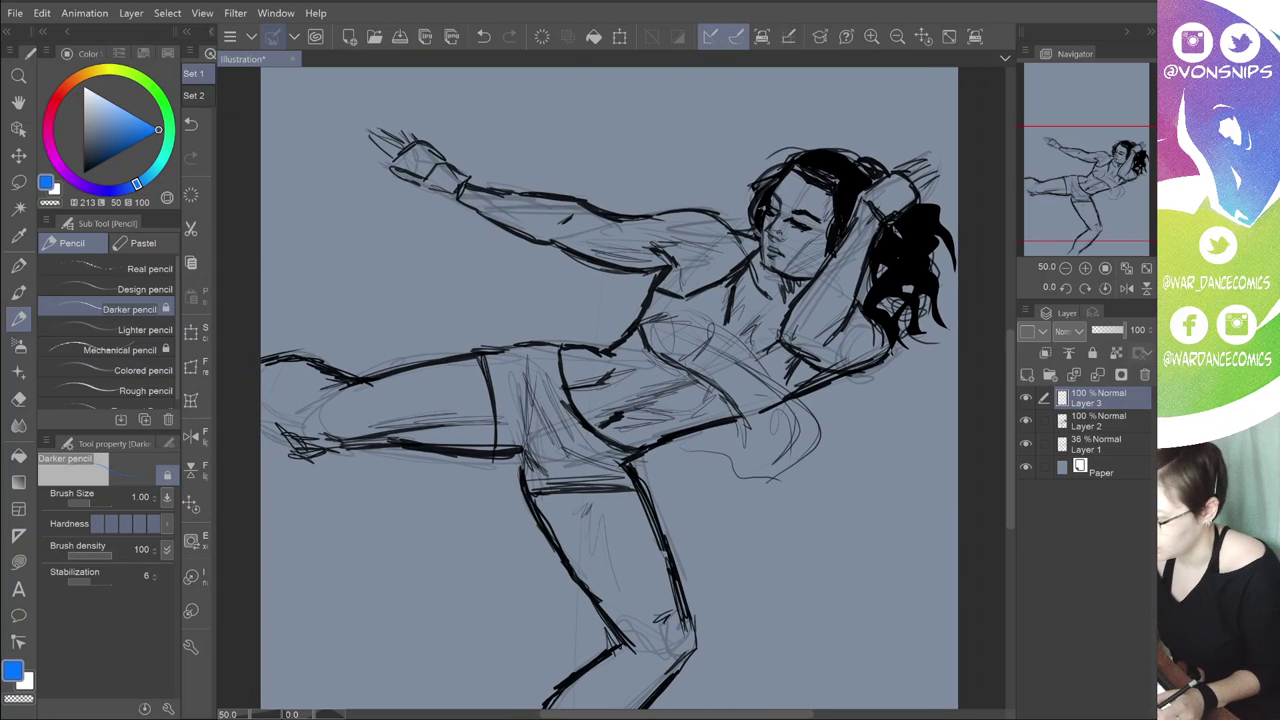
key("u")
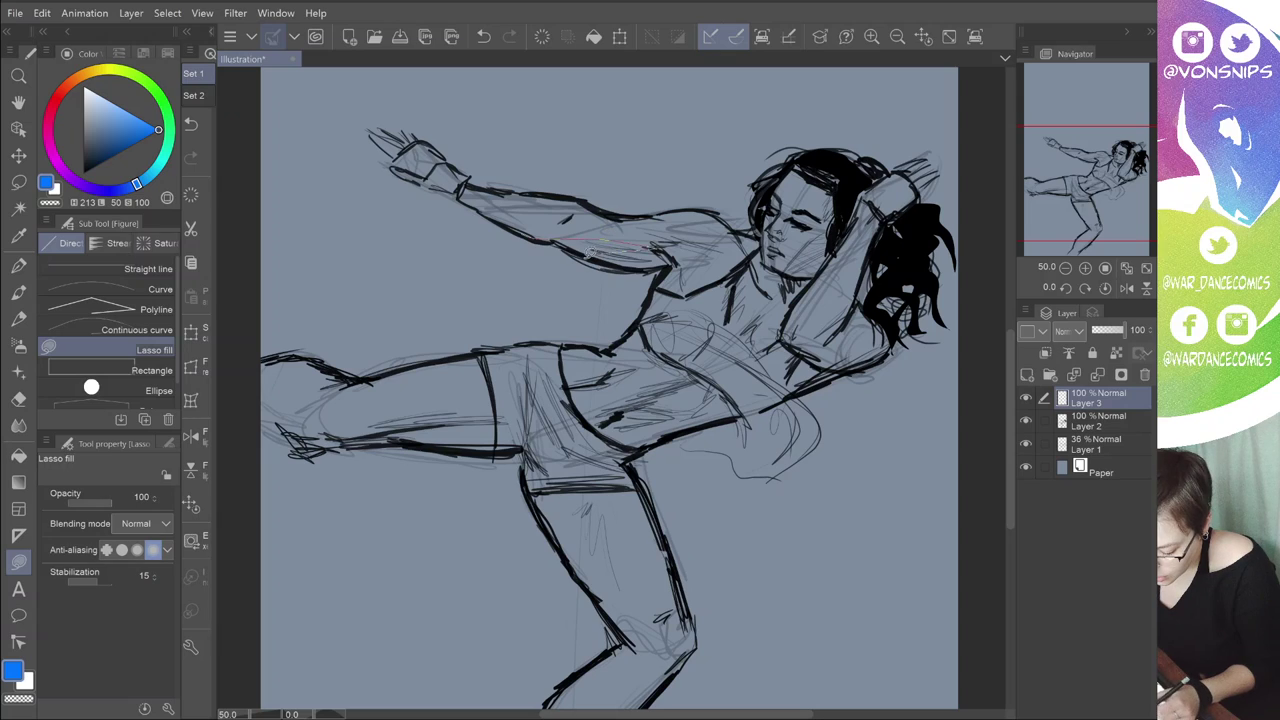
left_click_drag(528, 238, 570, 257)
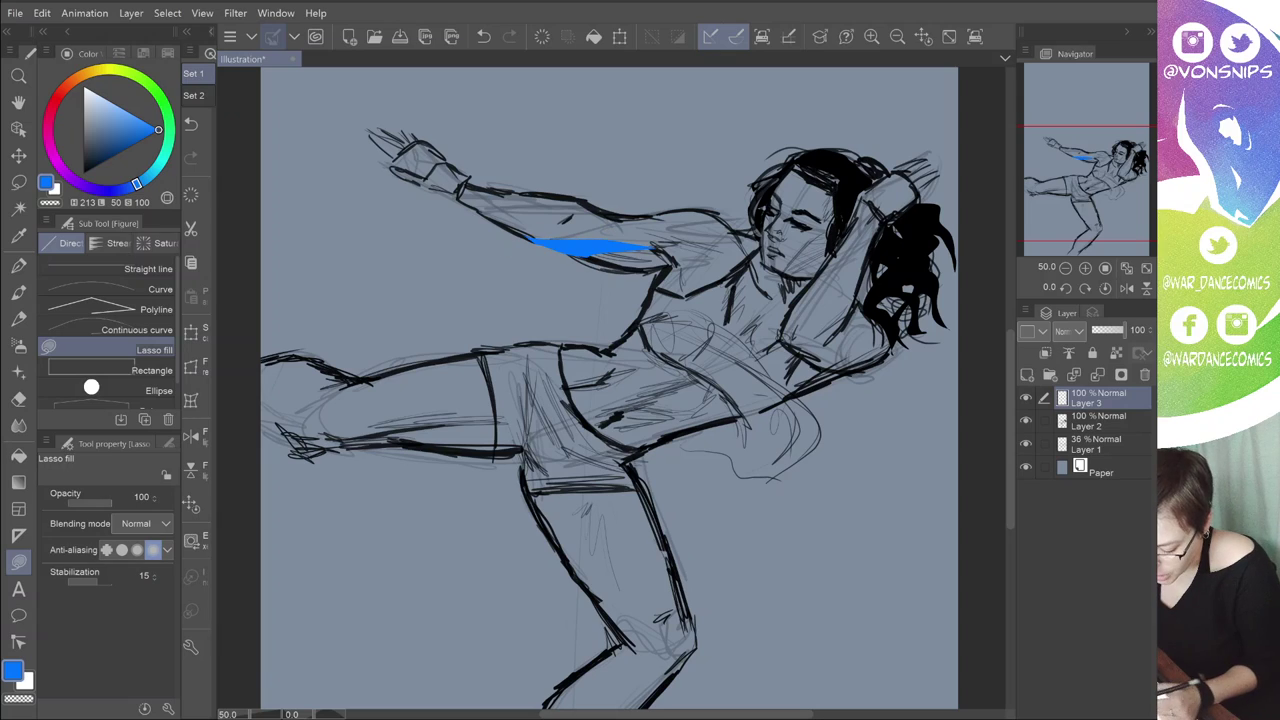
Step: Change the blending mode of Layer 3 to Multiply
key("p")
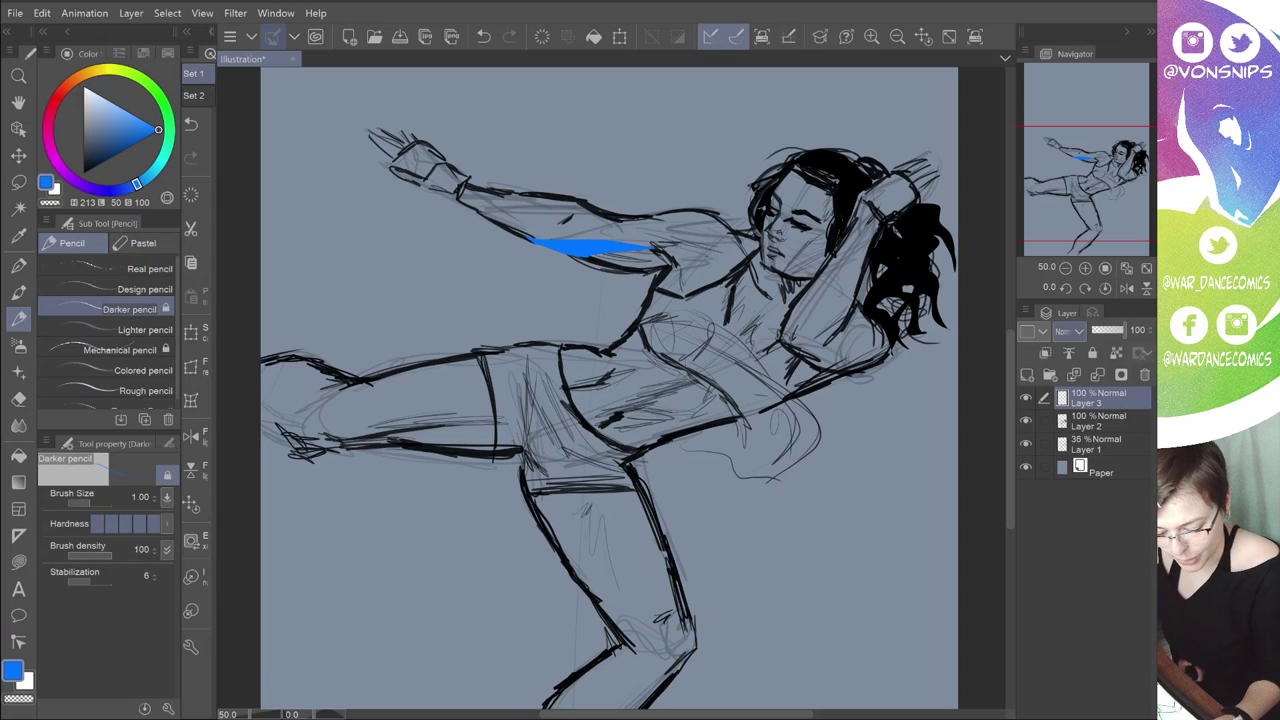
left_click(1067, 330)
left_click(1080, 382)
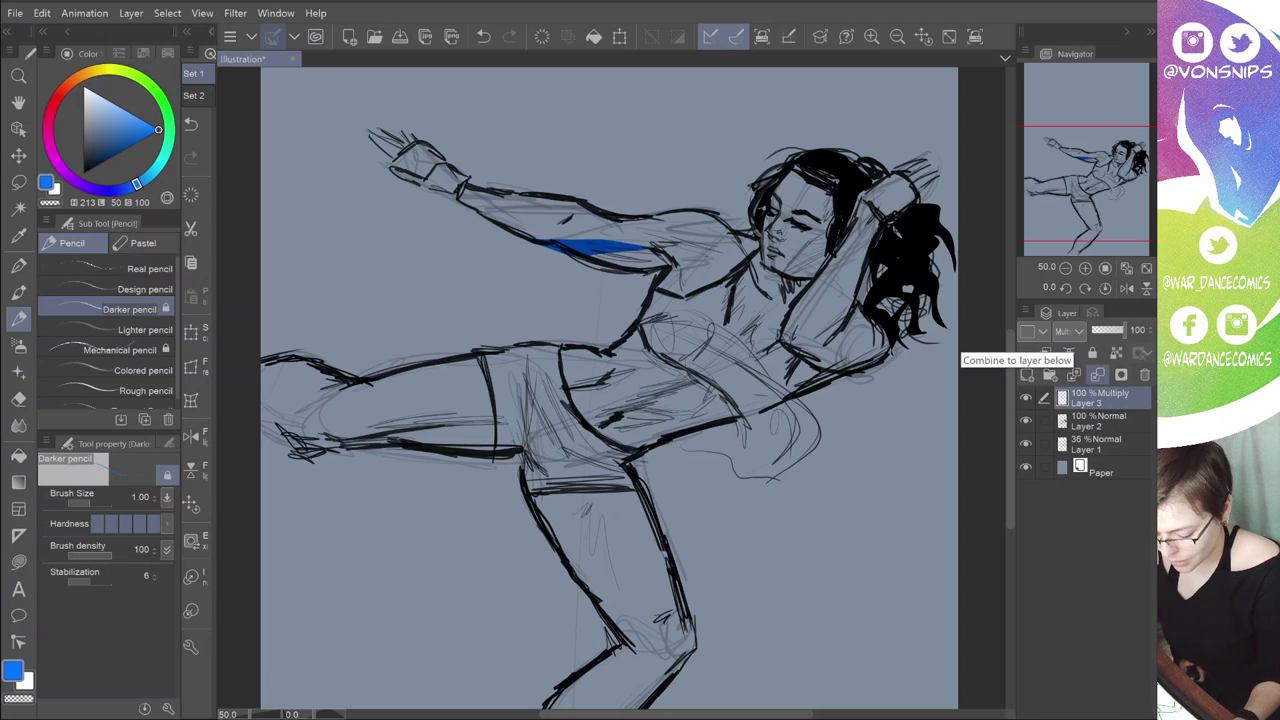
Step: Extend the blue underarm shadow to the armpit and add a pointed shadow on the shoulder beside the neck with Lasso fill
key("u")
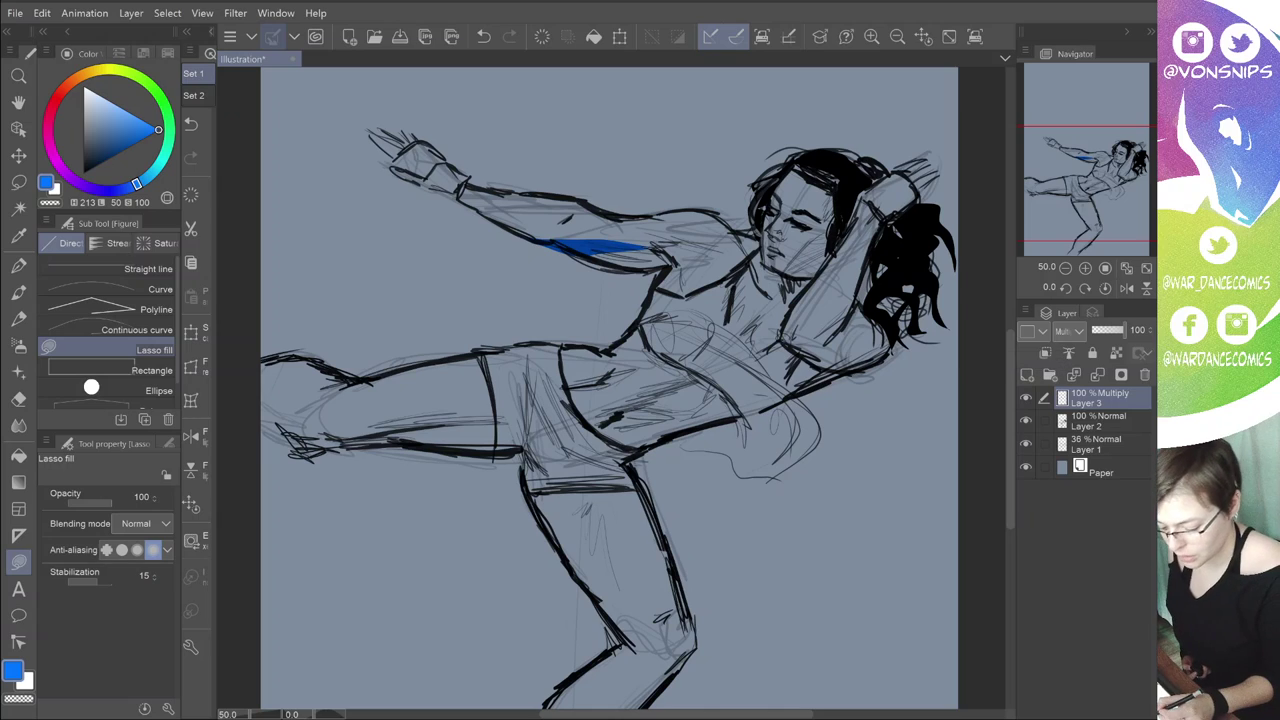
left_click_drag(598, 248, 668, 265)
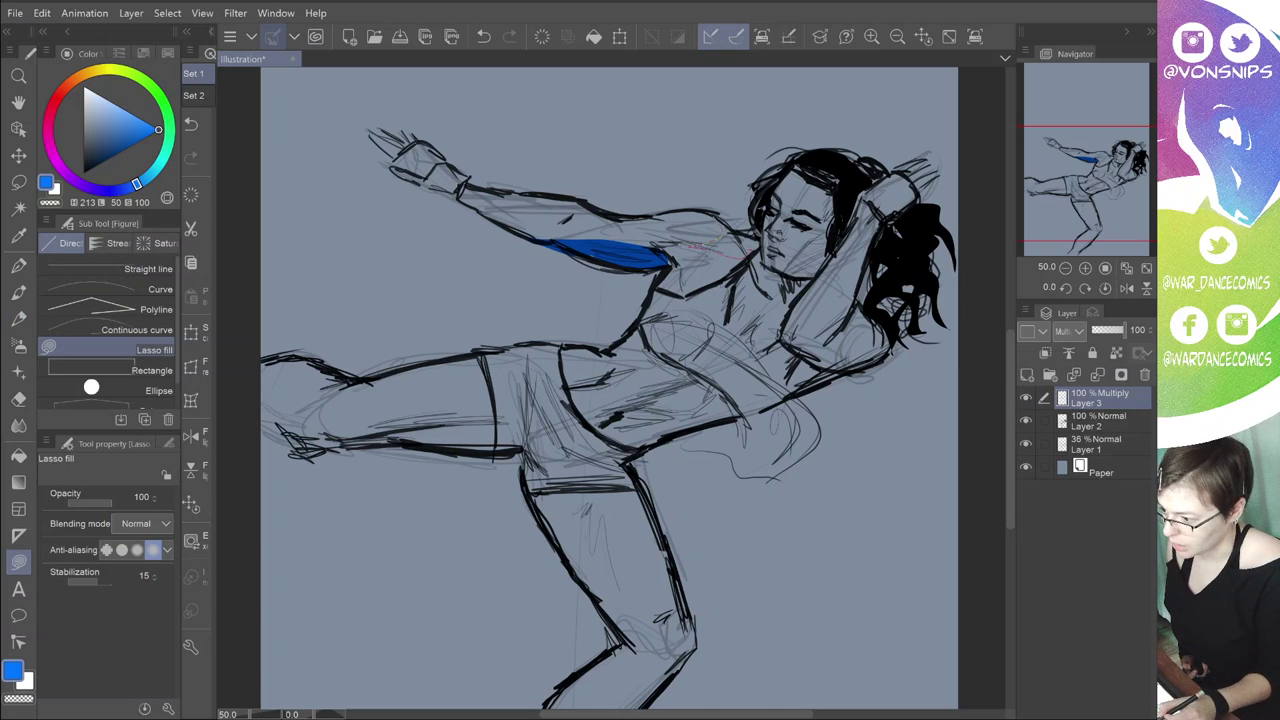
left_click_drag(752, 250, 693, 246)
key("p")
key("u")
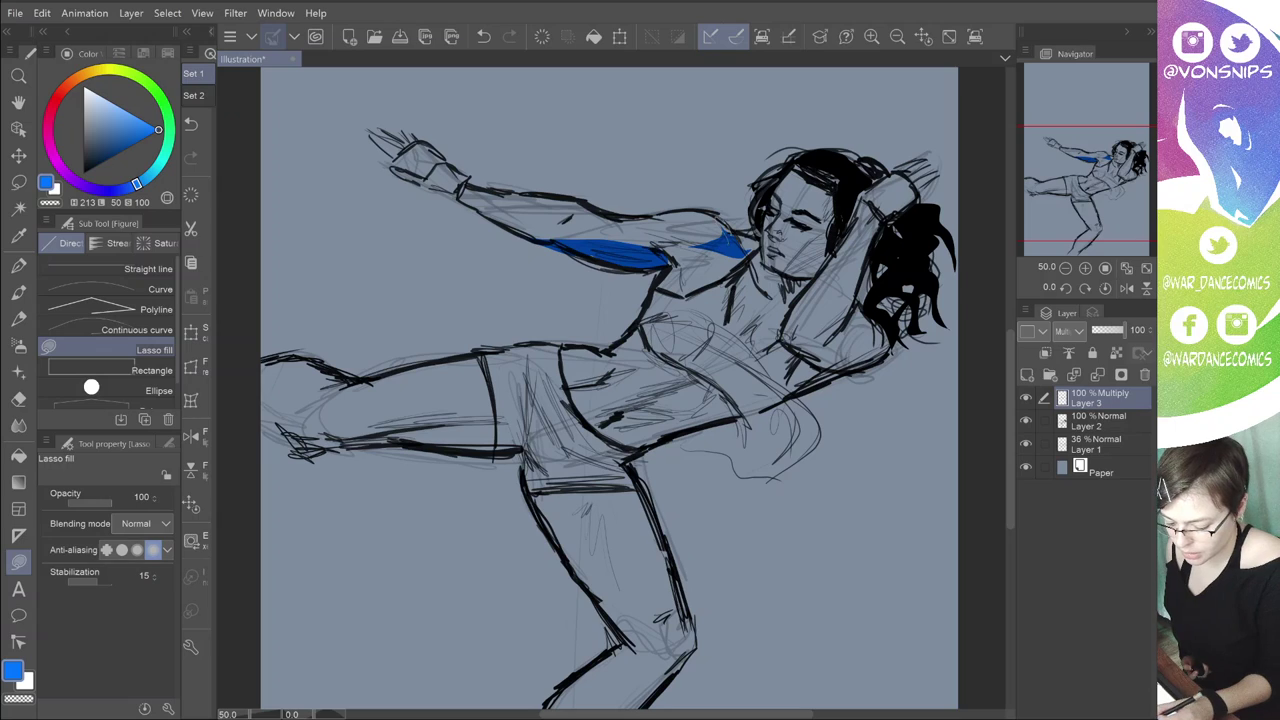
key("p")
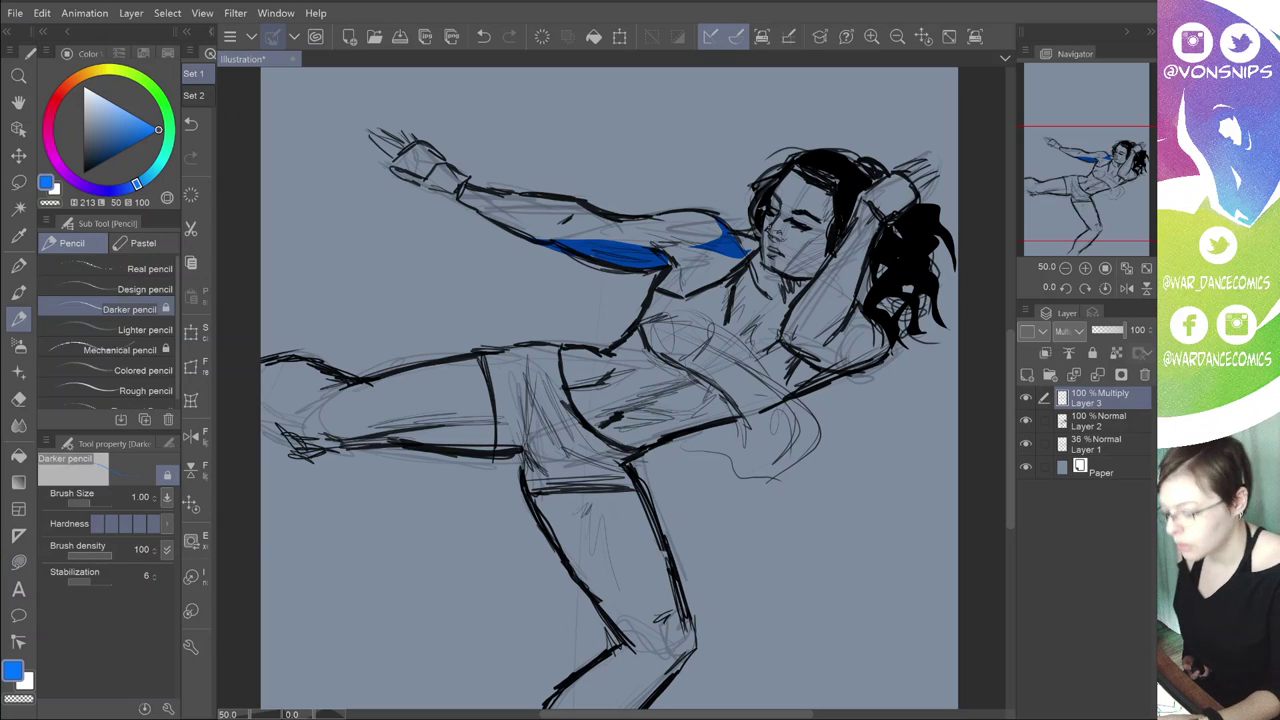
Step: Fill a small blue shadow along the side of the nose using Lasso fill
key("u")
left_click_drag(779, 218, 786, 238)
key("p")
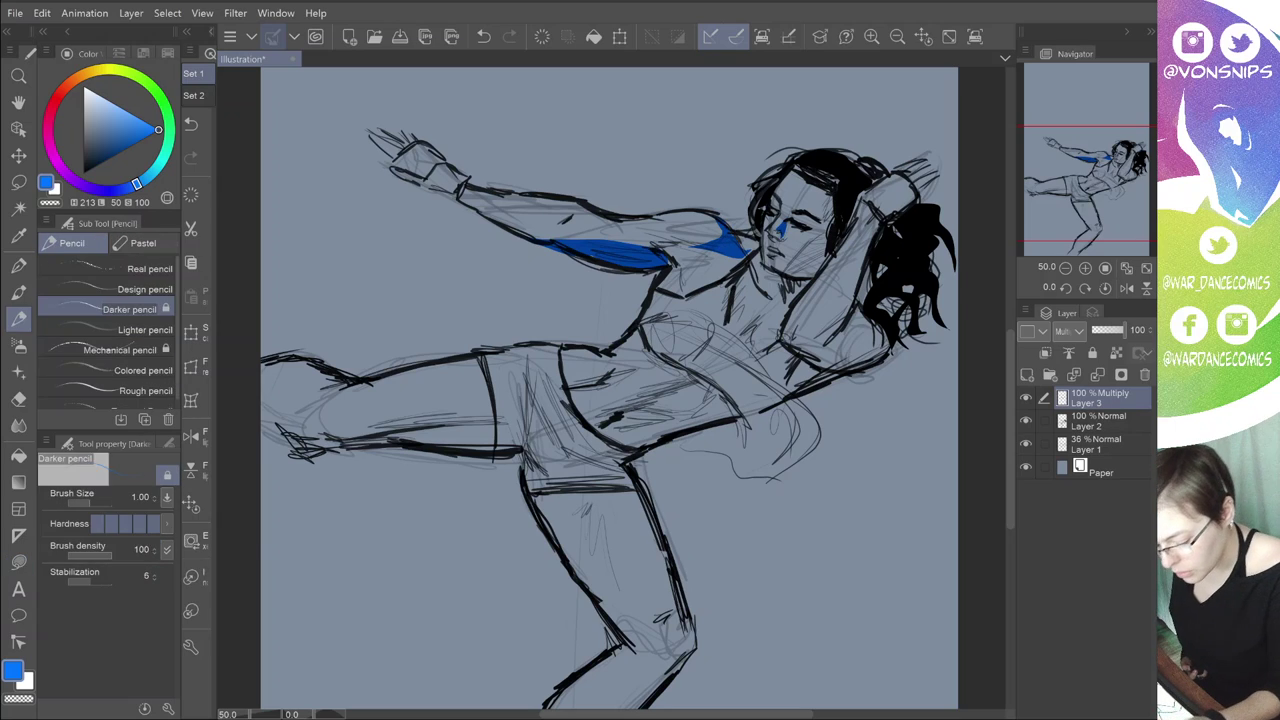
Step: Fill the shaded side of the face with blue from hairline to jaw, and add shadow around the nearer eye
key("u")
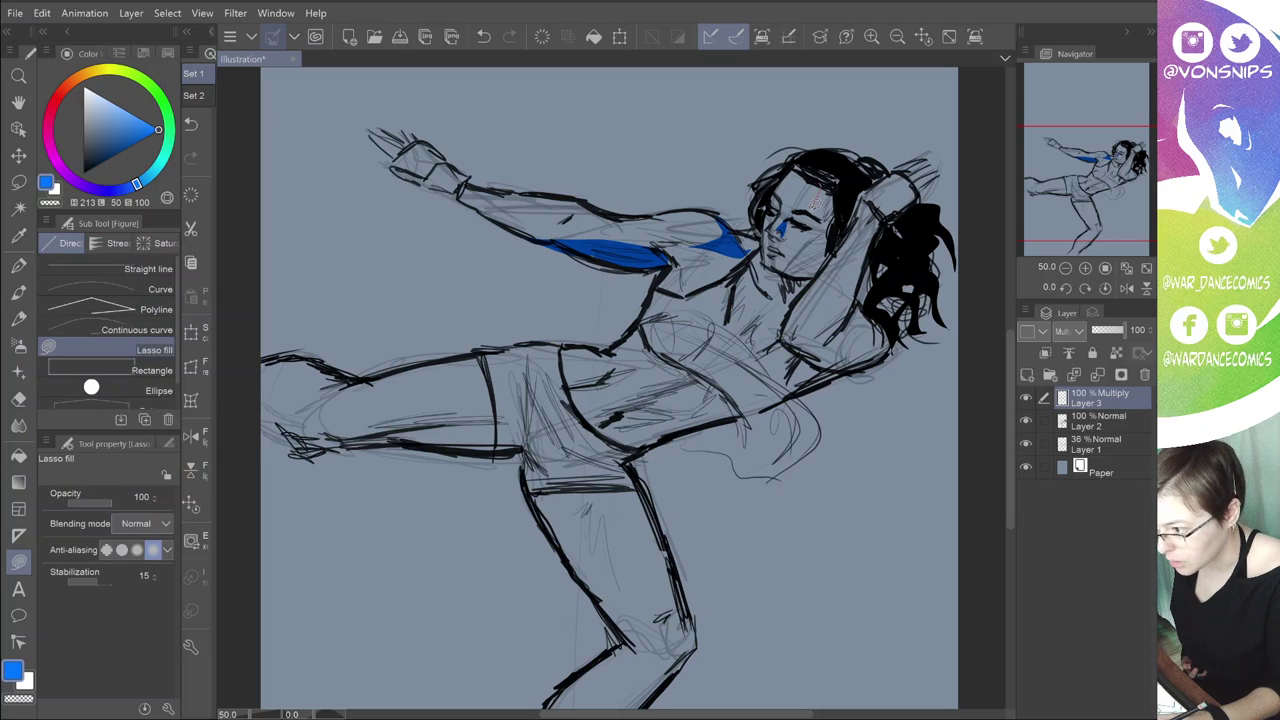
mouse_move(815, 203)
left_mouse_down()
mouse_move(785, 268)
mouse_move(811, 272)
mouse_move(841, 244)
mouse_move(840, 176)
left_mouse_up()
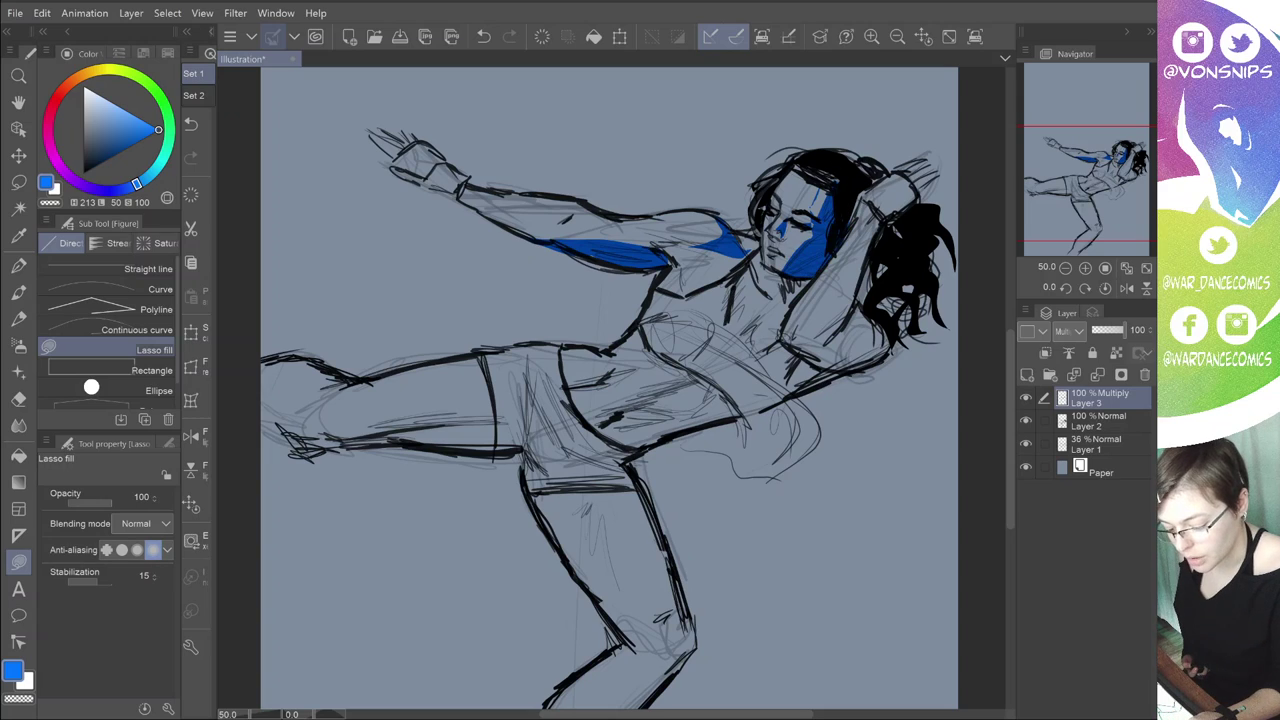
key("p")
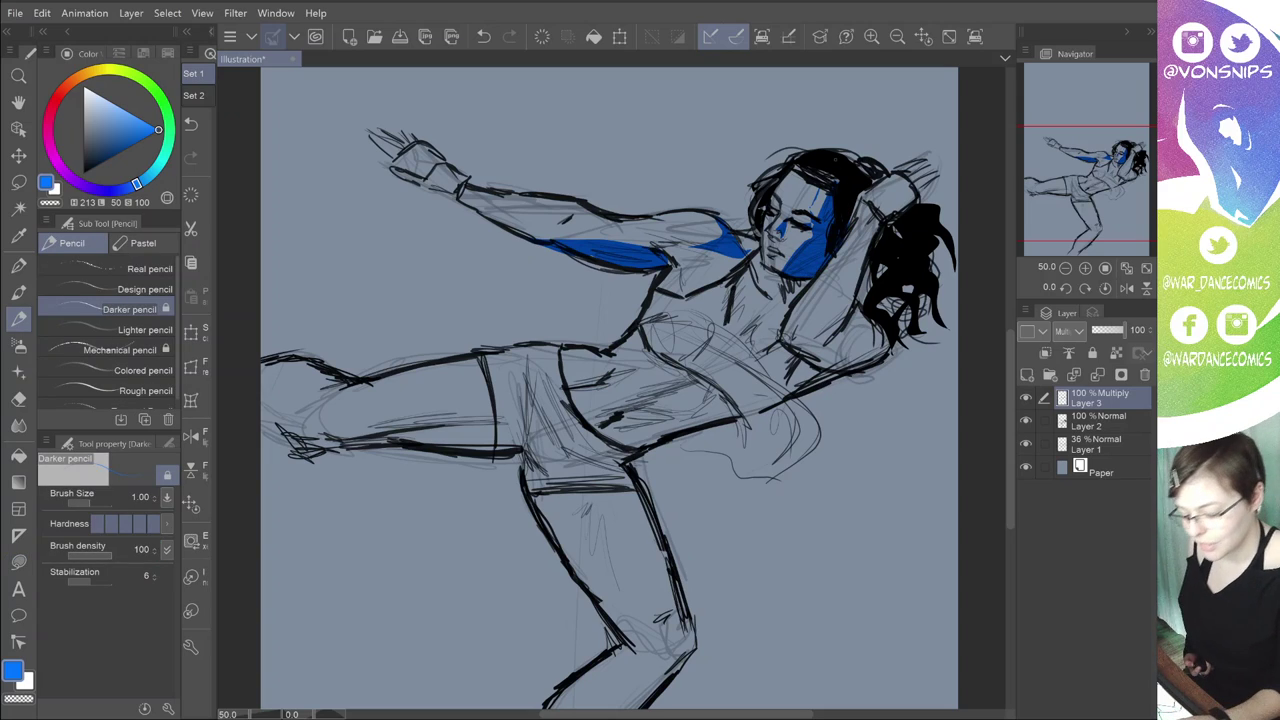
key("u")
key("p")
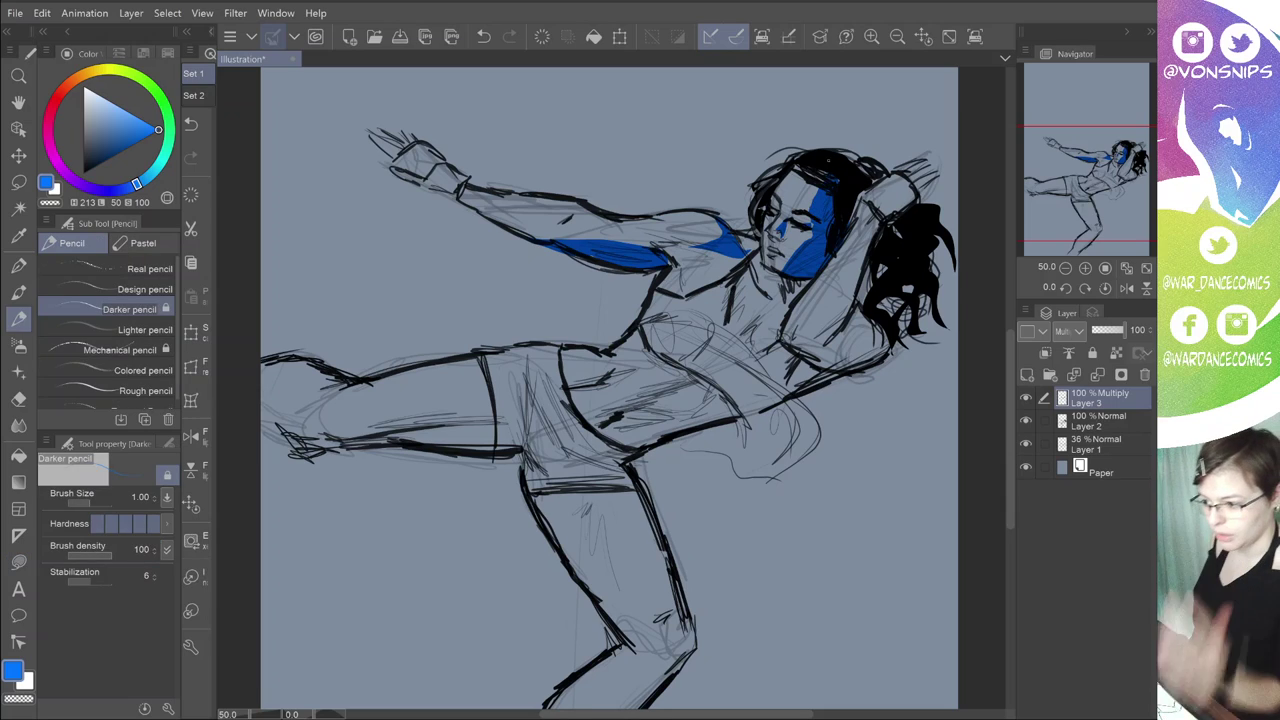
key("u")
mouse_move(803, 226)
left_mouse_down()
mouse_move(814, 238)
mouse_move(804, 226)
left_mouse_up()
key("p")
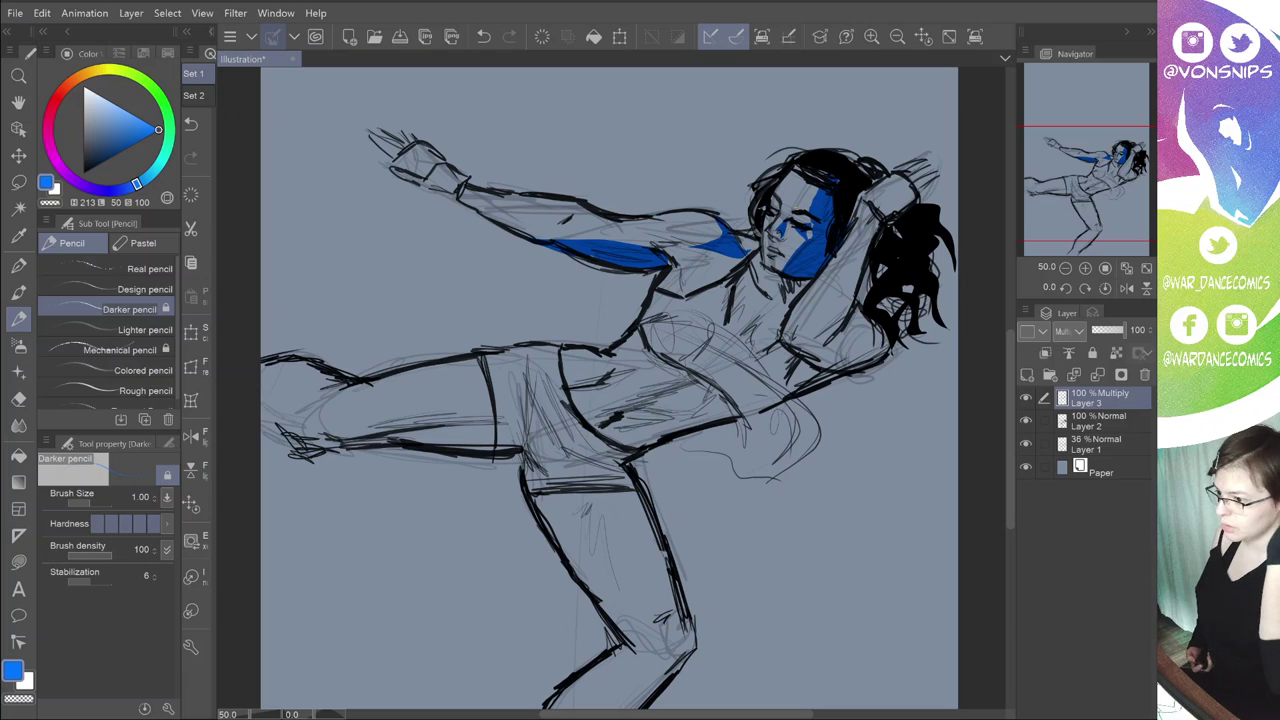
Step: Fill the upper lip and the area beneath the lower lip with blue shadow, adding a small touch under the nose
scroll(765, 252, "up", 3)
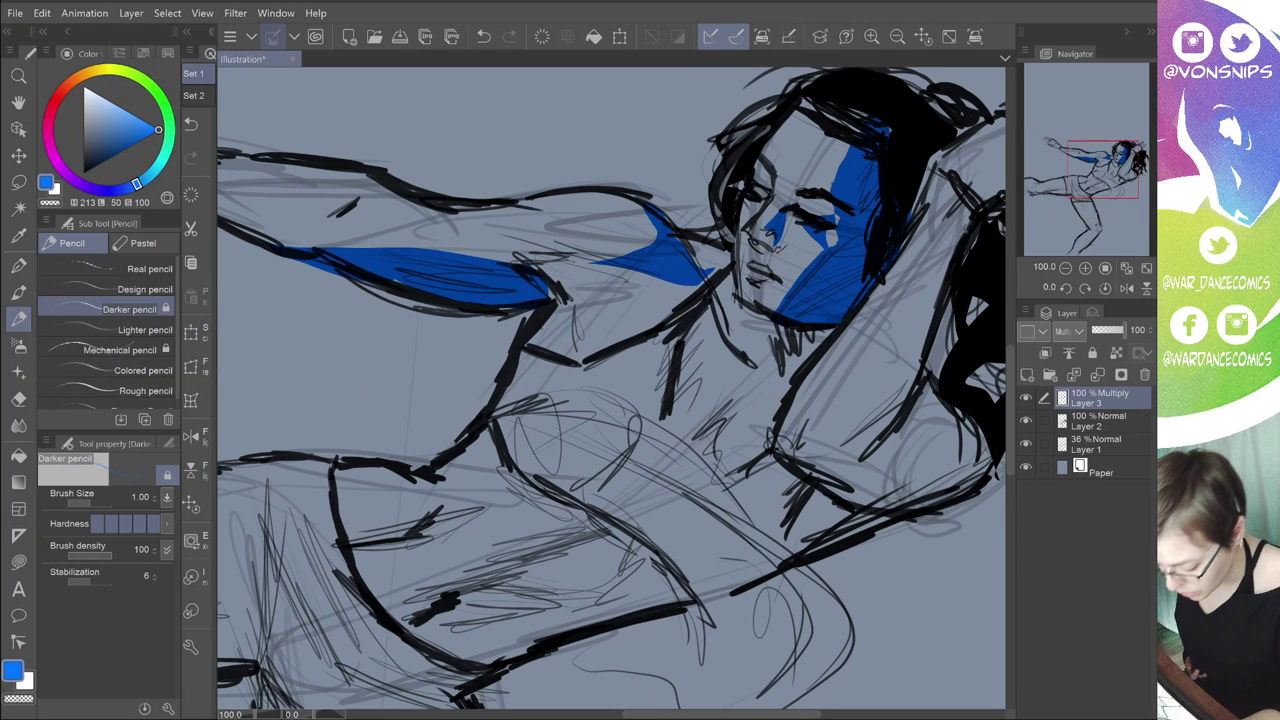
key("u")
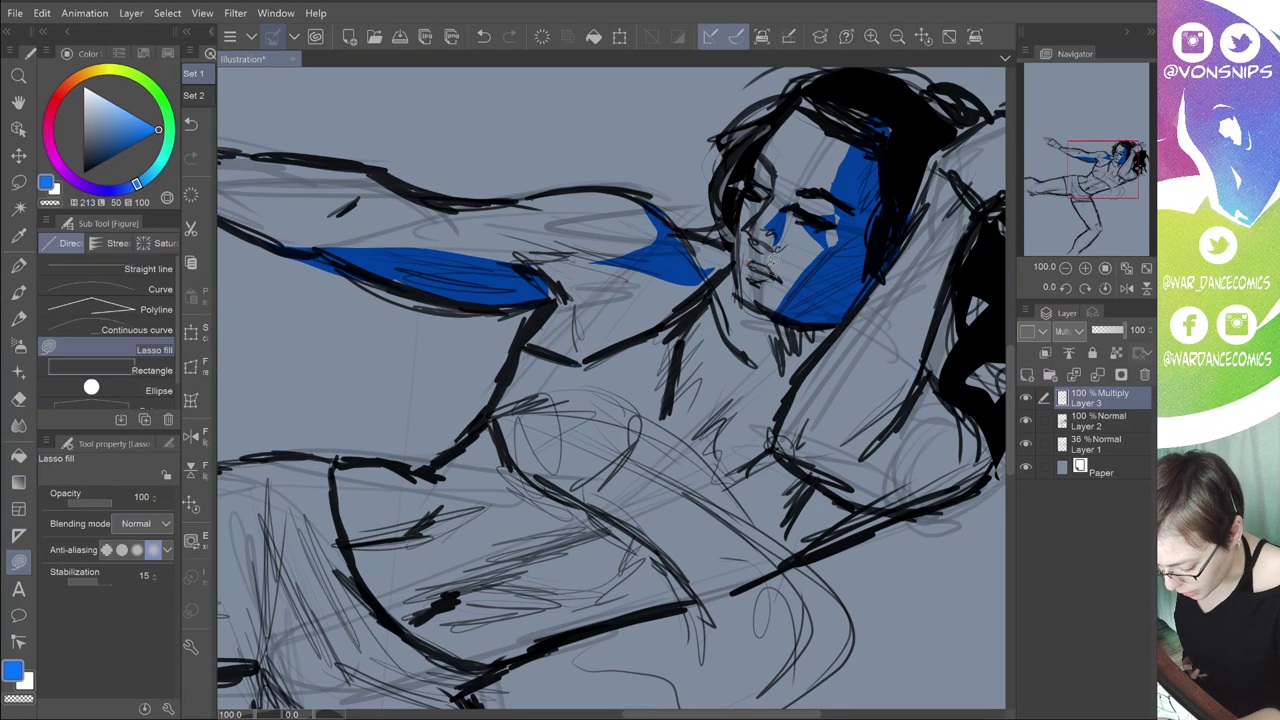
left_click_drag(766, 262, 770, 274)
key("p")
key("u")
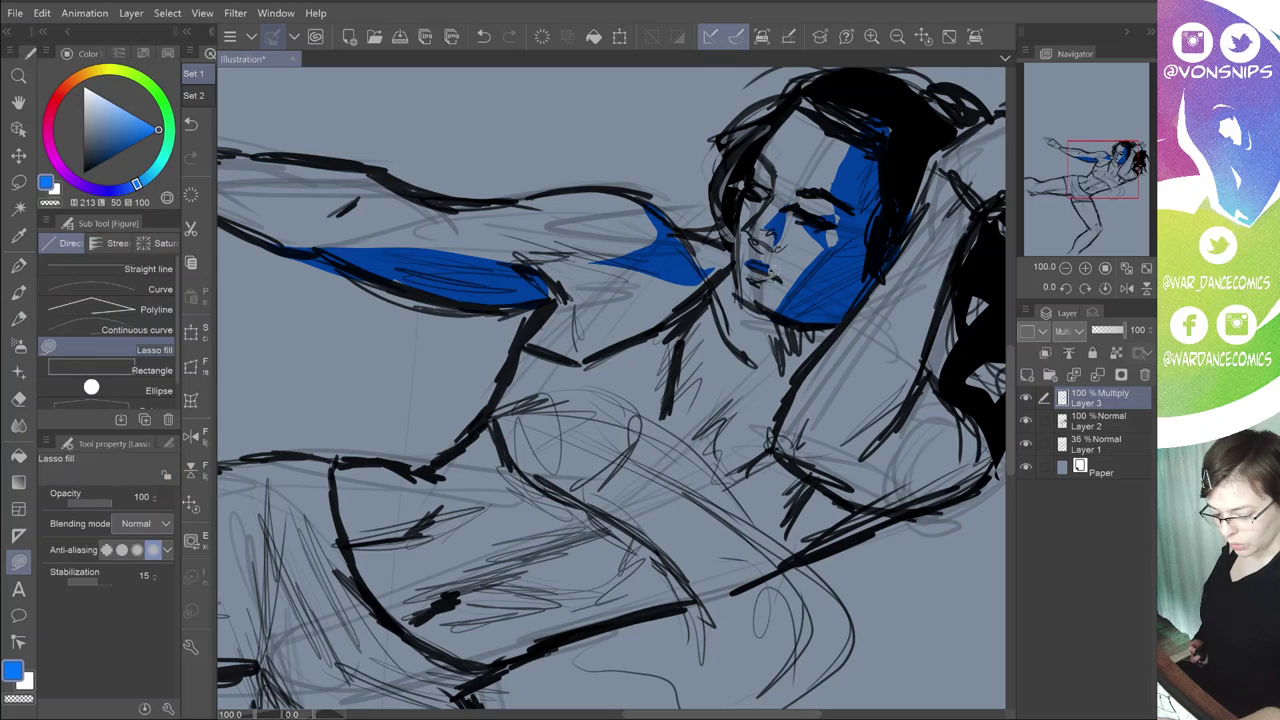
key("p")
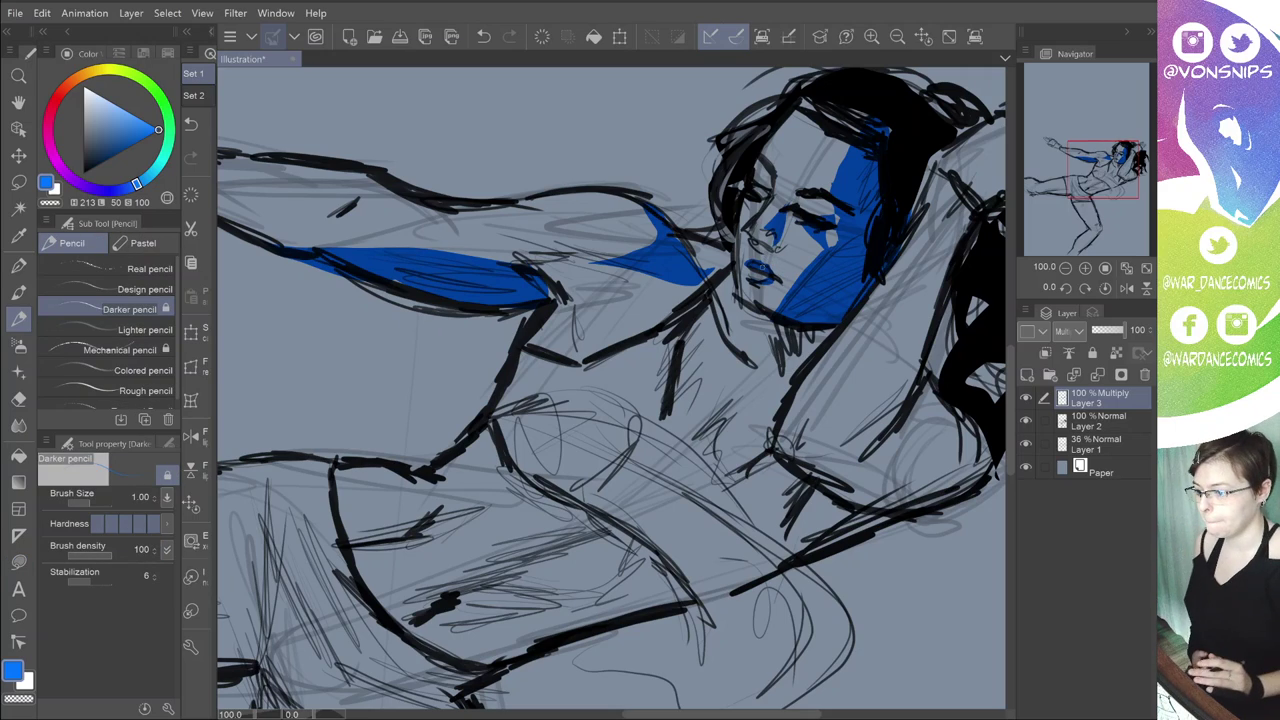
key("u")
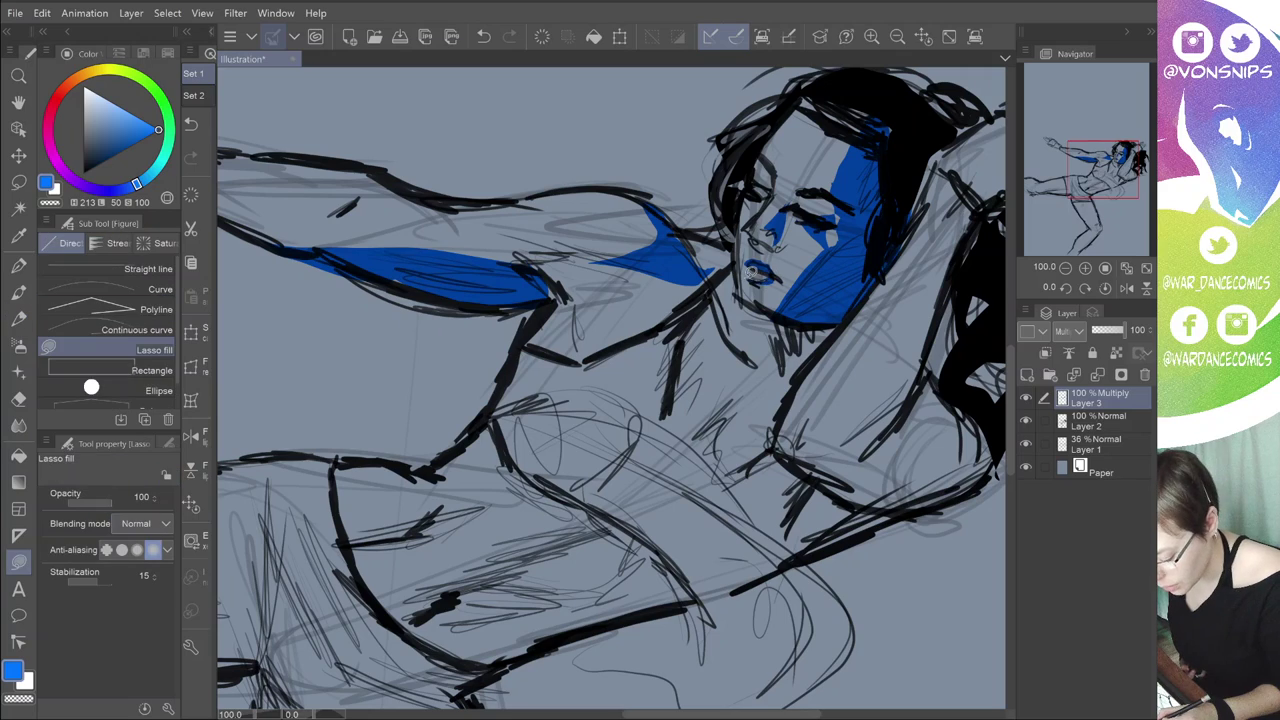
key("p")
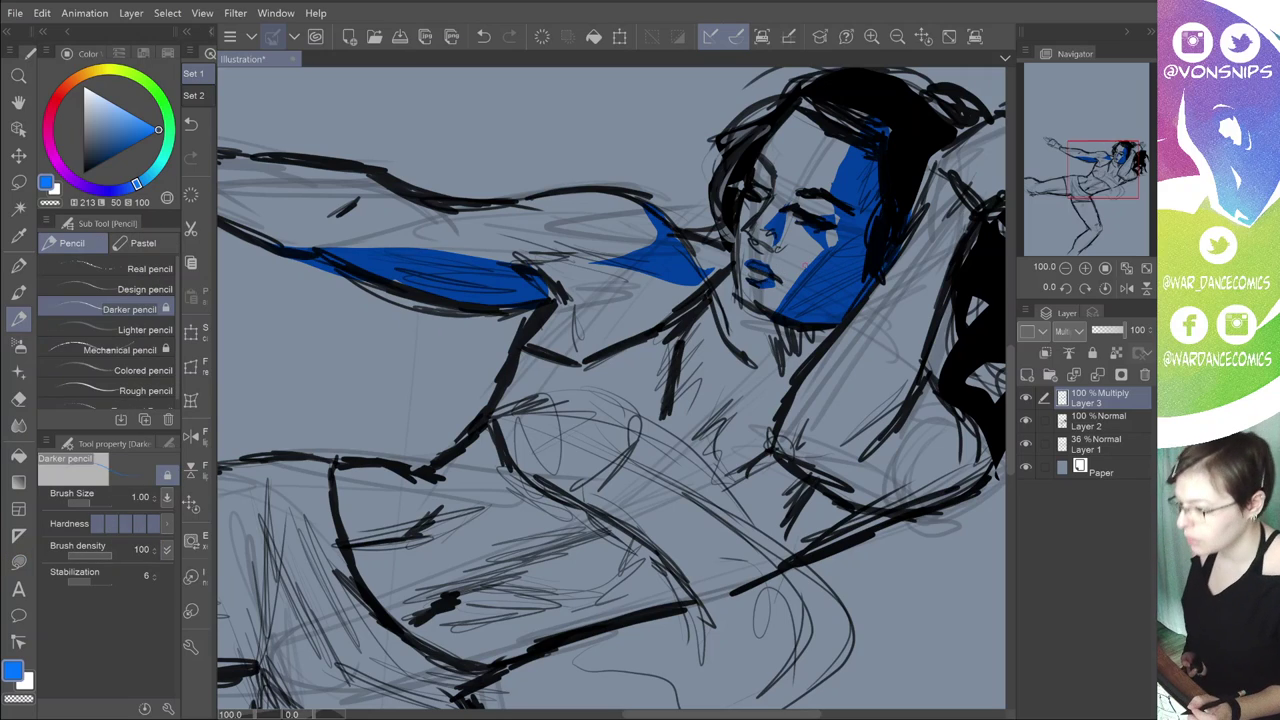
key("u")
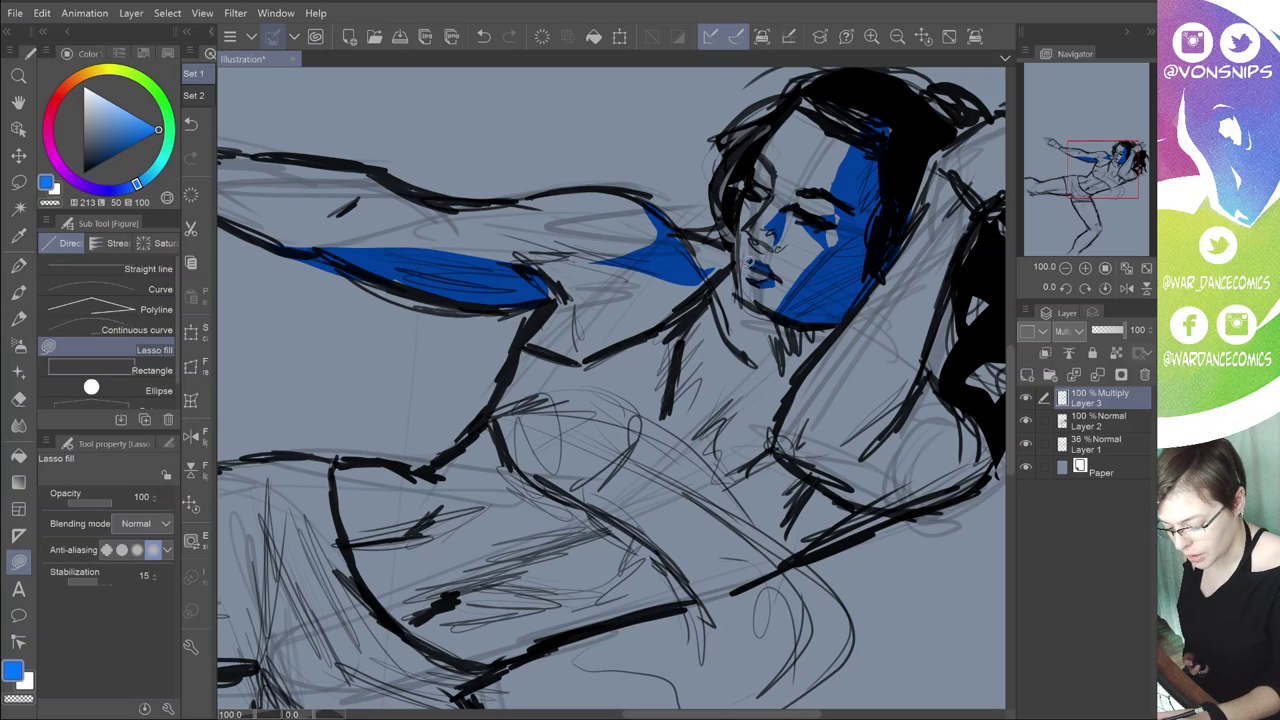
key("p")
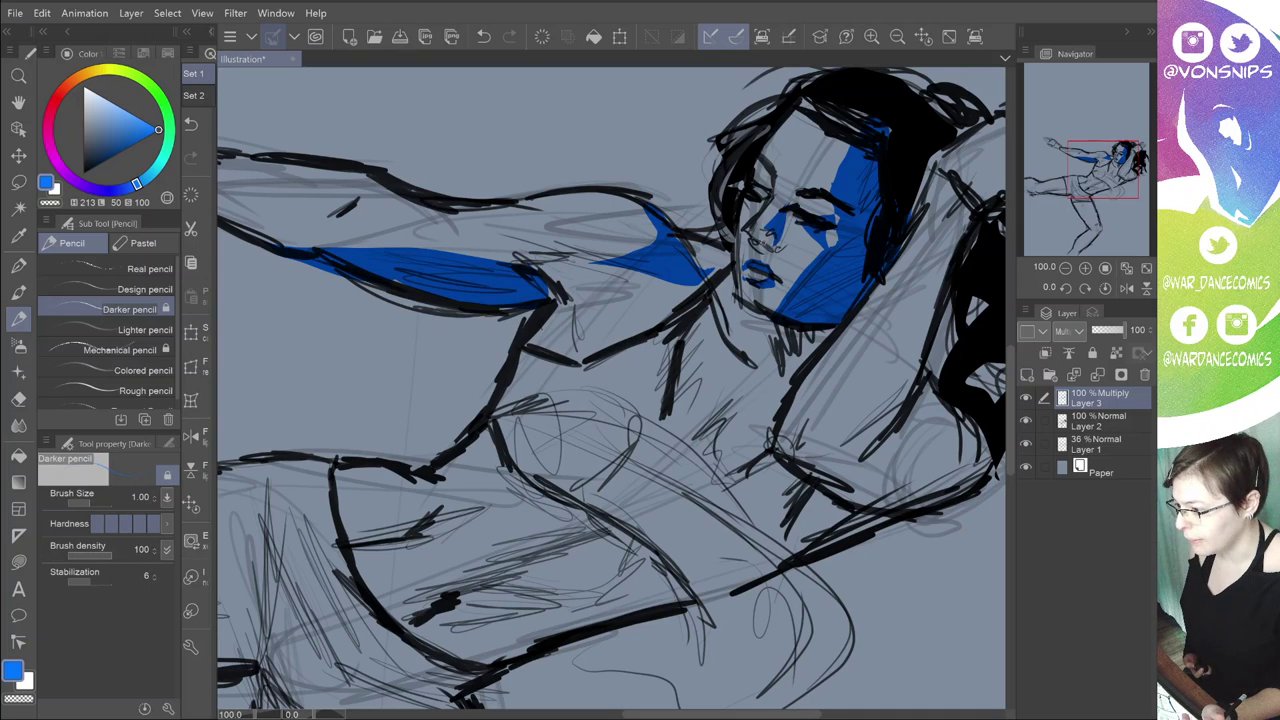
Step: Fill a blue cast shadow on the neck beneath the jaw, tapering toward the base of the throat
left_click_drag(766, 246, 754, 224)
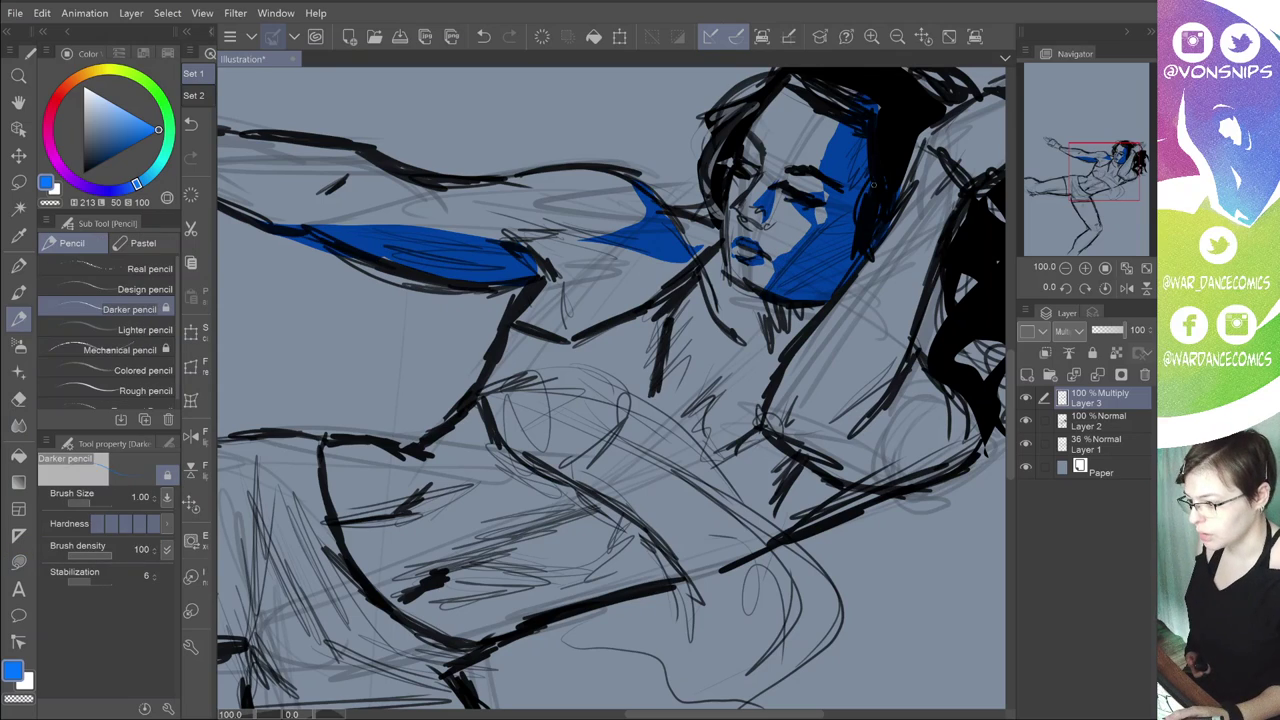
scroll(873, 185, "down", 1)
key("u")
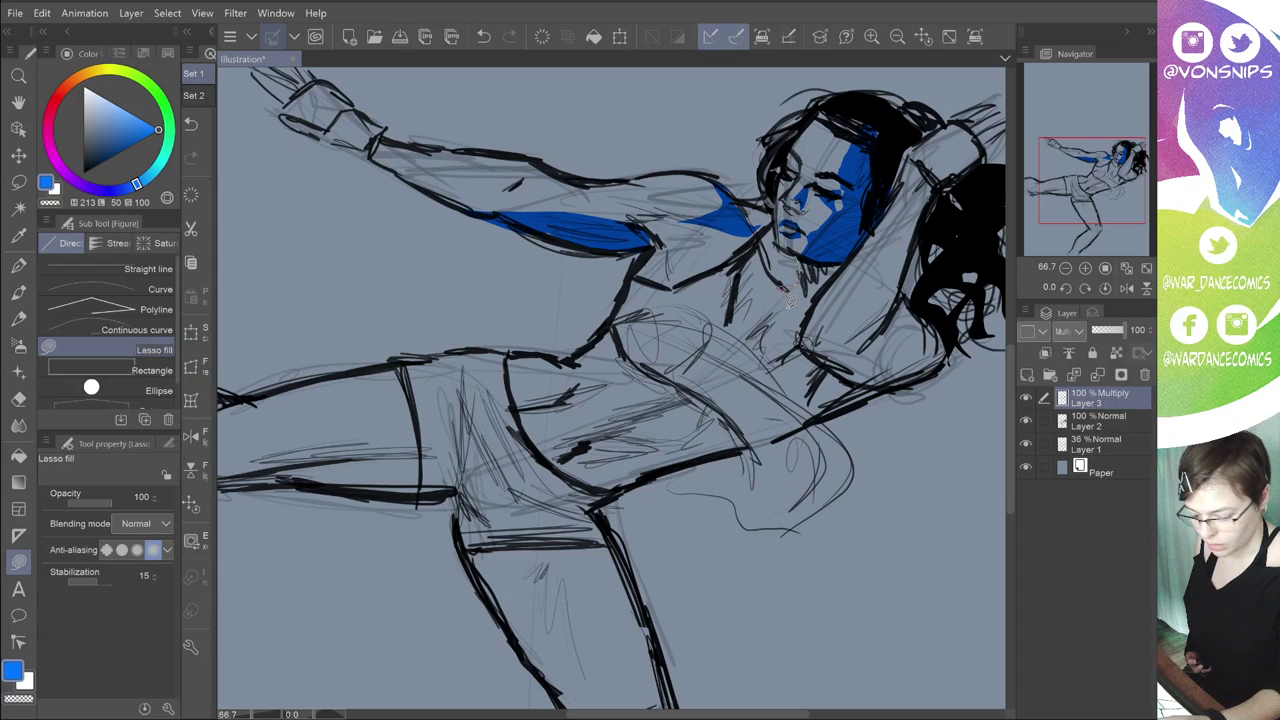
mouse_move(791, 300)
left_mouse_down()
mouse_move(763, 338)
mouse_move(862, 248)
left_mouse_up()
key("p")
key("u")
key("p")
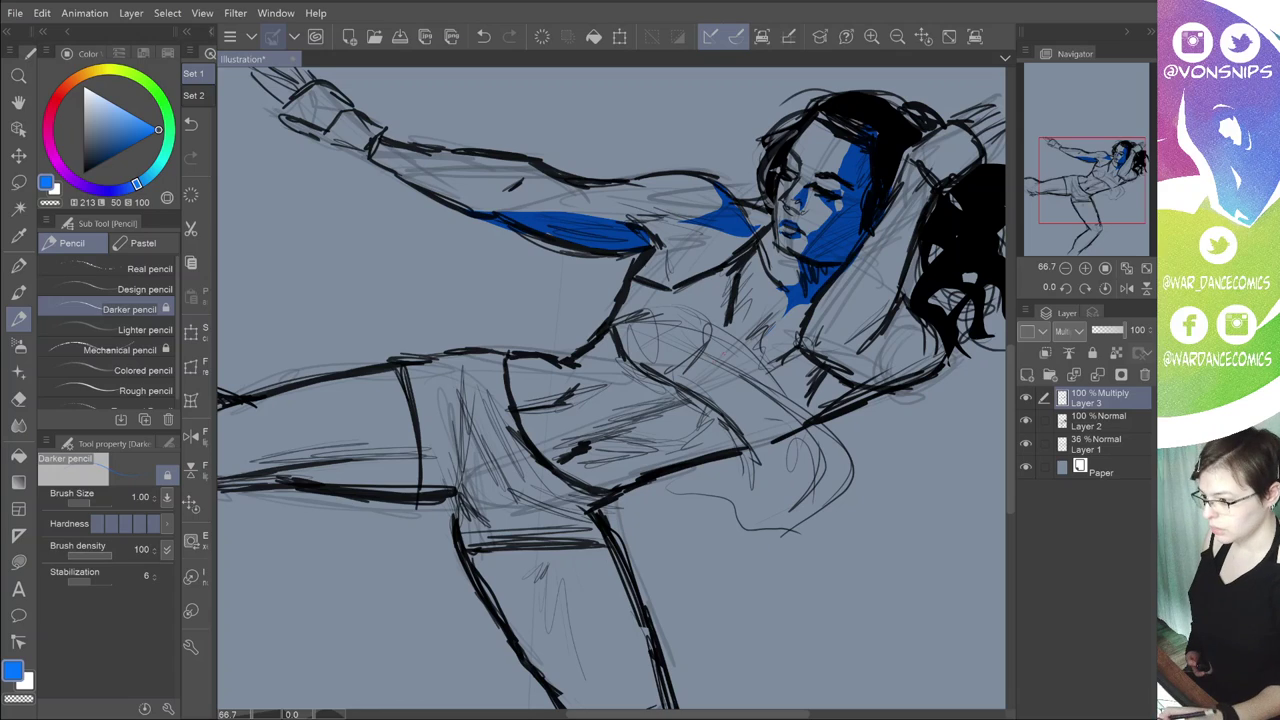
Step: Fill a curved blue shadow running down the far side of the neck to the upper chest
key("u")
left_click_drag(741, 273, 744, 247)
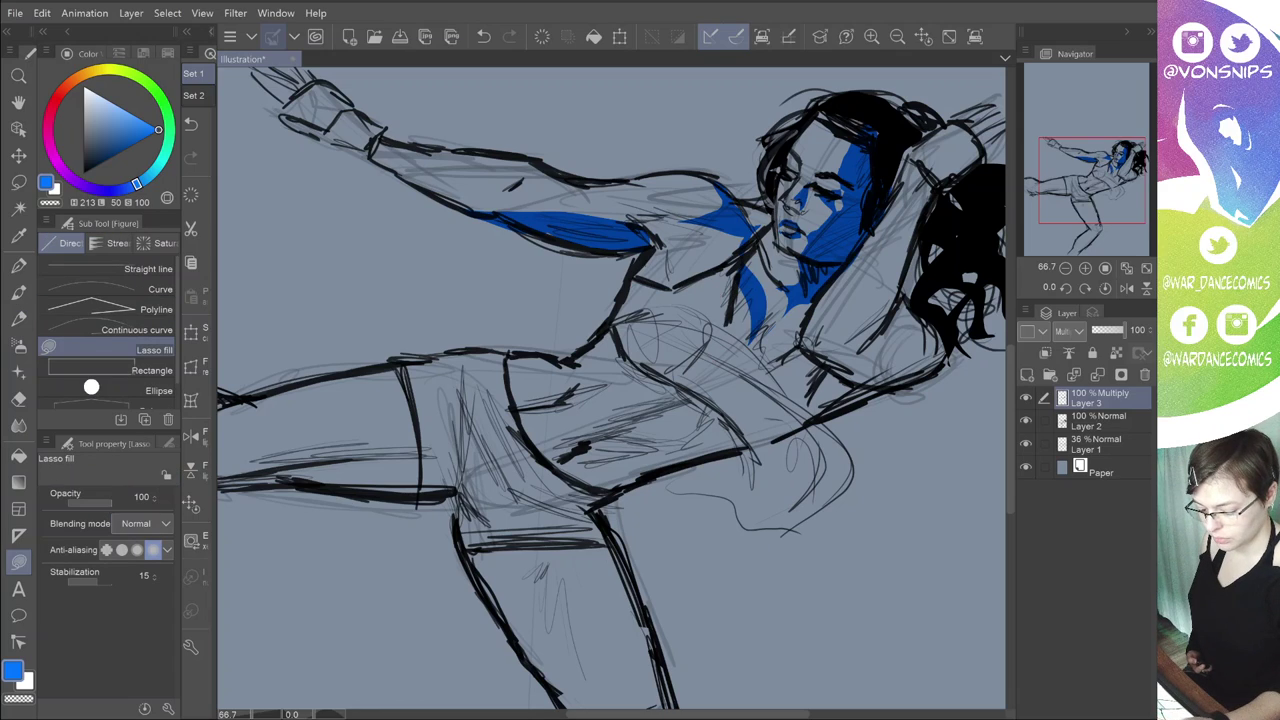
key("p")
key("period")
key("comma")
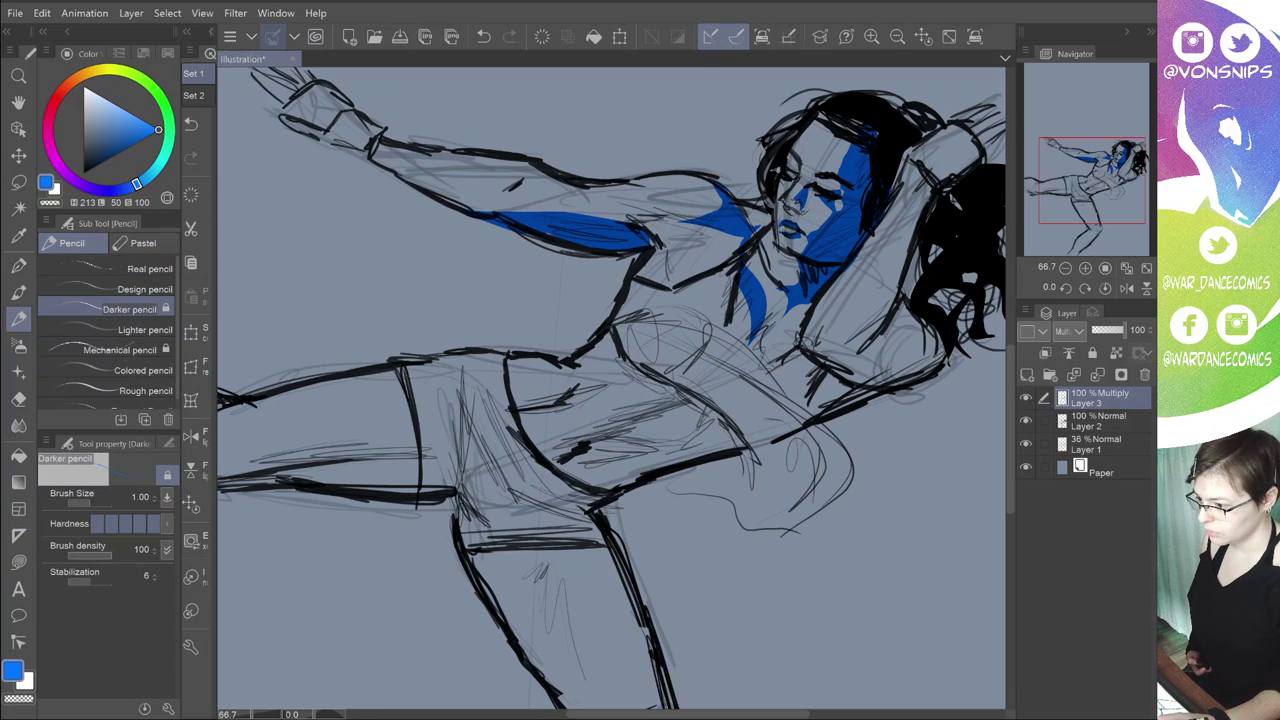
Step: Widen the top of the neck shadow and fill a second narrow strip beside it along the collarbone line
key("u")
mouse_move(742, 254)
left_mouse_down()
mouse_move(725, 329)
mouse_move(756, 243)
left_mouse_up()
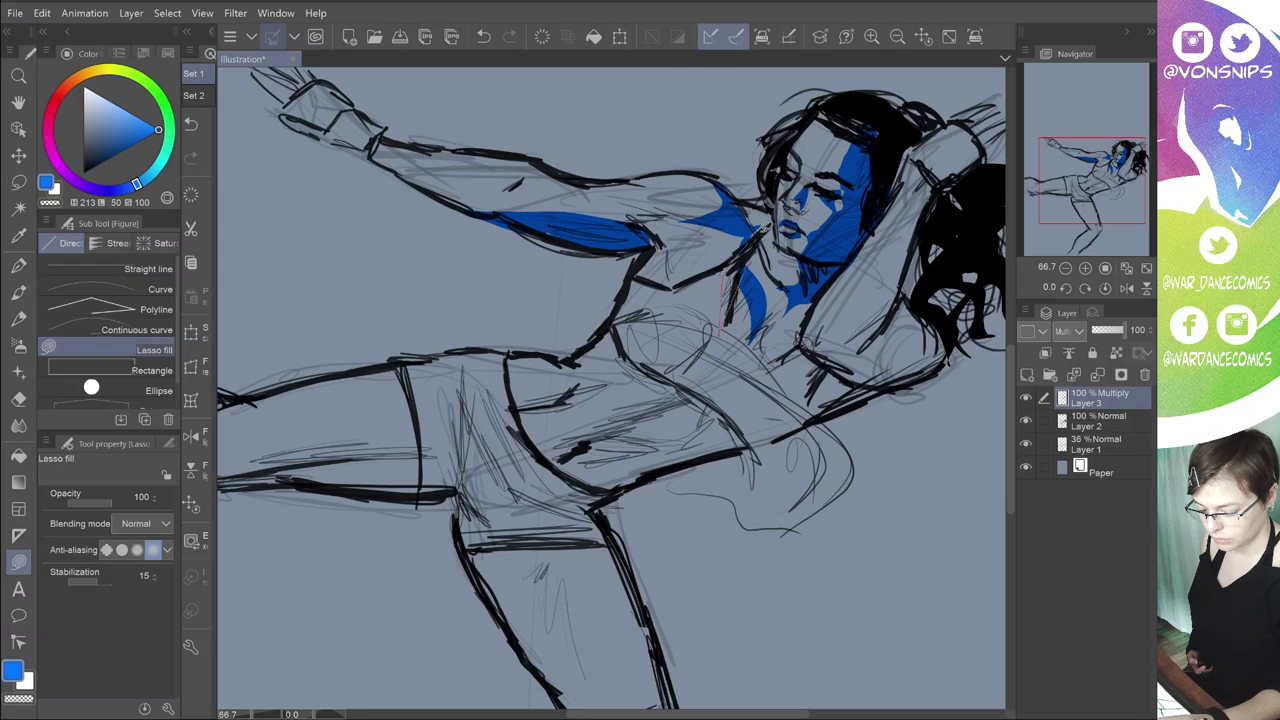
key("p")
key("u")
mouse_move(727, 304)
left_mouse_down()
mouse_move(738, 322)
mouse_move(729, 306)
left_mouse_up()
key("p")
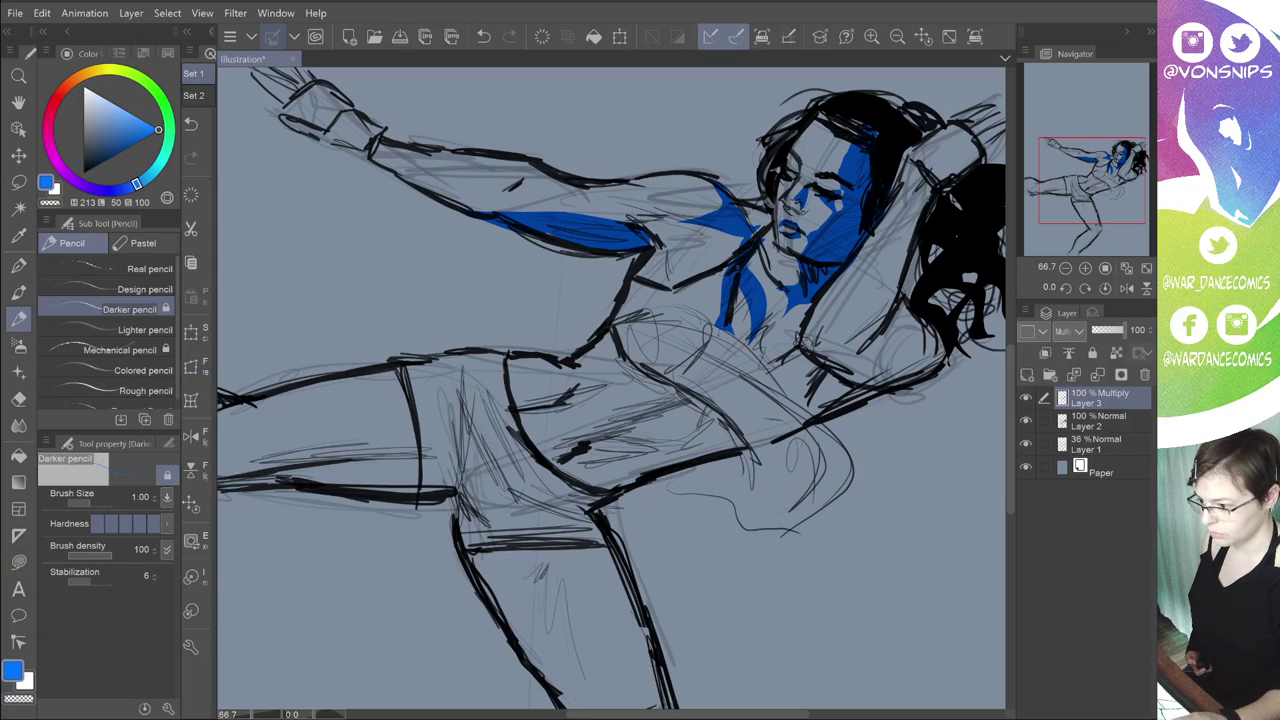
Step: Fill a curved blue shadow across the chest and a tapering one along the lower contour toward the torso's edge
key("u")
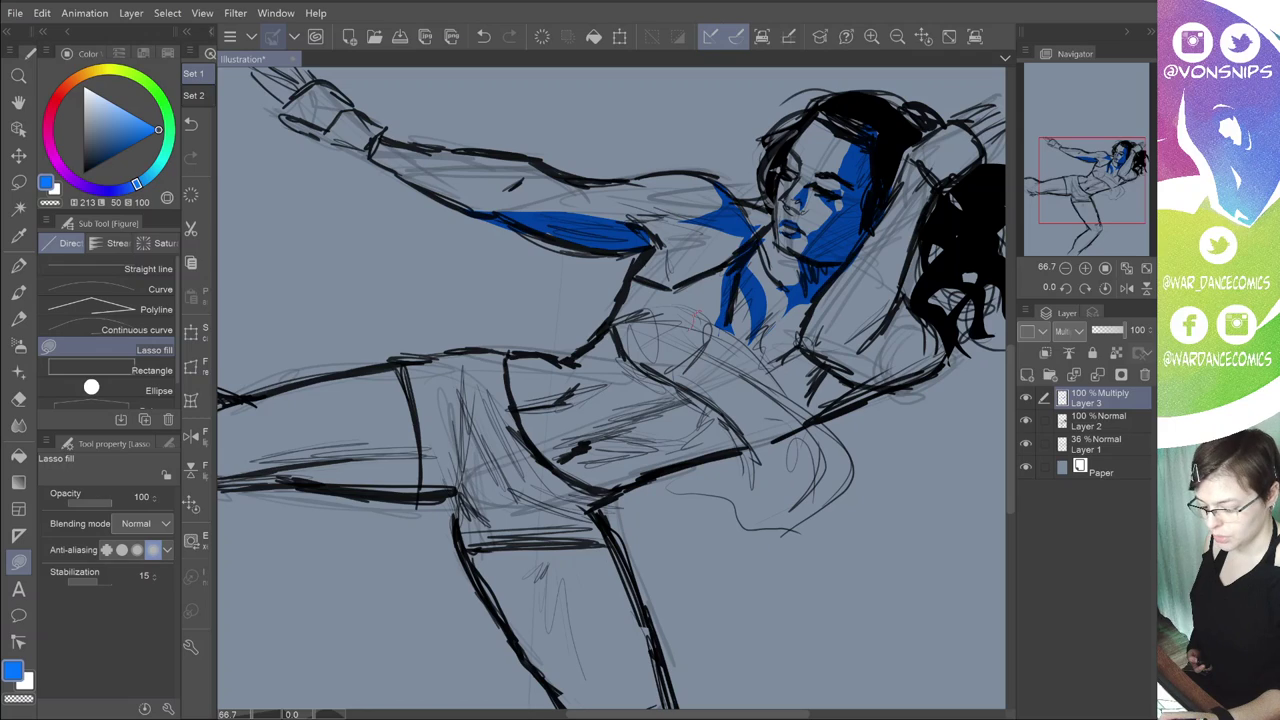
key("p")
mouse_move(707, 350)
left_mouse_down()
mouse_move(709, 387)
mouse_move(802, 421)
mouse_move(732, 406)
mouse_move(698, 378)
left_mouse_up()
key("u")
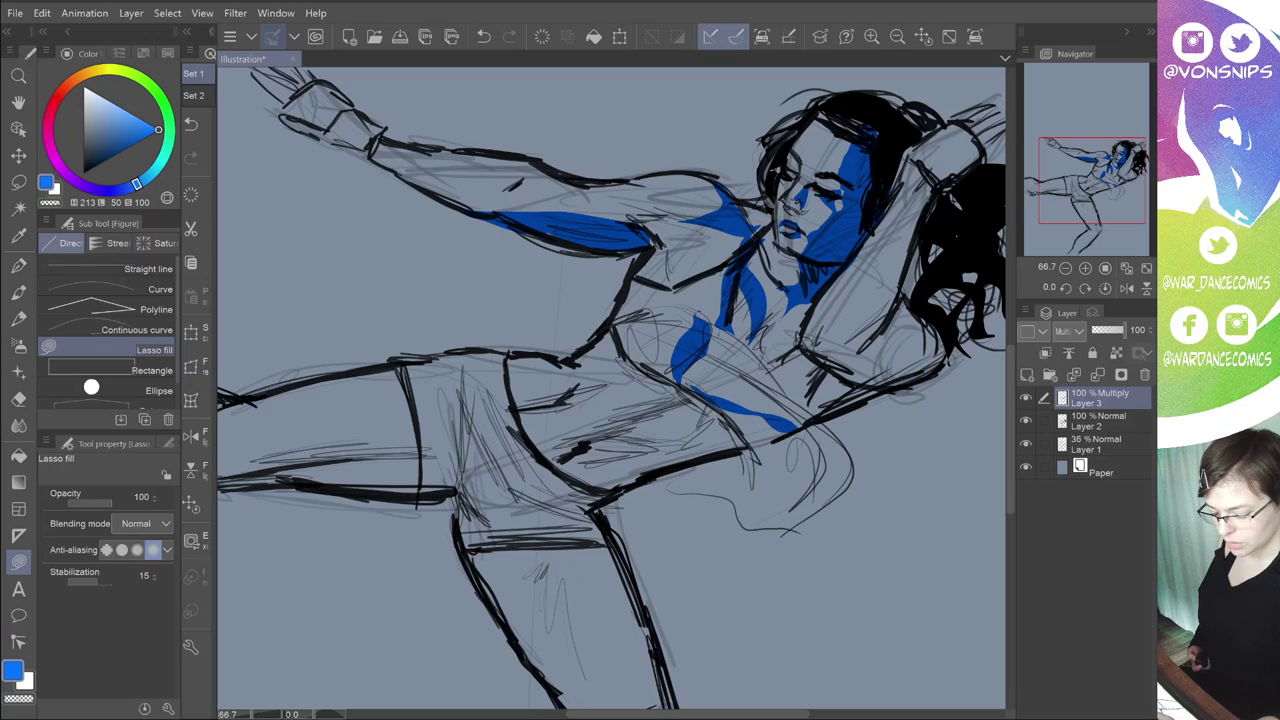
key("p")
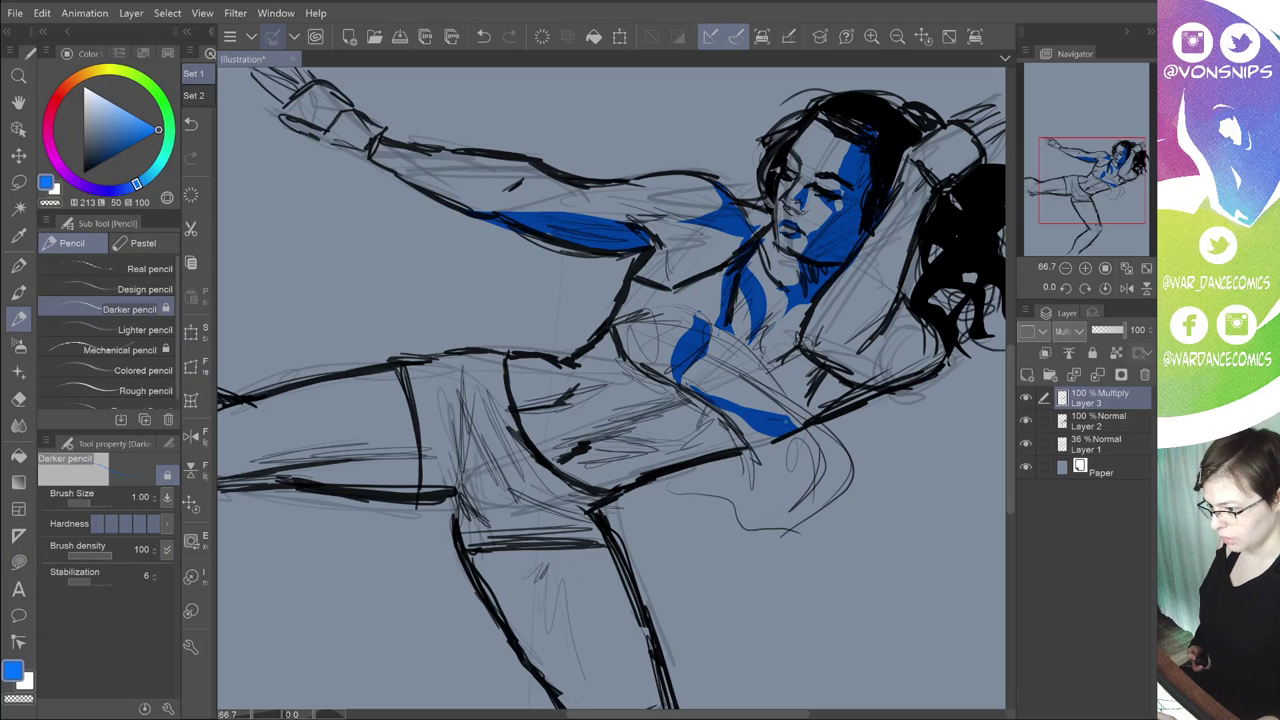
Step: Continue the chest shadow as a blue crescent inside the loose curved outline hanging below the torso
key("u")
mouse_move(775, 413)
left_mouse_down()
mouse_move(832, 437)
mouse_move(835, 483)
mouse_move(802, 483)
mouse_move(755, 416)
left_mouse_up()
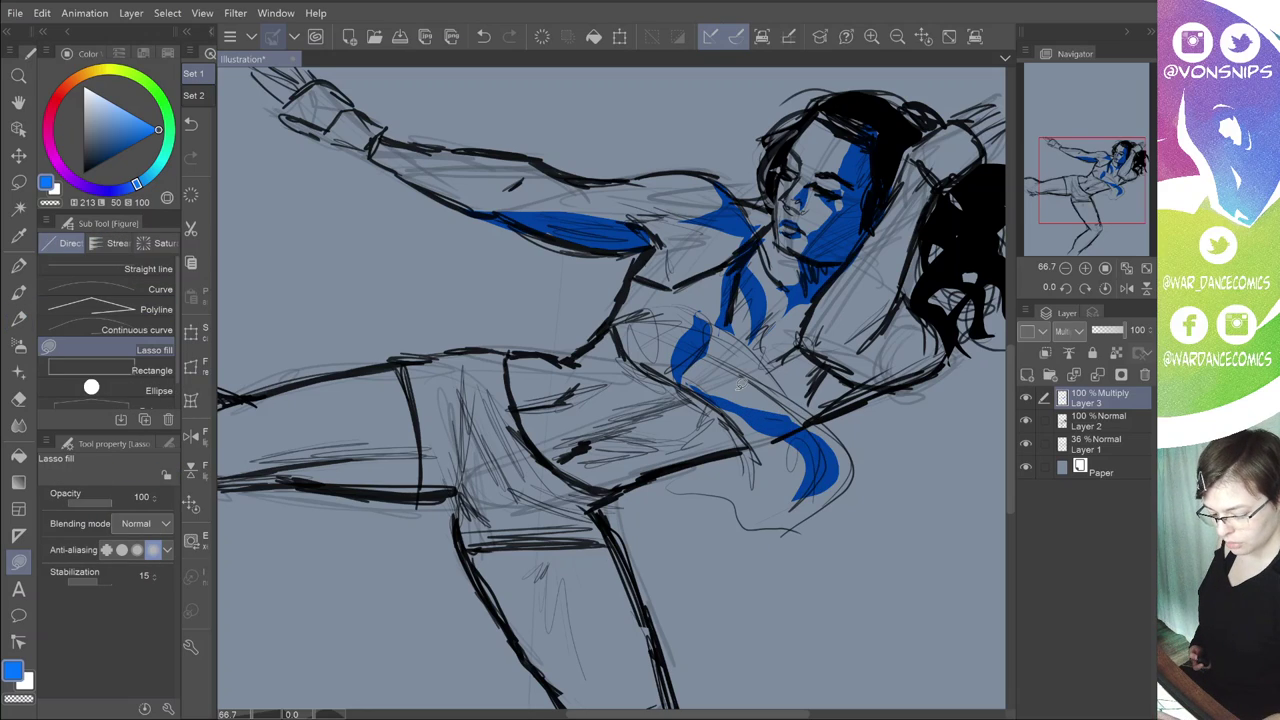
key("p")
Step: Fill a wavy blue shadow along the lower edge of the loose outline beneath the torso
key("u")
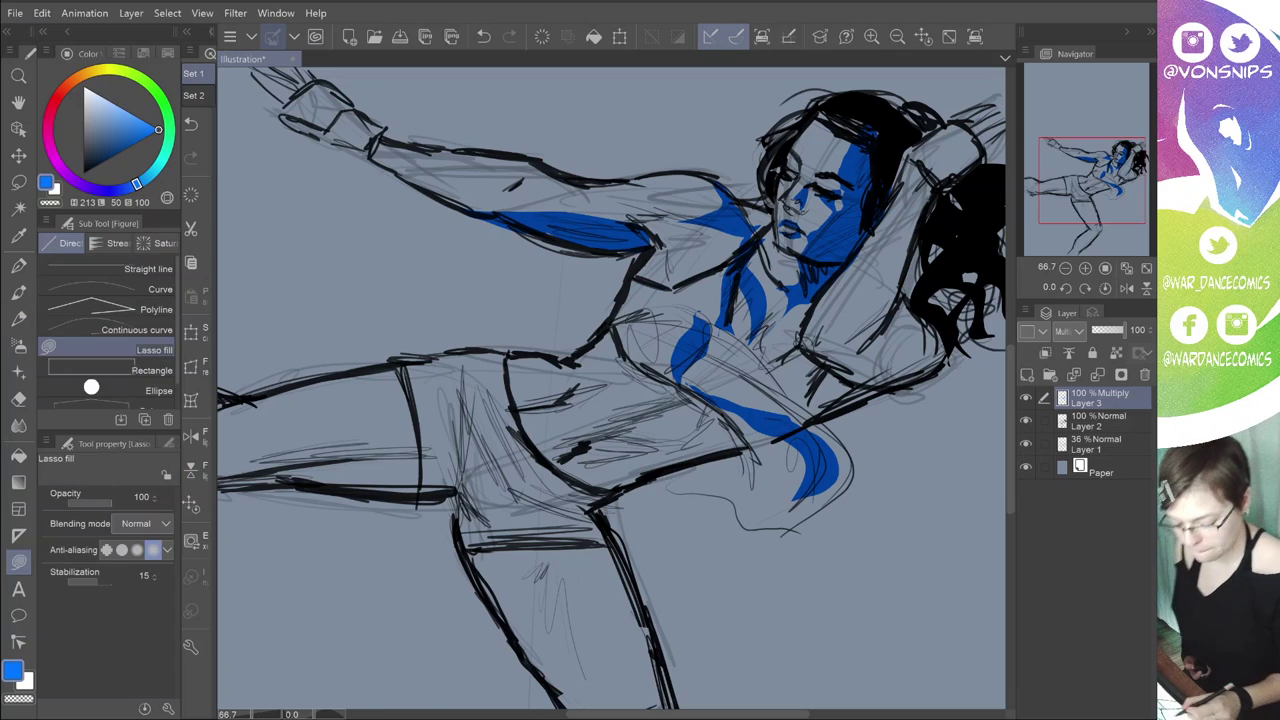
mouse_move(740, 510)
left_mouse_down()
mouse_move(710, 481)
mouse_move(756, 505)
mouse_move(757, 519)
mouse_move(795, 508)
mouse_move(738, 500)
left_mouse_up()
key("p")
key("u")
key("p")
key("u")
key("p")
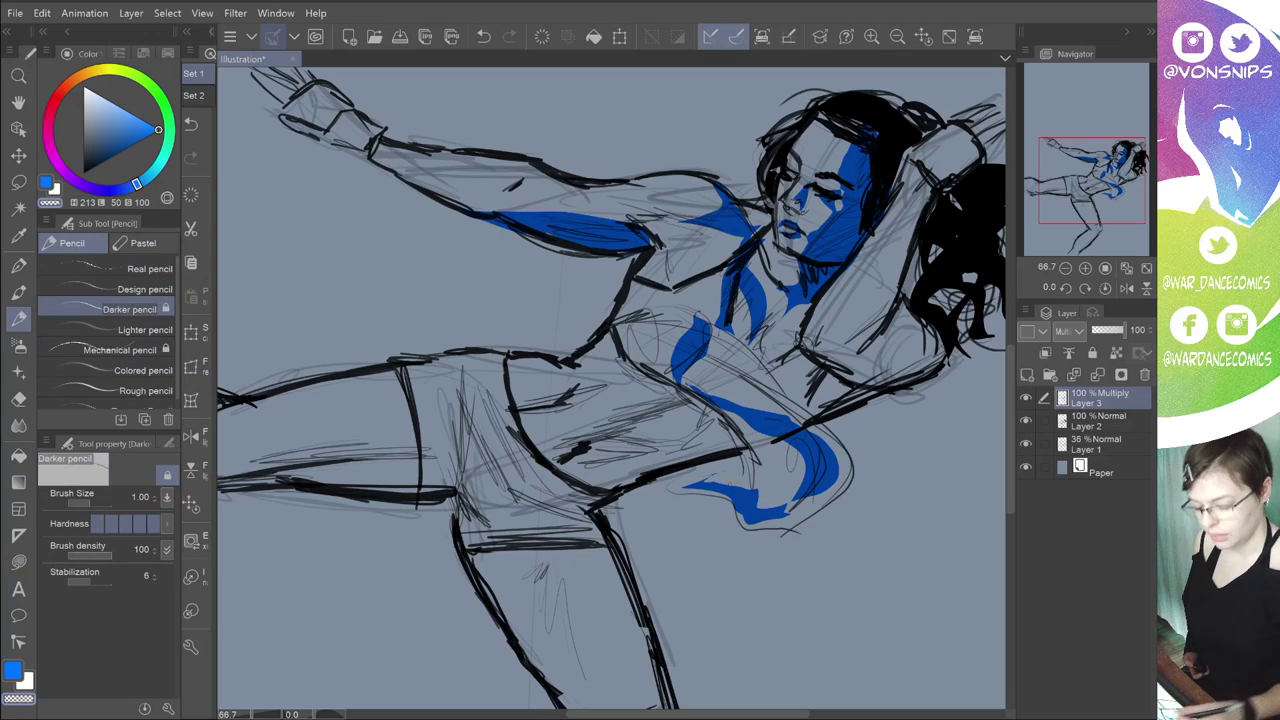
Step: Trim the inner edge of the crescent shadow and the tip of the wavy shadow below the torso using transparent Lasso fill
key("e")
left_click_drag(808, 456, 805, 498)
key("p")
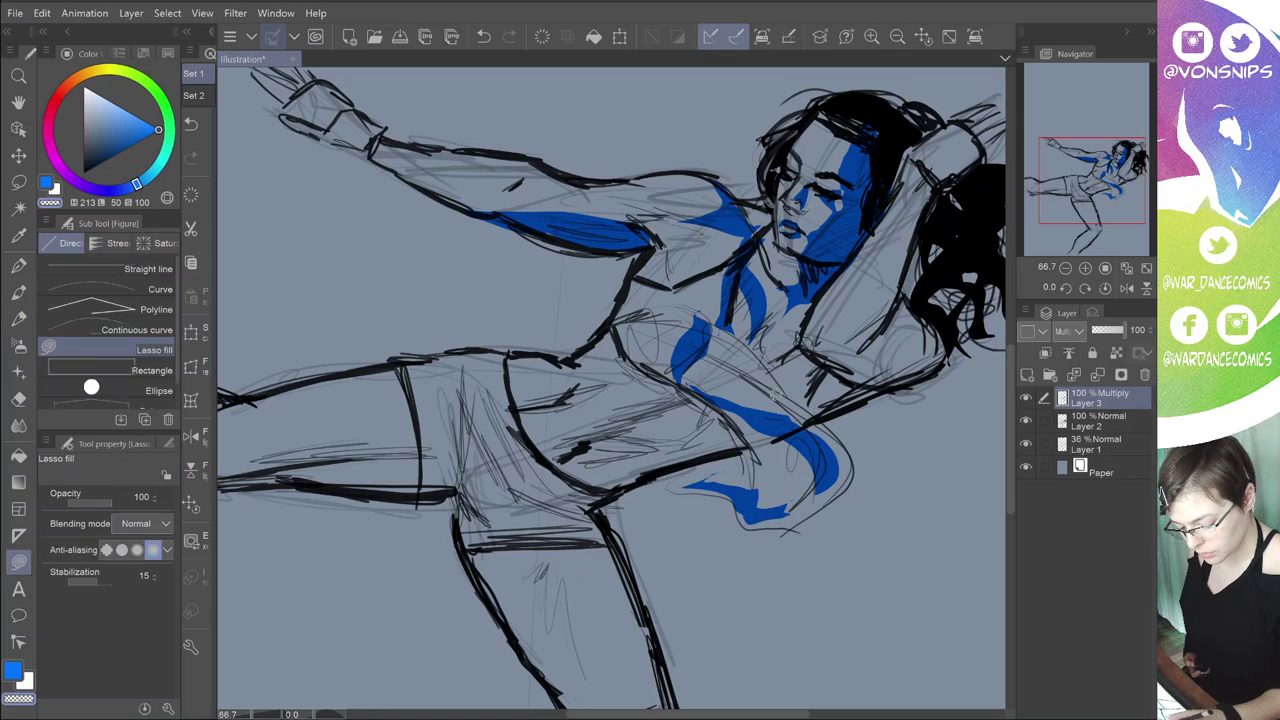
key("u")
left_click_drag(802, 512, 768, 492)
key("p")
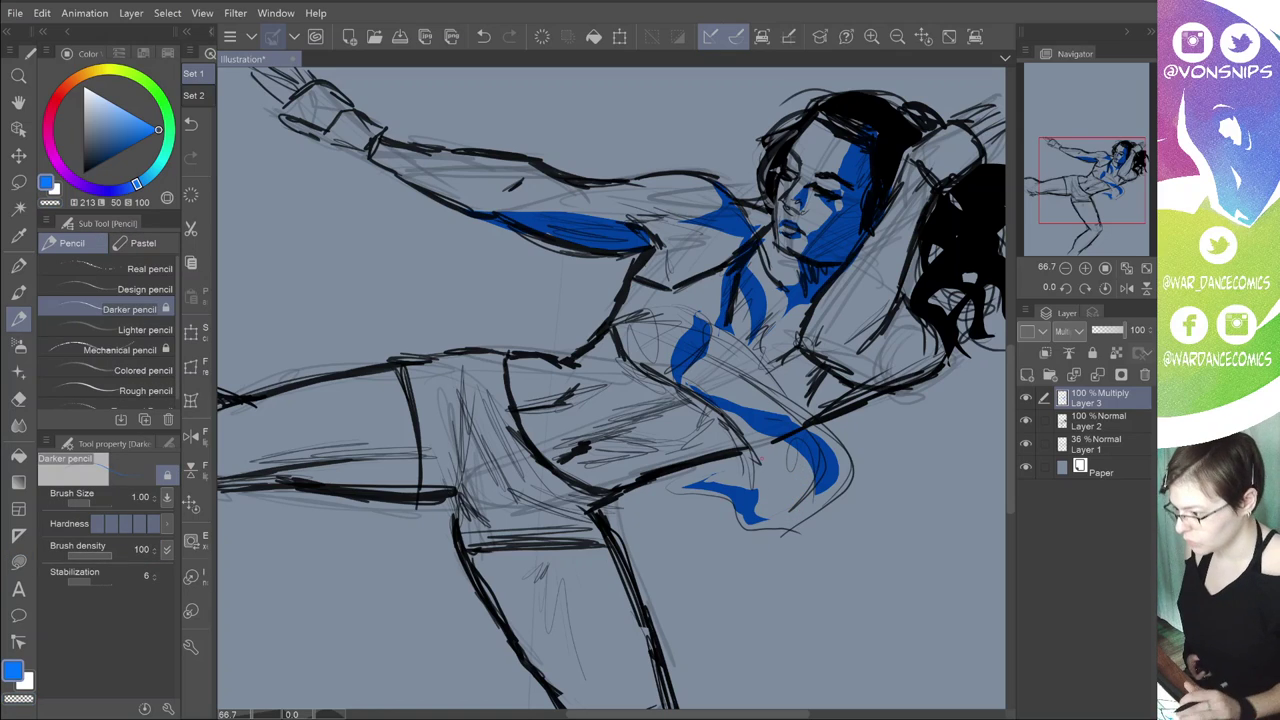
Step: Fill a narrow blue shadow beneath the ribcage contour line and trim its stray edges with transparent Lasso fill
key("u")
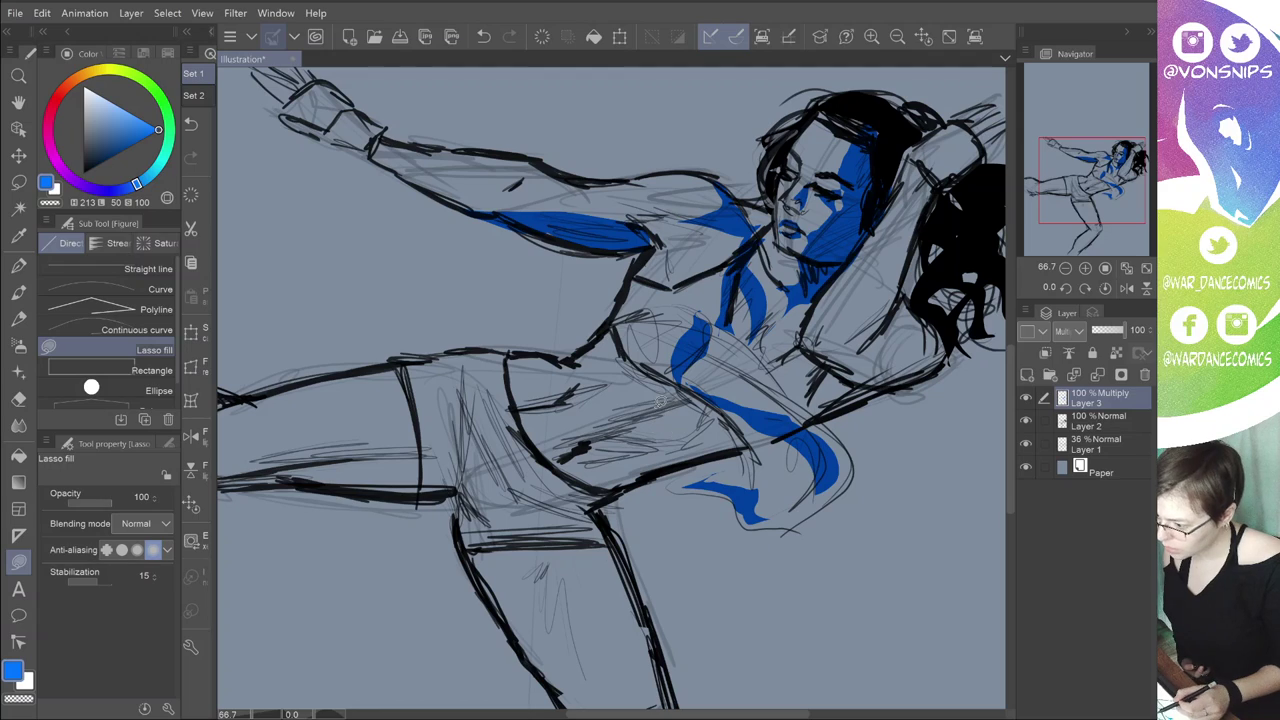
mouse_move(670, 372)
left_mouse_down()
mouse_move(627, 357)
mouse_move(731, 460)
mouse_move(739, 447)
left_mouse_up()
key("p")
key("u")
key("p")
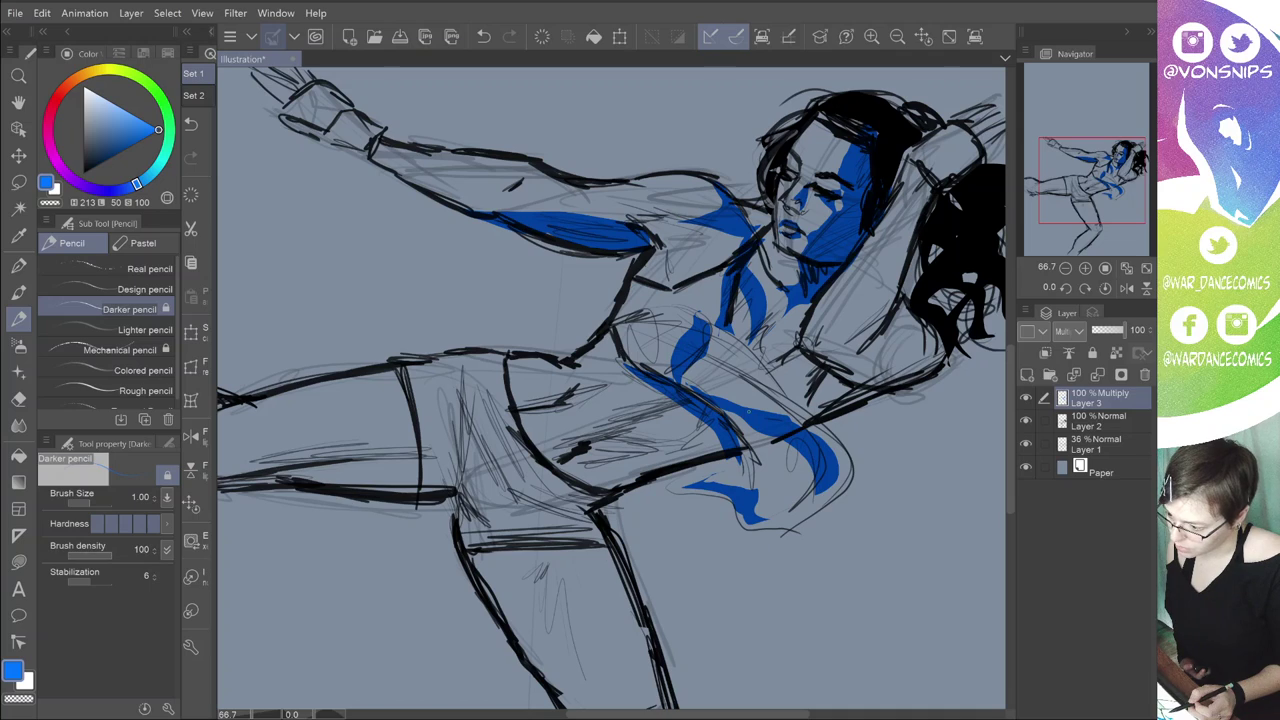
key("period")
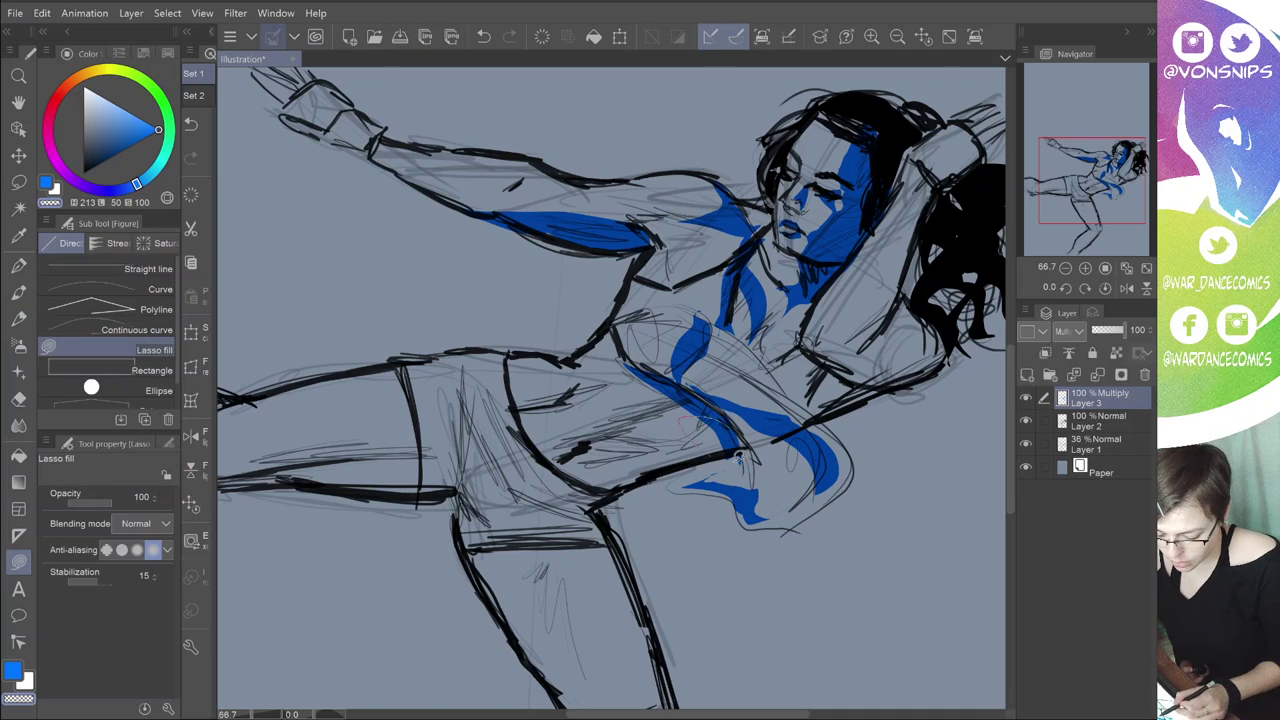
key("comma")
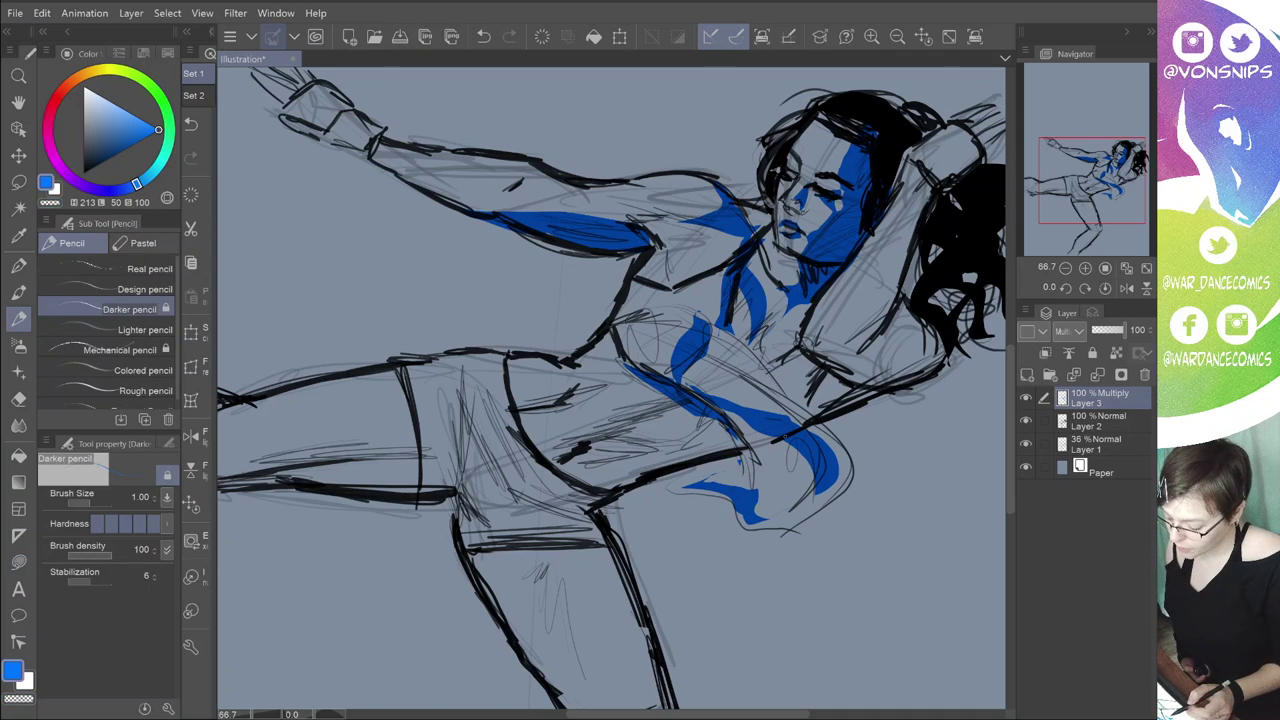
Step: Fill connected blue shadow shapes across the midriff below the ribcage, leaving a small oval highlight open
key("u")
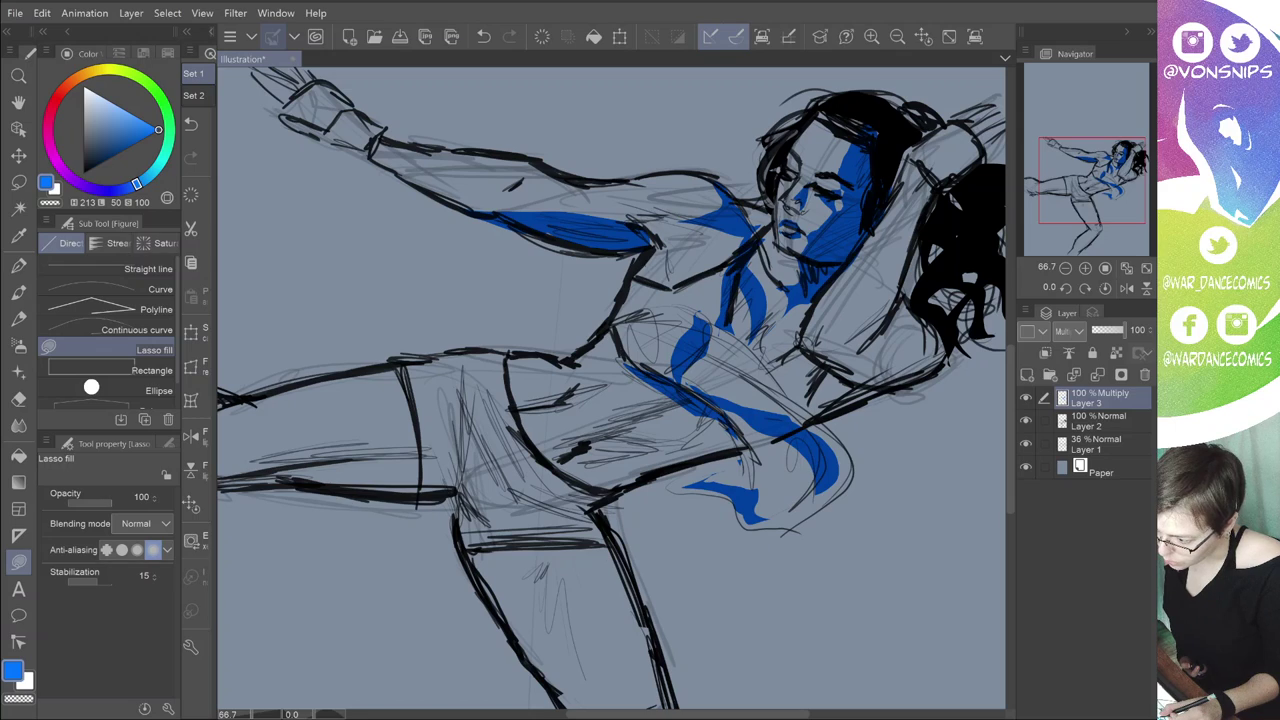
mouse_move(642, 424)
left_mouse_down()
mouse_move(650, 452)
mouse_move(712, 420)
left_mouse_up()
key("p")
key("u")
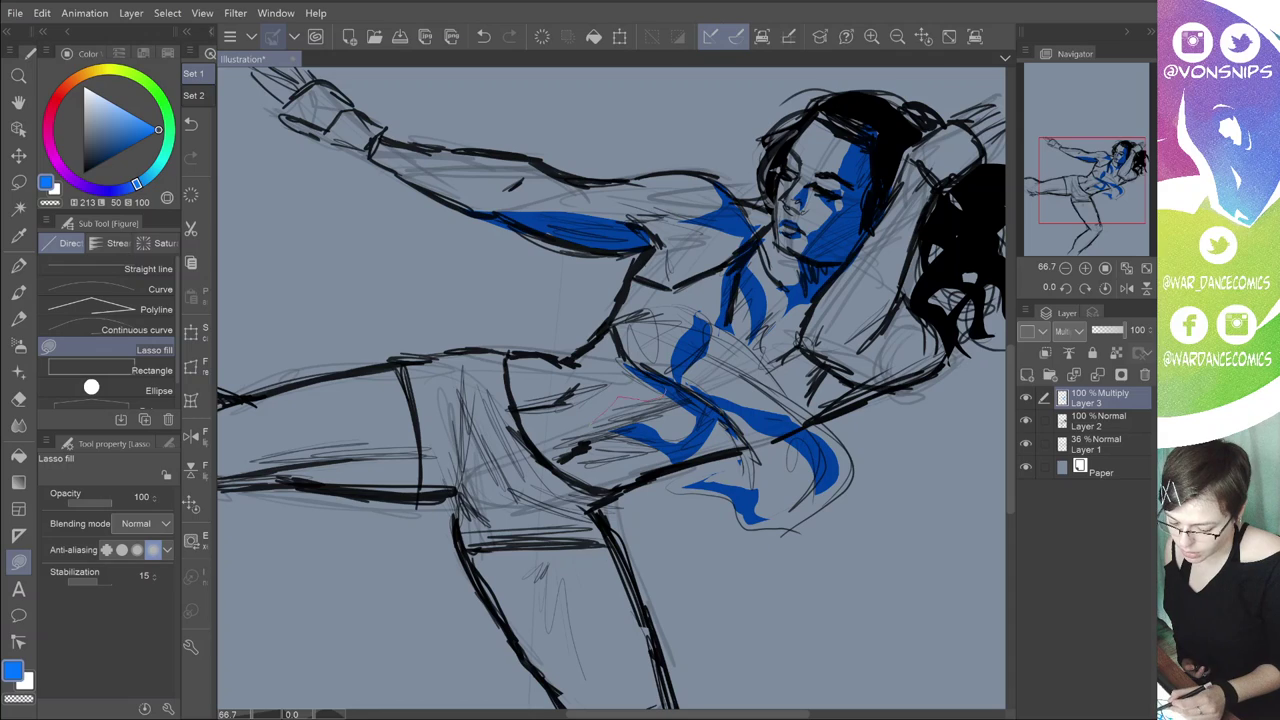
mouse_move(620, 400)
left_mouse_down()
mouse_move(585, 428)
mouse_move(660, 405)
mouse_move(666, 420)
mouse_move(683, 387)
mouse_move(694, 396)
mouse_move(675, 443)
mouse_move(704, 393)
left_mouse_up()
key("p")
key("u")
key("p")
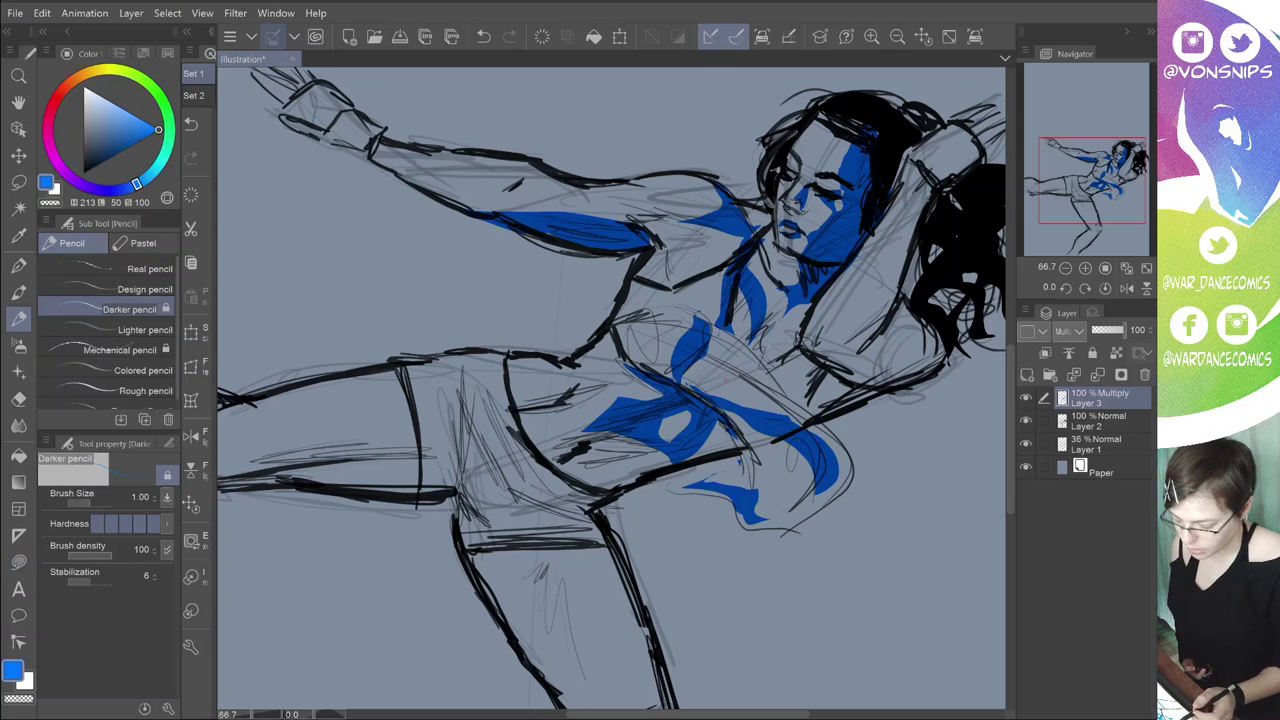
Step: Fill the lower belly with blue shadow from the midriff down to the waistband and torso edge
key("u")
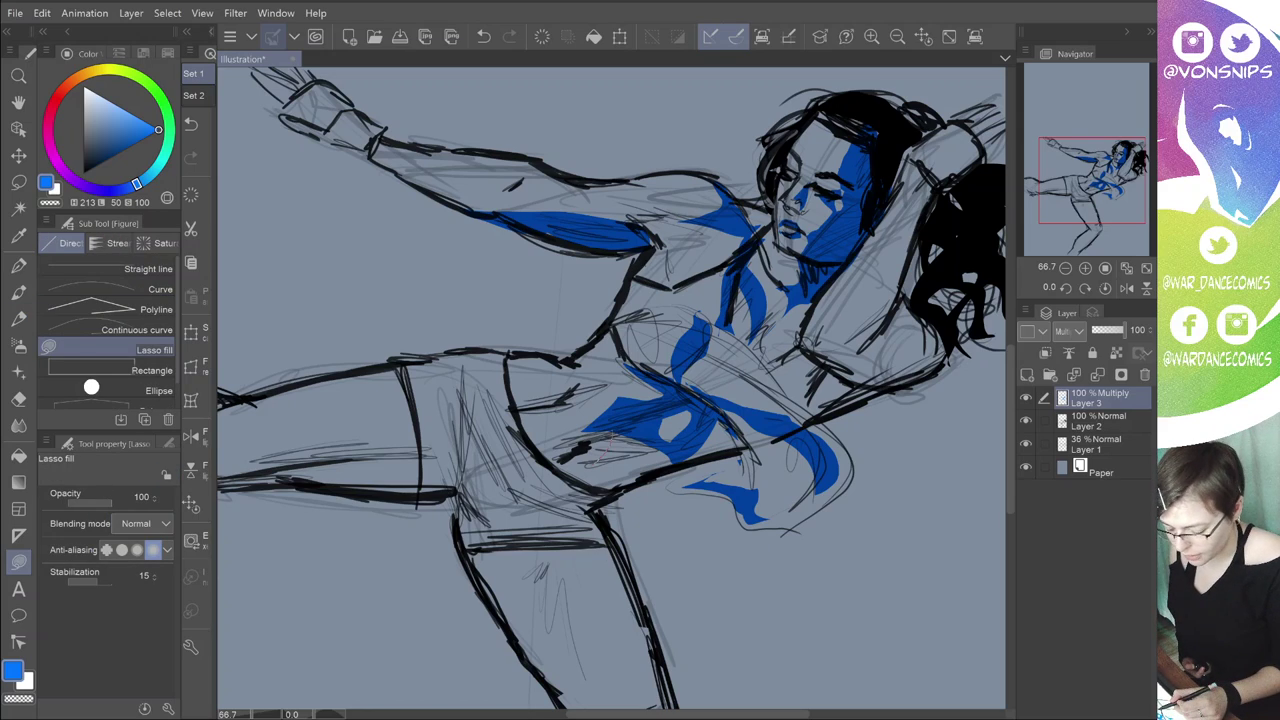
mouse_move(588, 465)
left_mouse_down()
mouse_move(557, 468)
mouse_move(652, 480)
mouse_move(660, 447)
mouse_move(614, 432)
left_mouse_up()
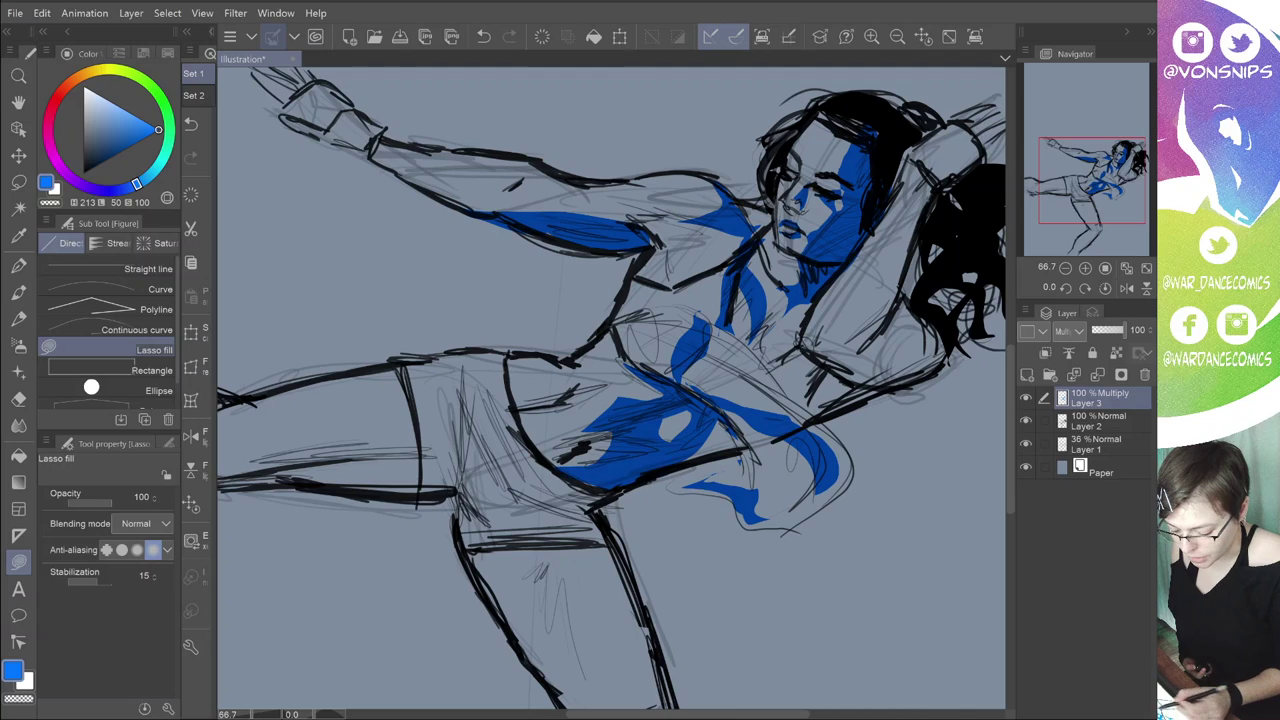
key("p")
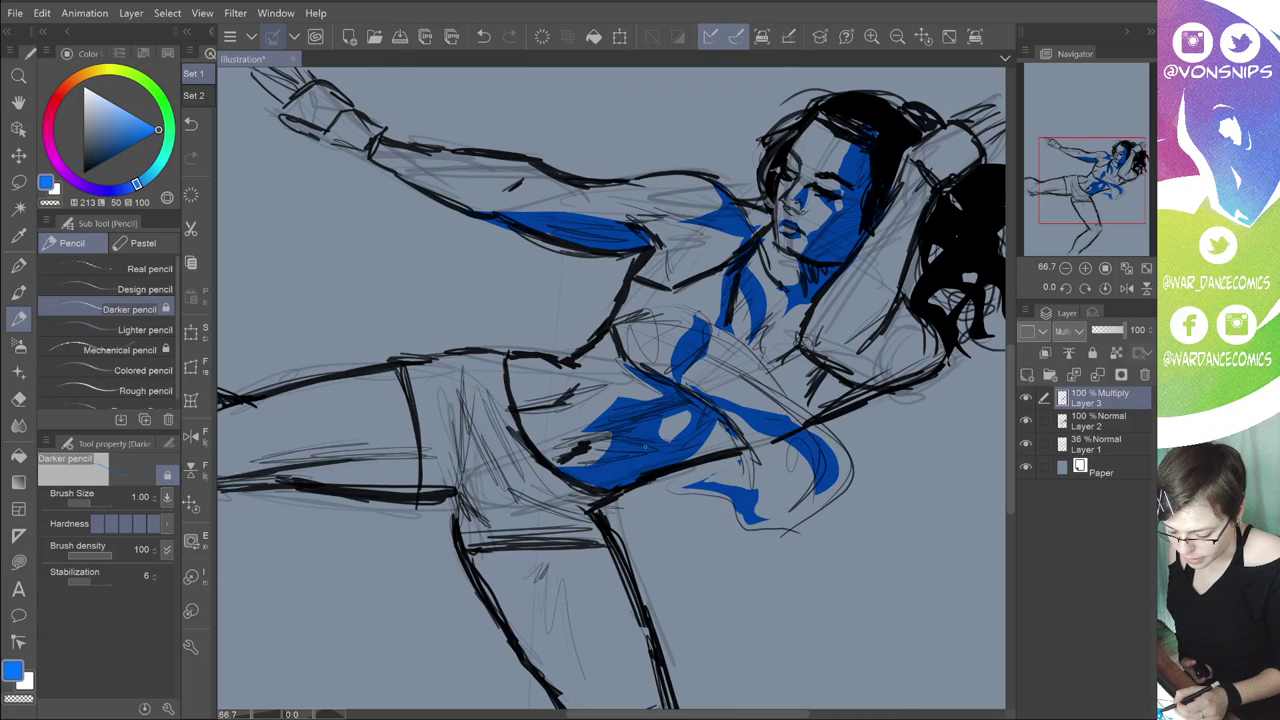
Step: Carve light shapes out of the belly shadow around the navel using transparent Lasso fill and refine its edges
key("c")
key("u")
left_click_drag(654, 447, 612, 446)
key("p")
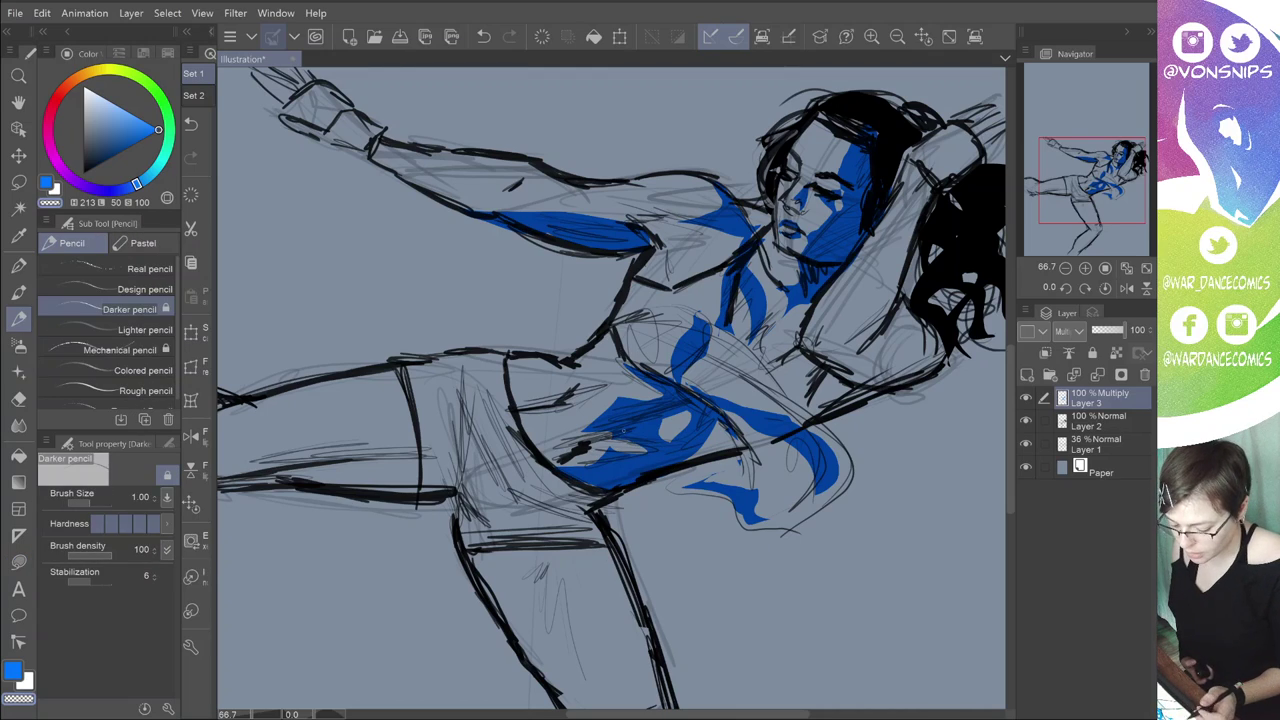
key("u")
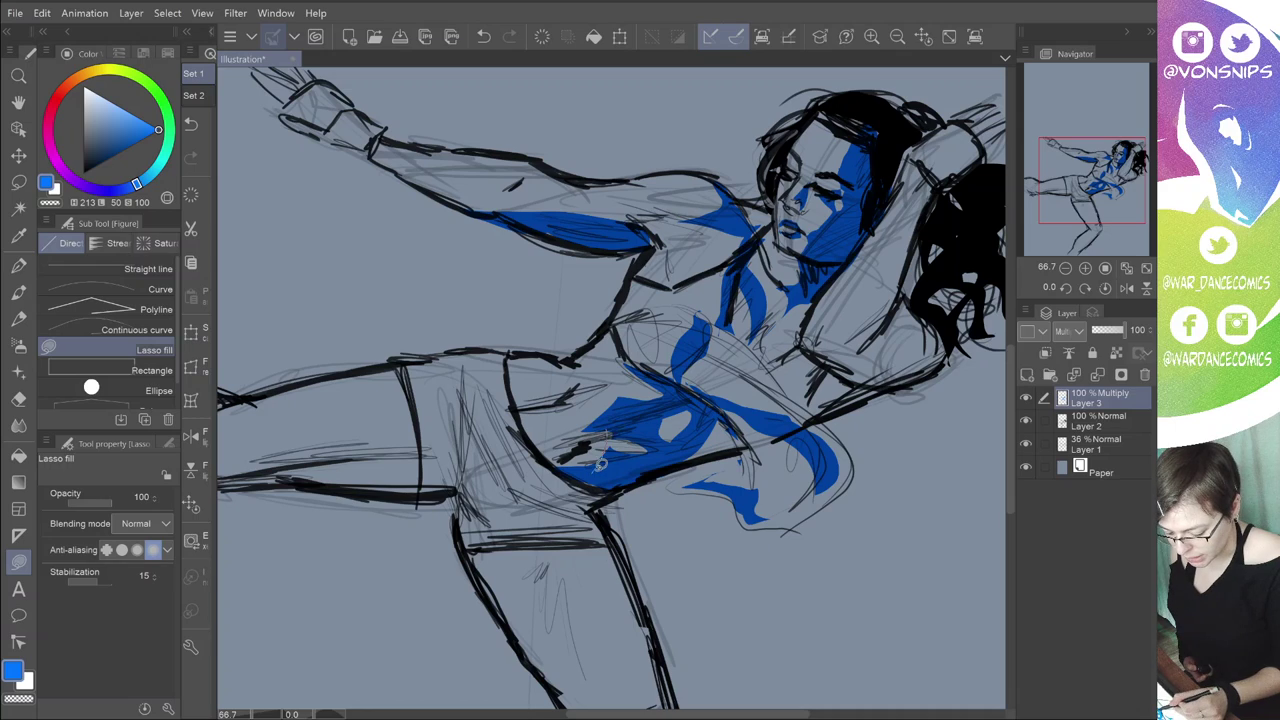
key("p")
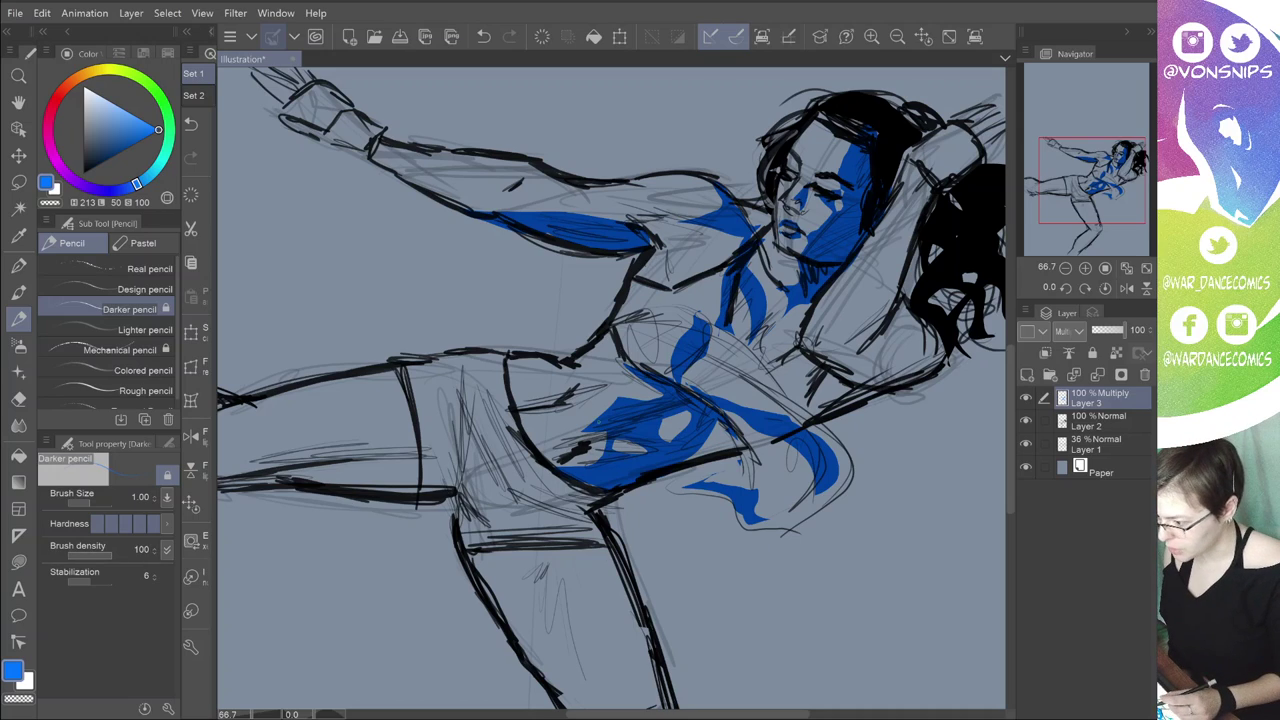
Step: Extend the abdominal shadow in tapering blue shapes across the upper belly toward the waistband
key("u")
mouse_move(612, 408)
left_mouse_down()
mouse_move(547, 450)
mouse_move(560, 454)
mouse_move(637, 416)
mouse_move(598, 373)
mouse_move(610, 380)
mouse_move(569, 384)
mouse_move(515, 418)
mouse_move(612, 388)
left_mouse_up()
key("p")
key("u")
key("p")
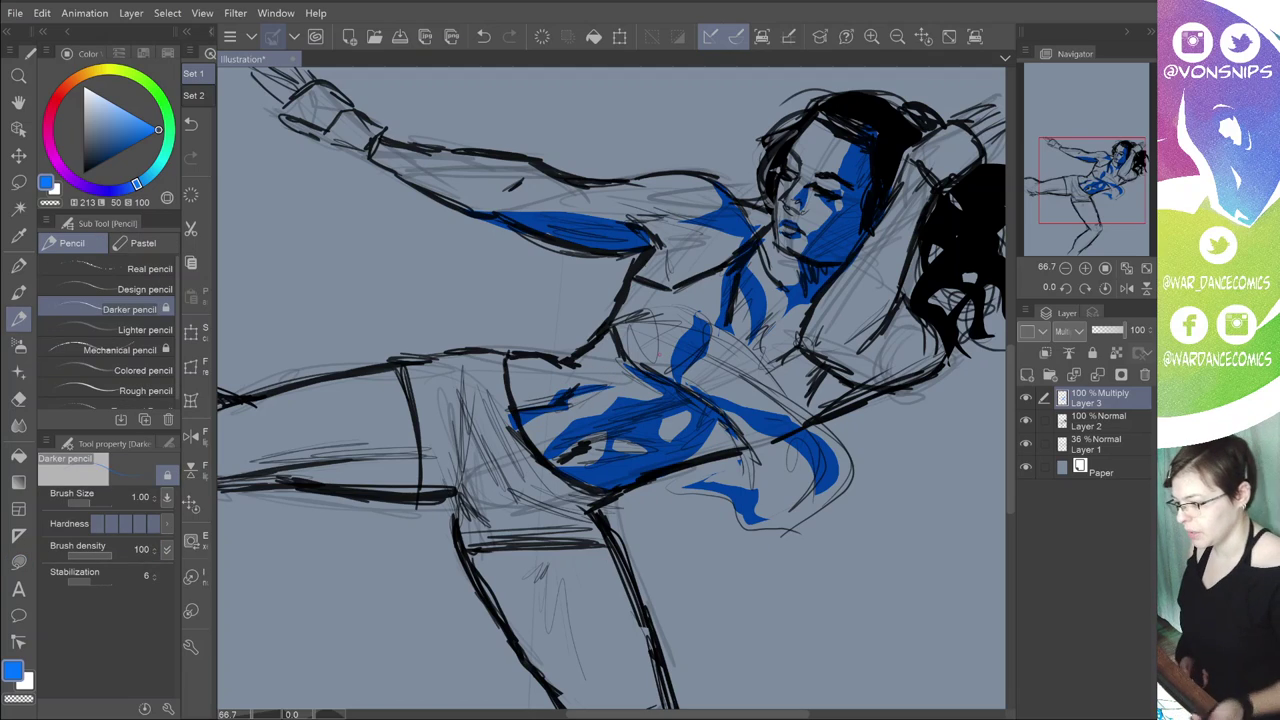
key("u")
left_click_drag(518, 474, 487, 373)
key("p")
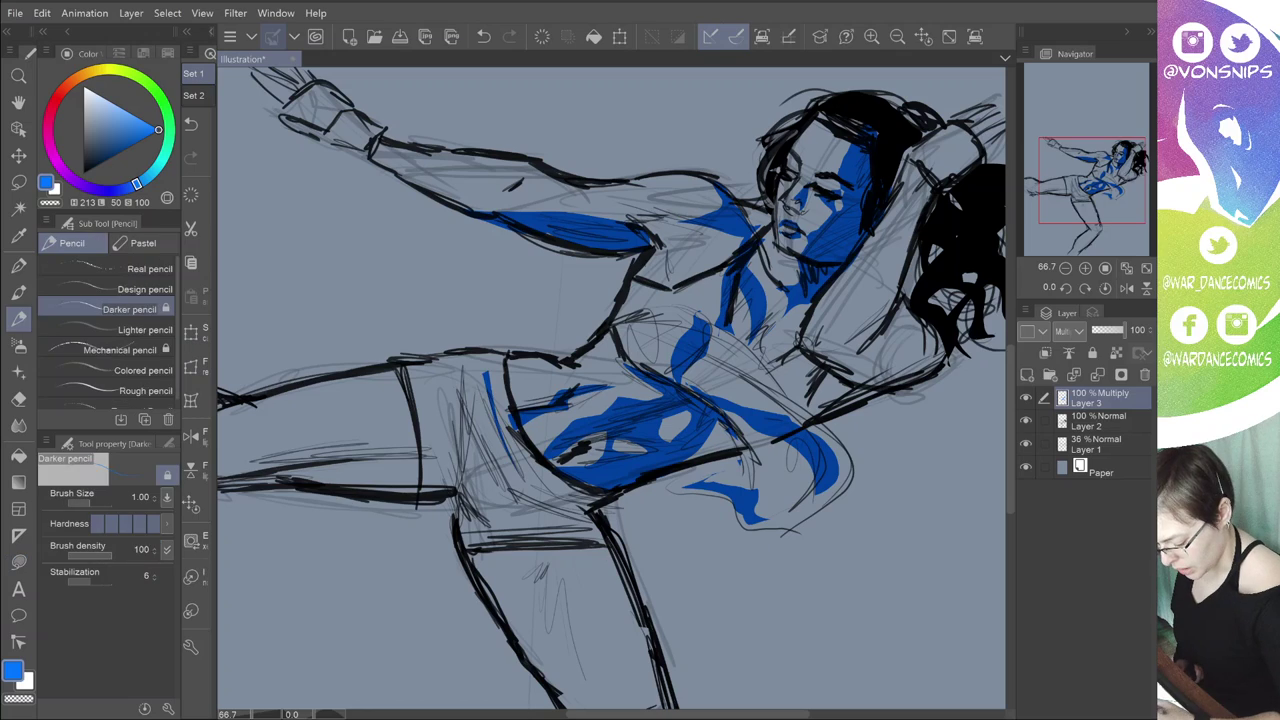
key("ctrl+z")
Step: Fill narrow, spiky blue fold shadows radiating across the shorts from the crotch toward the waist and hip
key("u")
mouse_move(517, 468)
left_mouse_down()
mouse_move(470, 356)
mouse_move(476, 476)
mouse_move(460, 440)
mouse_move(492, 470)
mouse_move(483, 400)
left_mouse_up()
key("p")
key("u")
key("p")
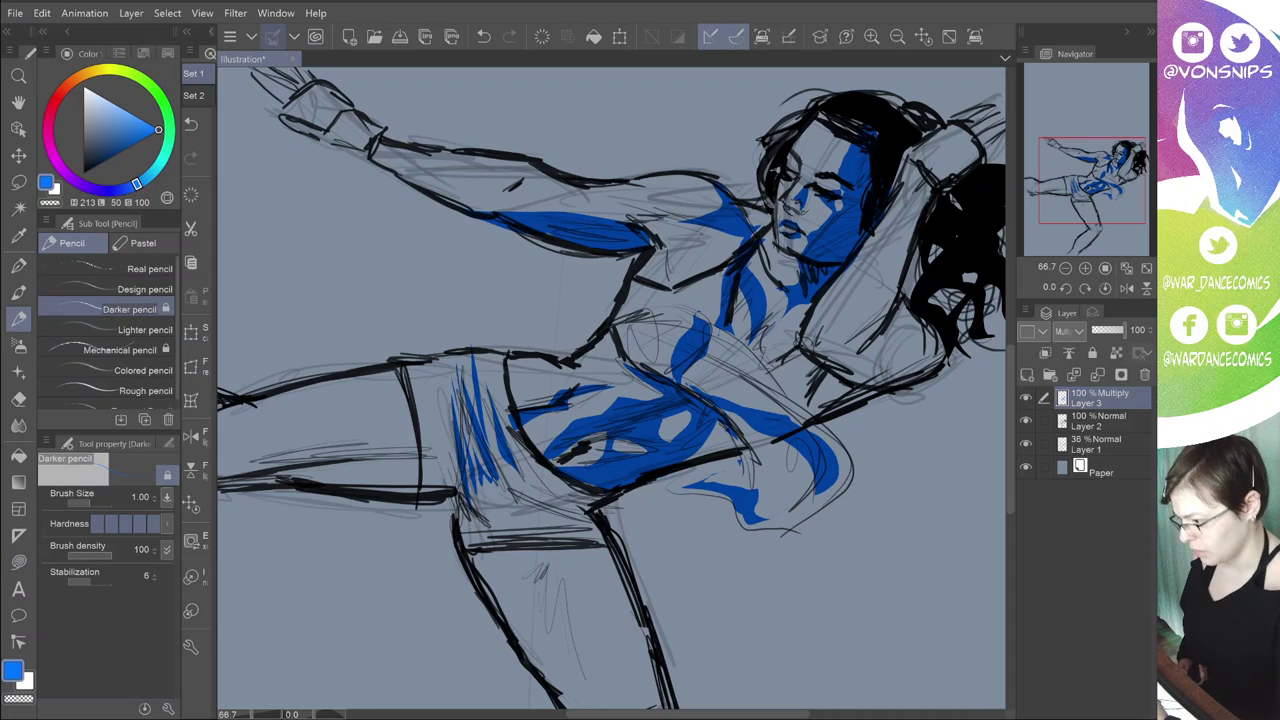
key("u")
mouse_move(486, 500)
left_mouse_down()
mouse_move(470, 496)
mouse_move(568, 500)
mouse_move(505, 480)
mouse_move(450, 479)
mouse_move(458, 490)
left_mouse_up()
key("p")
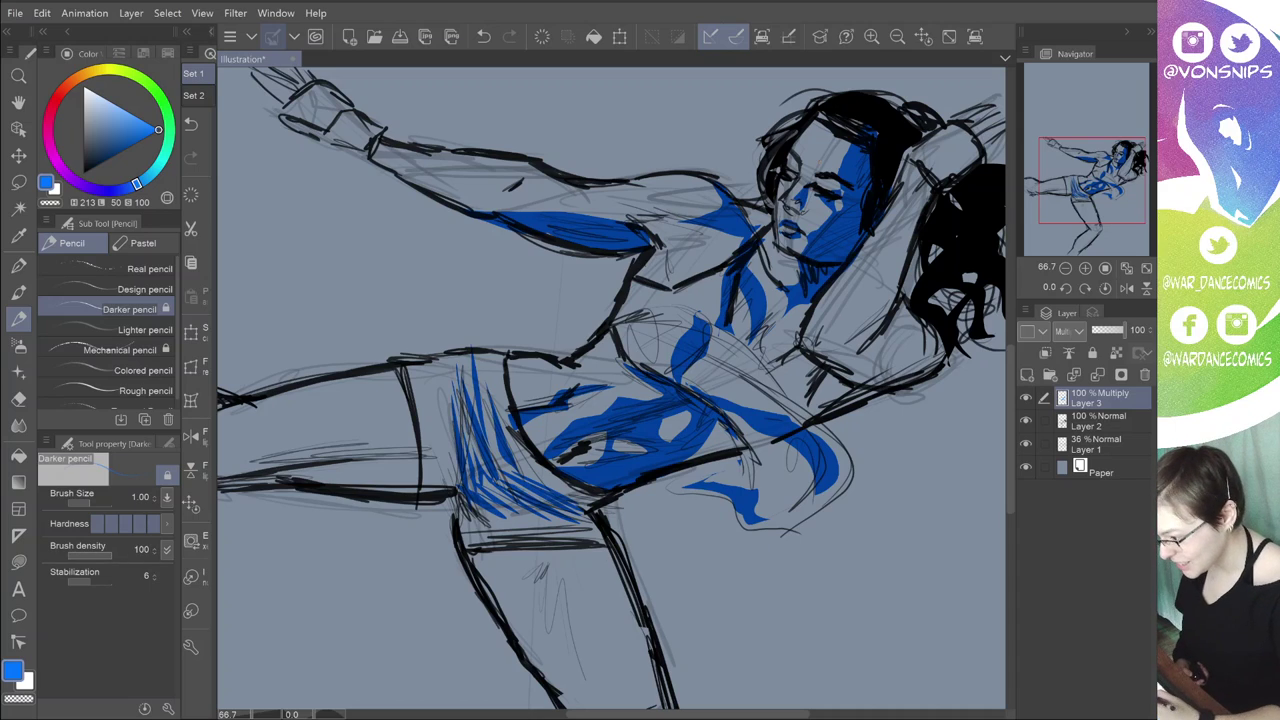
Step: Fill long tapering blue shadows along both edges of the standing thigh, from the shorts down toward the knee
key("u")
mouse_move(540, 662)
left_mouse_down()
mouse_move(553, 681)
mouse_move(478, 508)
left_mouse_up()
key("p")
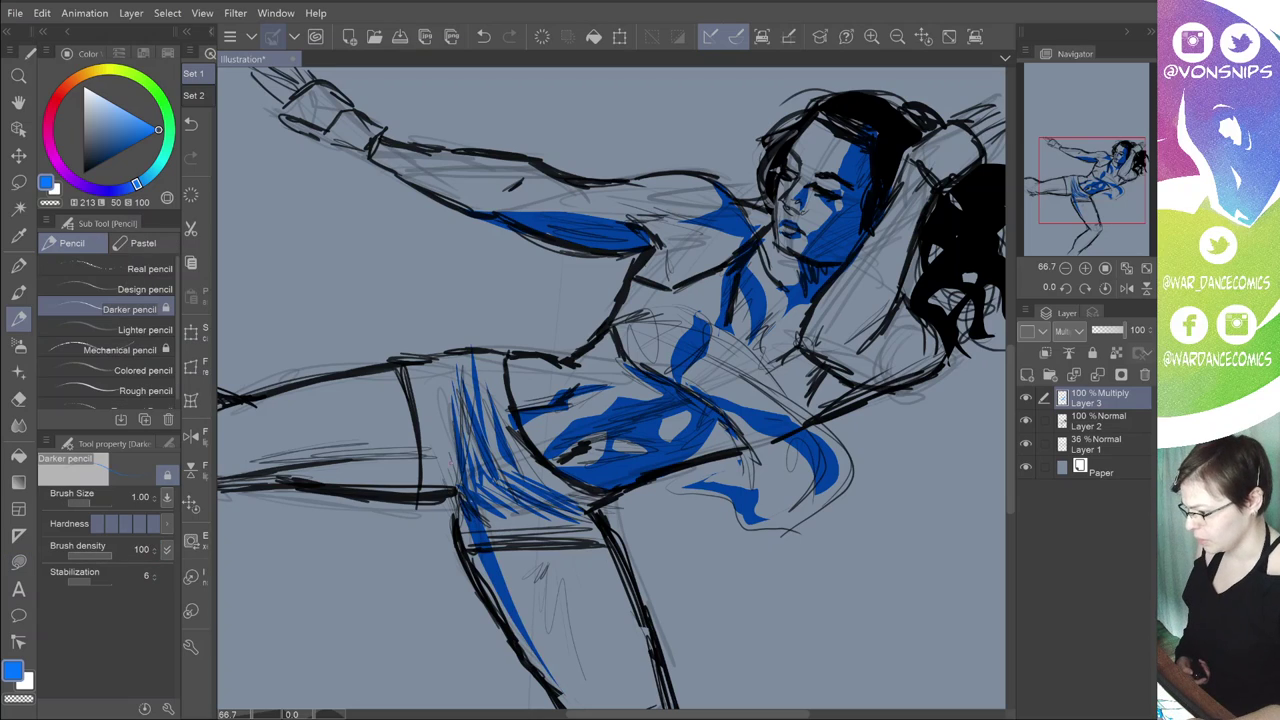
left_click_drag(612, 470, 552, 298)
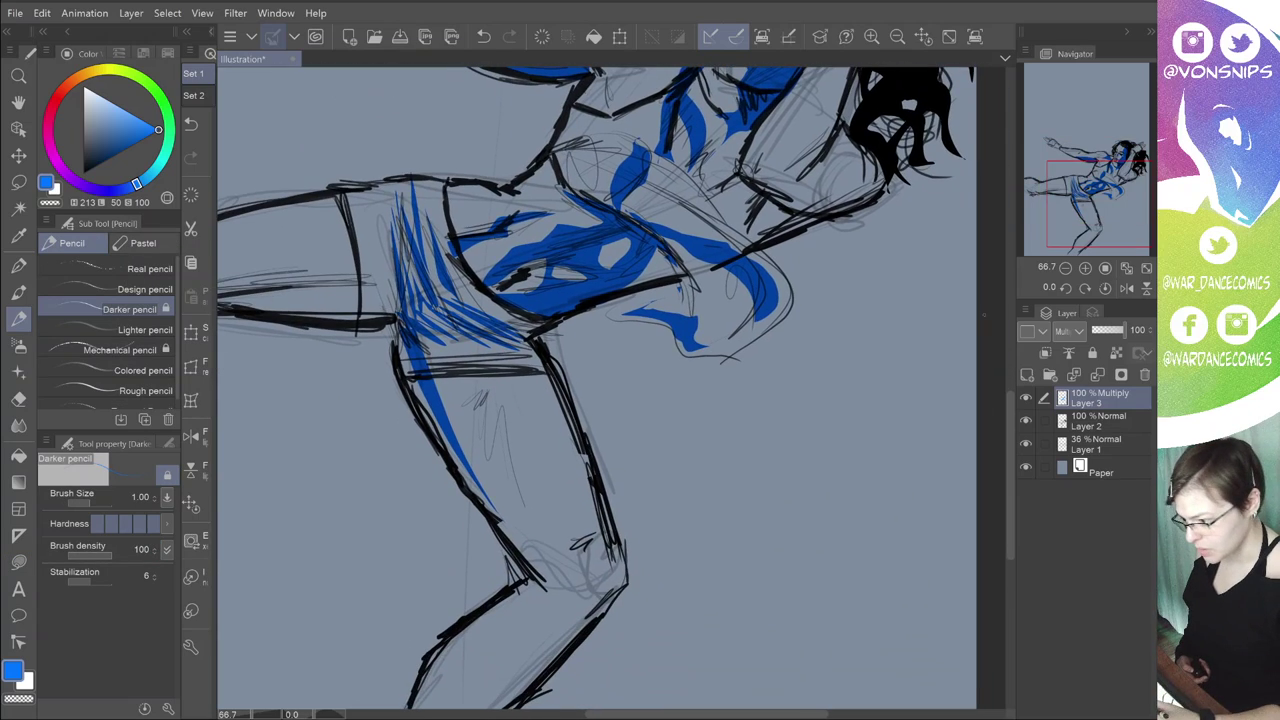
key("u")
mouse_move(536, 372)
left_mouse_down()
mouse_move(597, 506)
mouse_move(540, 374)
left_mouse_up()
key("p")
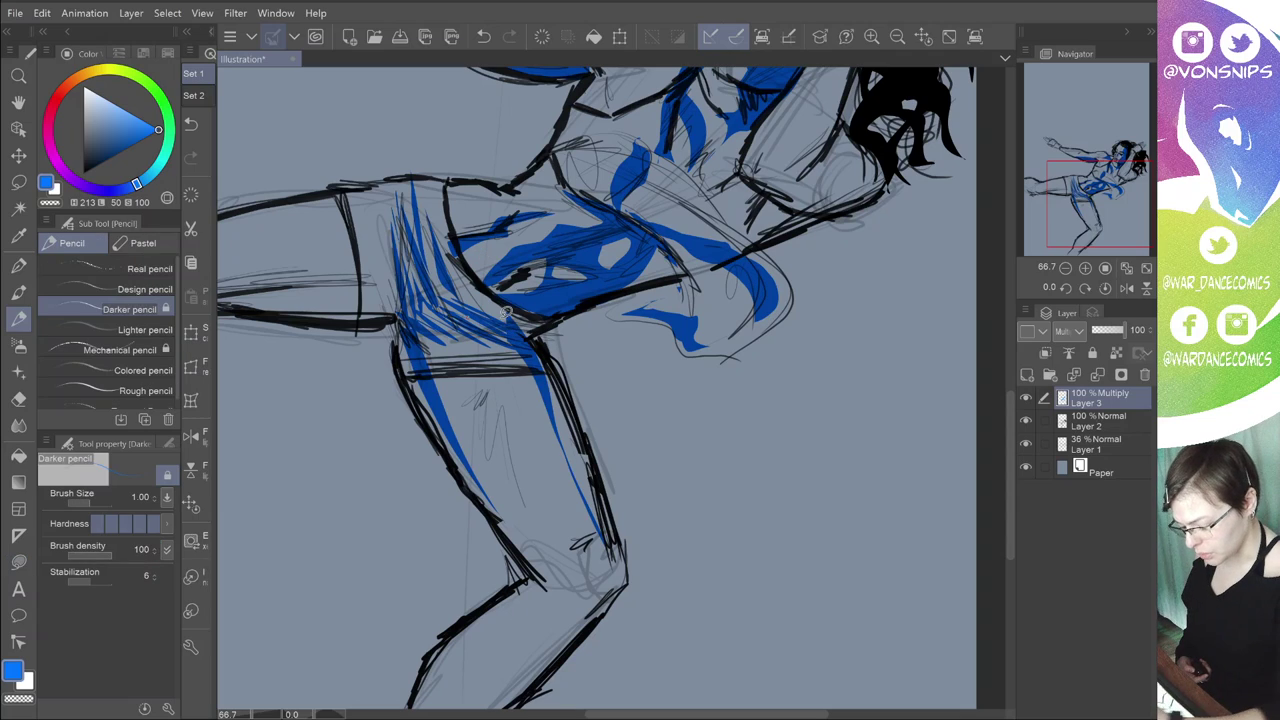
Step: Trim the shorts shadow along the waistband near the hip using transparent Lasso fill
key("u")
key("p")
key("c")
key("u")
left_click_drag(534, 329, 490, 290)
key("p")
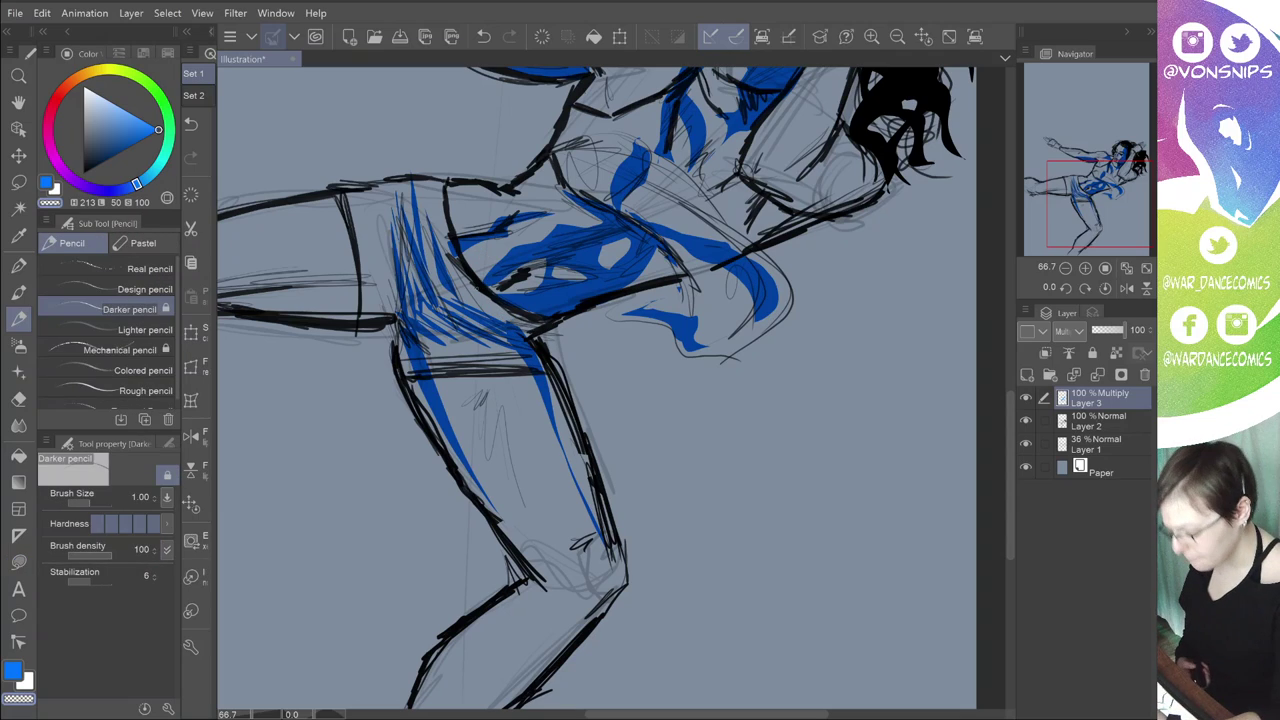
Step: Fill a broad blue shadow along the underside of the raised thigh, starting at the shorts
key("u")
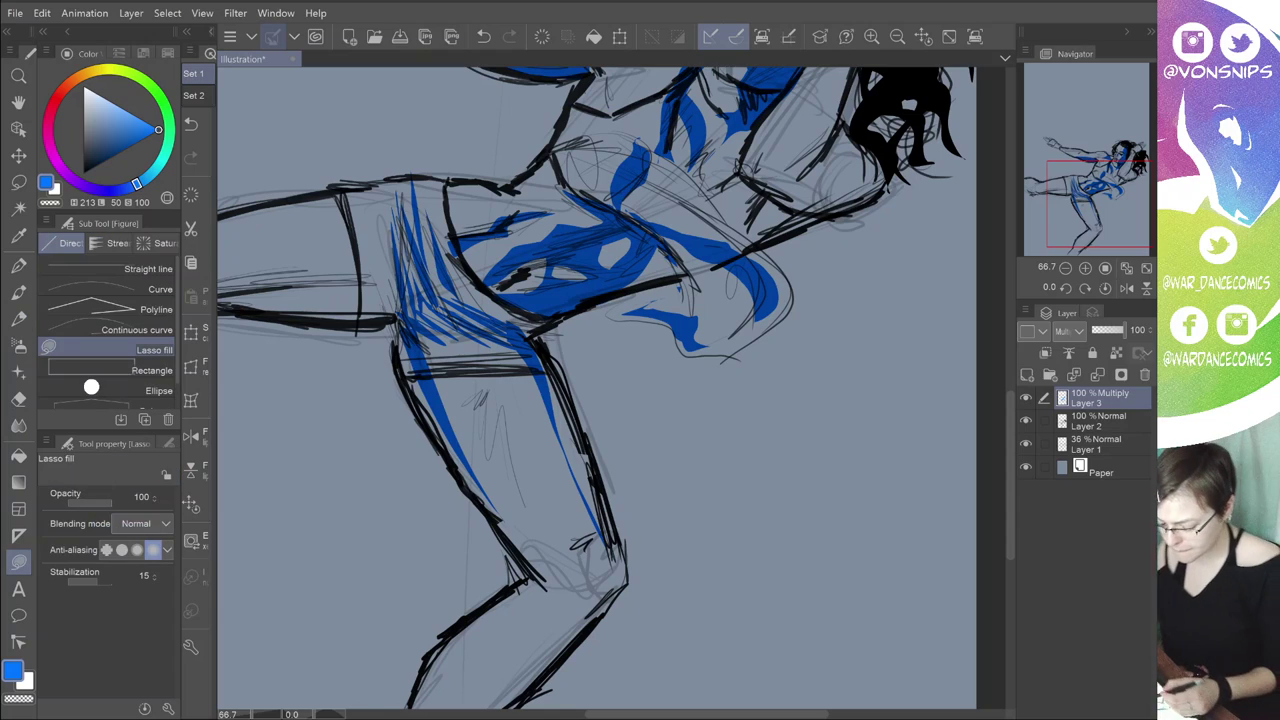
mouse_move(394, 320)
left_mouse_down()
mouse_move(252, 320)
mouse_move(400, 252)
left_mouse_up()
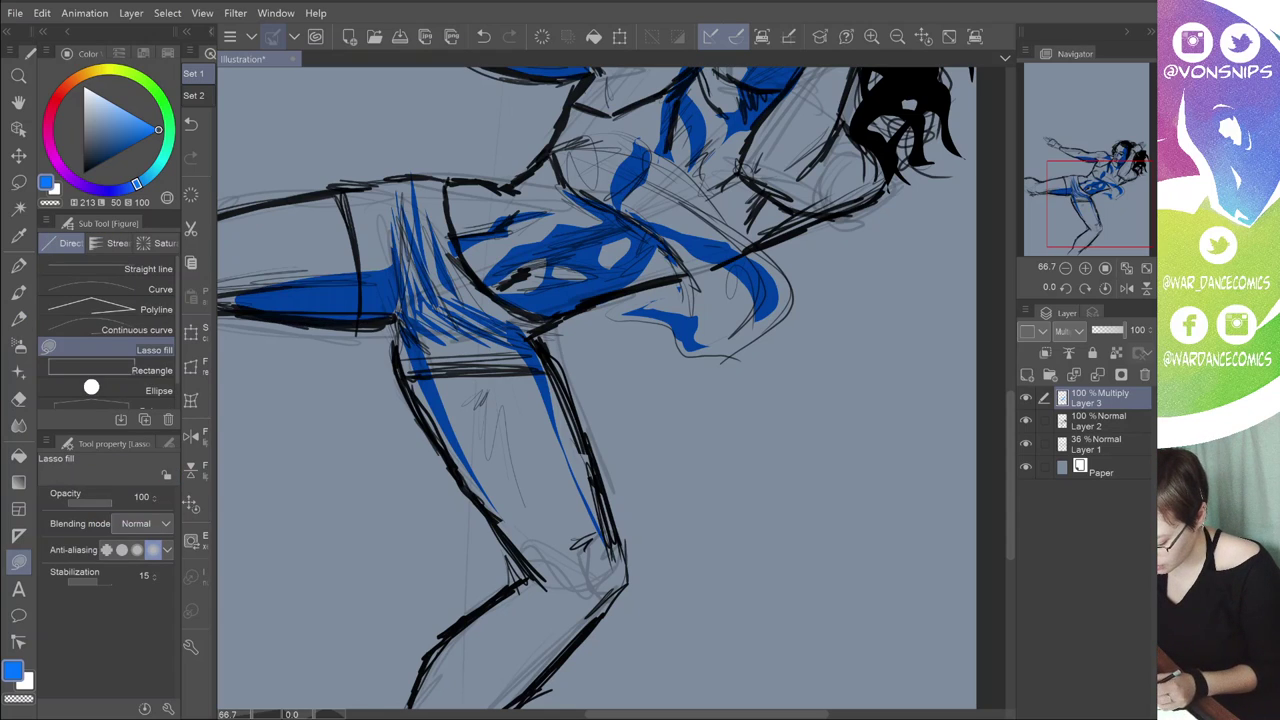
key("p")
mouse_move(600, 400)
left_mouse_down()
mouse_move(788, 349)
mouse_move(1012, 415)
left_mouse_up()
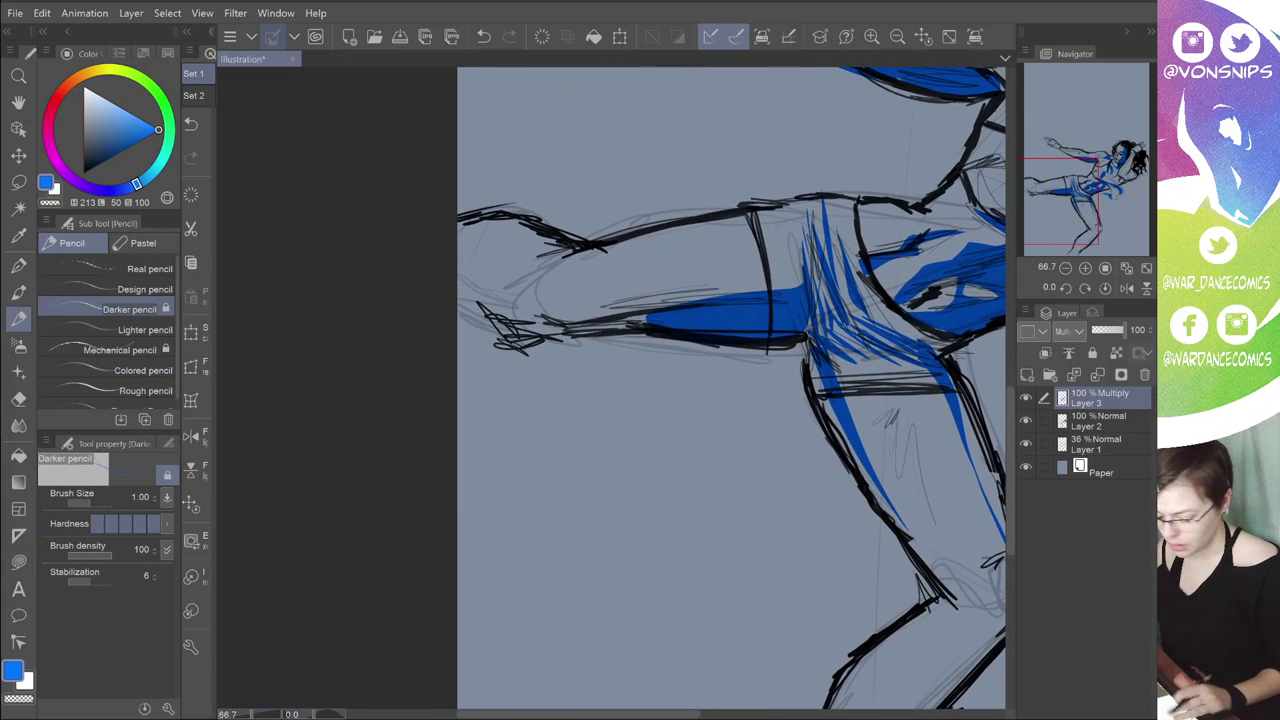
key("u")
left_click_drag(727, 272, 718, 277)
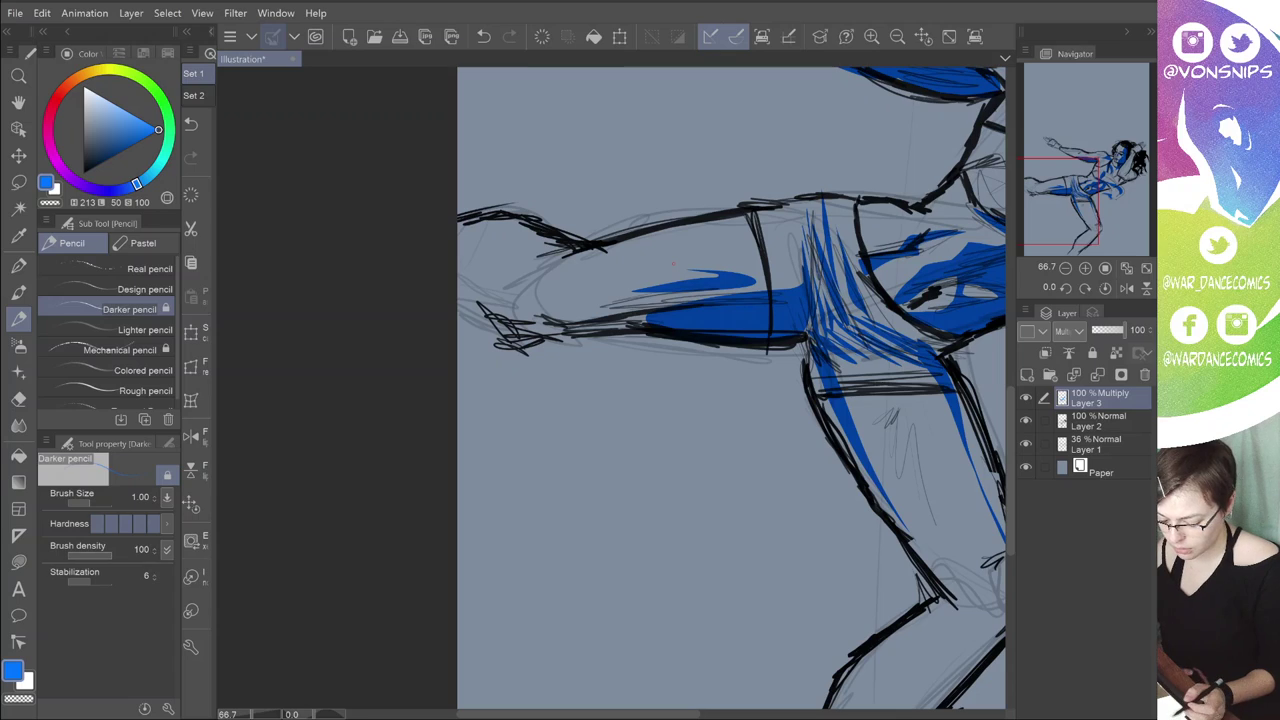
key("ctrl+z")
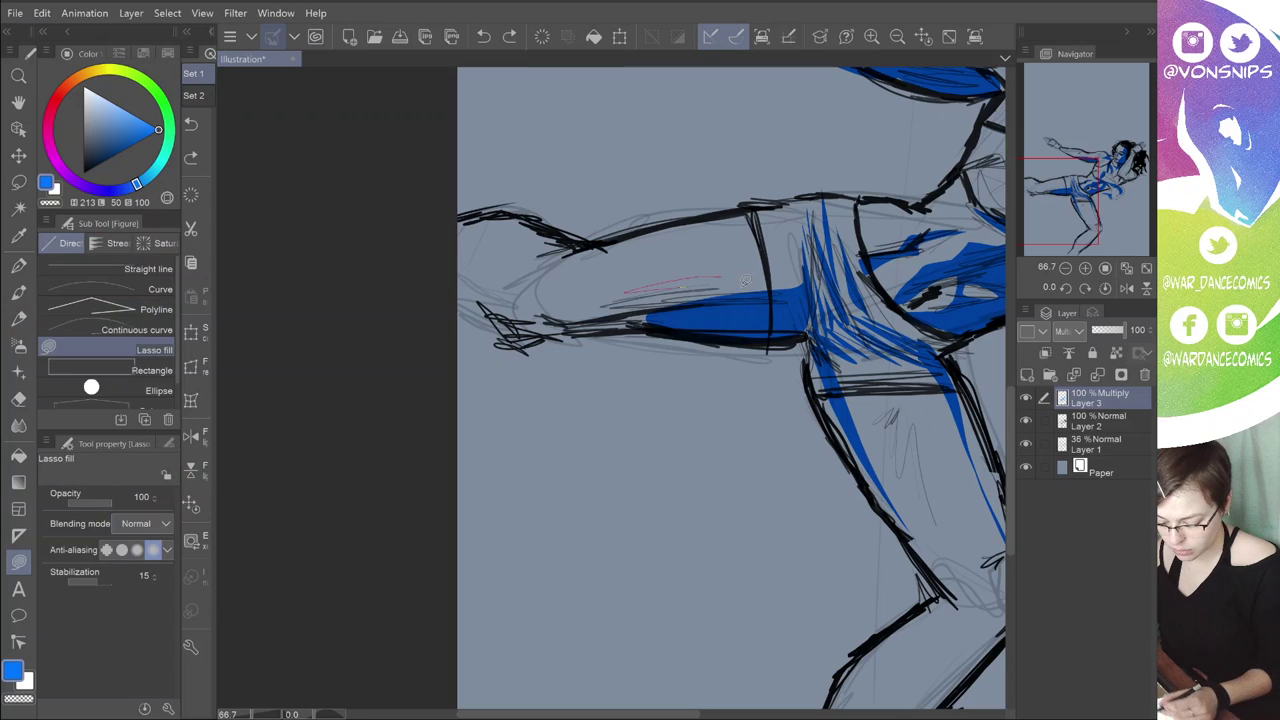
Step: Fill a thin blue sliver along the middle of the raised thigh and extend the underside shadow past the knee to the canvas edge
left_click_drag(628, 290, 742, 281)
key("u")
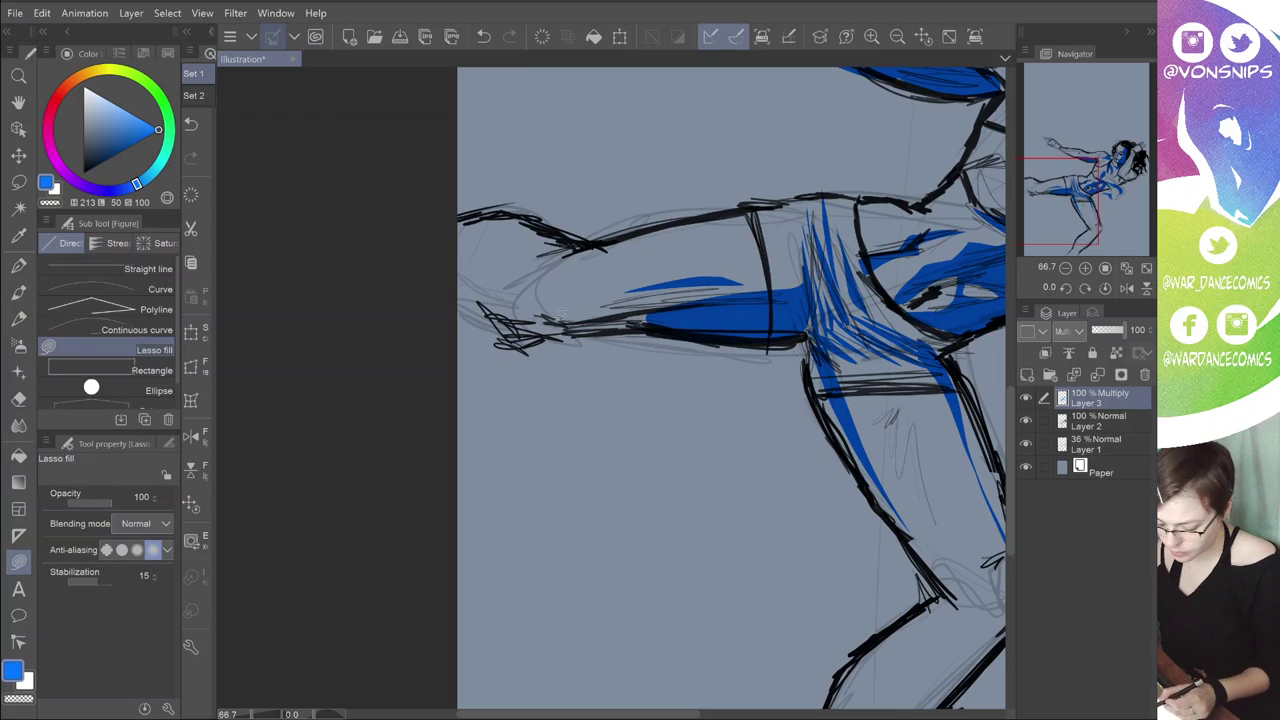
mouse_move(664, 313)
left_mouse_down()
mouse_move(571, 328)
mouse_move(503, 311)
left_mouse_up()
key("p")
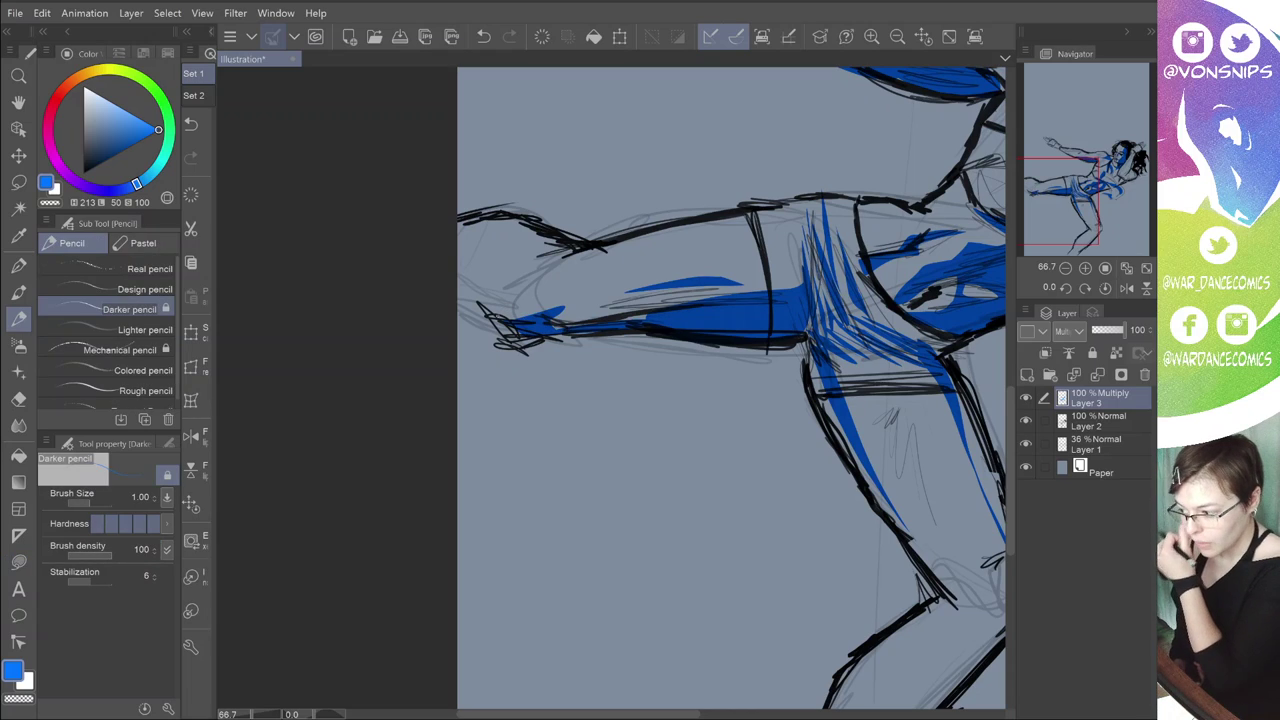
key("u")
mouse_move(516, 324)
left_mouse_down()
mouse_move(445, 288)
mouse_move(520, 322)
left_mouse_up()
key("p")
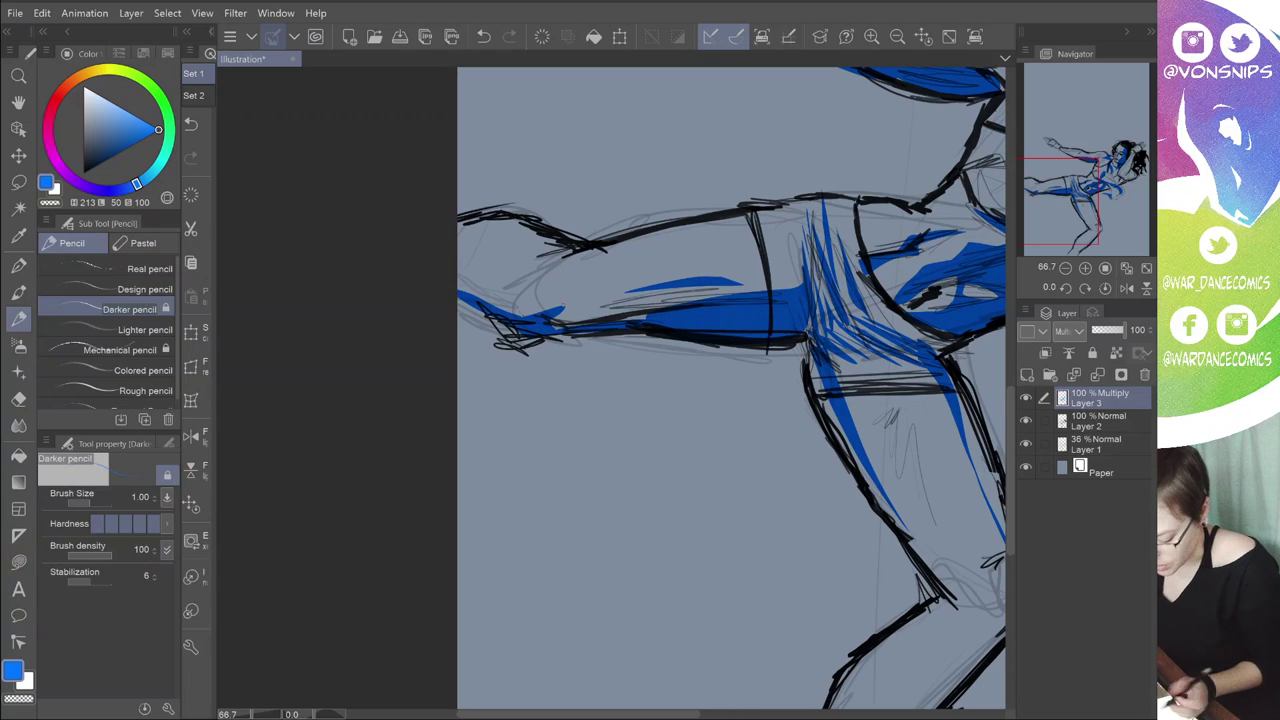
Step: Fill a tapering blue shadow down the back of the standing lower leg and a small curved one at the knee
left_click_drag(740, 390, 597, 377)
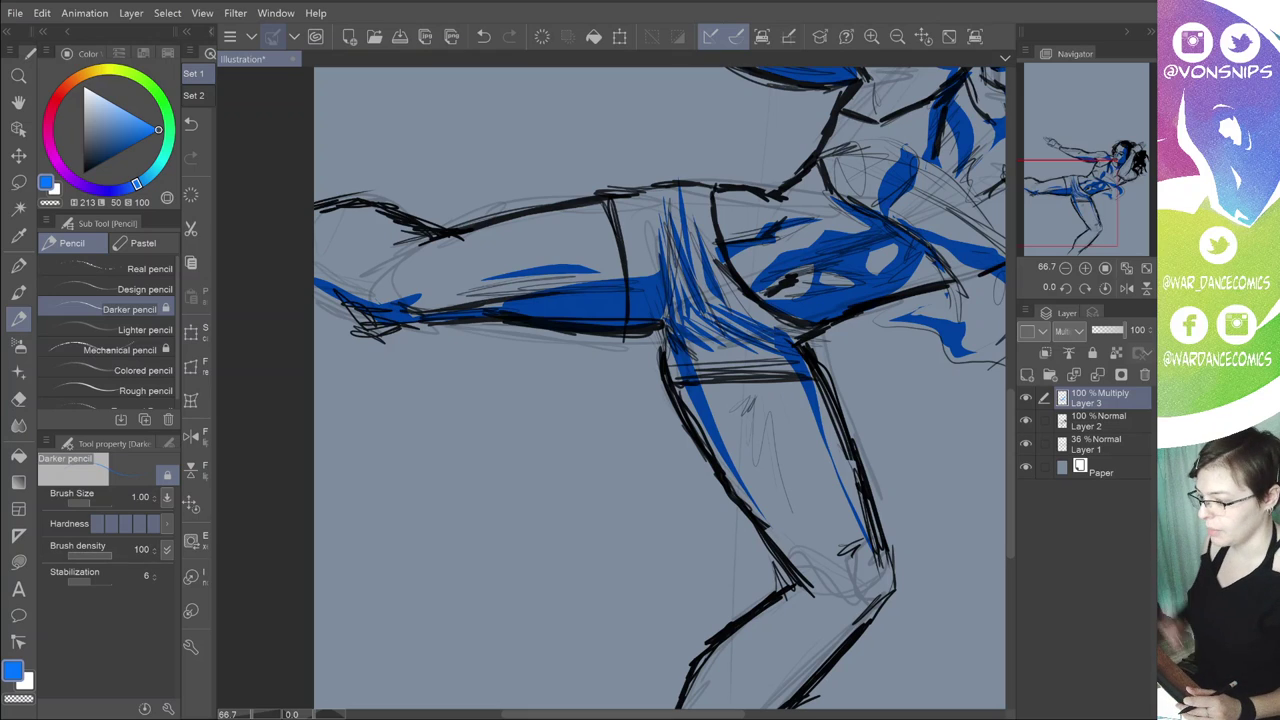
mouse_move(640, 400)
left_mouse_down()
mouse_move(589, 362)
mouse_move(625, 406)
left_mouse_up()
mouse_move(680, 460)
left_mouse_down()
mouse_move(571, 311)
mouse_move(480, 247)
mouse_move(514, 344)
mouse_move(543, 380)
left_mouse_up()
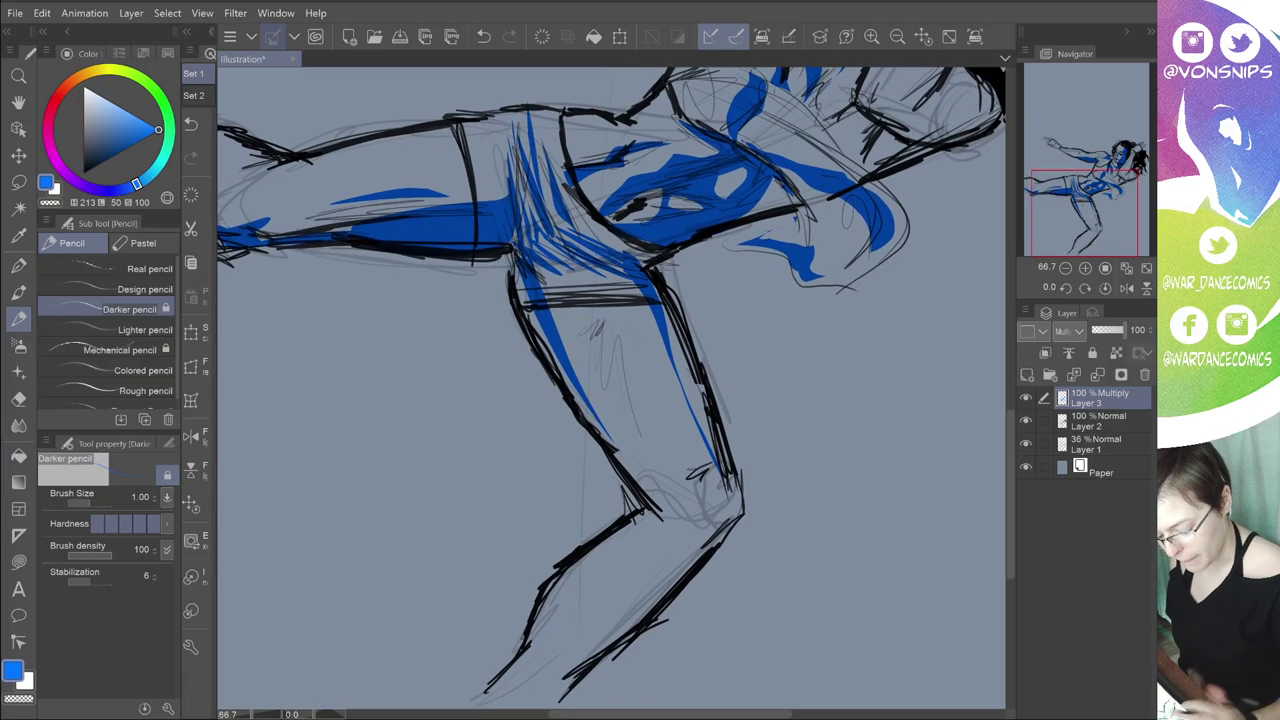
left_click_drag(600, 420, 581, 346)
key("u")
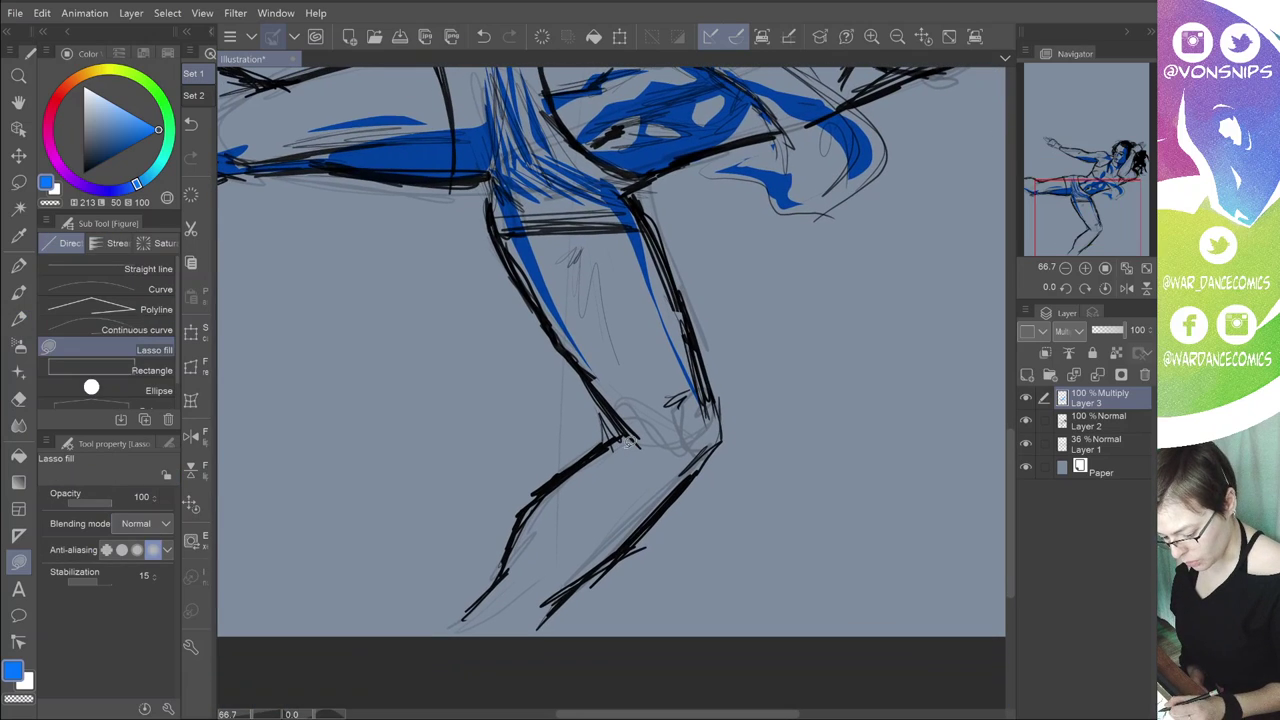
mouse_move(627, 445)
left_mouse_down()
mouse_move(566, 488)
mouse_move(493, 597)
mouse_move(638, 442)
left_mouse_up()
key("p")
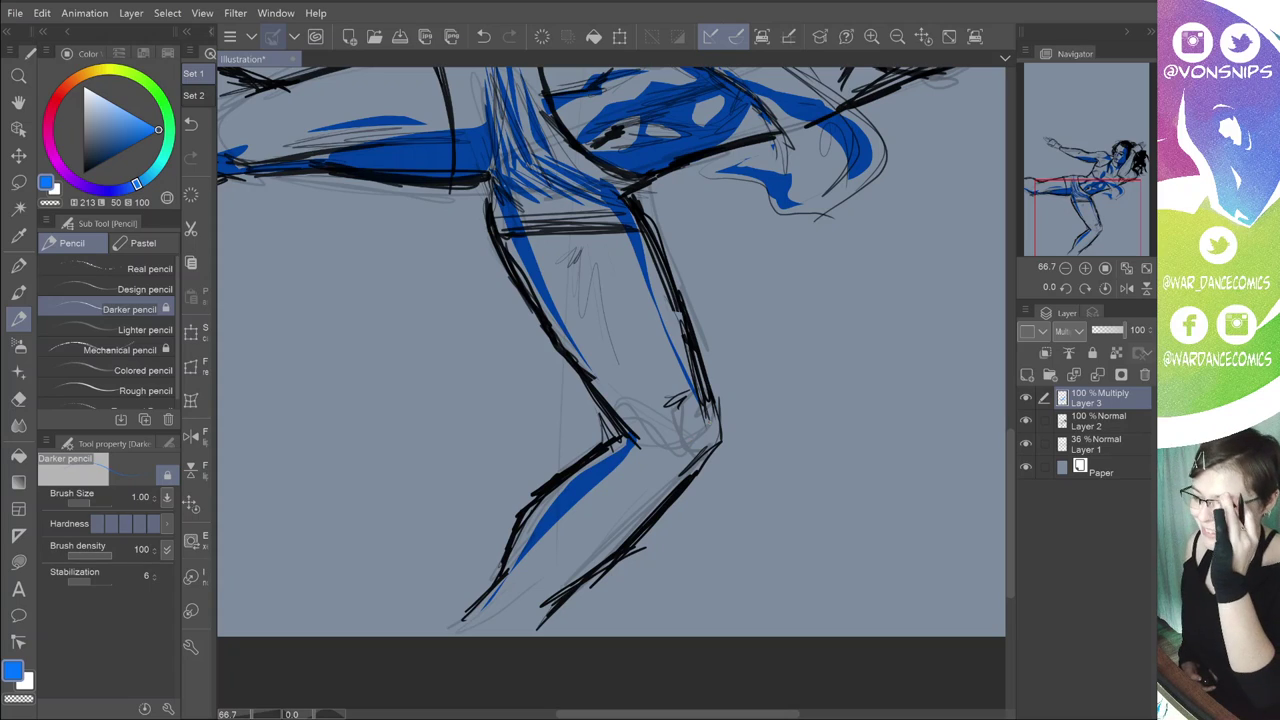
key("u")
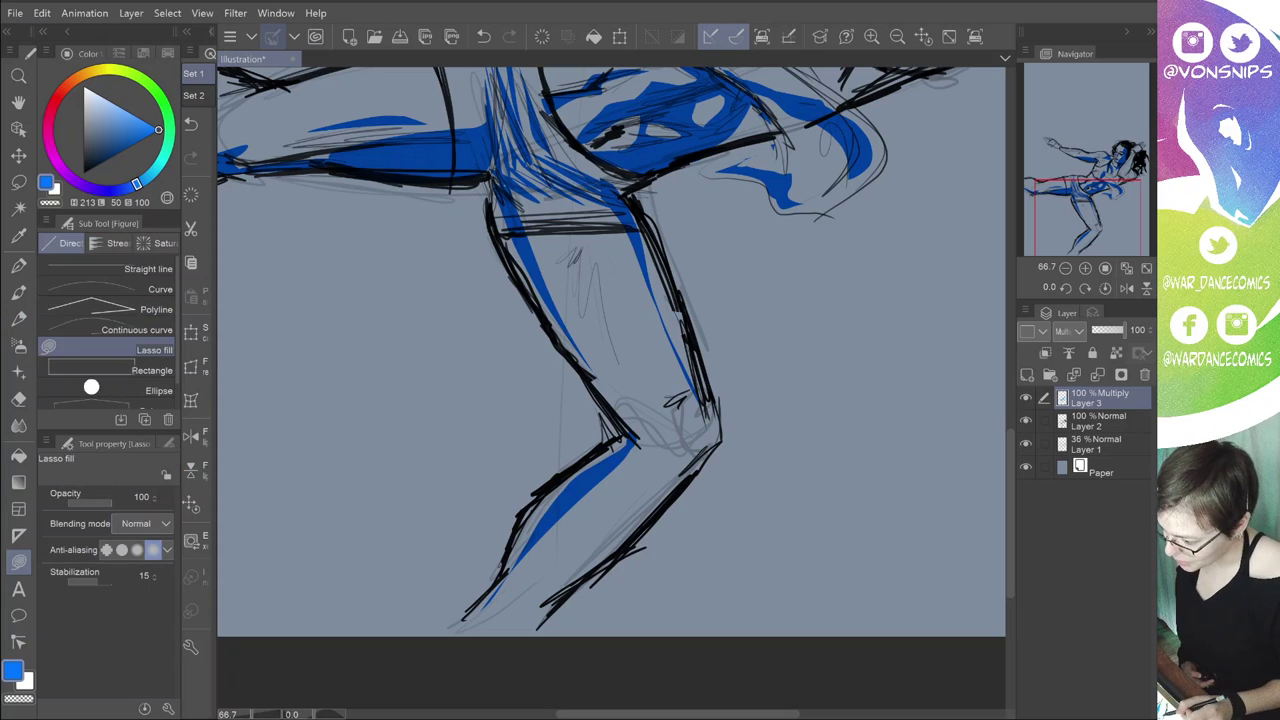
left_click_drag(676, 398, 672, 404)
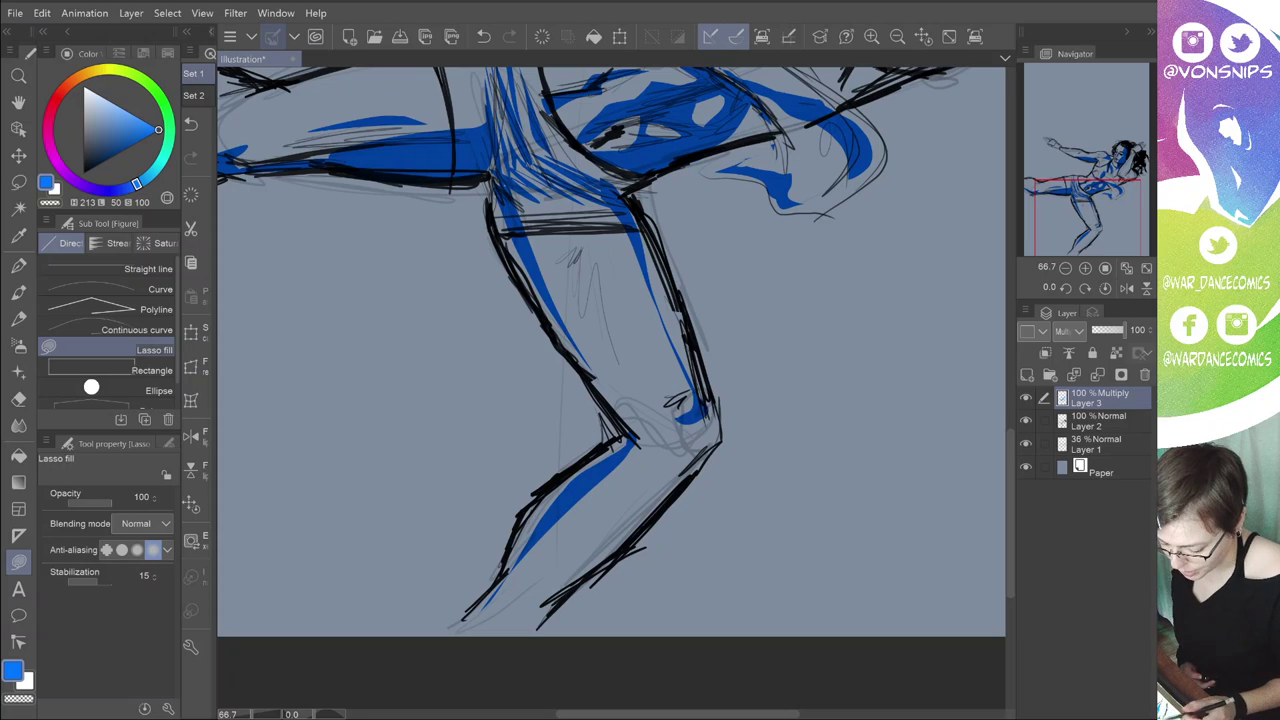
Step: Fill a blue Lasso fill shadow under the kneecap of the standing leg and down the front of the shin
key("p")
key("u")
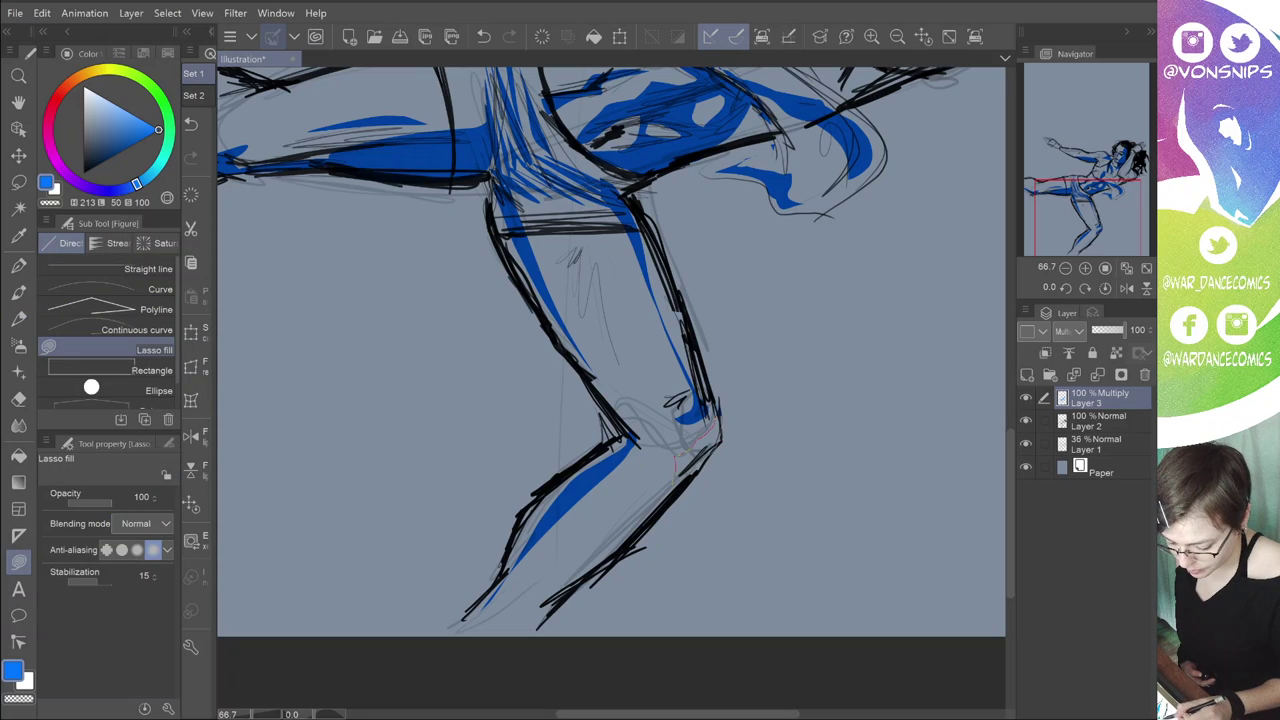
key("p")
mouse_move(706, 432)
left_mouse_down()
mouse_move(559, 587)
mouse_move(691, 482)
mouse_move(712, 446)
left_mouse_up()
key("u")
key("p")
key("u")
key("p")
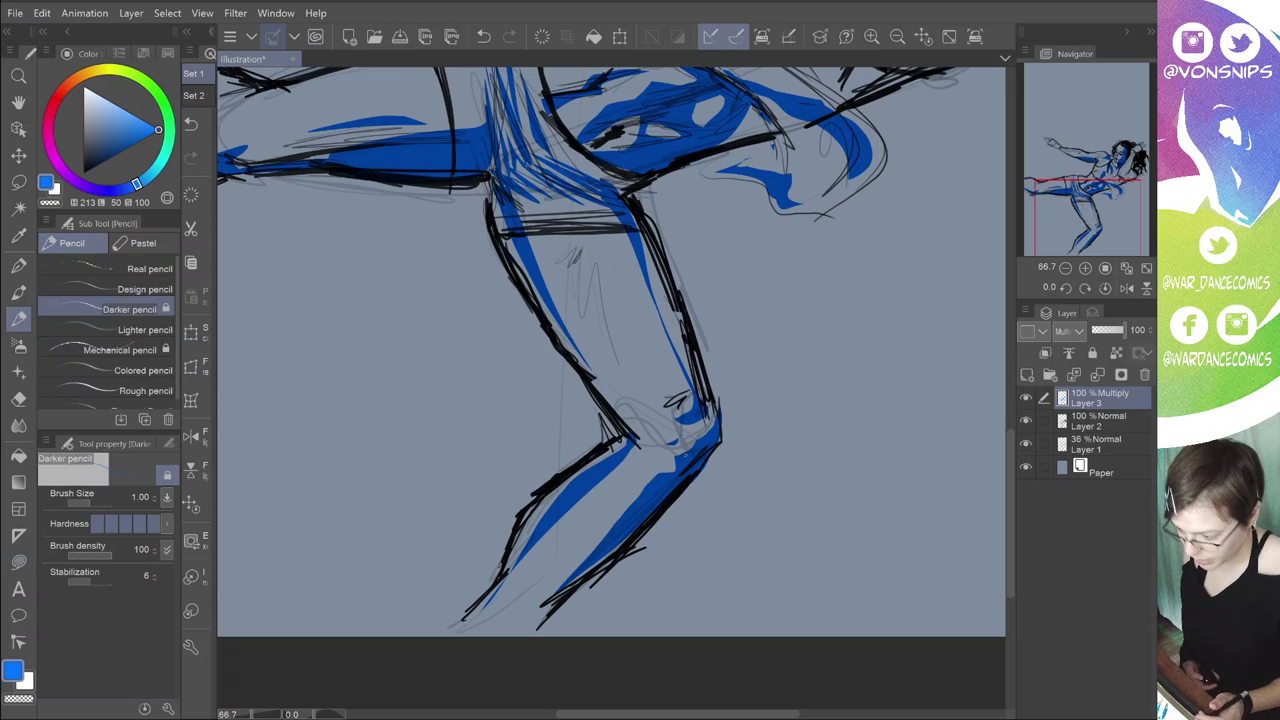
Step: Extend the shin shadow along the front contour of the standing lower leg to the canvas's lower edge
key("u")
mouse_move(600, 546)
left_mouse_down()
mouse_move(508, 629)
mouse_move(652, 518)
left_mouse_up()
key("p")
key("u")
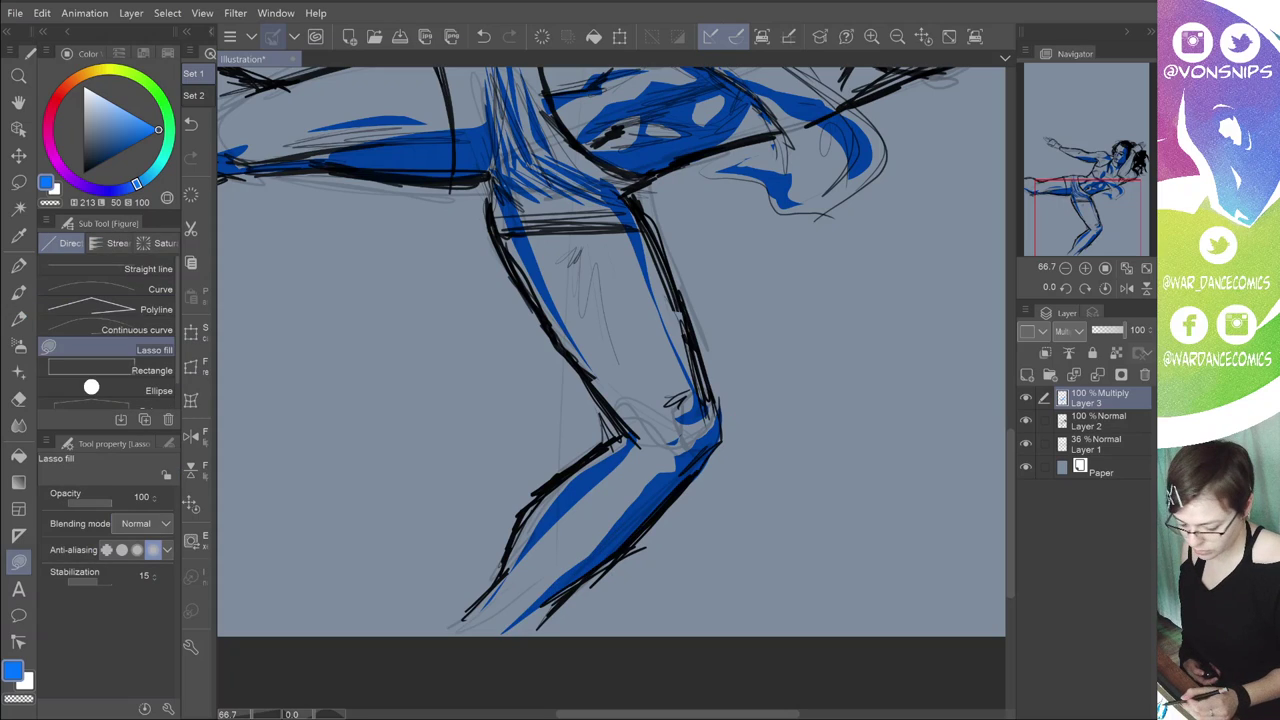
key("p")
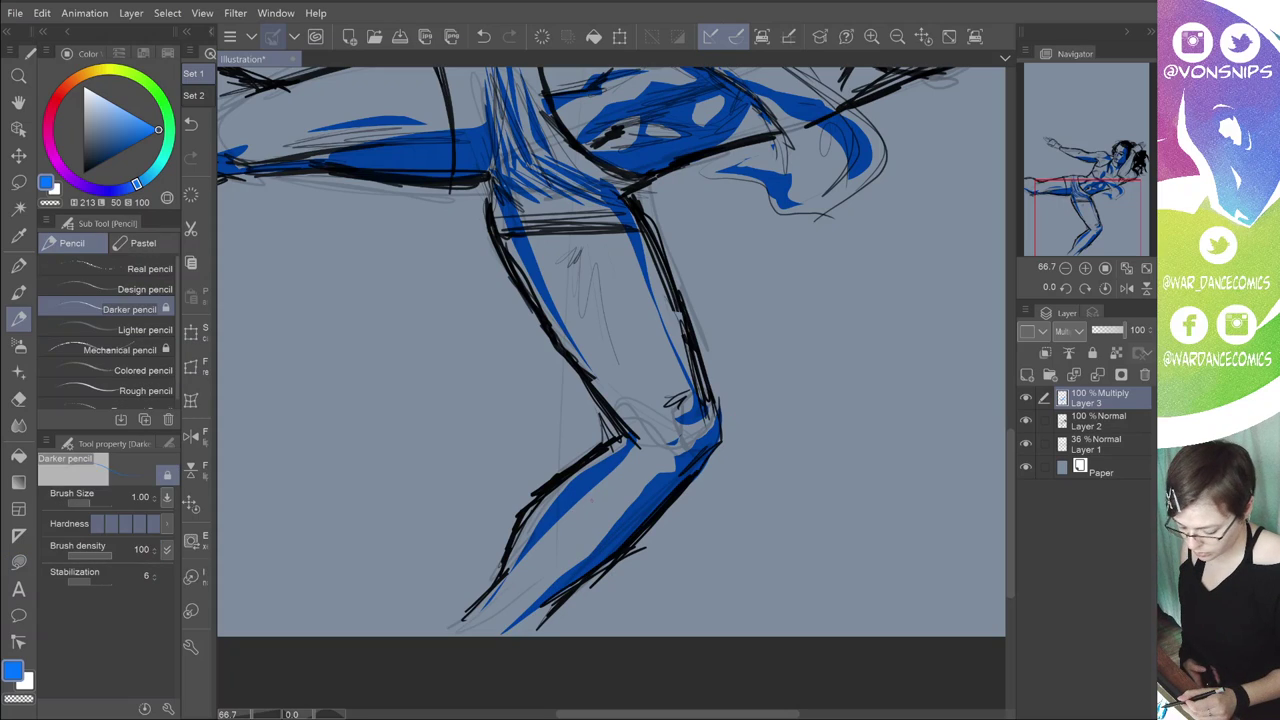
Step: Erase the calf shadow on the back of the standing lower leg with a transparent Lasso fill
key("b")
key("u")
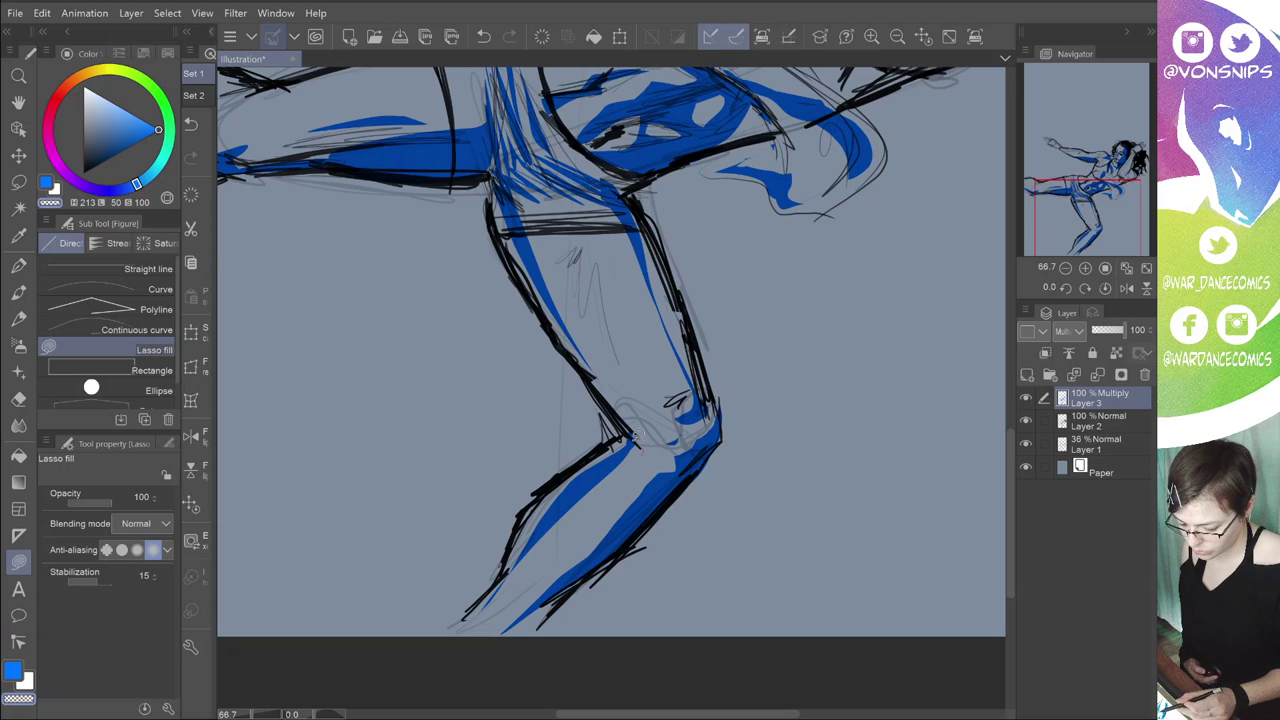
mouse_move(638, 438)
left_mouse_down()
mouse_move(500, 569)
mouse_move(638, 447)
left_mouse_up()
key("b")
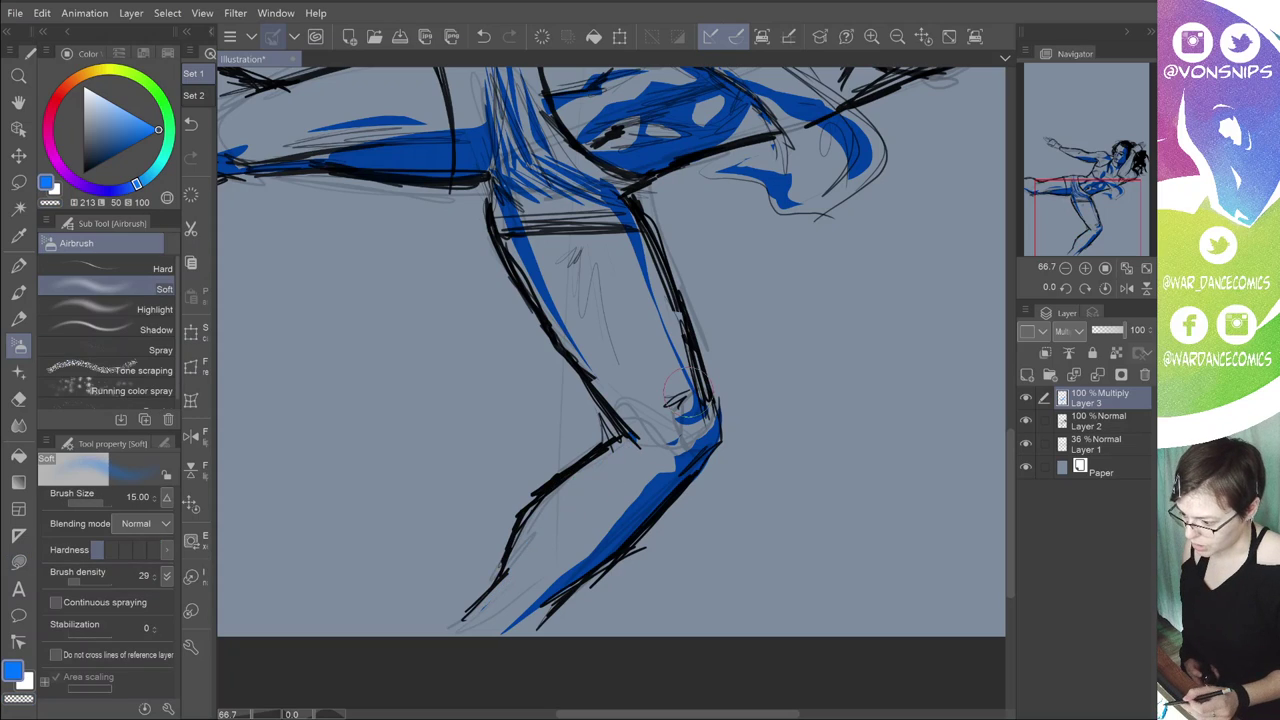
key("u")
mouse_move(610, 482)
left_mouse_down()
mouse_move(545, 517)
mouse_move(608, 486)
left_mouse_up()
key("b")
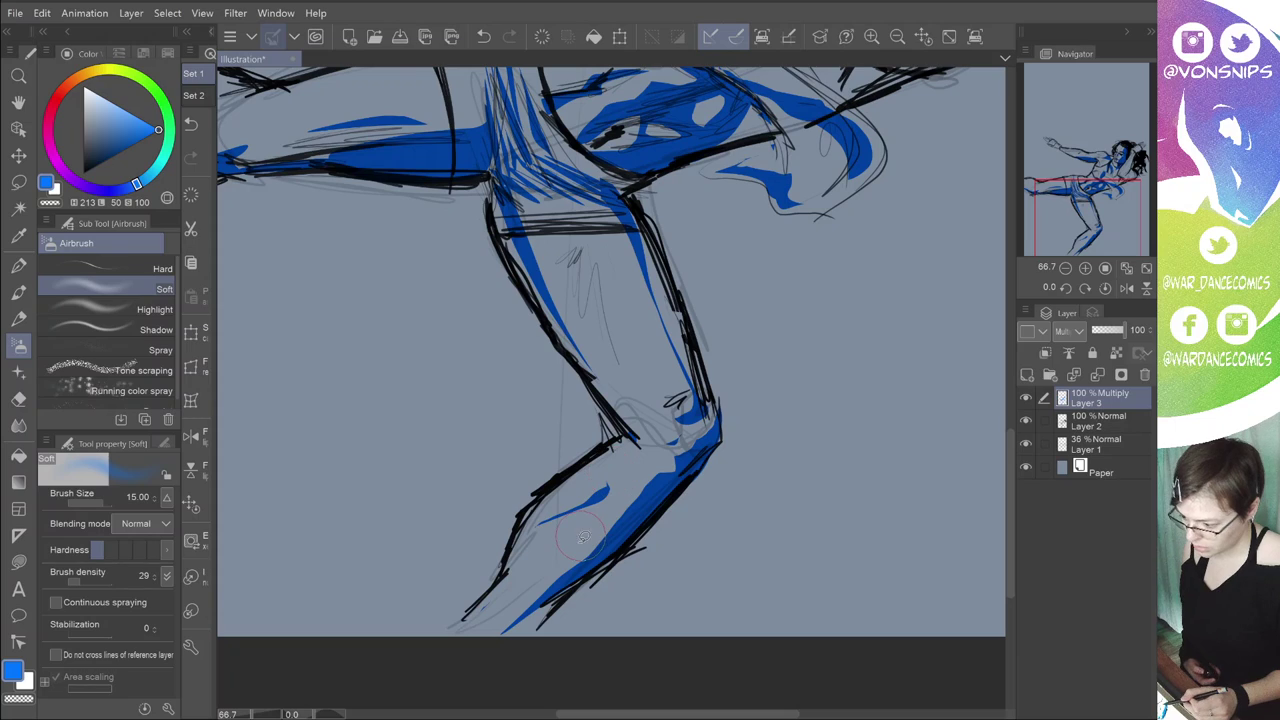
key("u")
key("b")
key("ctrl+z")
Step: Fill a tapering blue shadow from the middle of the standing leg's calf down to the ankle
key("u")
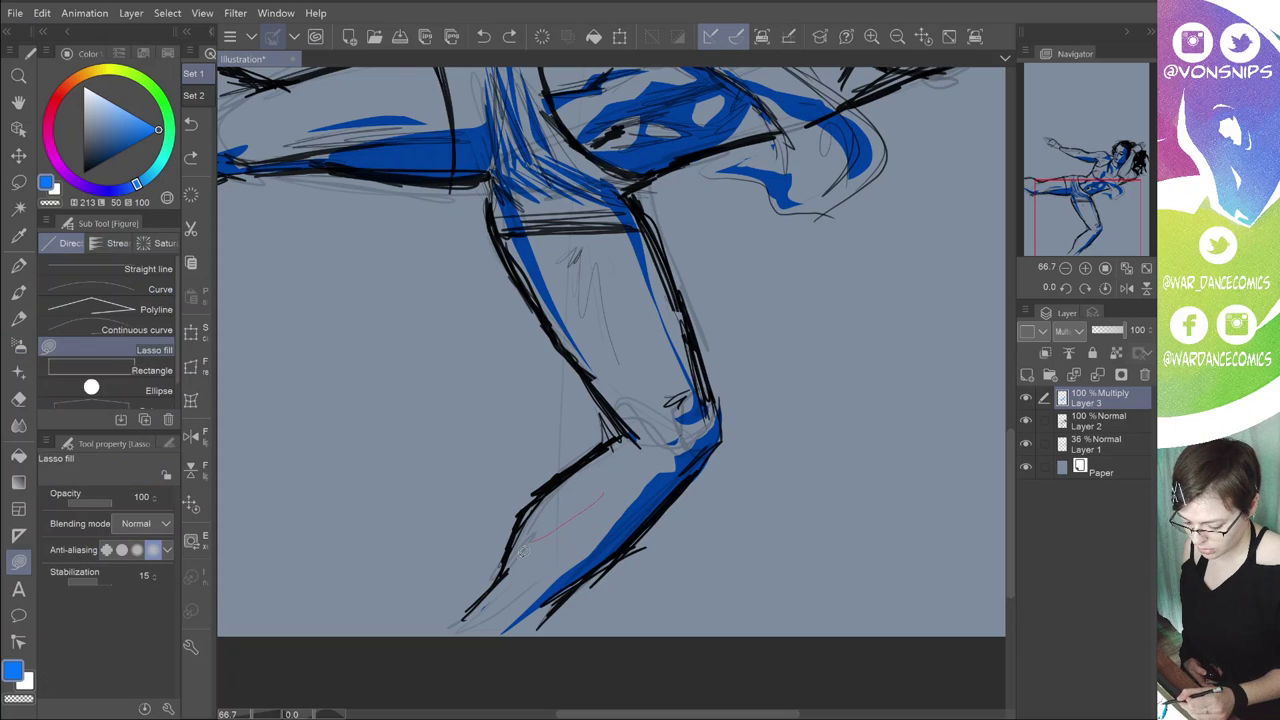
mouse_move(607, 490)
left_mouse_down()
mouse_move(506, 572)
mouse_move(478, 630)
left_mouse_up()
key("b")
key("u")
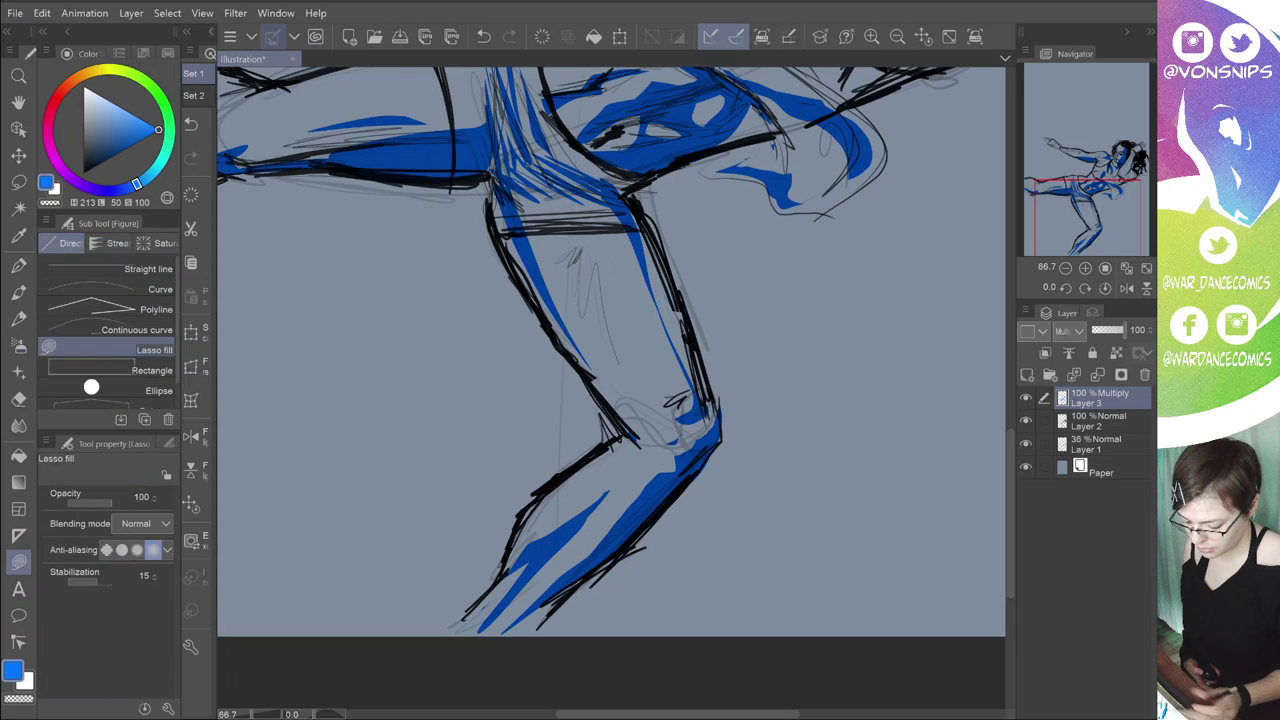
key("b")
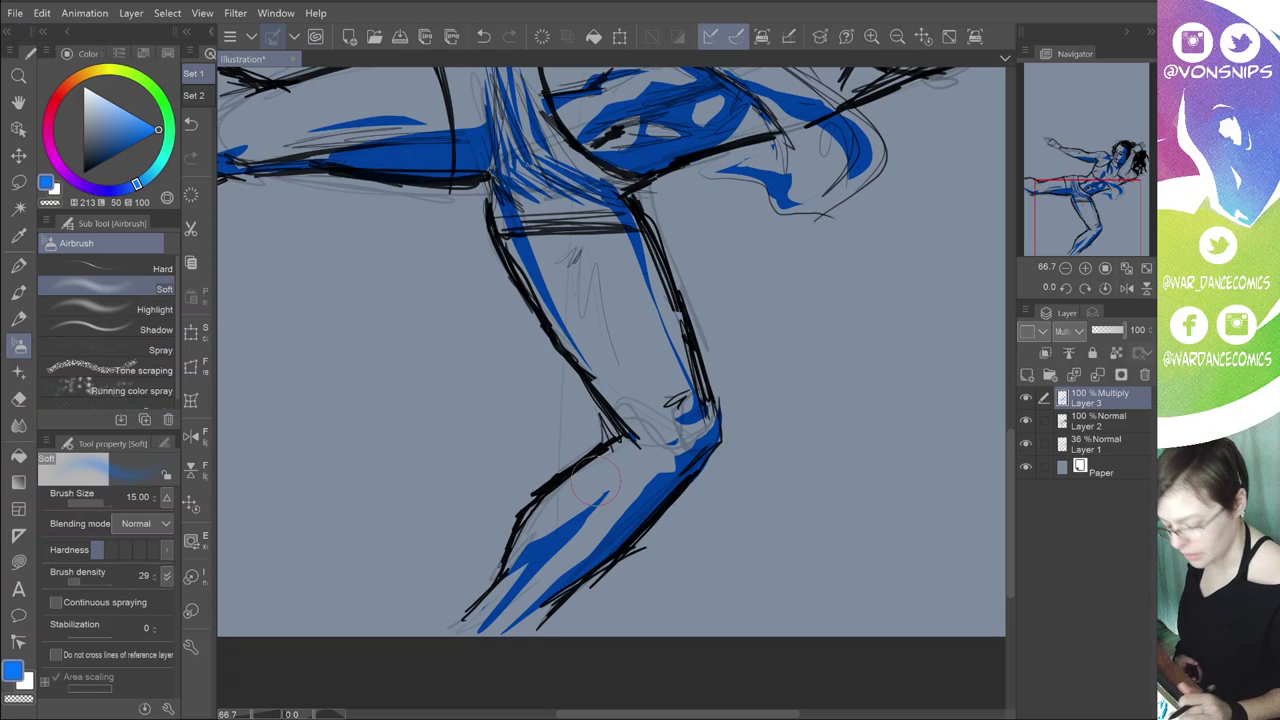
Step: Fill a long blue shadow along the bent arm beside the head, from the wrist down to the elbow
left_click_drag(596, 481, 551, 674)
key("u")
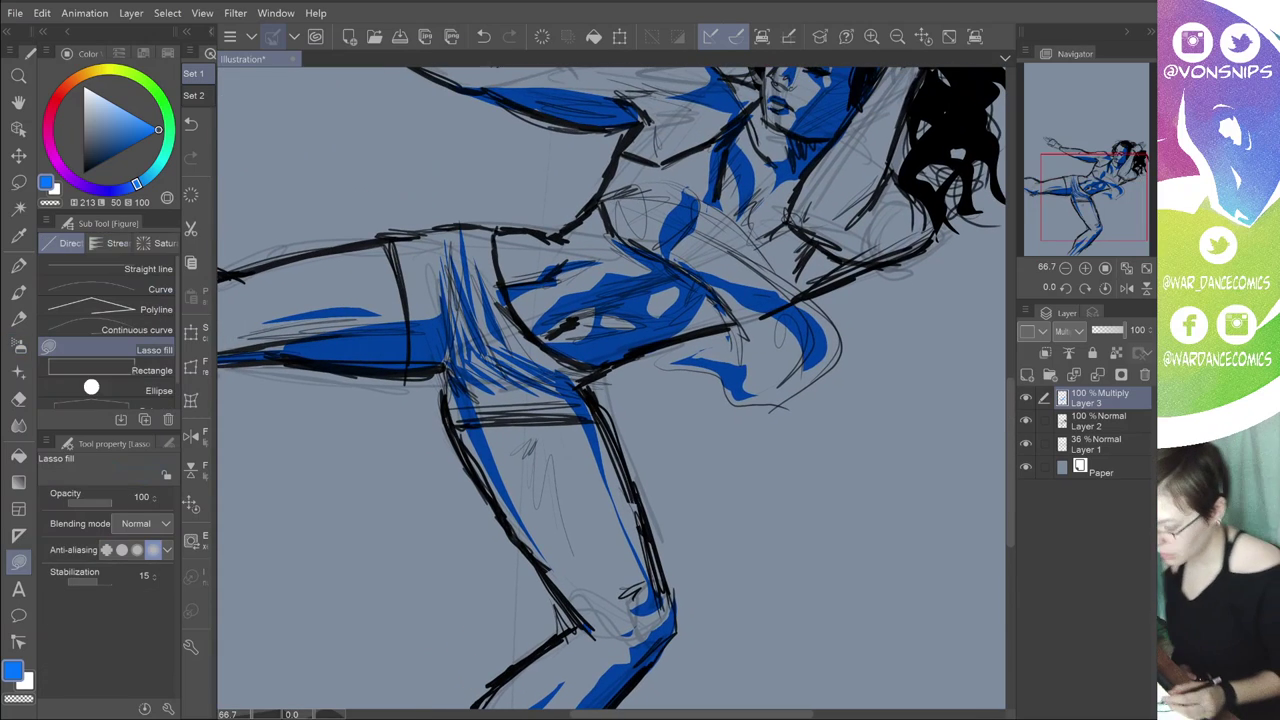
mouse_move(500, 410)
left_mouse_down()
mouse_move(582, 400)
mouse_move(574, 451)
mouse_move(460, 565)
mouse_move(400, 595)
left_mouse_up()
key("b")
key("u")
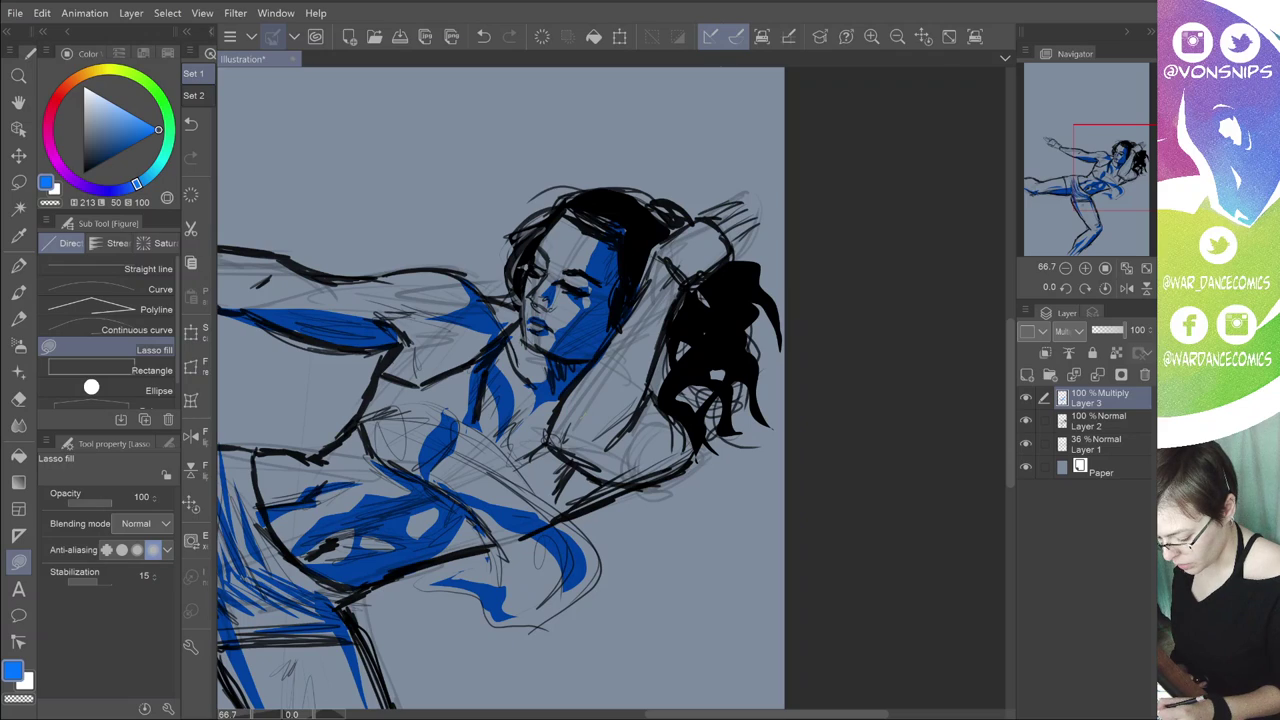
key("b")
key("u")
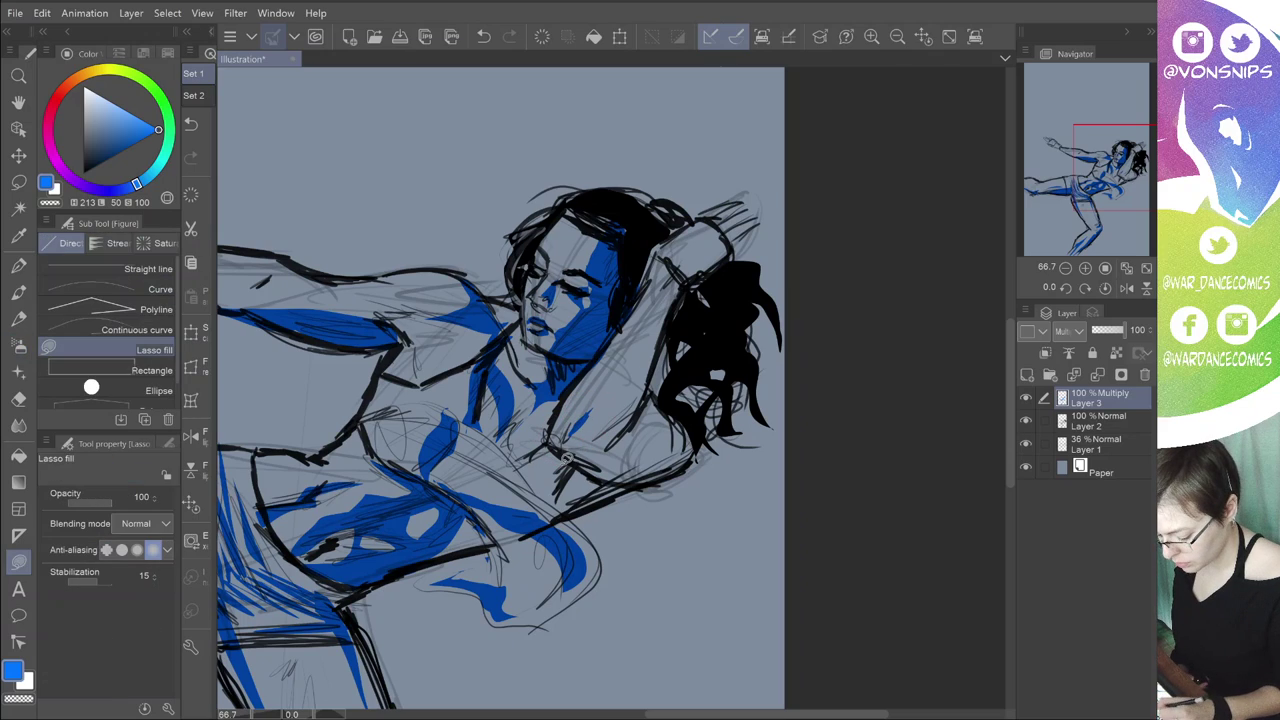
key("b")
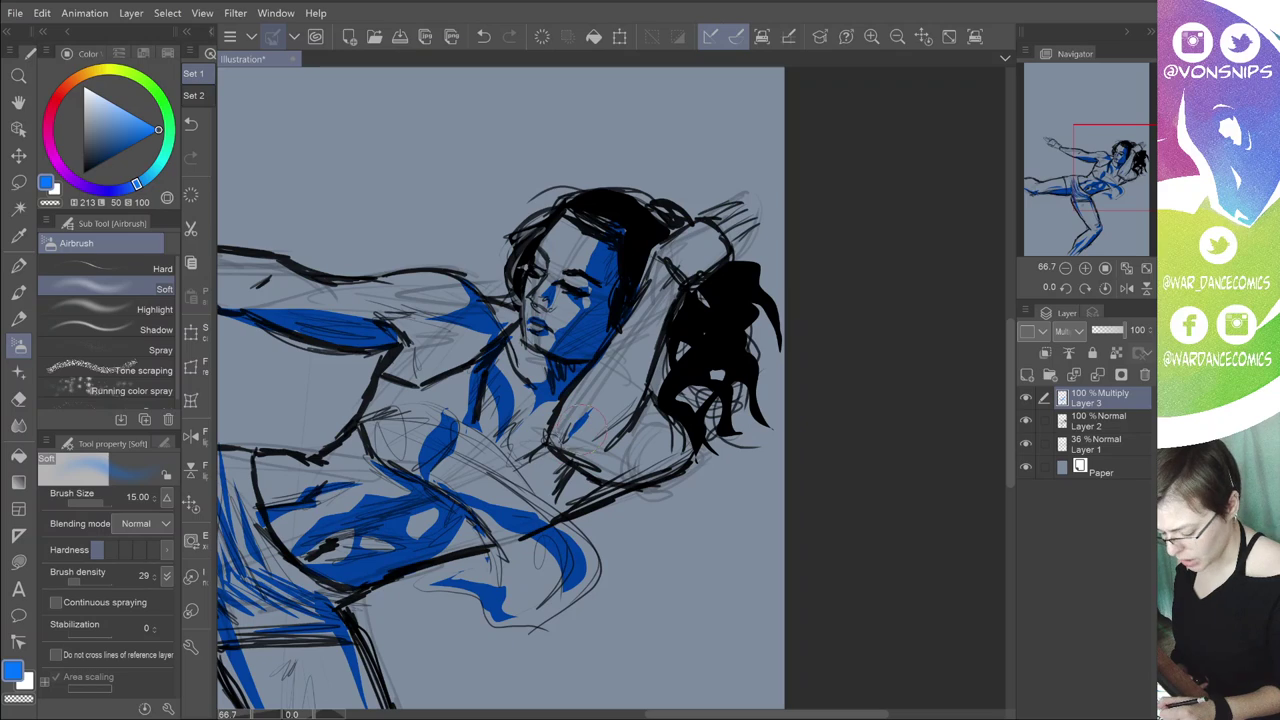
key("u")
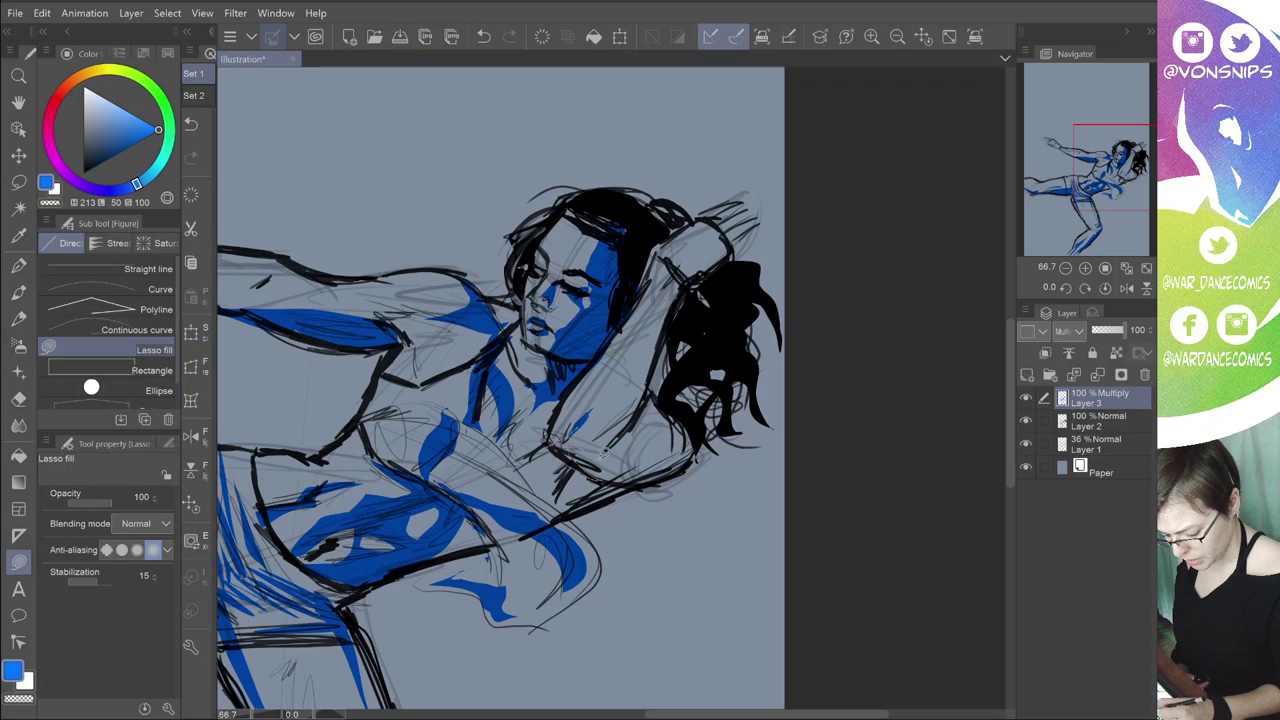
mouse_move(634, 418)
left_mouse_down()
mouse_move(687, 268)
mouse_move(590, 432)
left_mouse_up()
key("b")
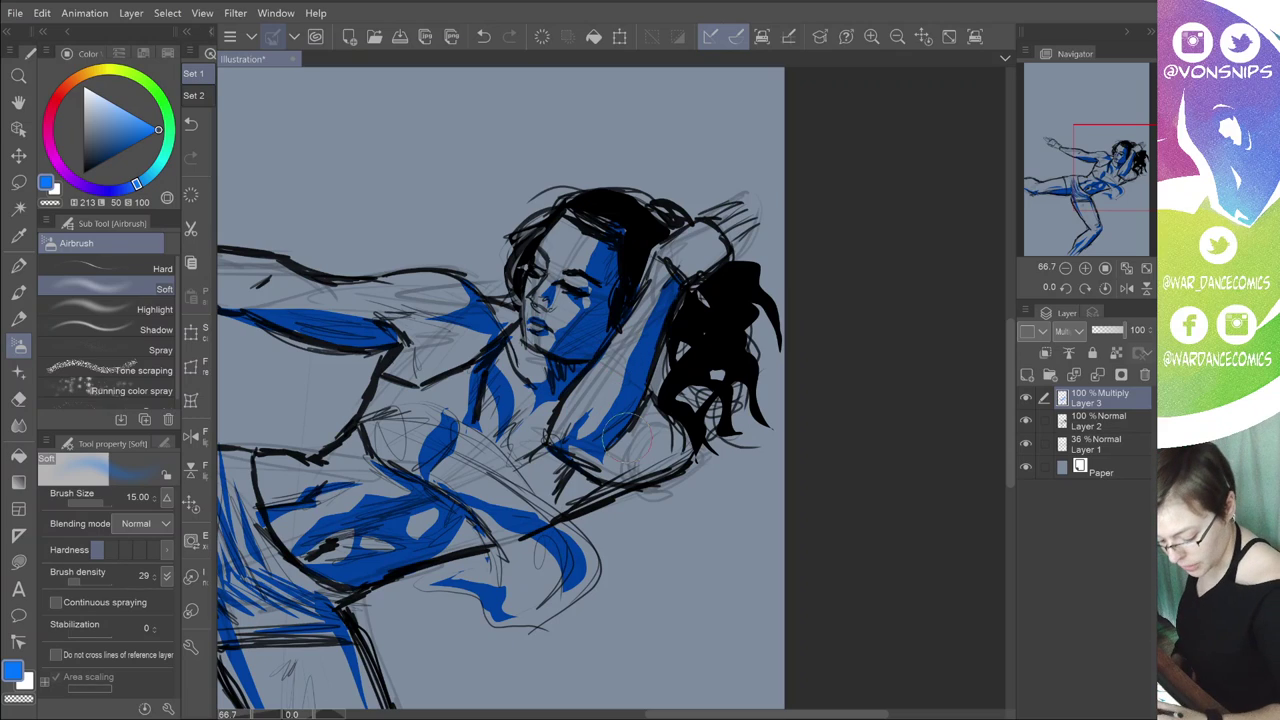
Step: Fill a curved blue shadow in the rounded area behind the bent arm and join it to the arm shadow below
key("u")
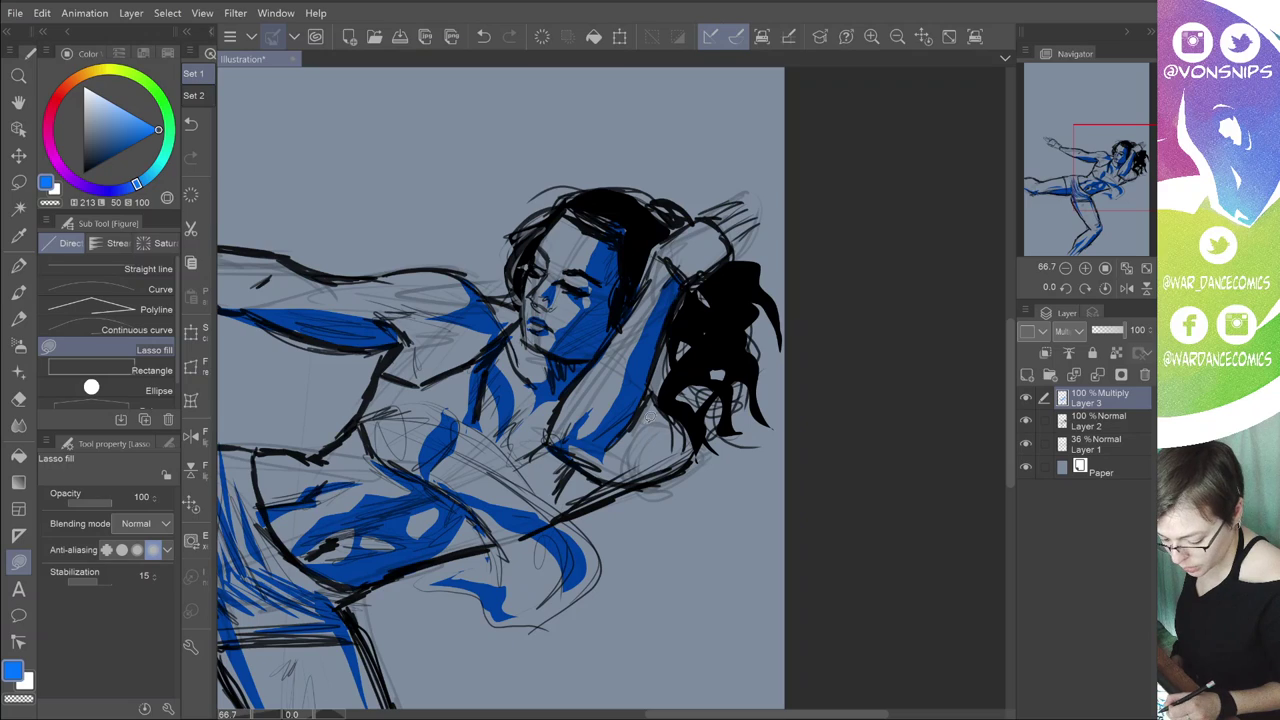
mouse_move(644, 411)
left_mouse_down()
mouse_move(634, 455)
mouse_move(668, 453)
mouse_move(645, 415)
left_mouse_up()
key("b")
key("u")
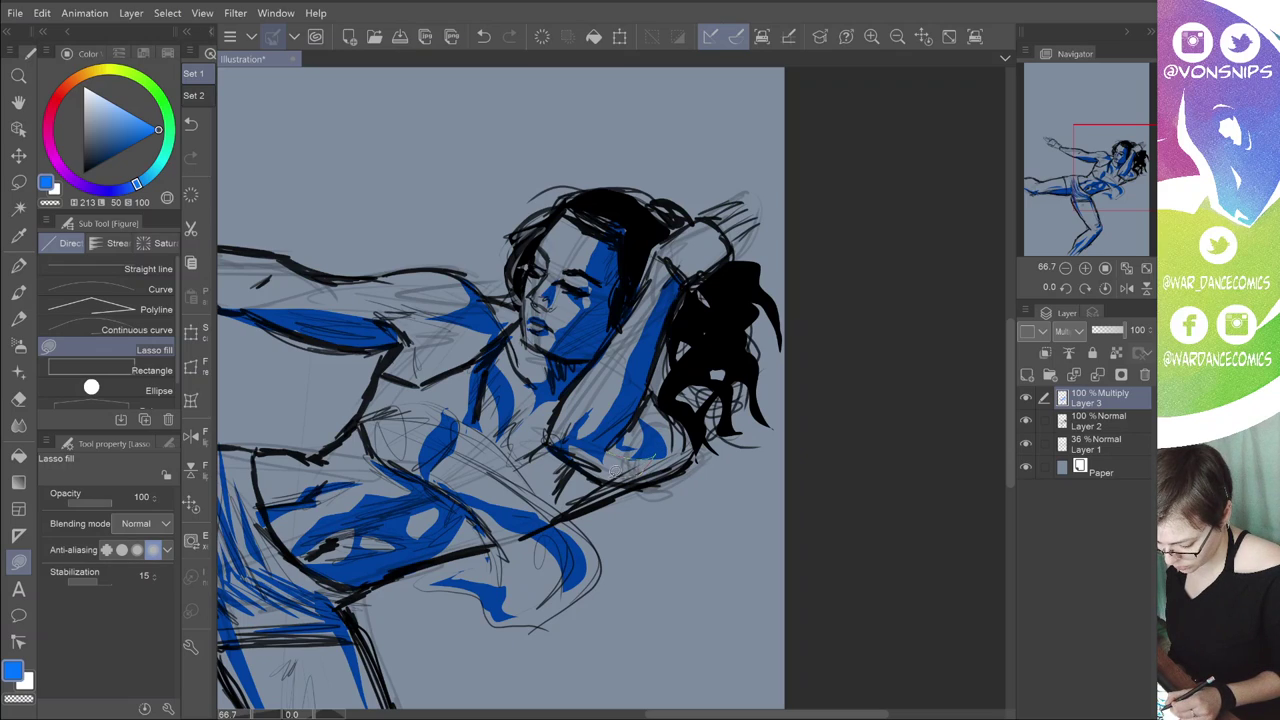
mouse_move(597, 466)
left_mouse_down()
mouse_move(583, 441)
mouse_move(606, 438)
left_mouse_up()
key("b")
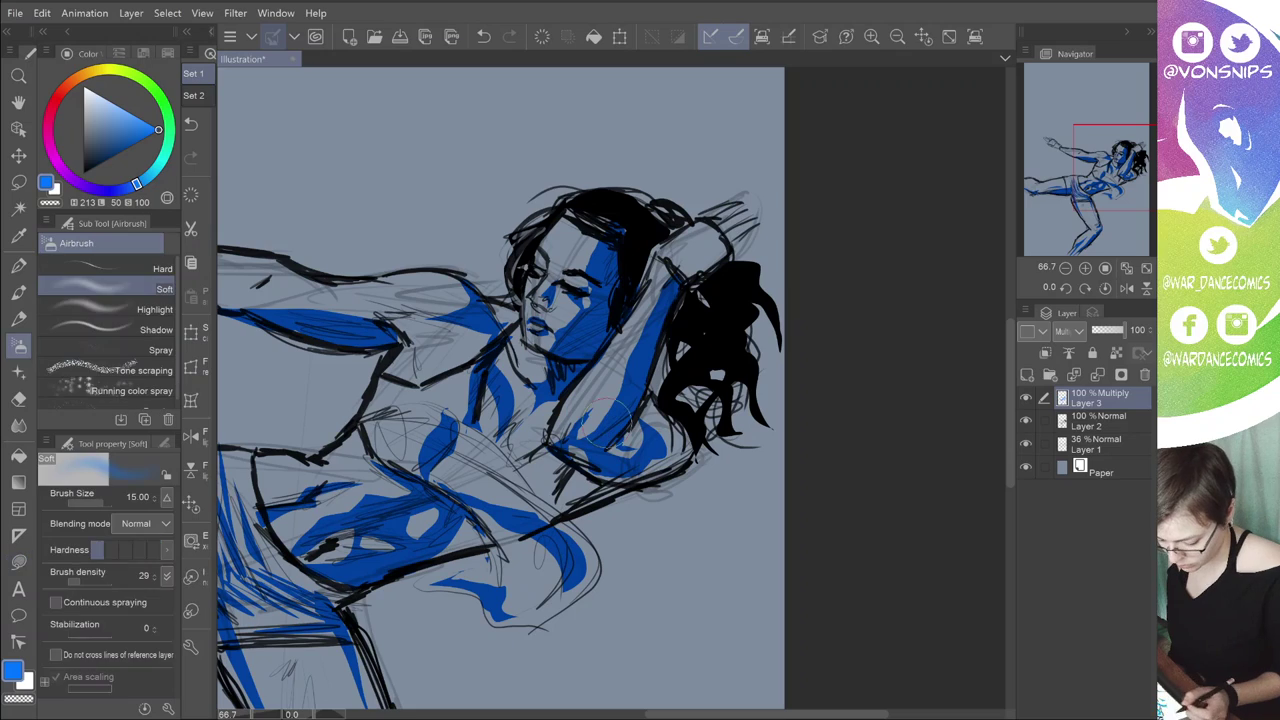
Step: Extend the curved shadow up the rounded outer edge of the bent arm beside the ponytail
key("u")
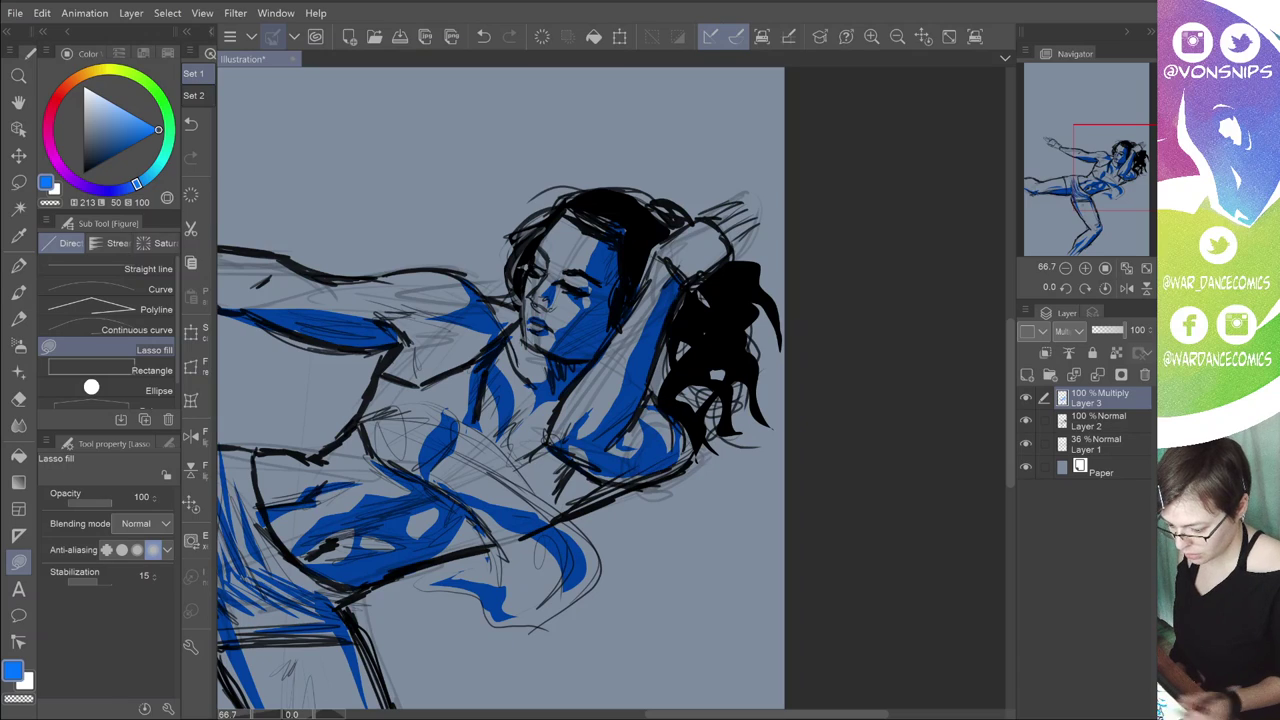
key("b")
key("u")
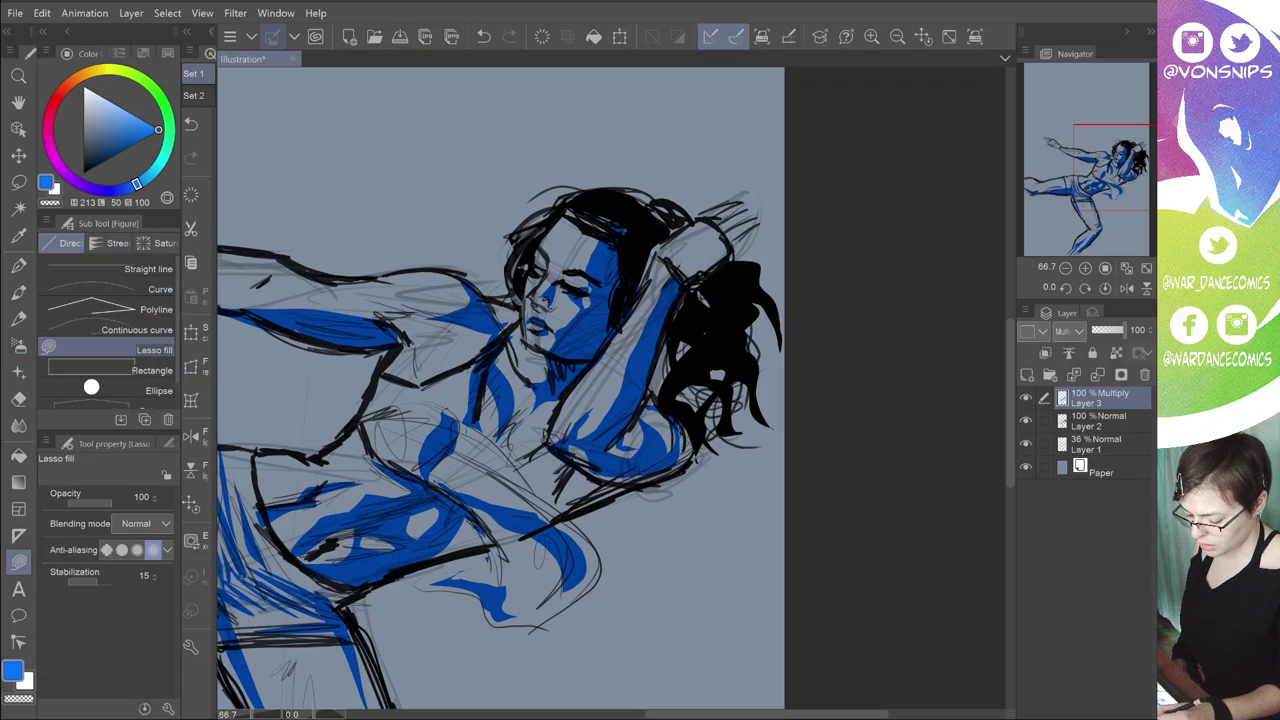
key("b")
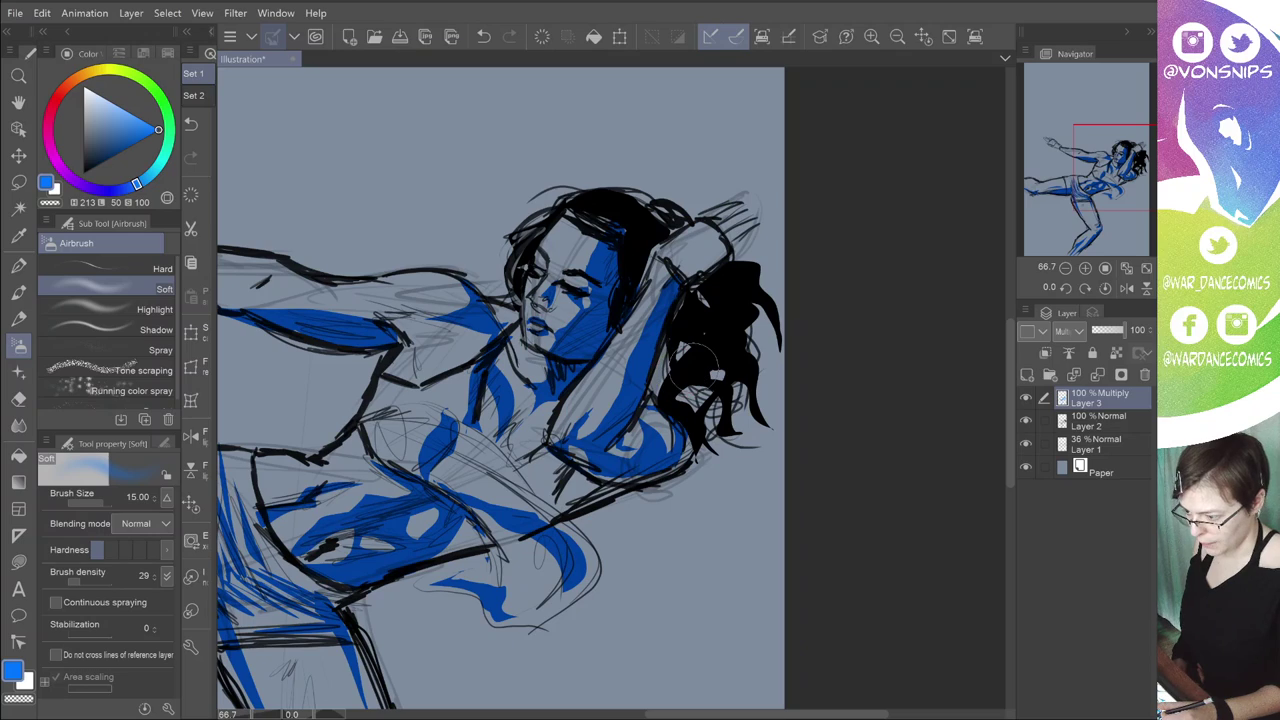
Step: Fill a narrow blue shadow across the top of the forehead, following the hairline
key("u")
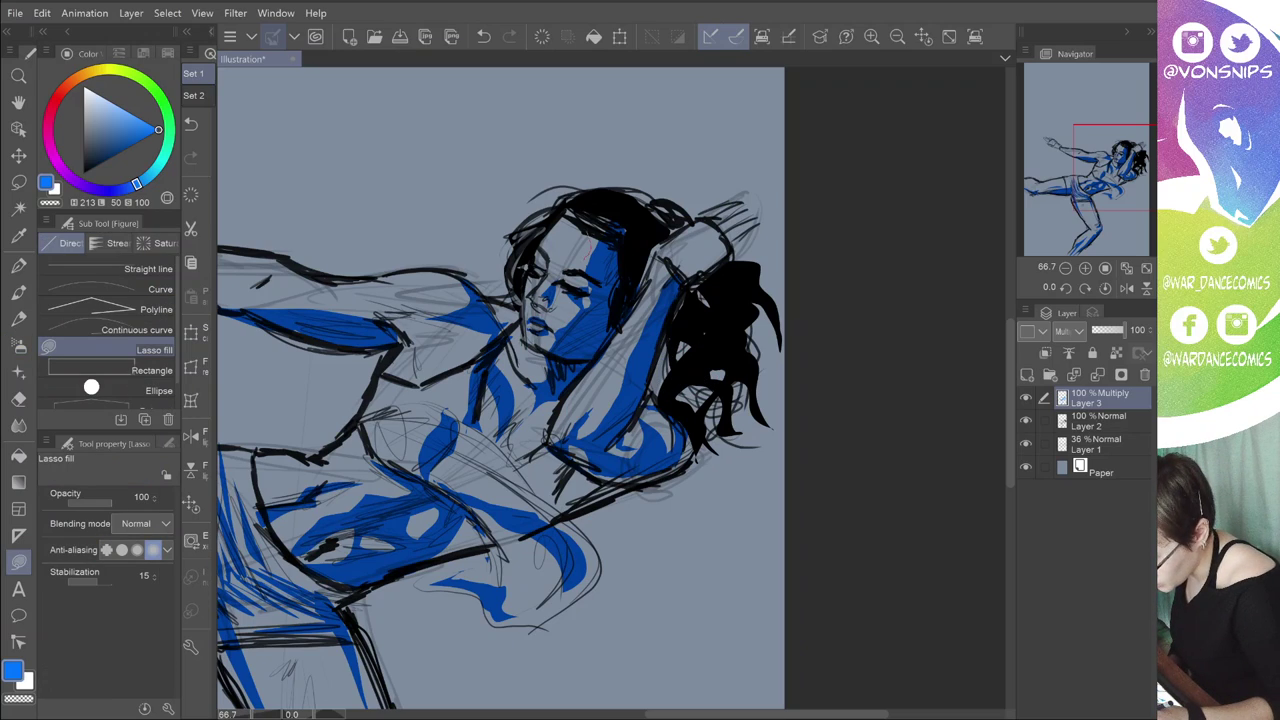
mouse_move(586, 262)
left_mouse_down()
mouse_move(602, 228)
mouse_move(582, 260)
mouse_move(613, 232)
left_mouse_up()
key("b")
key("u")
key("b")
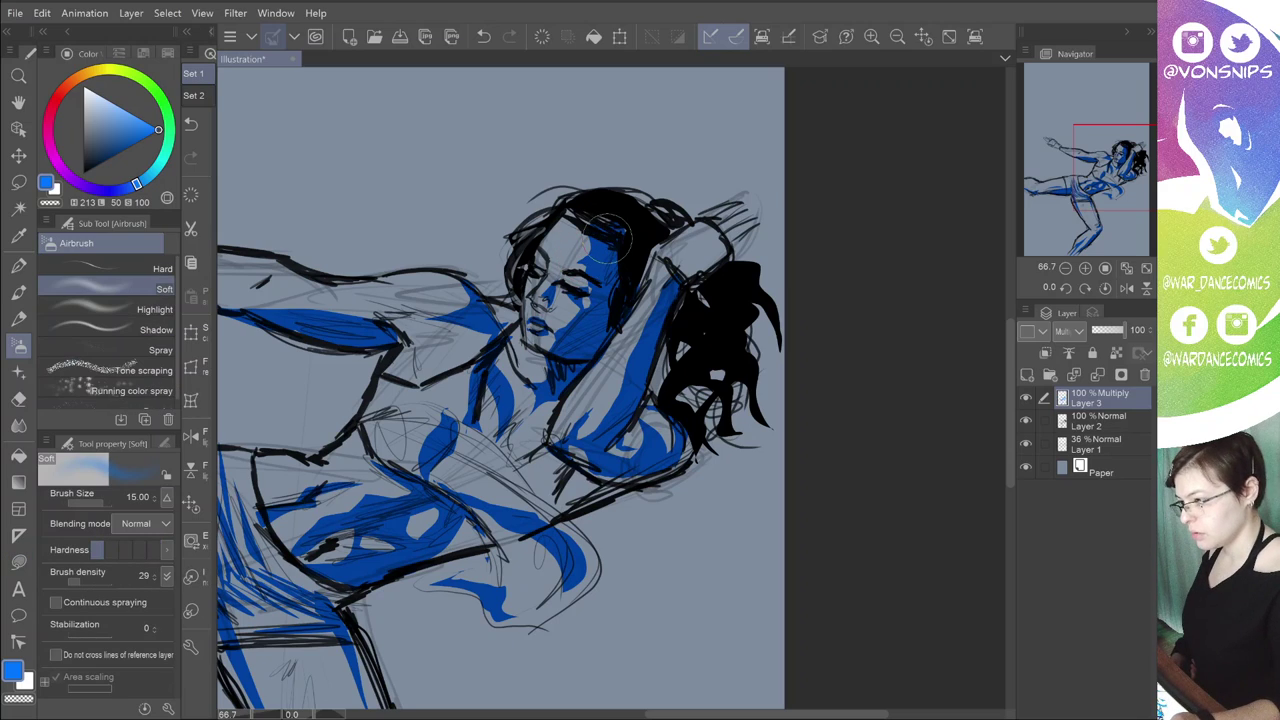
key("u")
mouse_move(560, 215)
left_mouse_down()
mouse_move(616, 242)
mouse_move(568, 211)
left_mouse_up()
key("b")
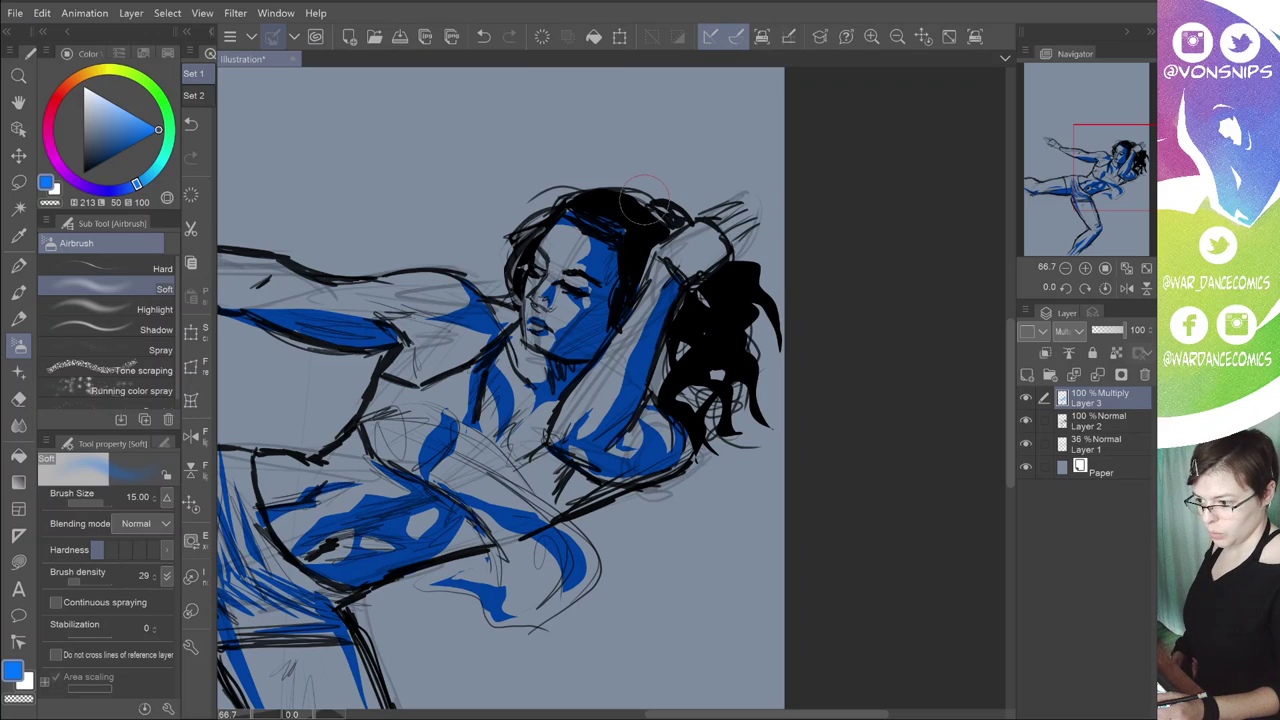
Step: Fill a small blue shadow along the chin below the lips
key("u")
mouse_move(544, 355)
left_mouse_down()
mouse_move(568, 357)
mouse_move(528, 343)
left_mouse_up()
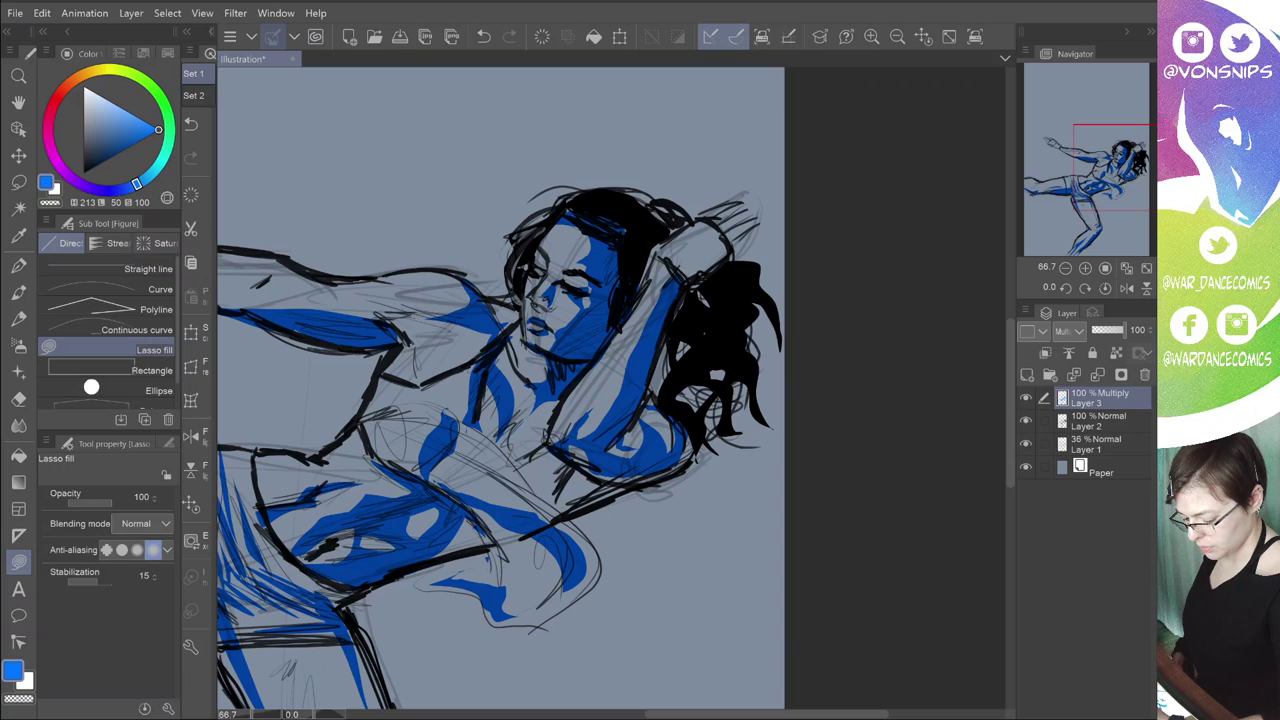
key("b")
key("u")
key("b")
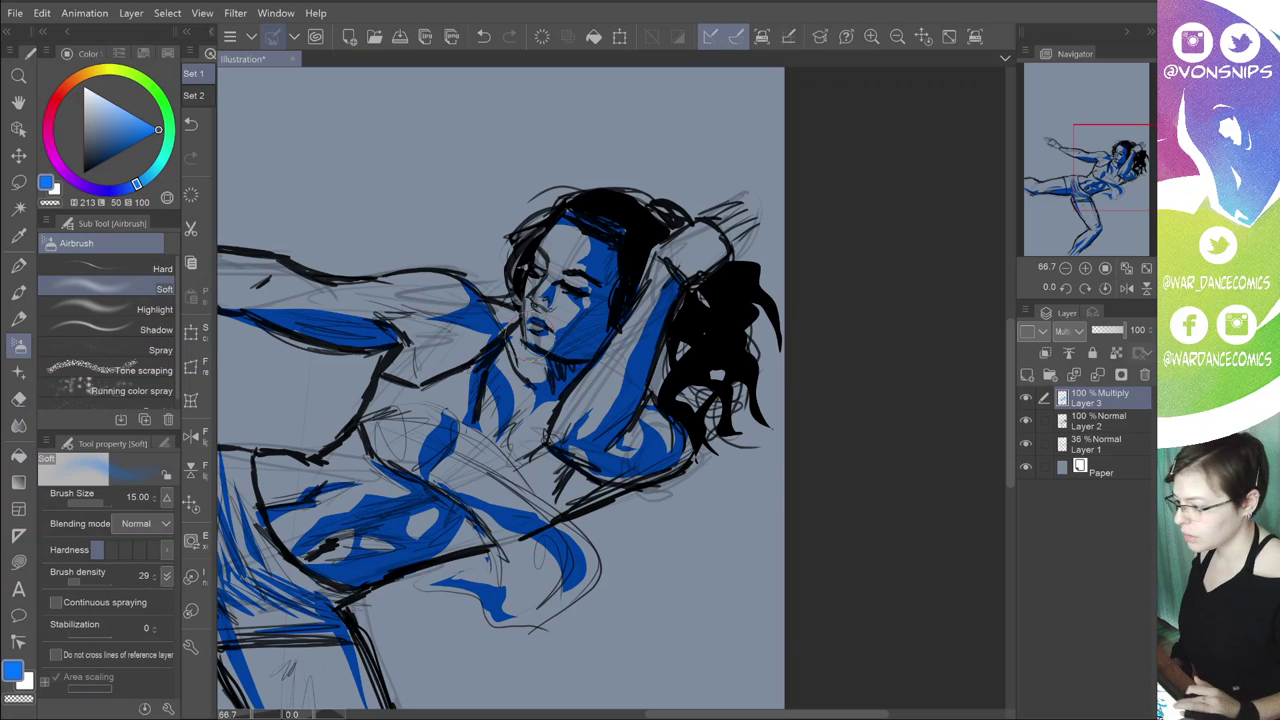
Step: Fill connecting blue shadows across the chest below the neck and extend them toward the bent arm
left_click_drag(600, 440, 656, 278)
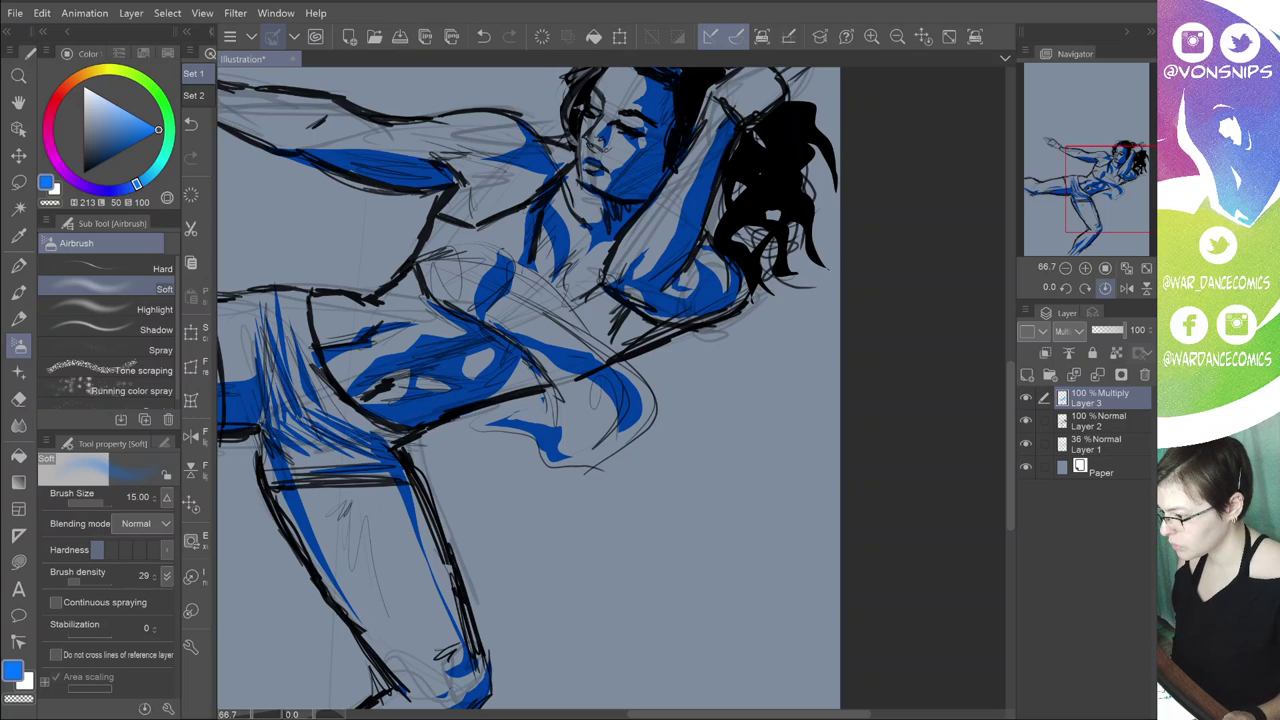
key("u")
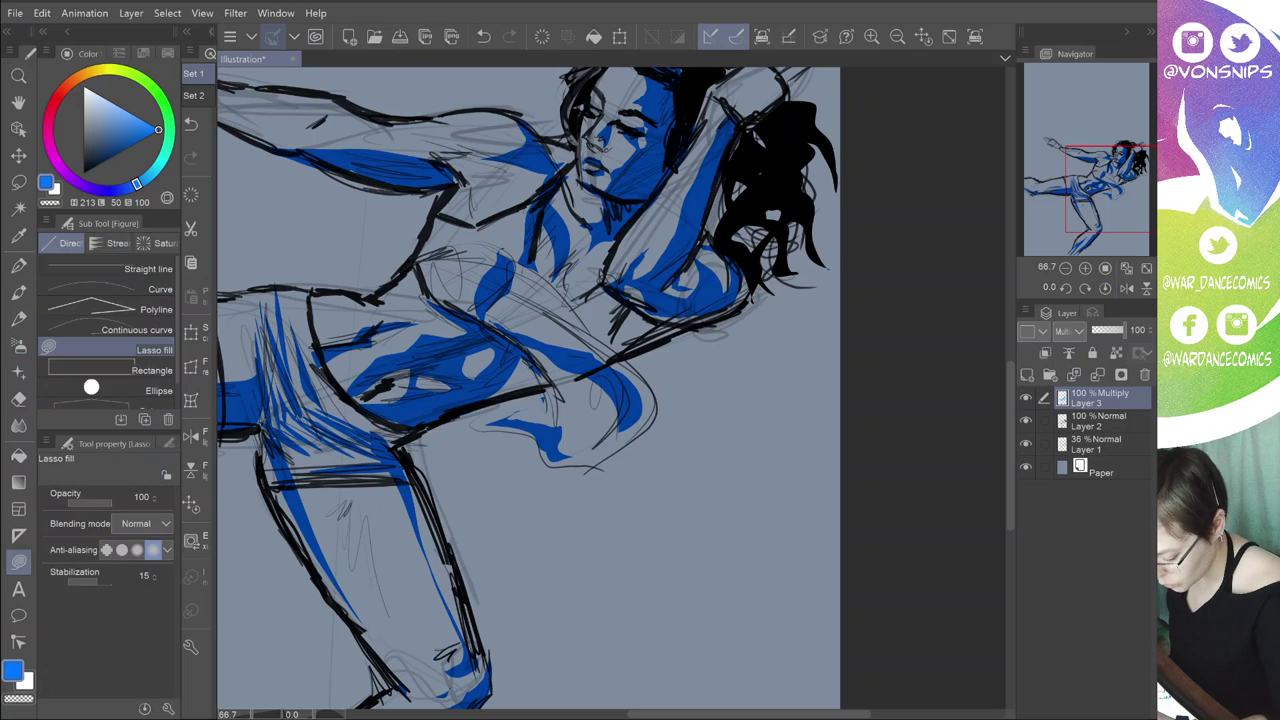
mouse_move(572, 262)
left_mouse_down()
mouse_move(611, 228)
mouse_move(557, 276)
left_mouse_up()
key("b")
key("u")
key("b")
key("u")
key("u")
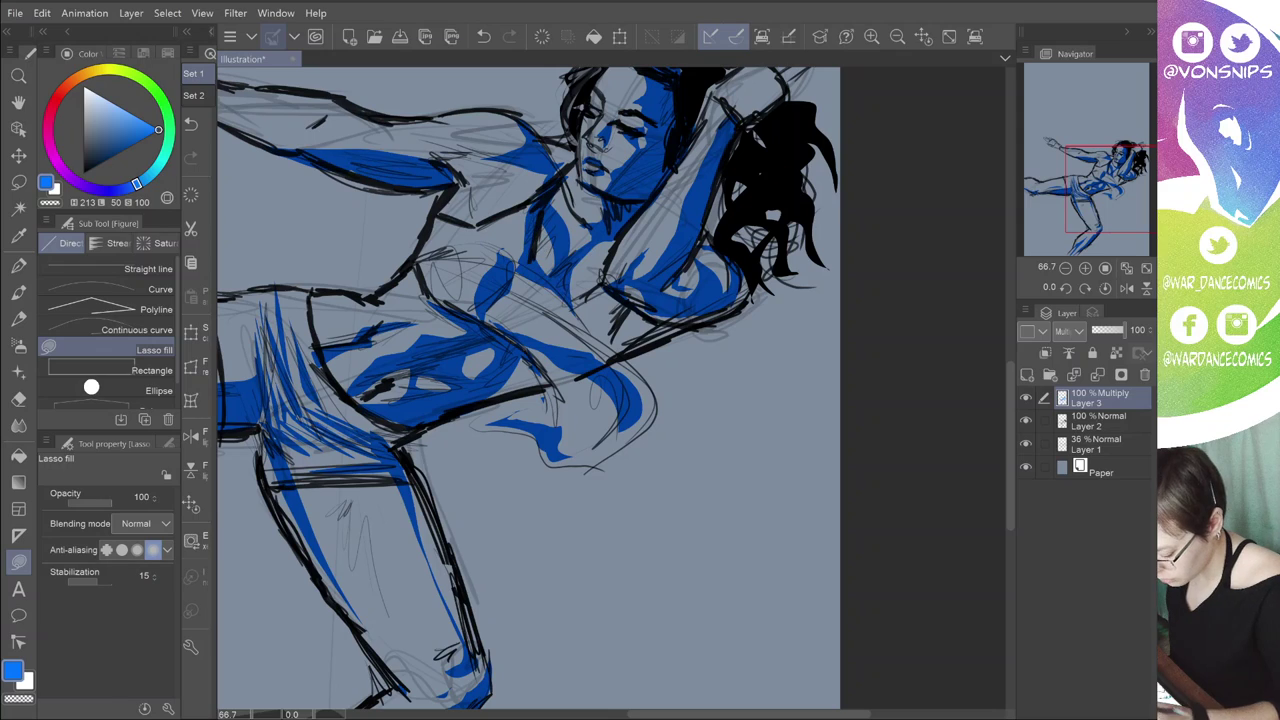
key("b")
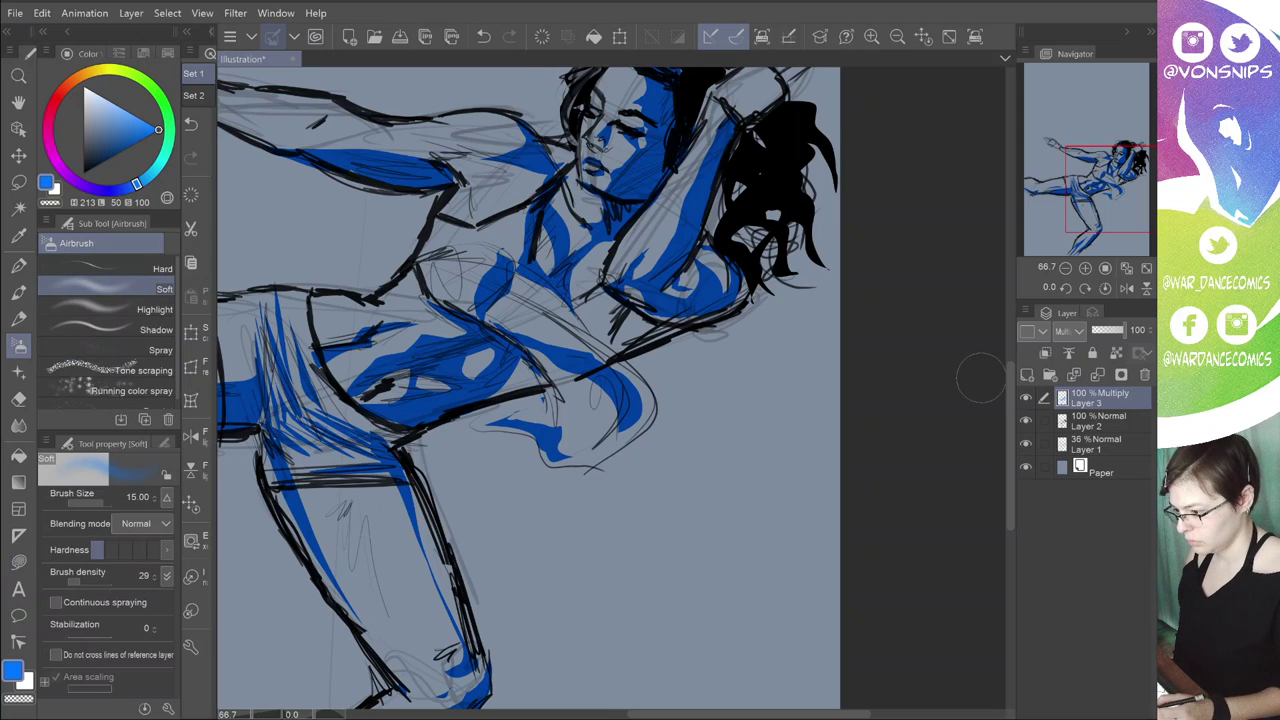
key("u")
mouse_move(574, 292)
left_mouse_down()
mouse_move(605, 265)
mouse_move(574, 297)
left_mouse_up()
key("b")
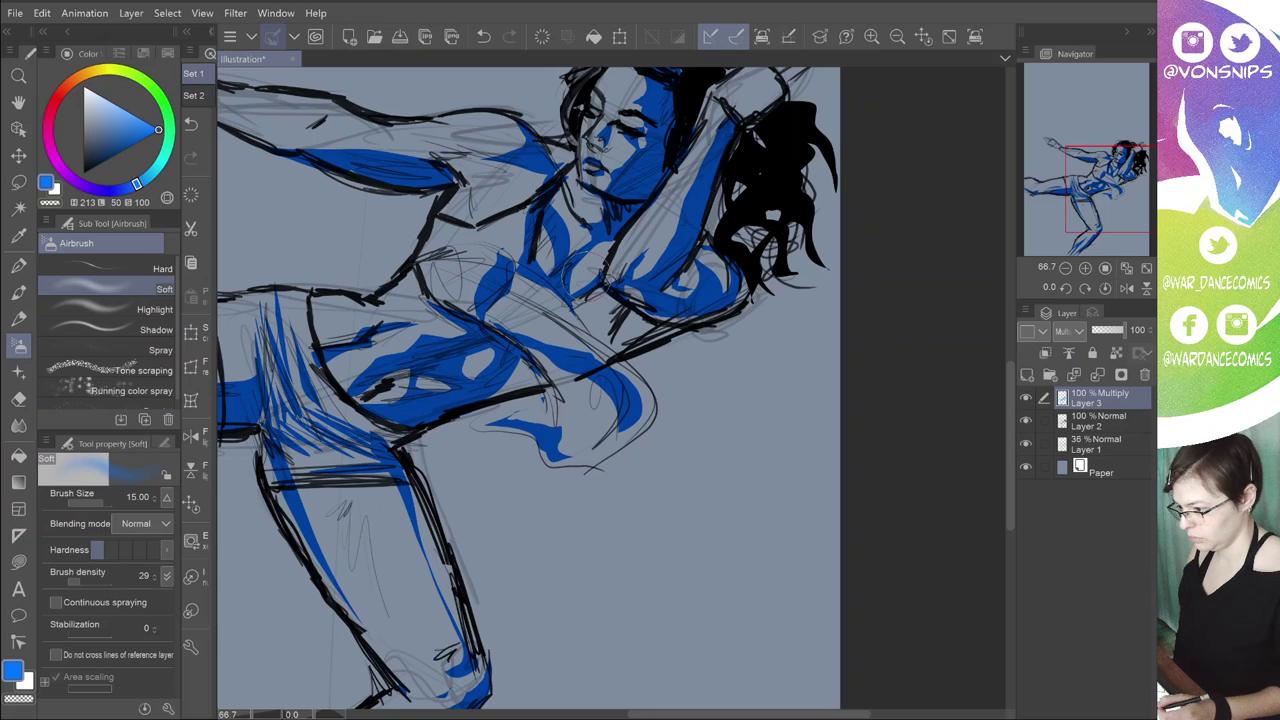
key("ctrl+minus")
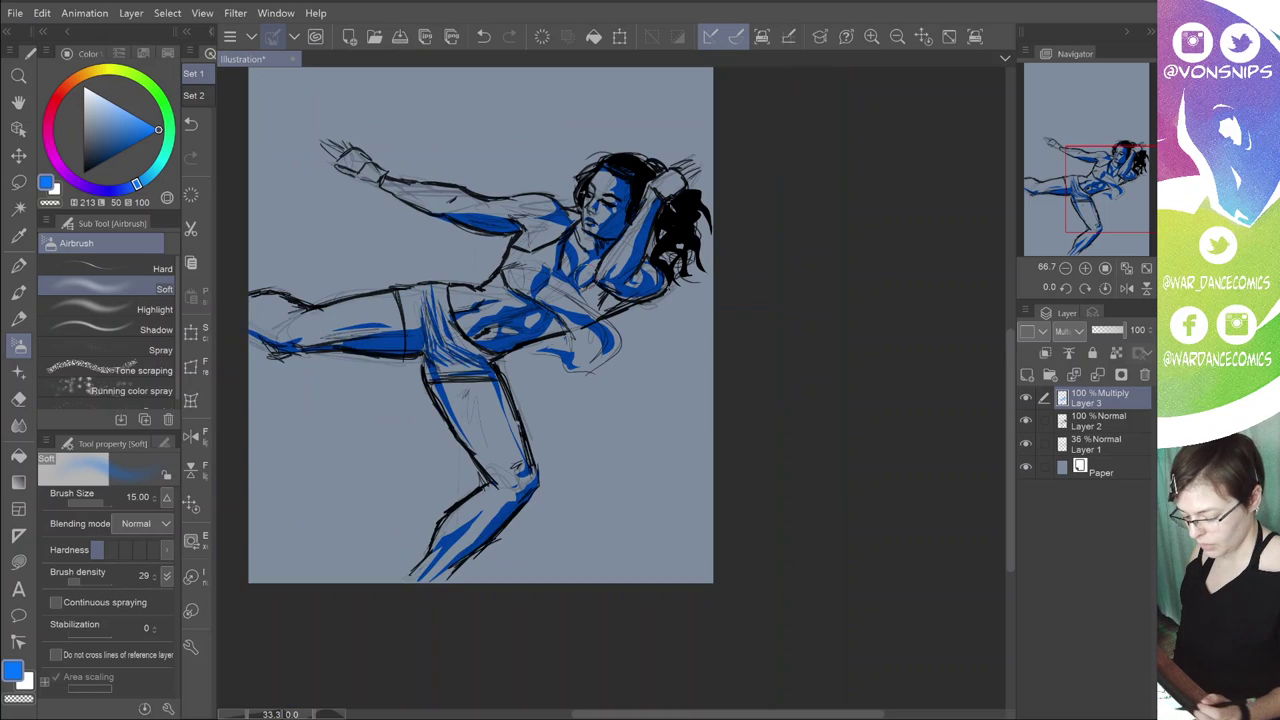
key("ctrl+minus")
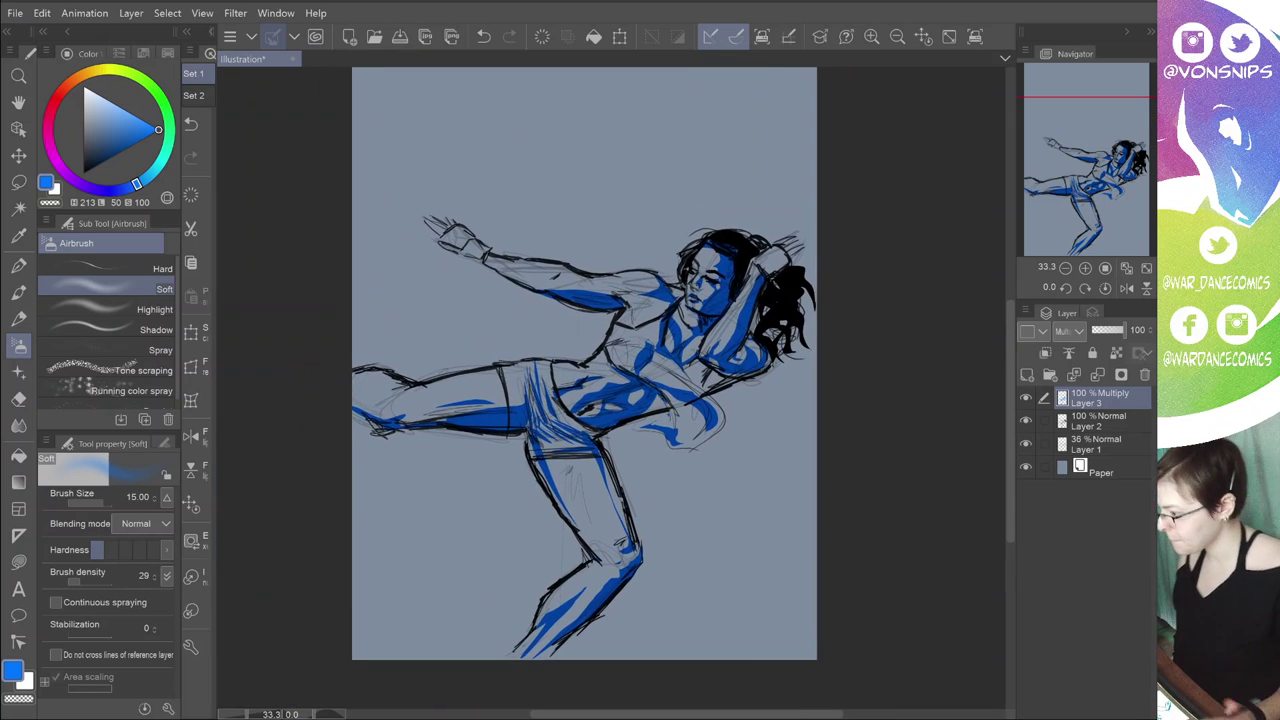
key("u")
key("b")
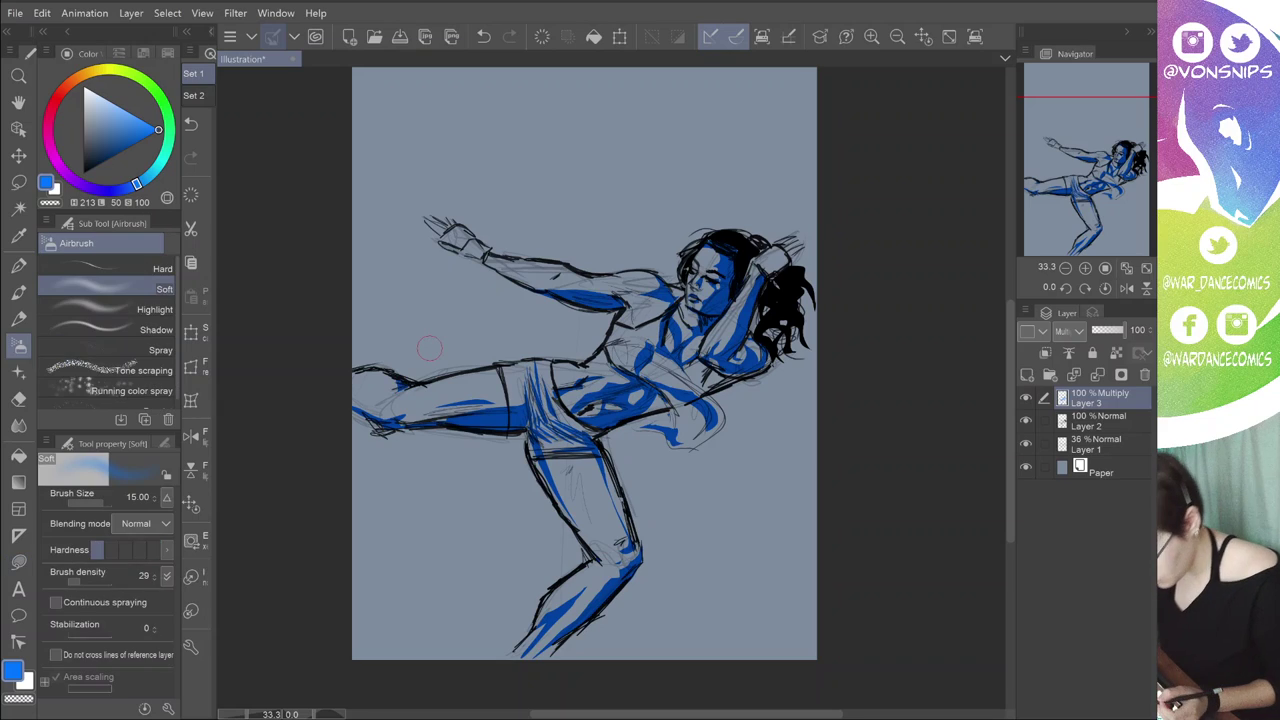
Step: Fill a blue shadow along the outer end of the raised horizontal leg, where it meets the canvas edge
key("u")
mouse_move(376, 369)
left_mouse_down()
mouse_move(360, 414)
mouse_move(345, 372)
mouse_move(366, 370)
left_mouse_up()
key("b")
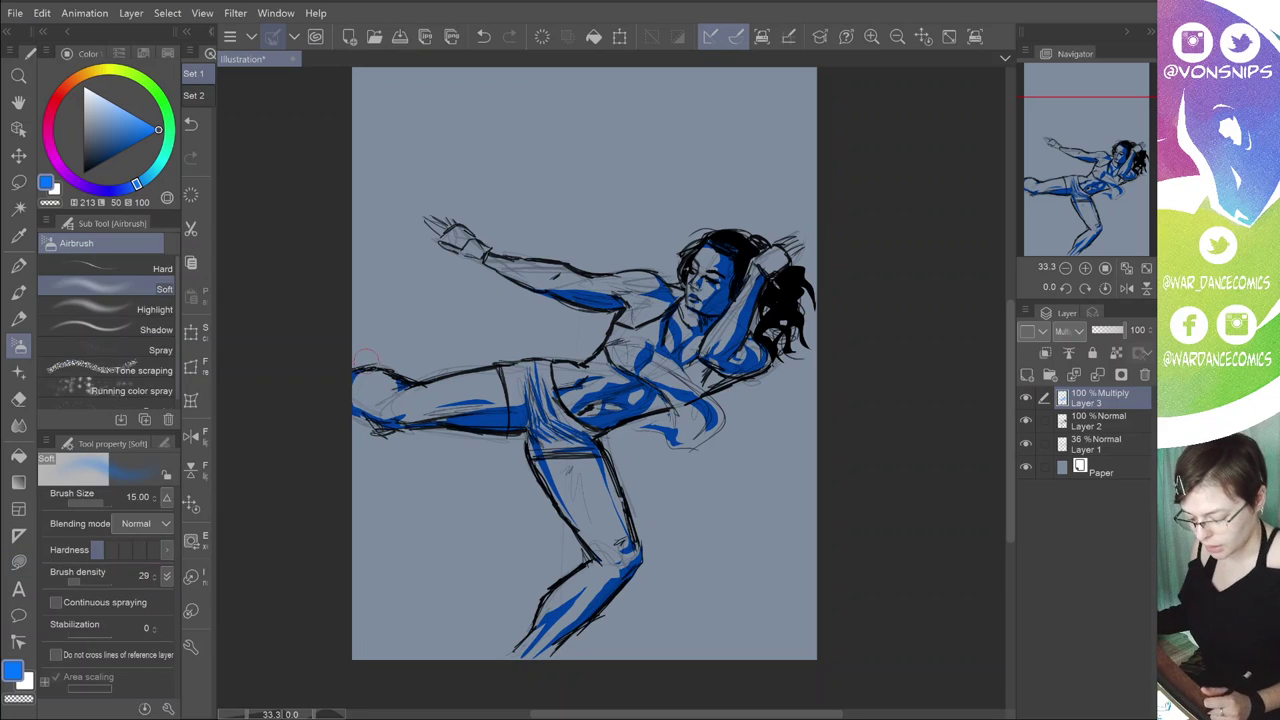
Step: Examine the blue shadow shapes across the whole figure, both close up on the arms and torso and at full view
mouse_move(890, 415)
left_mouse_down()
mouse_move(868, 467)
mouse_move(884, 435)
left_mouse_up()
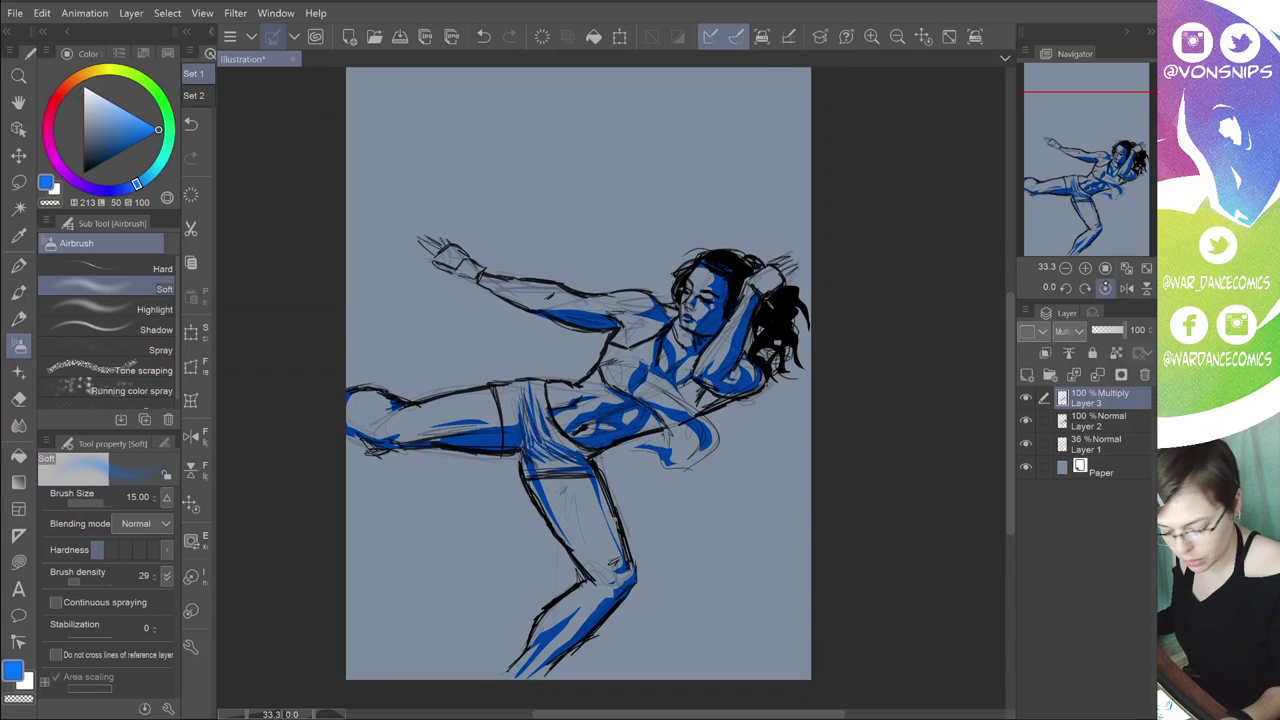
left_click(1105, 268)
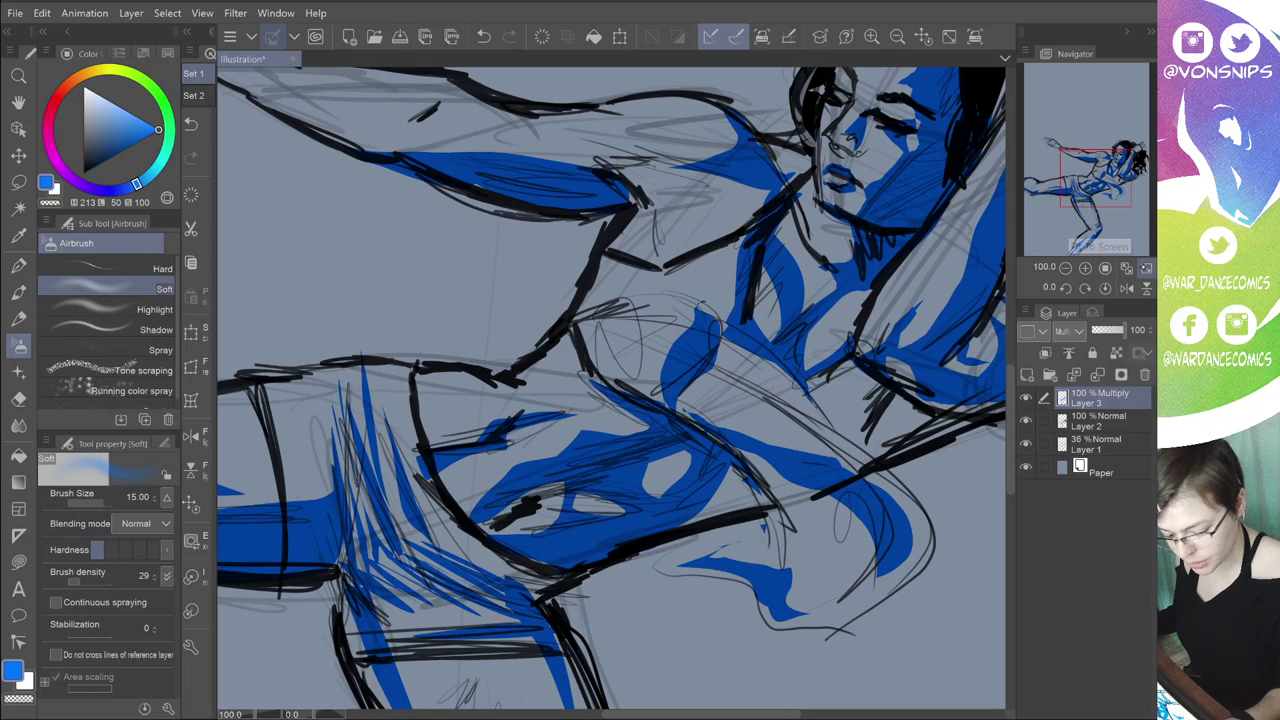
left_click(1126, 268)
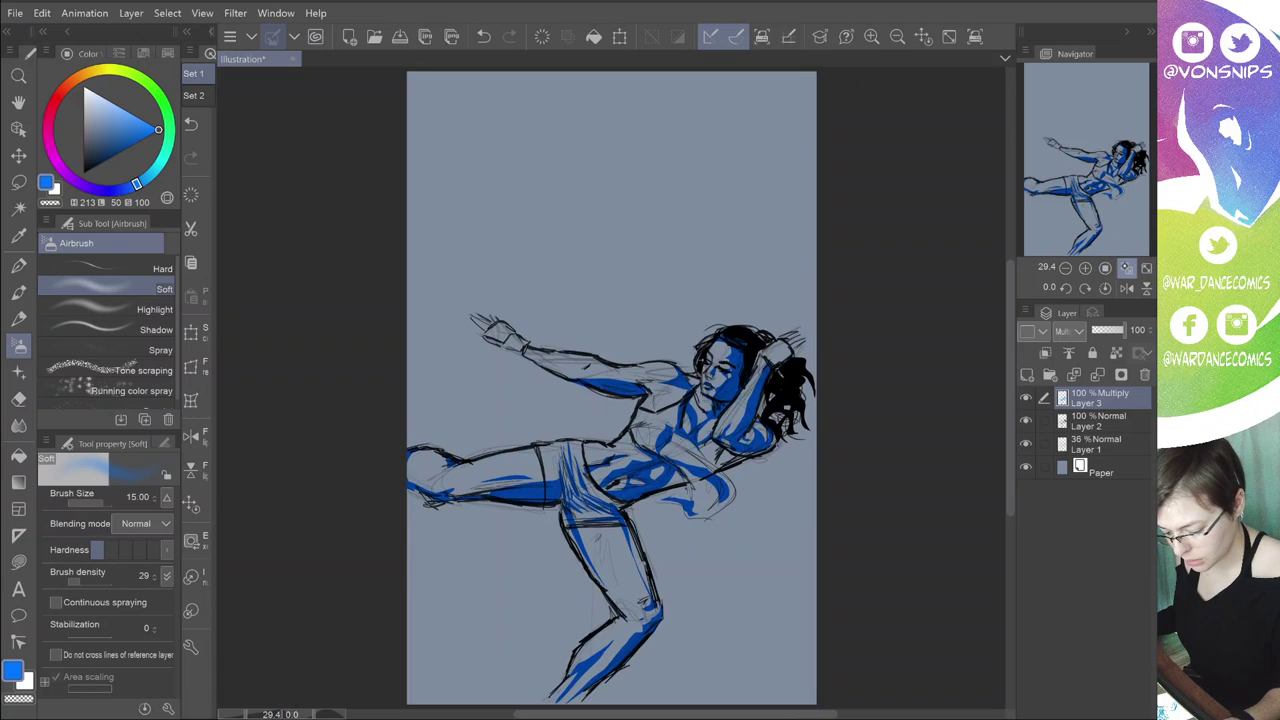
left_click(1105, 268)
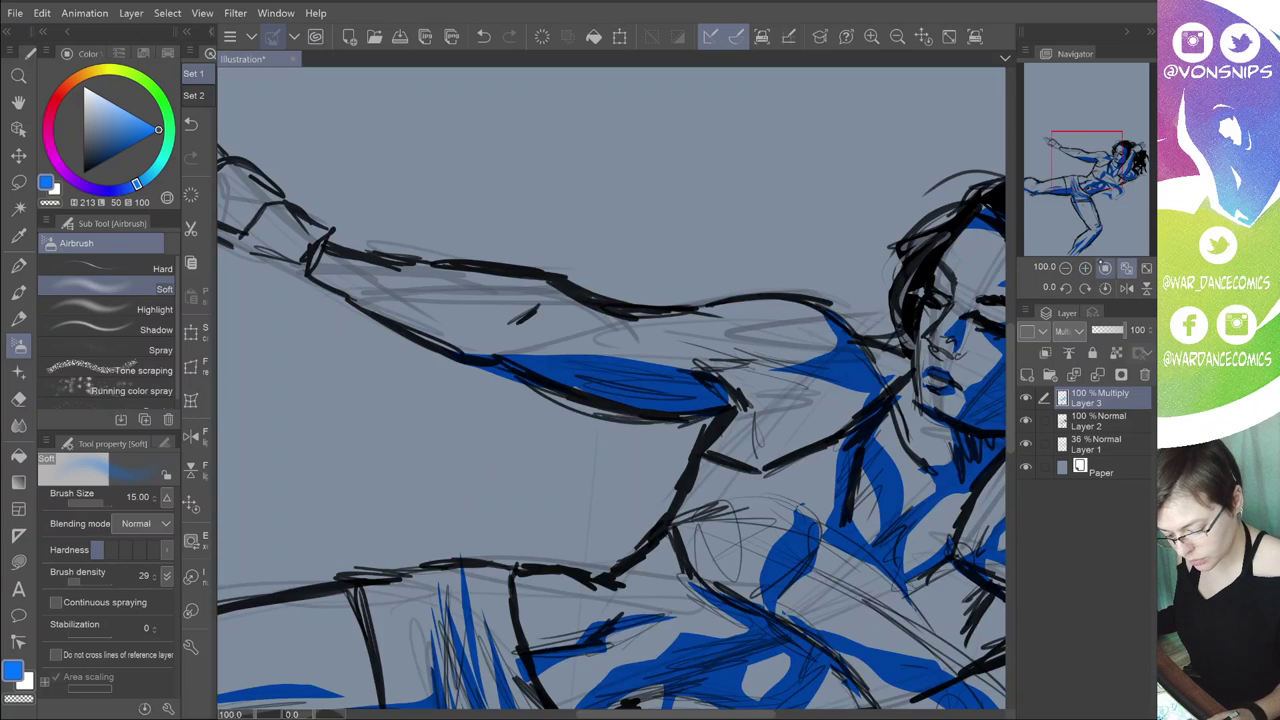
left_click(1065, 268)
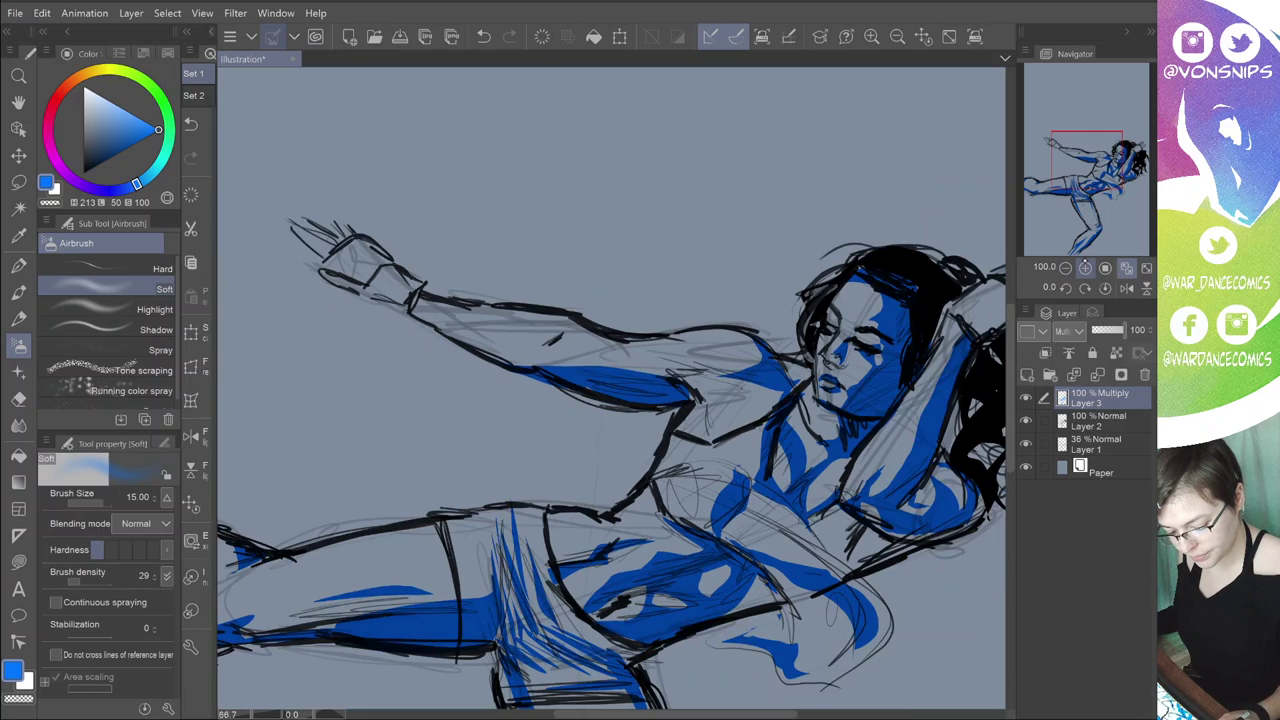
left_click(1065, 268)
left_click(1085, 268)
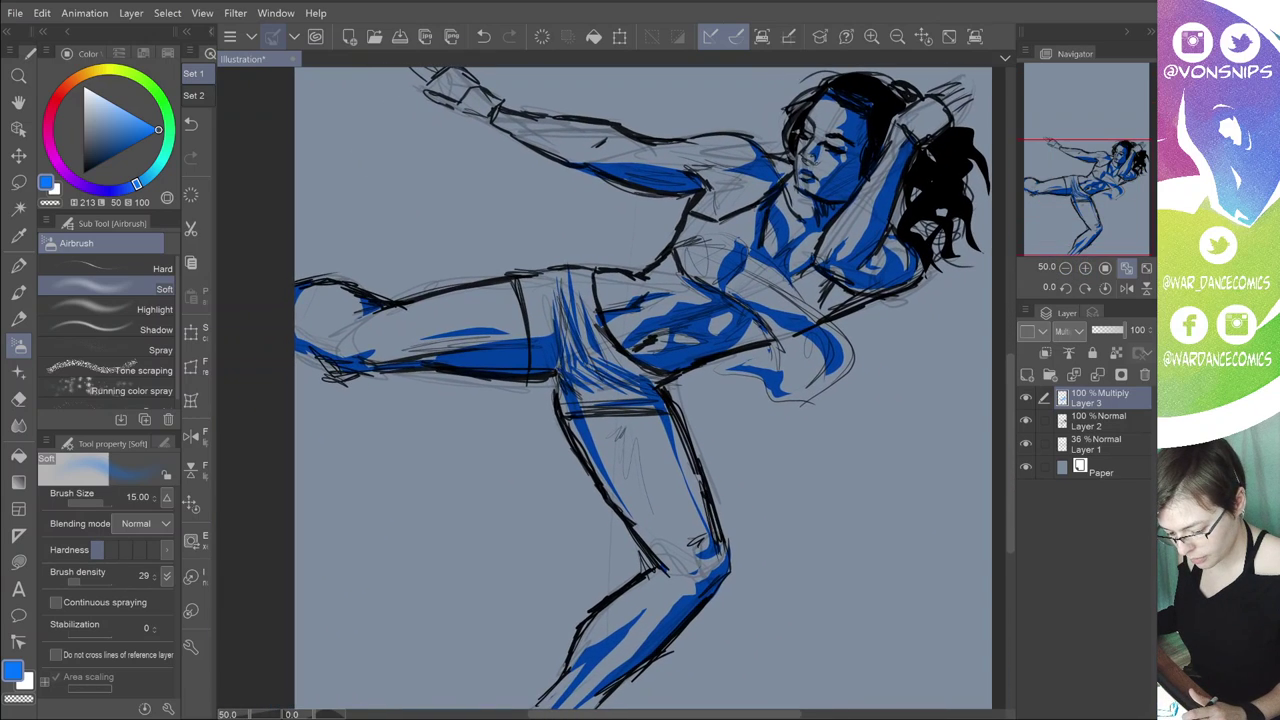
key("ctrl+minus")
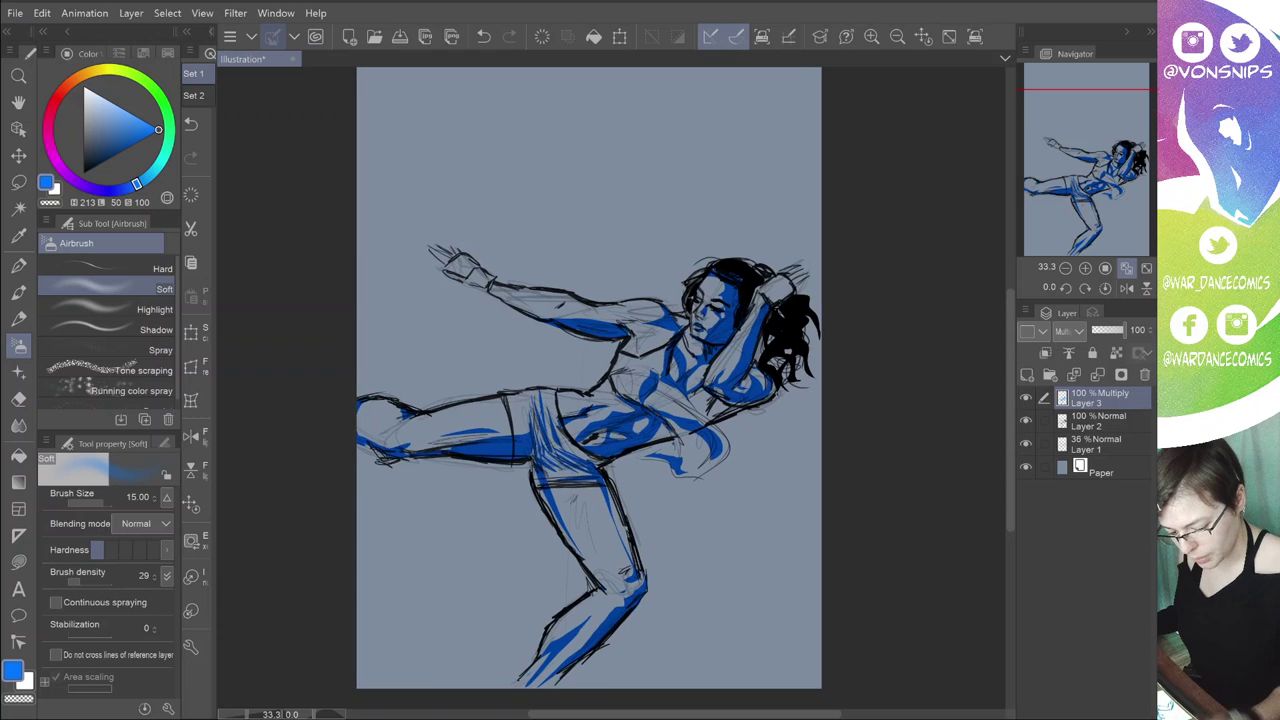
left_click(1085, 268)
left_click_drag(991, 371, 992, 263)
left_click_drag(895, 482, 900, 506)
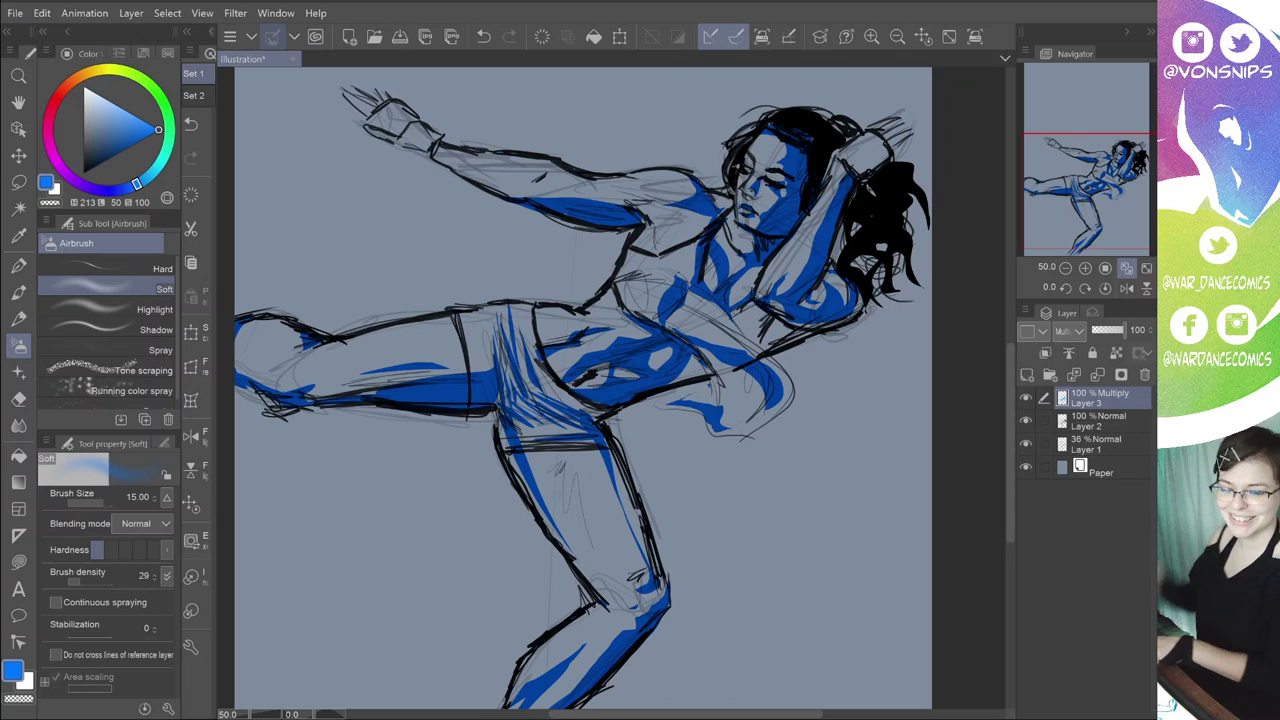